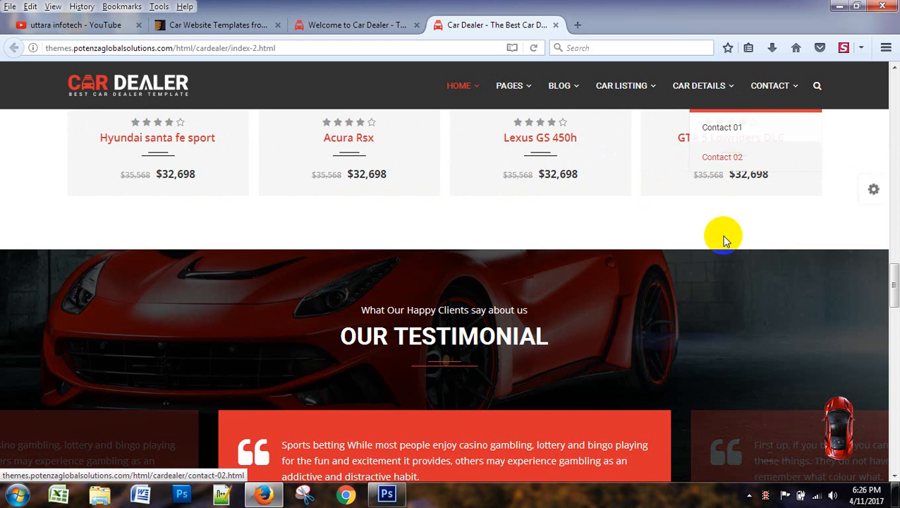
- Review the Car Dealer template's home page from the hero banner downwards
scroll(723, 243, "up", 5)
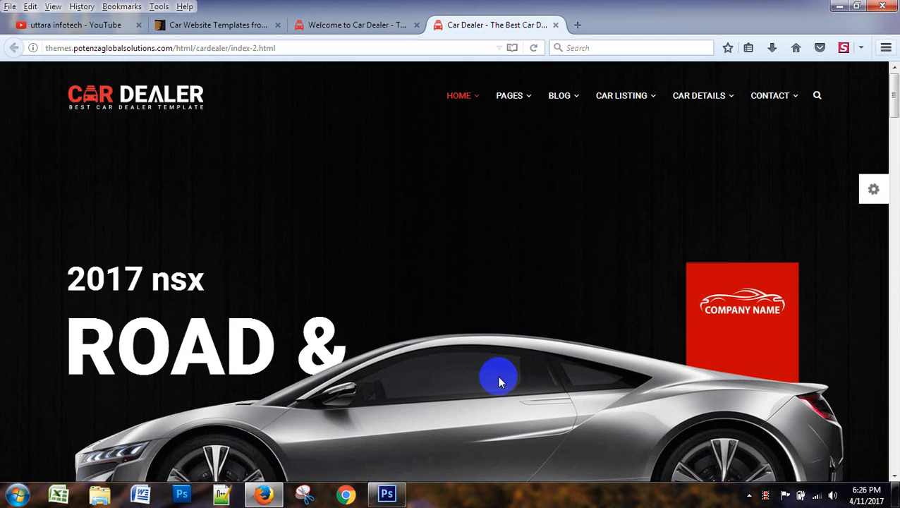
left_click(392, 495)
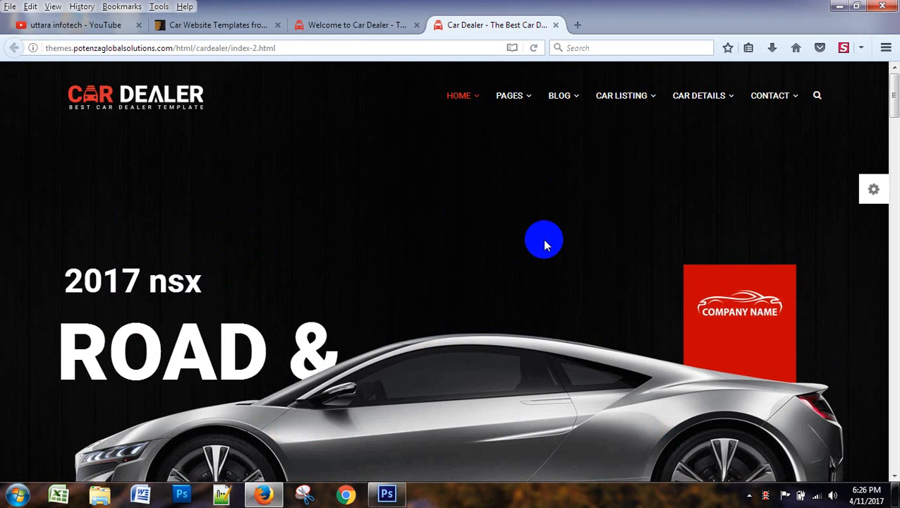
scroll(542, 240, "down", 7)
scroll(543, 240, "up", 4)
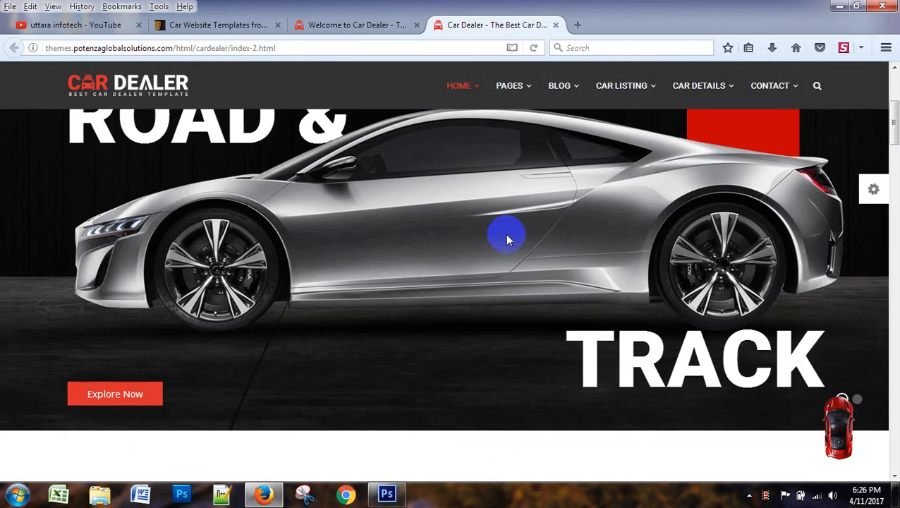
scroll(502, 241, "down", 8)
- Switch to Photoshop and select a strip about 18 px wide and 70 px tall directly below the Working time box
left_click(383, 495)
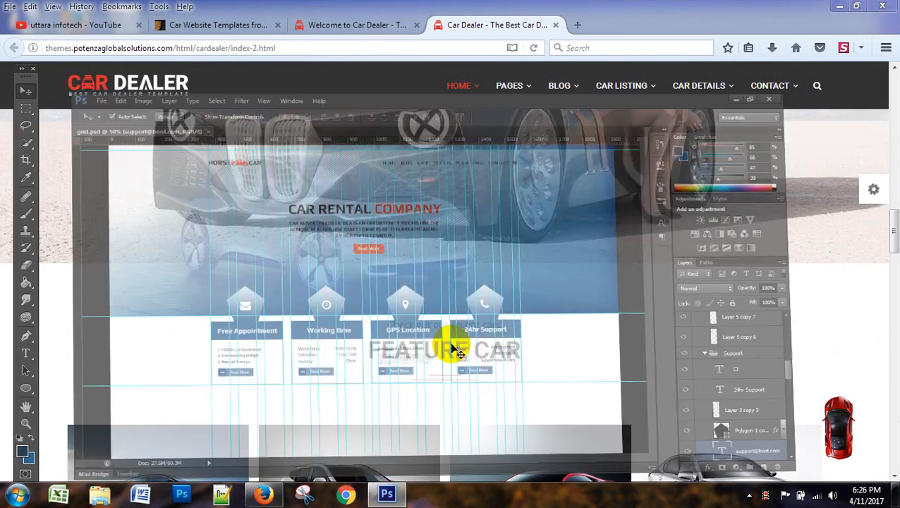
key("ctrl+plus")
key("ctrl+plus")
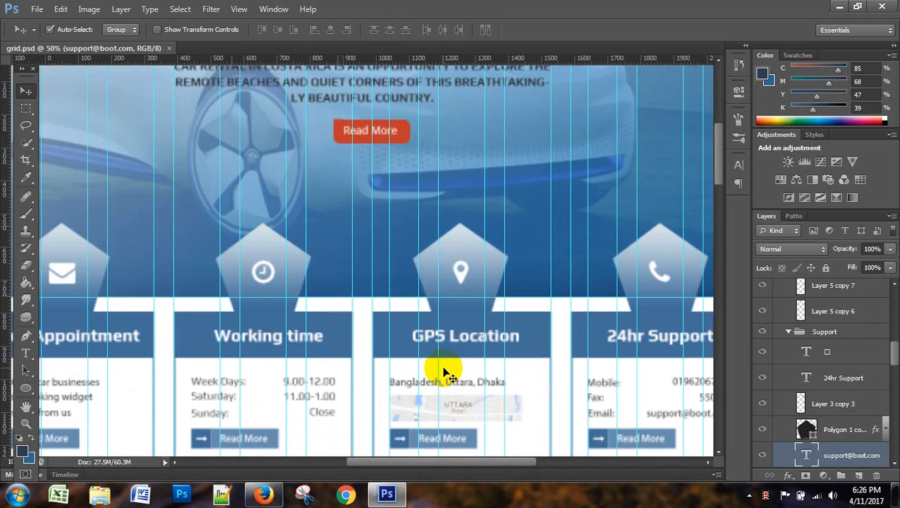
scroll(406, 381, "down", 4)
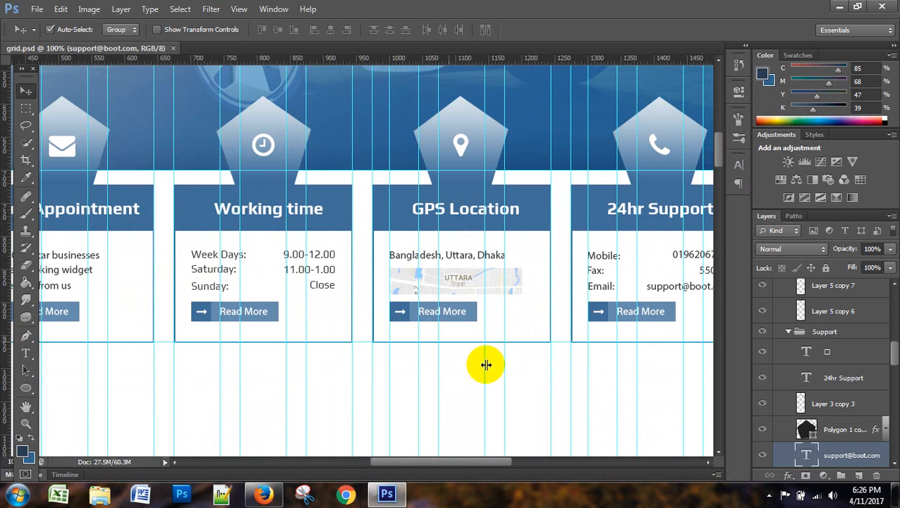
left_click(768, 497)
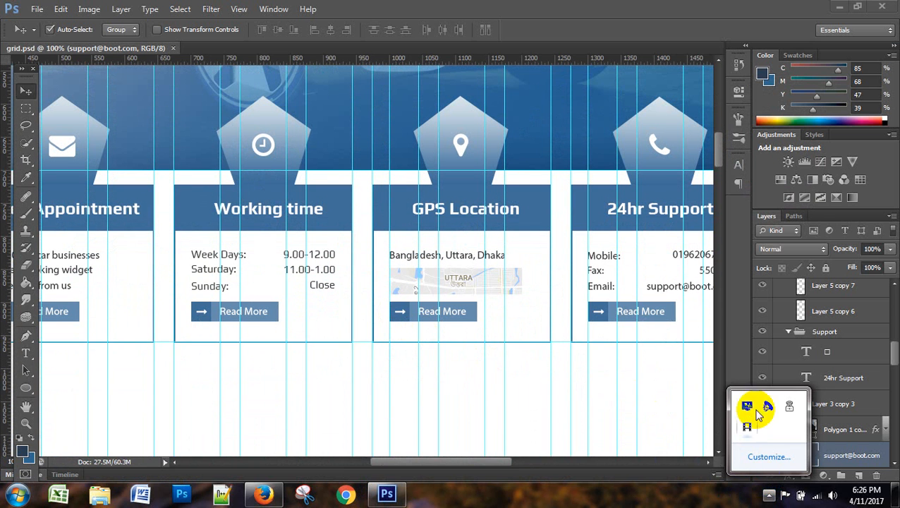
left_click(31, 105)
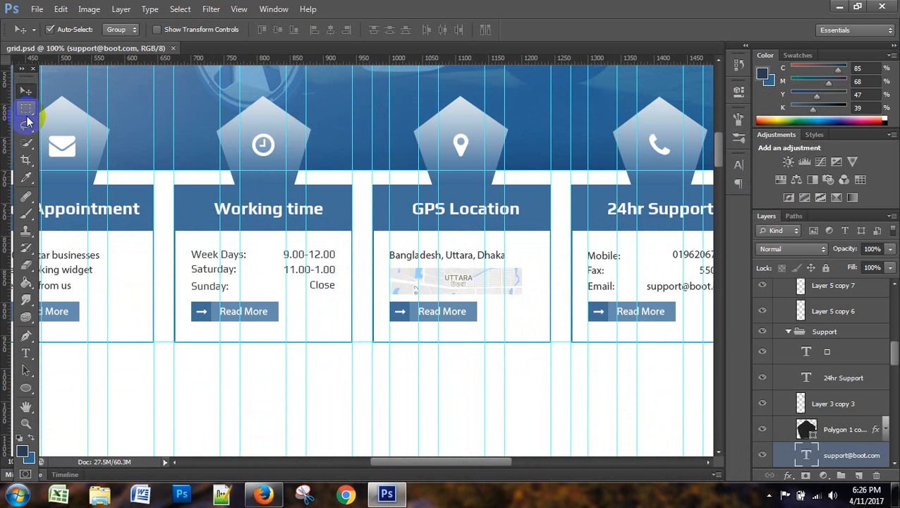
scroll(381, 195, "down", 2)
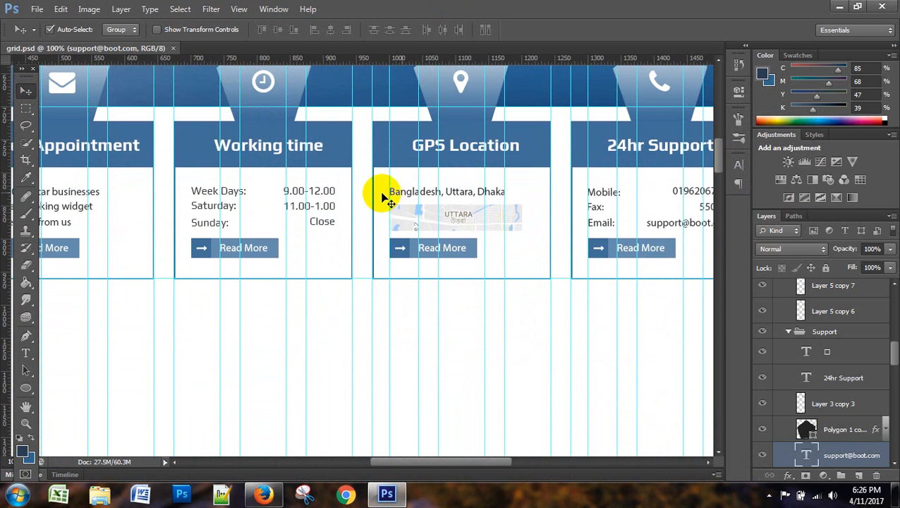
left_click(26, 111)
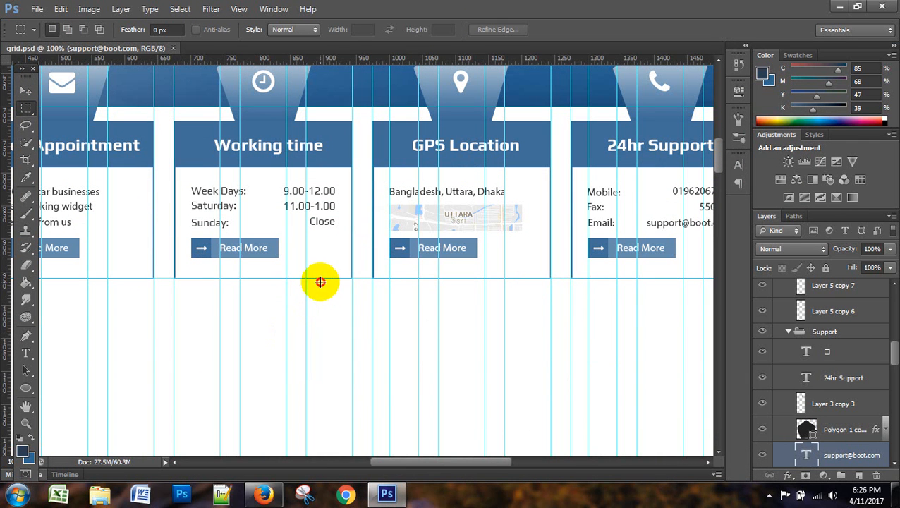
left_click_drag(320, 282, 329, 307)
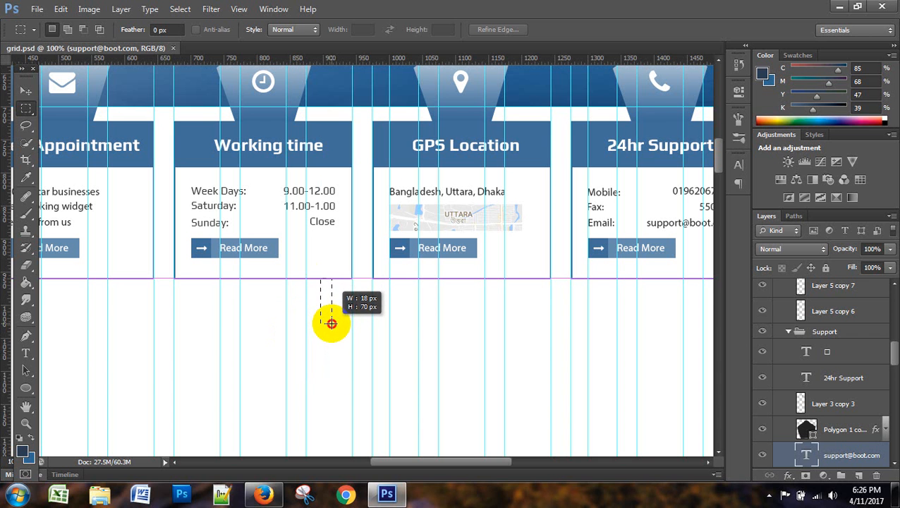
left_click_drag(330, 323, 331, 323)
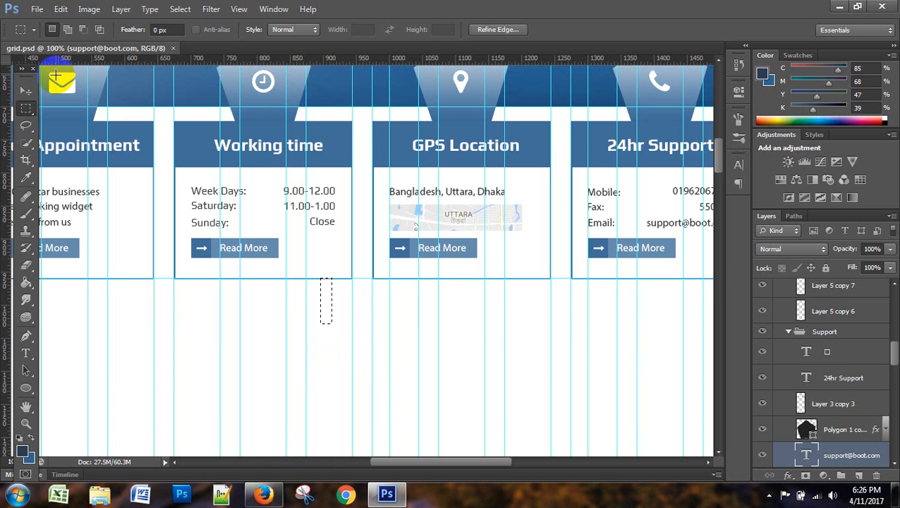
- Place a horizontal guide along the lower edge of the selected strip
left_click(25, 92)
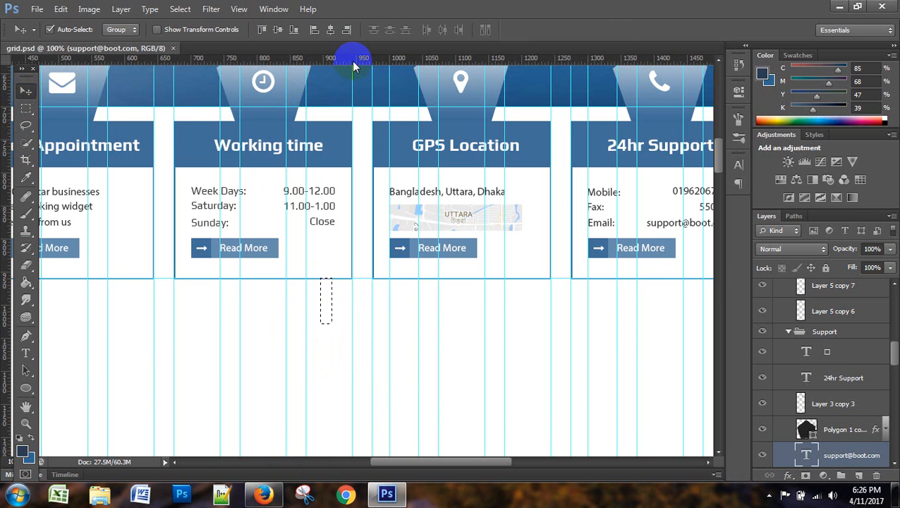
left_click_drag(355, 66, 379, 323)
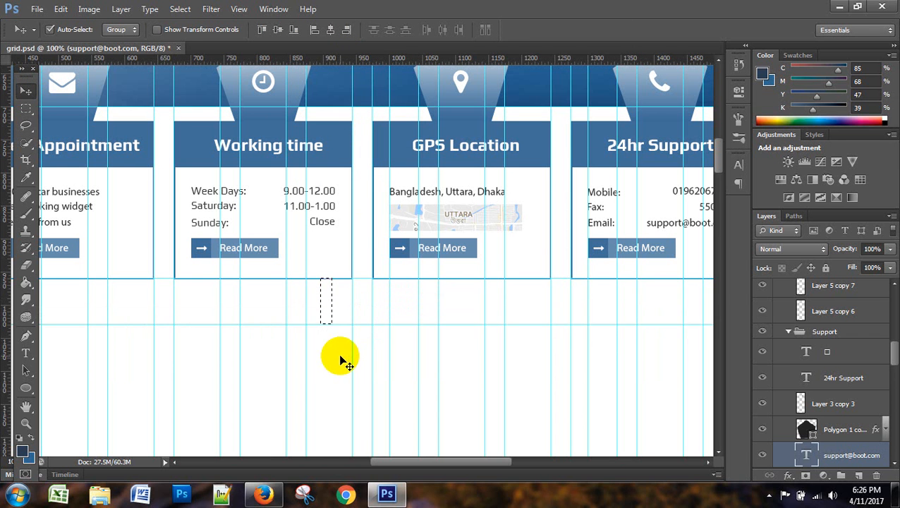
left_click(341, 362)
- Clear the marquee selection below the service boxes
left_click(25, 108)
scroll(347, 265, "down", 3)
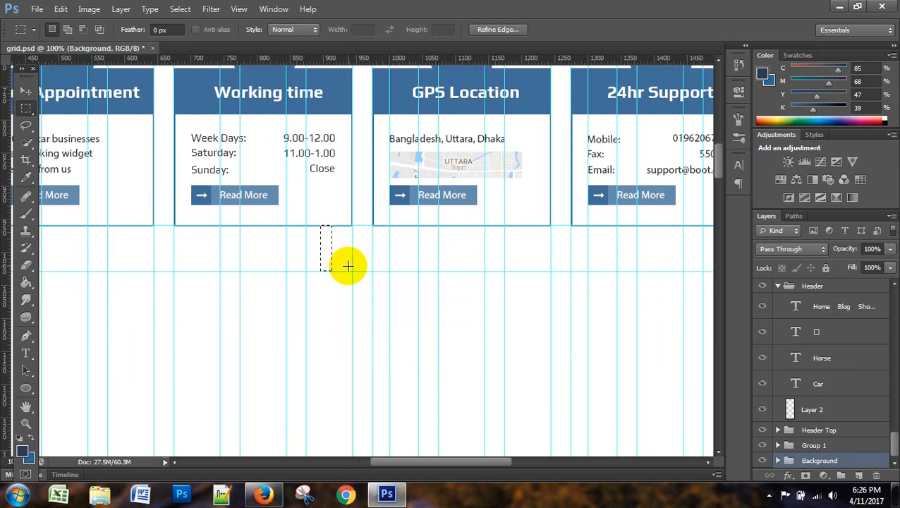
scroll(347, 265, "down", 2)
left_click_drag(317, 155, 361, 429)
left_click(409, 345)
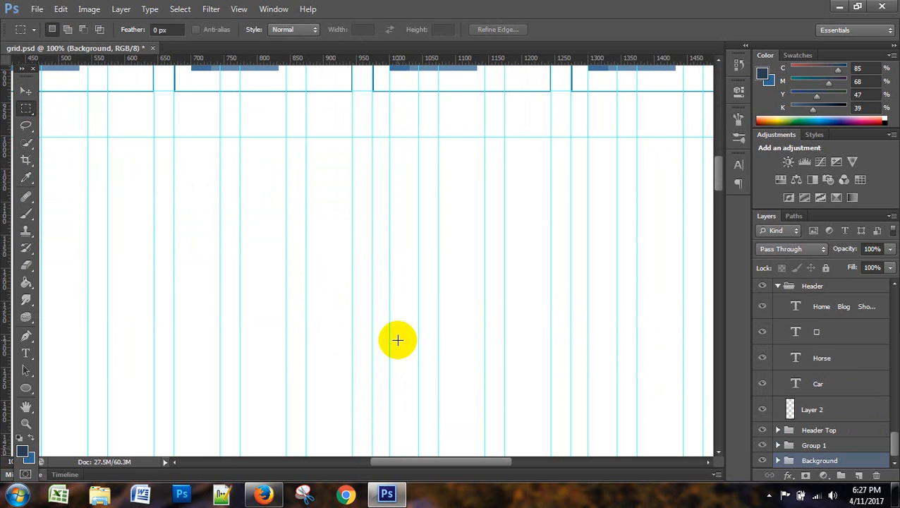
key("ctrl+minus")
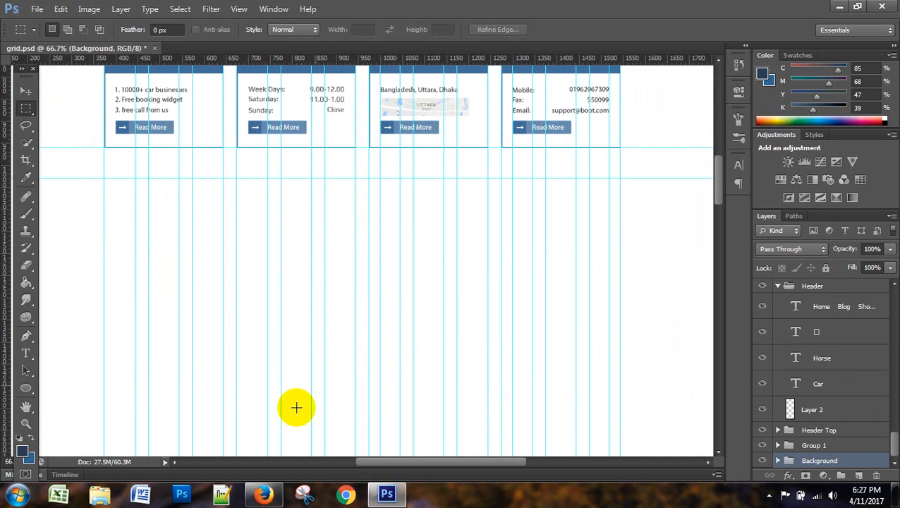
- Switch to Firefox and examine the Feature Car section of the Car Dealer template
left_click(264, 494)
scroll(395, 268, "down", 2)
scroll(427, 226, "down", 6)
scroll(431, 222, "up", 3)
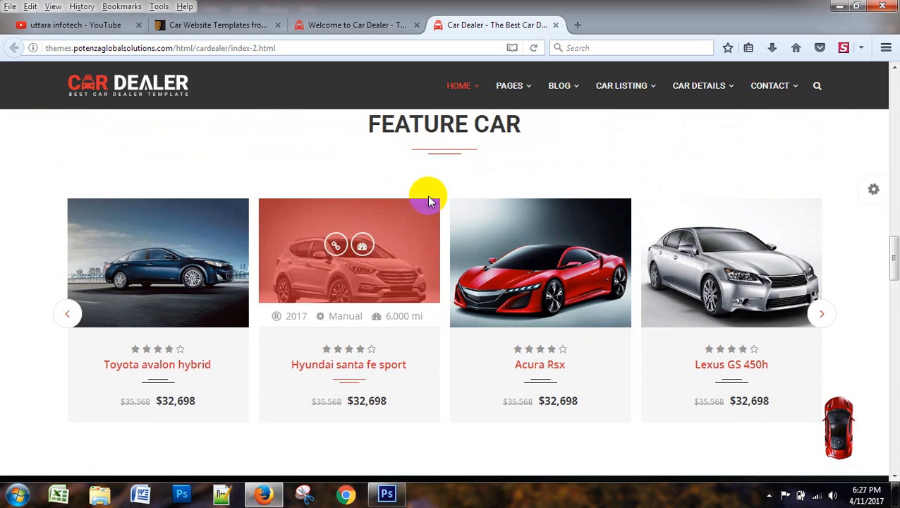
scroll(457, 231, "down", 6)
scroll(445, 183, "up", 3)
- Examine the four vehicle service cards and their highlight effects, along with the hero banner above them
scroll(426, 290, "up", 5)
scroll(426, 289, "down", 4)
scroll(426, 289, "up", 3)
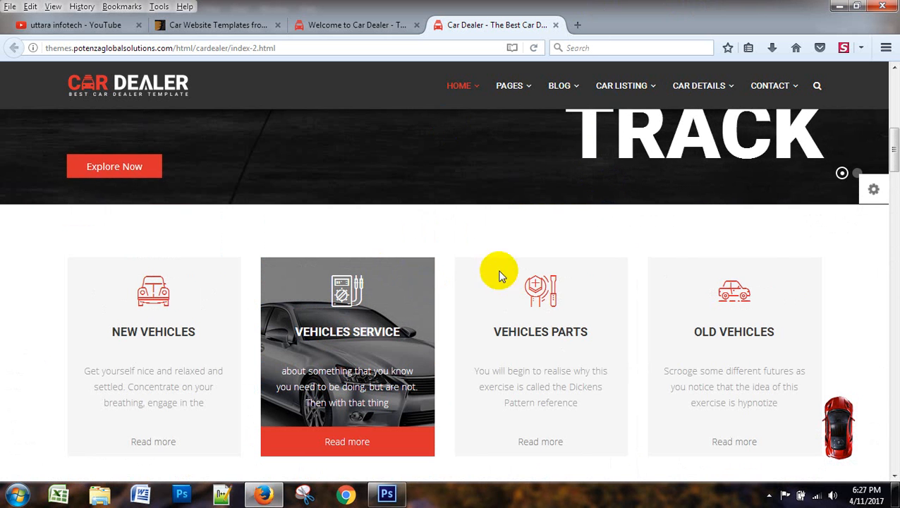
scroll(557, 297, "down", 2)
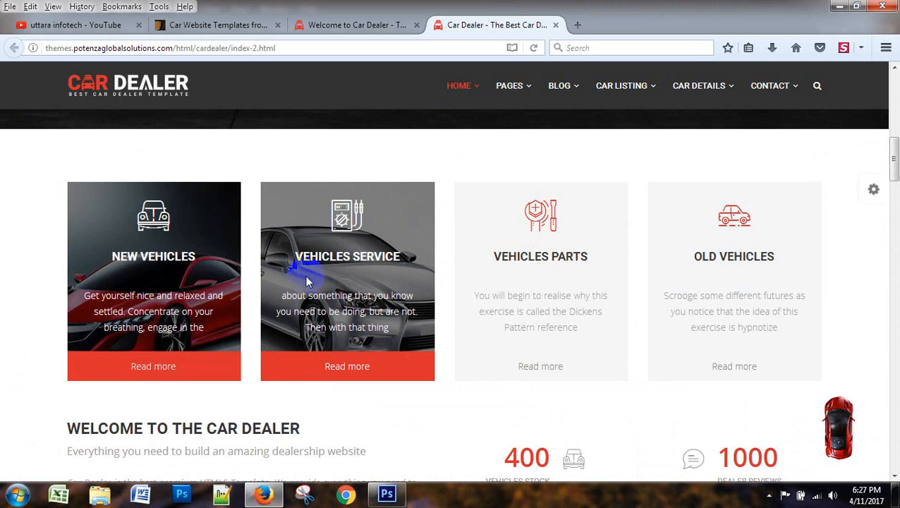
scroll(513, 321, "up", 2)
scroll(504, 282, "down", 3)
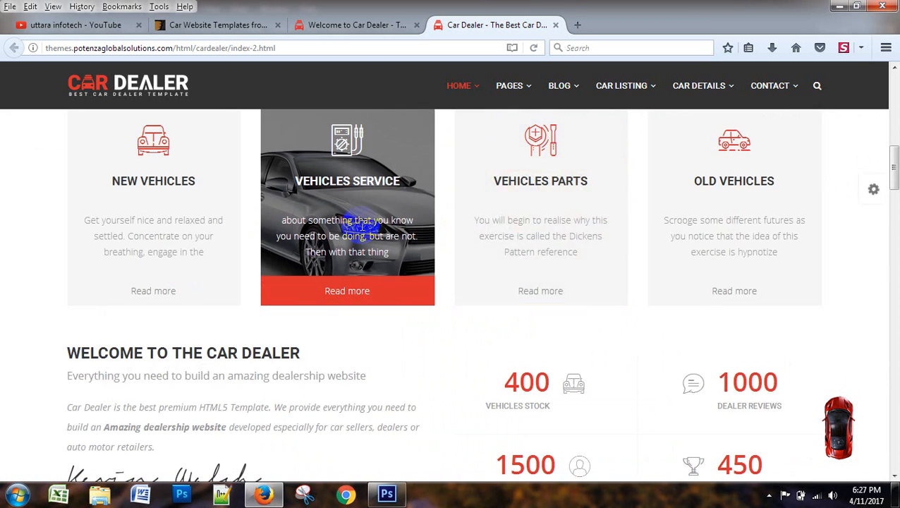
scroll(330, 239, "up", 2)
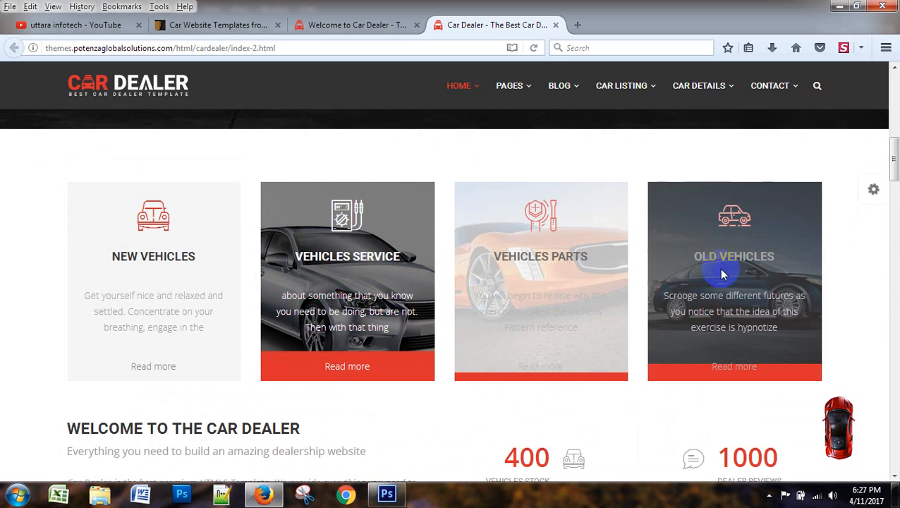
scroll(723, 276, "down", 2)
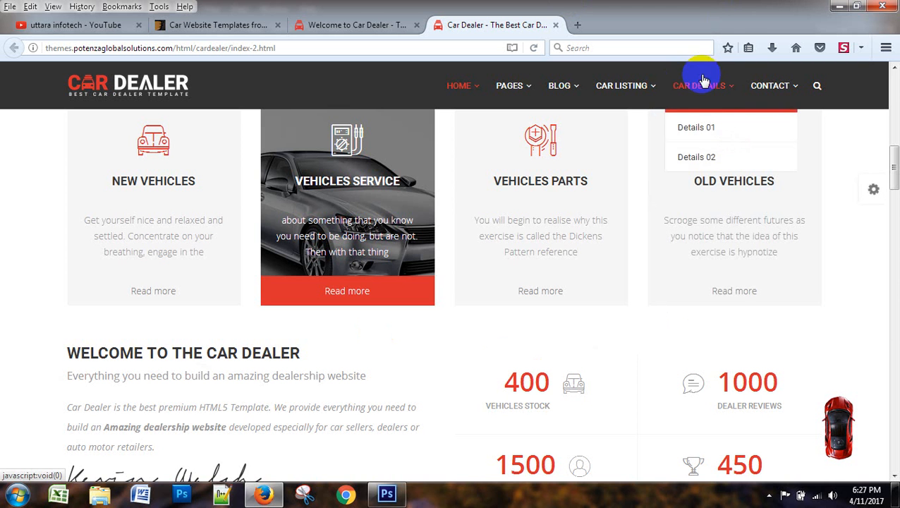
scroll(632, 230, "up", 2)
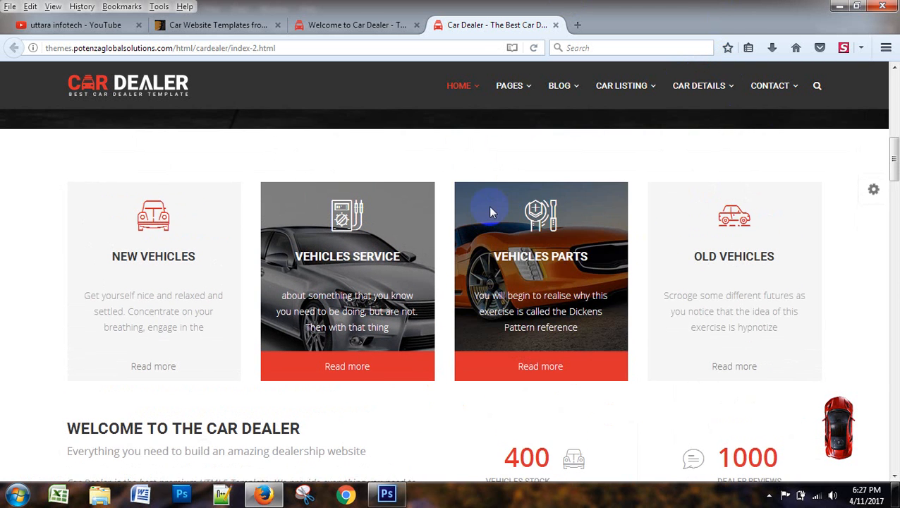
scroll(488, 205, "up", 6)
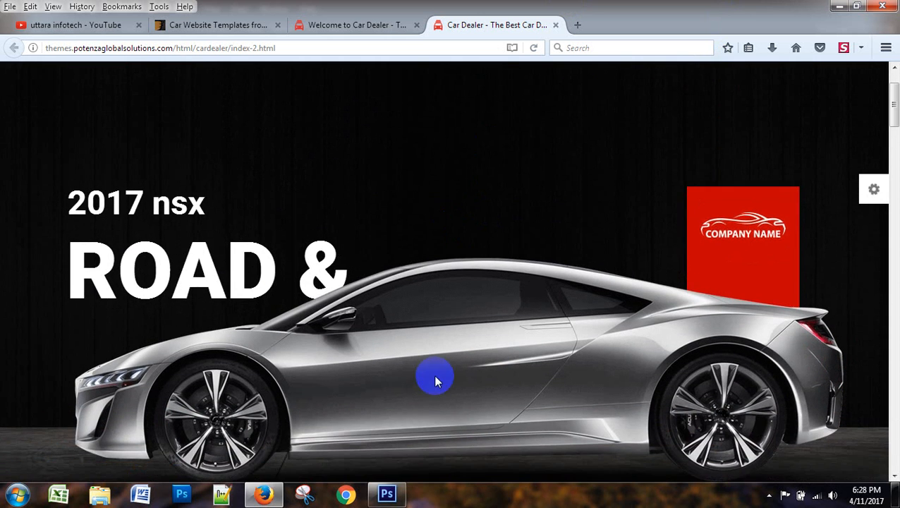
- Switch to Photoshop and check the height of the hero area between its horizontal guides with trial marquee selections
left_click(387, 493)
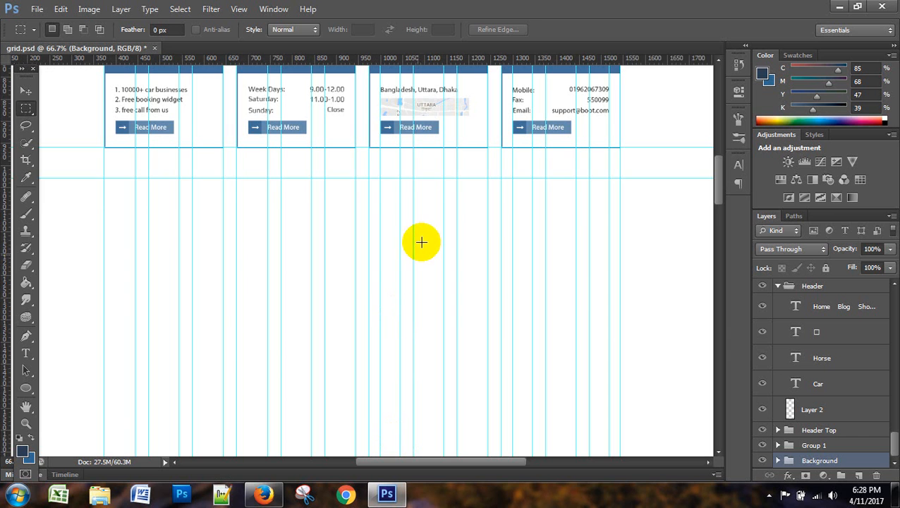
scroll(426, 243, "up", 3)
scroll(440, 247, "up", 4)
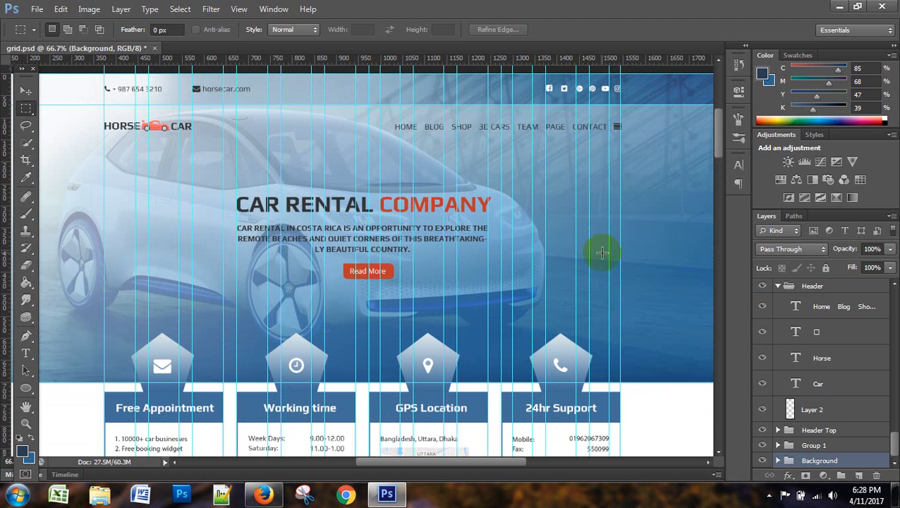
left_click_drag(469, 105, 488, 382)
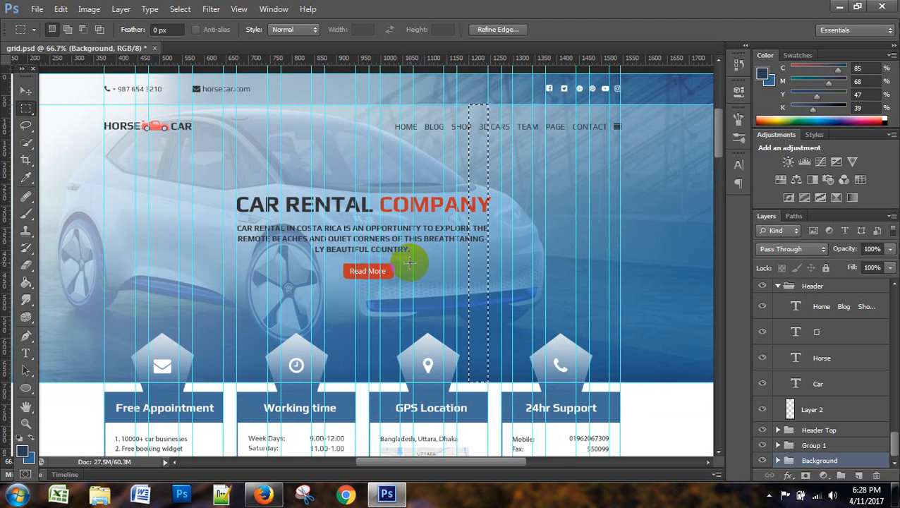
left_click(339, 246)
scroll(515, 275, "down", 4)
scroll(518, 268, "down", 5)
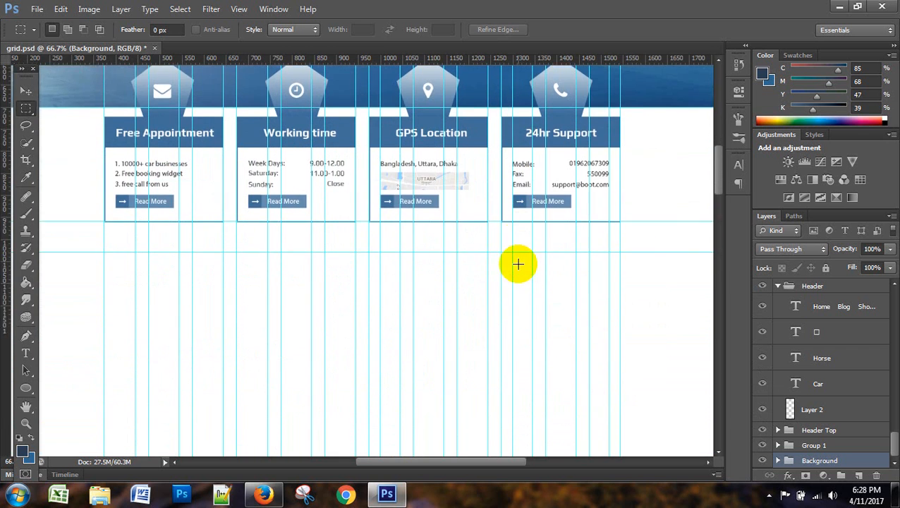
scroll(423, 257, "up", 2)
scroll(443, 250, "up", 8)
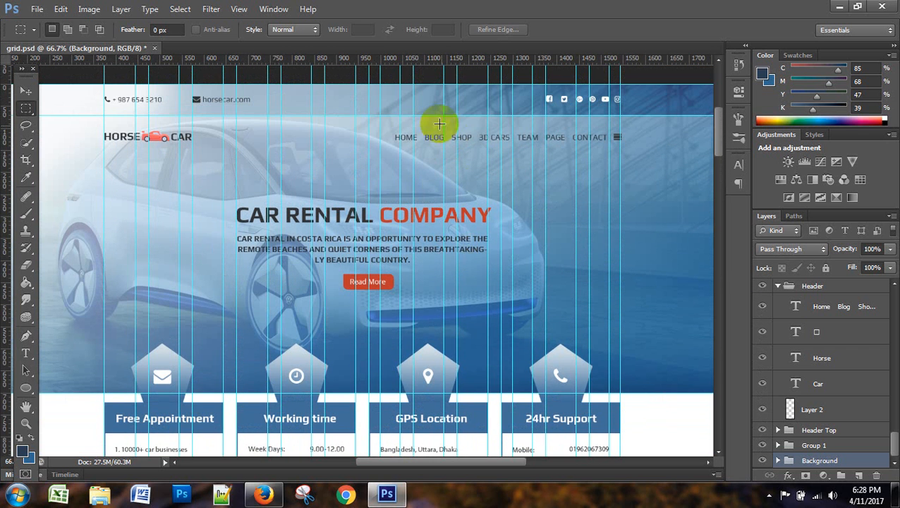
left_click_drag(439, 124, 457, 393)
- Hide the guides and review the hero banner and the four service boxes of the page design
key("ctrl+semicolon")
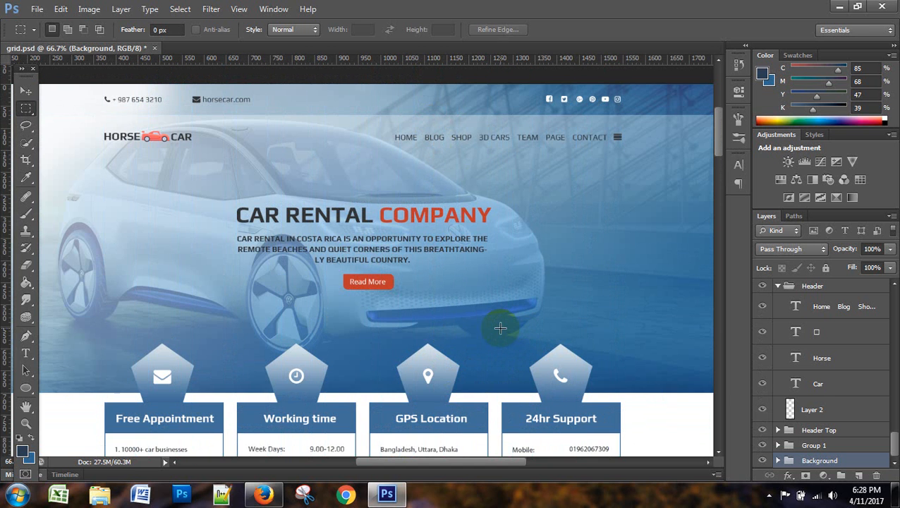
scroll(494, 332, "up", 1)
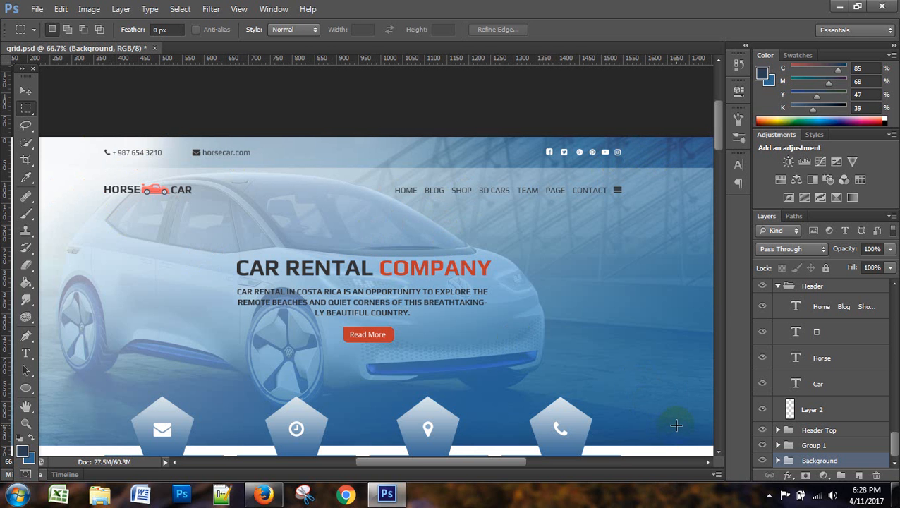
scroll(559, 262, "down", 5)
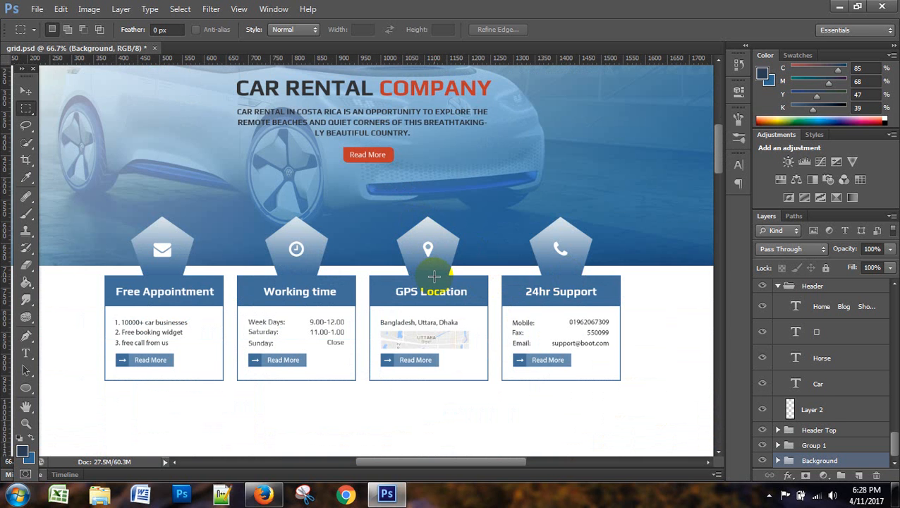
scroll(595, 270, "down", 3)
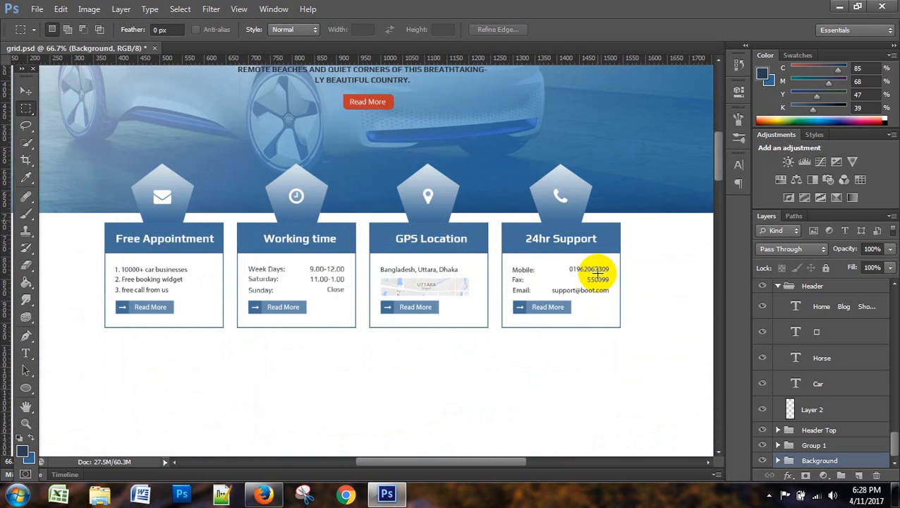
scroll(597, 273, "down", 1)
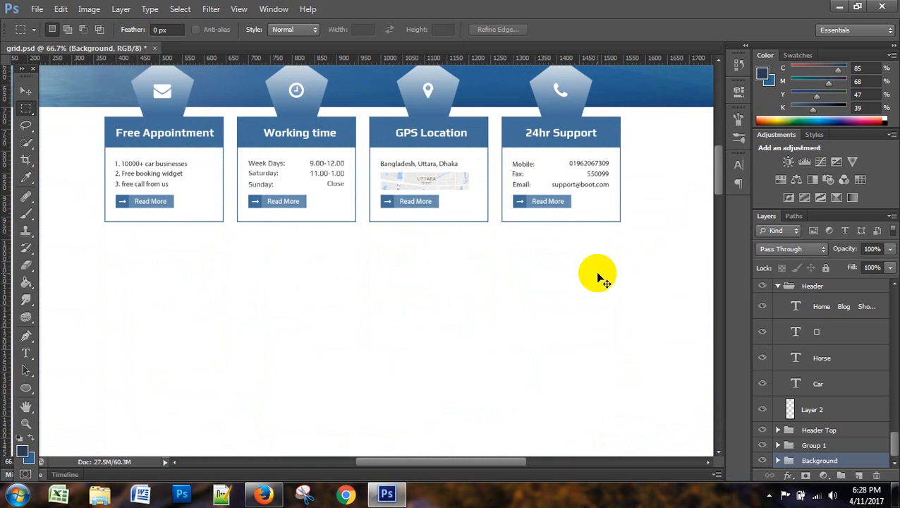
- Show the guides over the page design, and switch to Firefox to review the vehicle service cards of the Car Dealer template
key("ctrl+semicolon")
scroll(597, 273, "down", 2)
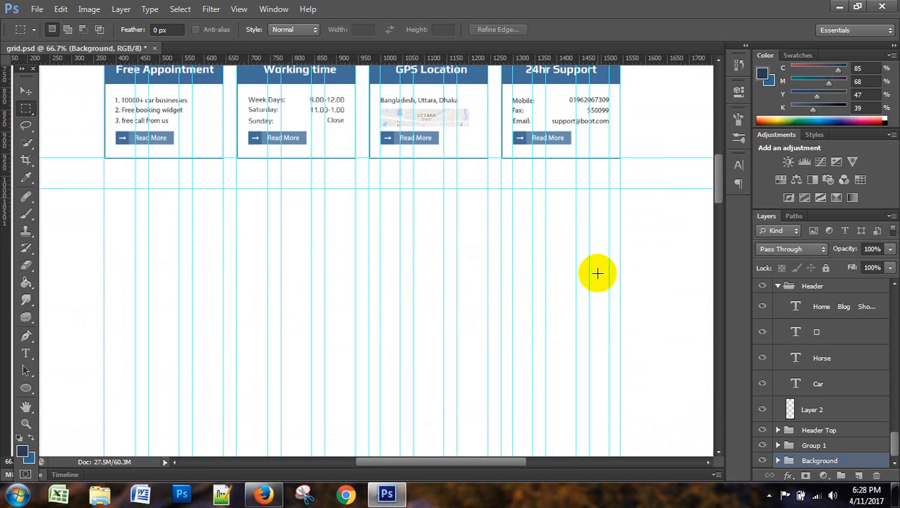
left_click(263, 493)
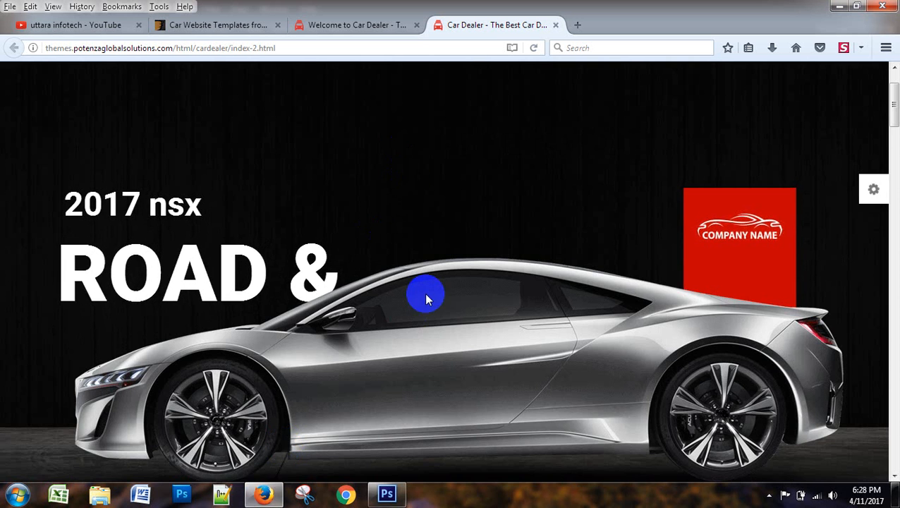
scroll(428, 293, "down", 10)
scroll(428, 295, "up", 2)
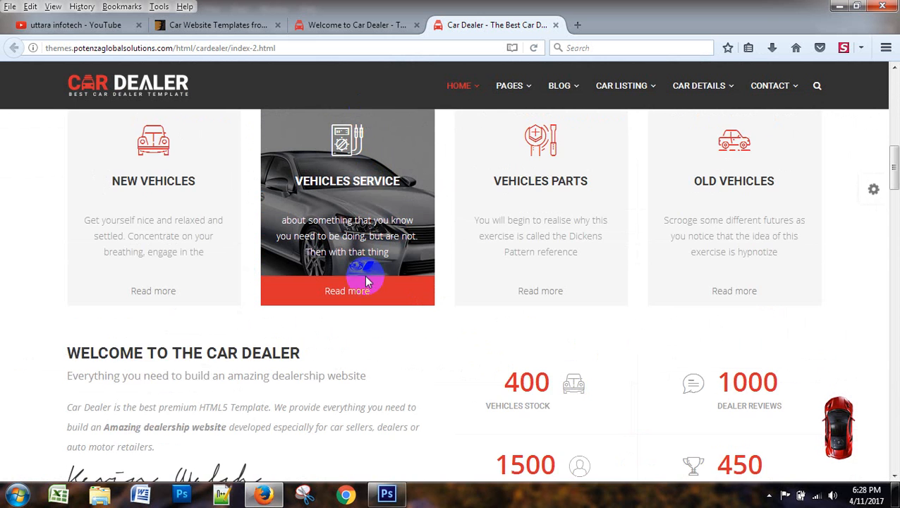
scroll(367, 284, "up", 2)
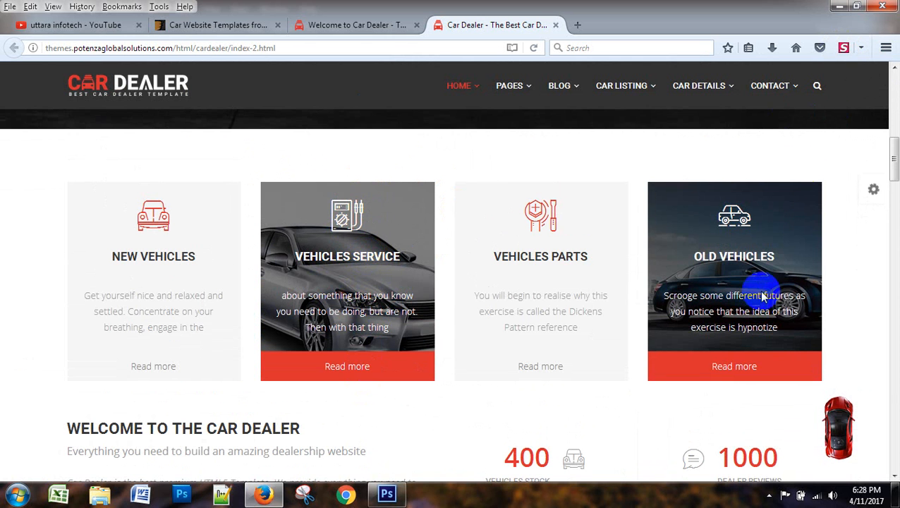
- Capture the template page with FireShot and measure the height of the Vehicles Service card with a trial selection
left_click(844, 48)
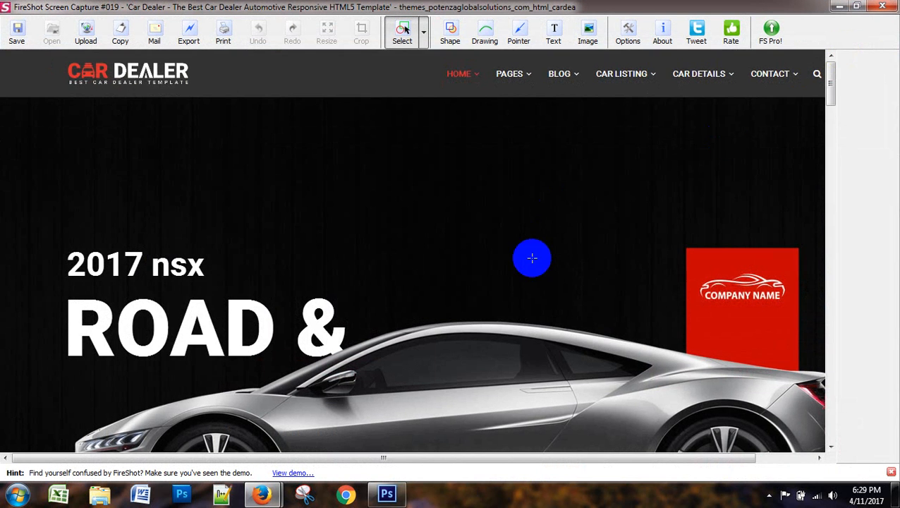
scroll(534, 263, "down", 5)
scroll(535, 267, "up", 2)
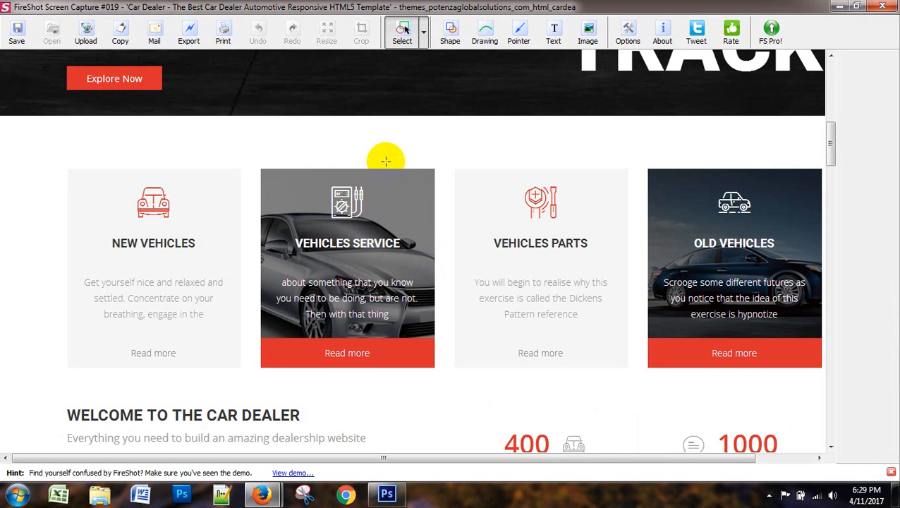
left_click_drag(410, 332, 412, 367)
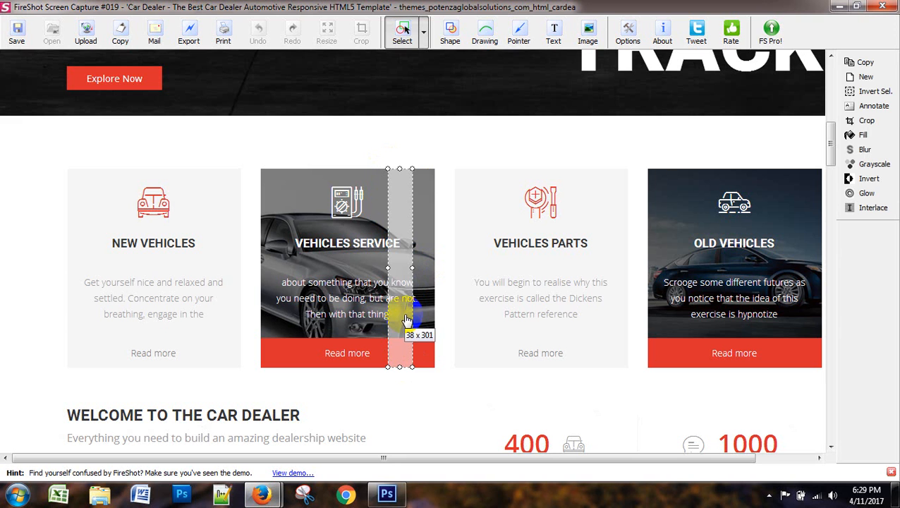
left_click(414, 398)
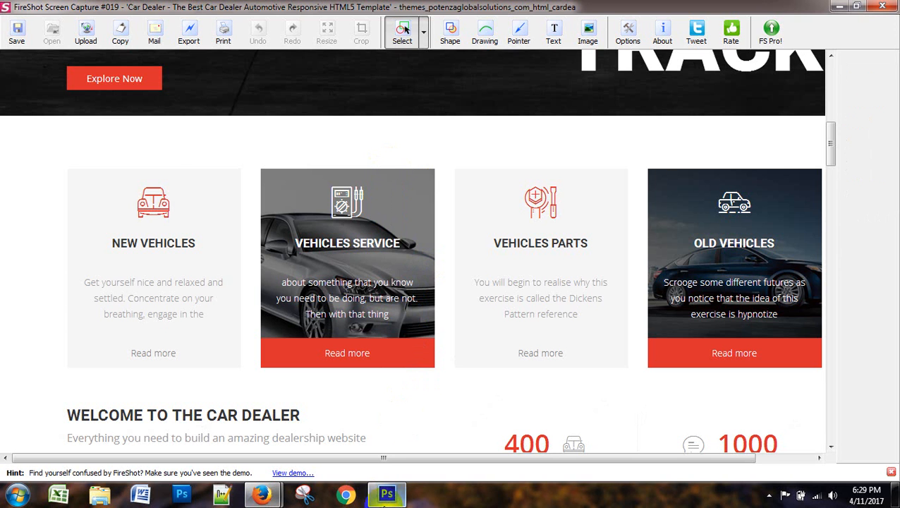
- Compare the empty area below the service boxes in Photoshop with the captured card row in FireShot
left_click(386, 494)
scroll(385, 264, "down", 1)
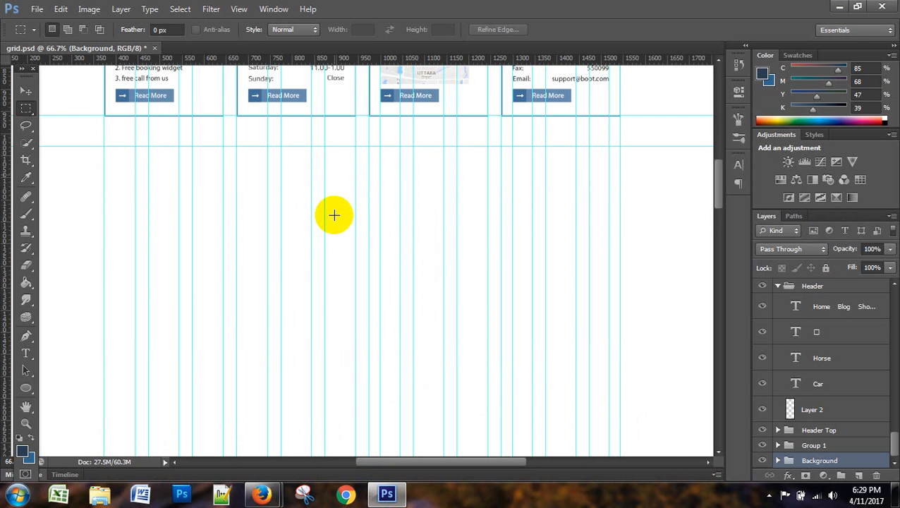
scroll(381, 261, "up", 3)
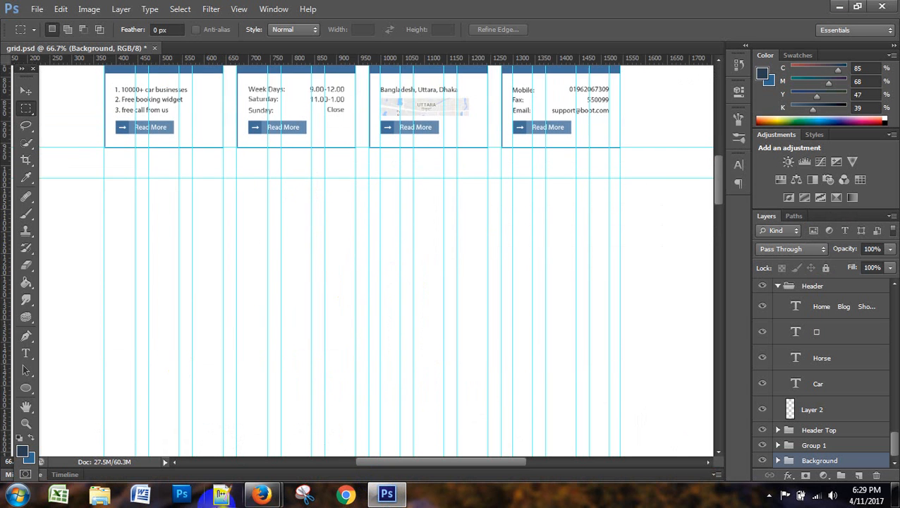
left_click(262, 495)
left_click(358, 417)
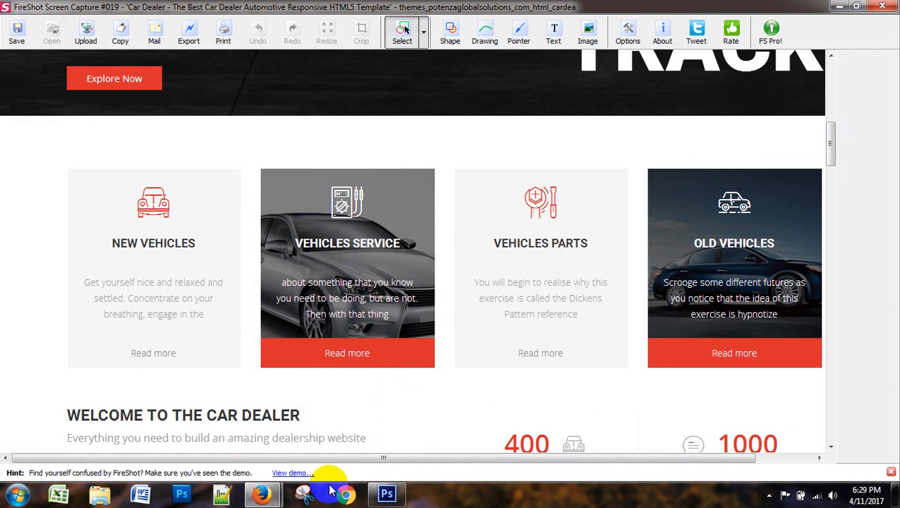
left_click(374, 496)
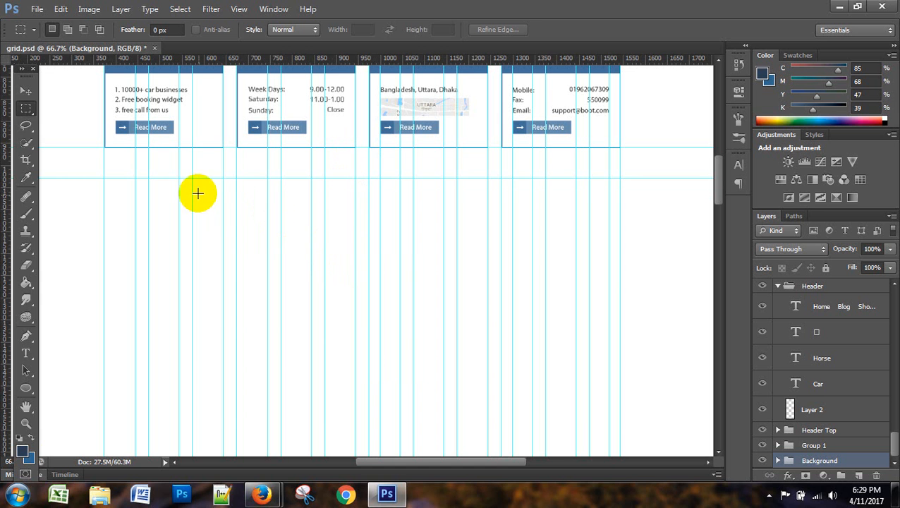
- Return to the live Car Dealer page in Firefox and examine the spacing between the hero banner and the service cards
mouse_move(262, 493)
left_click(220, 446)
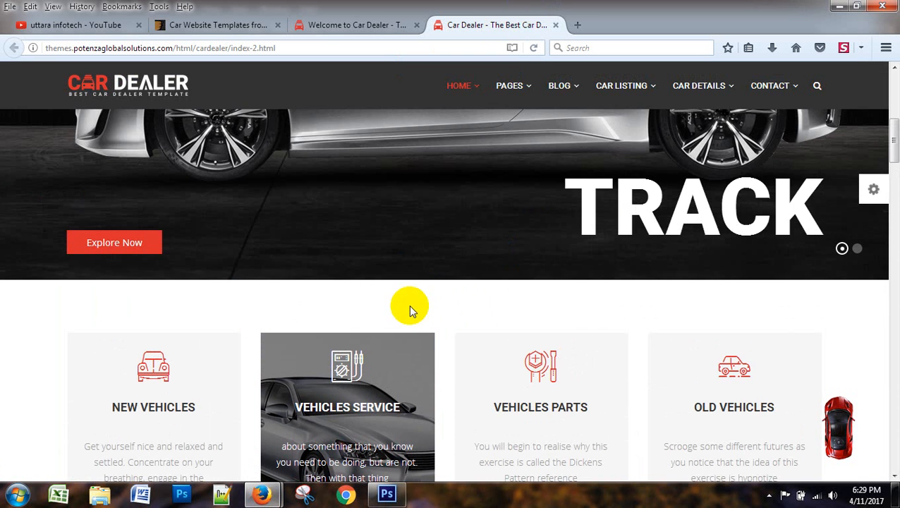
scroll(417, 289, "down", 1)
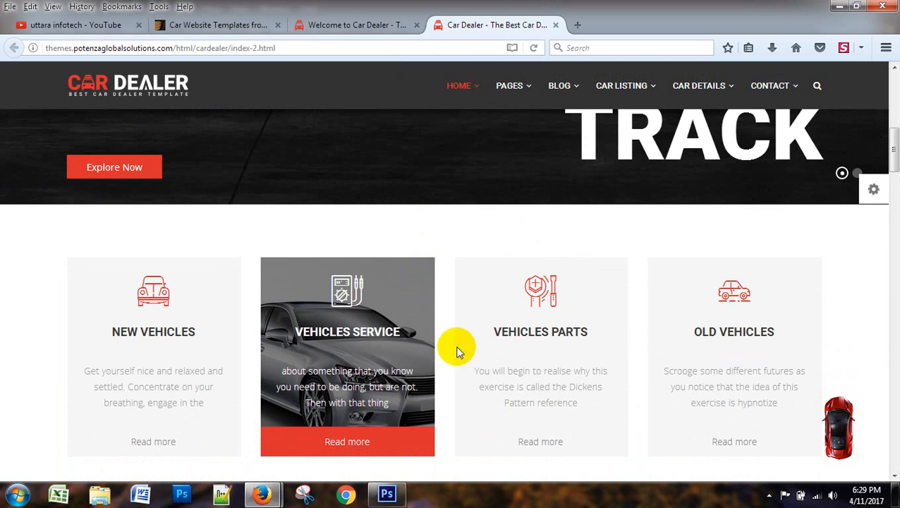
left_click(394, 220)
left_click(464, 214)
scroll(452, 220, "down", 1)
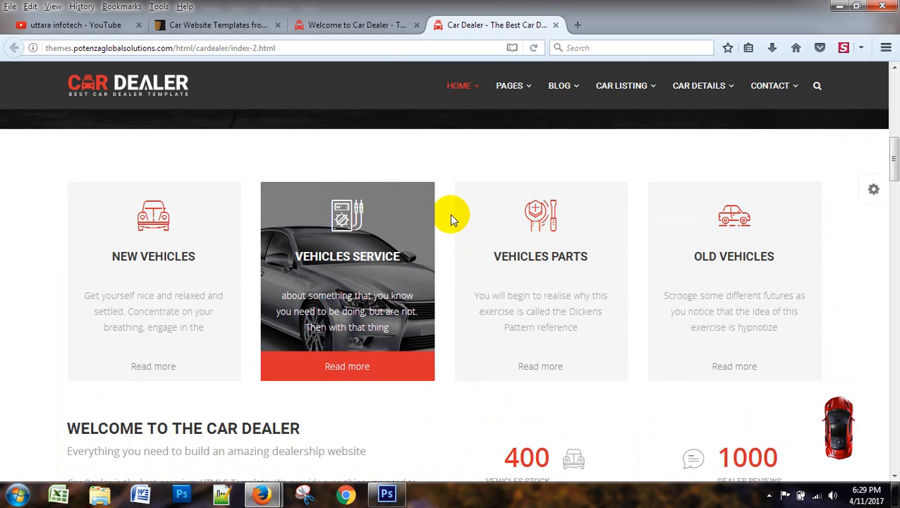
scroll(449, 215, "up", 1)
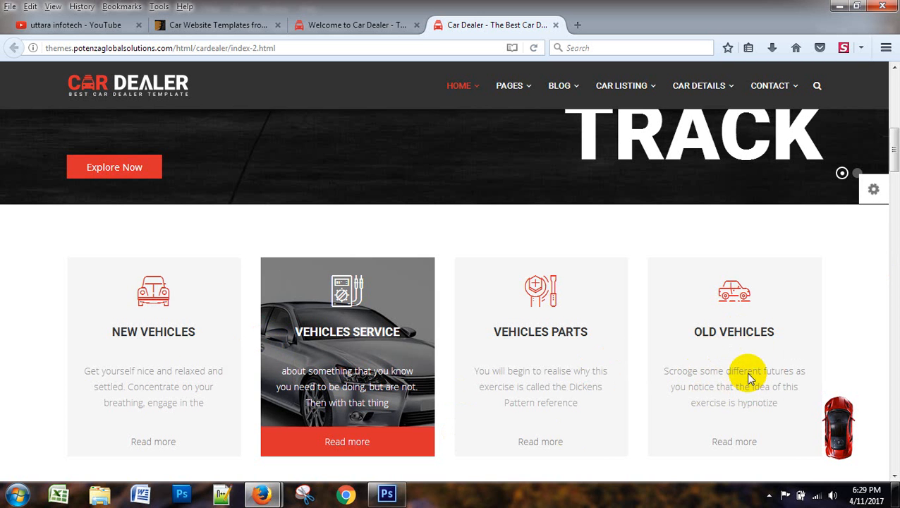
- Look through the template's sections below the service cards, from the welcome area to the icon features such as All Brands and Dealership
scroll(749, 364, "down", 3)
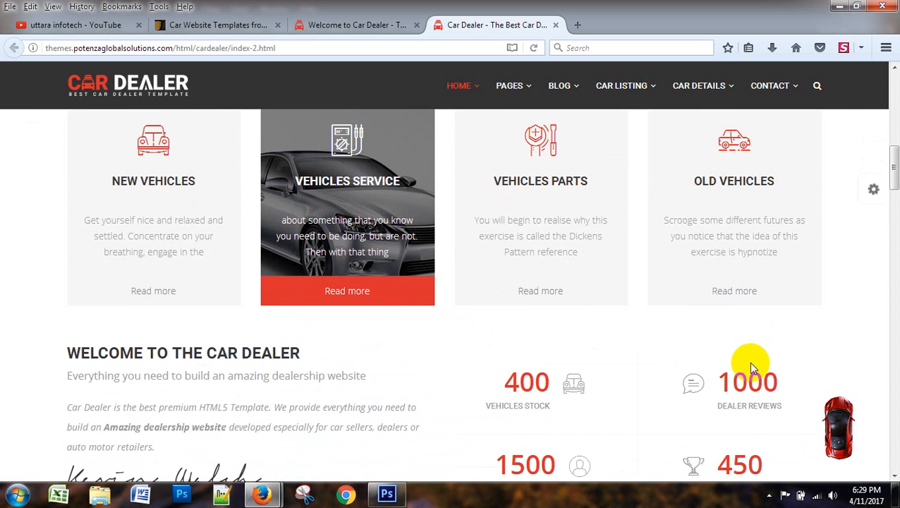
scroll(670, 370, "down", 5)
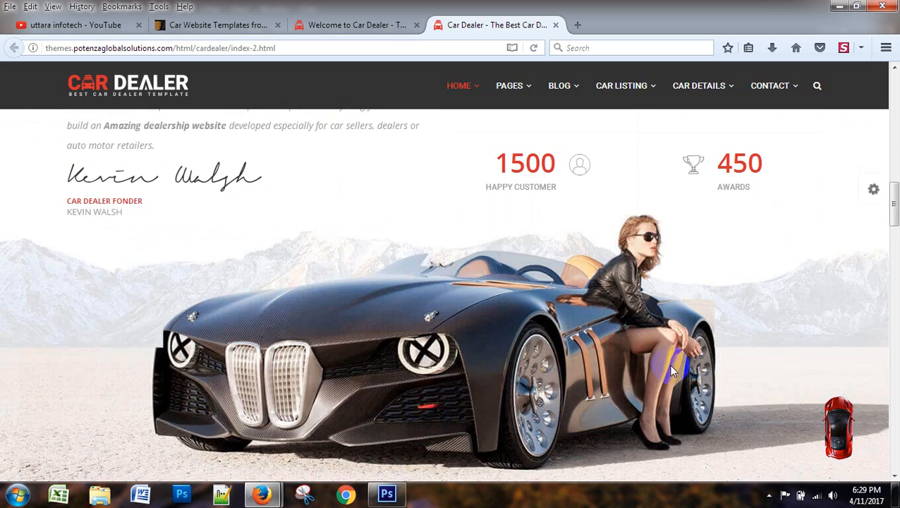
scroll(670, 370, "down", 10)
scroll(671, 370, "down", 4)
scroll(671, 370, "up", 3)
scroll(671, 370, "down", 5)
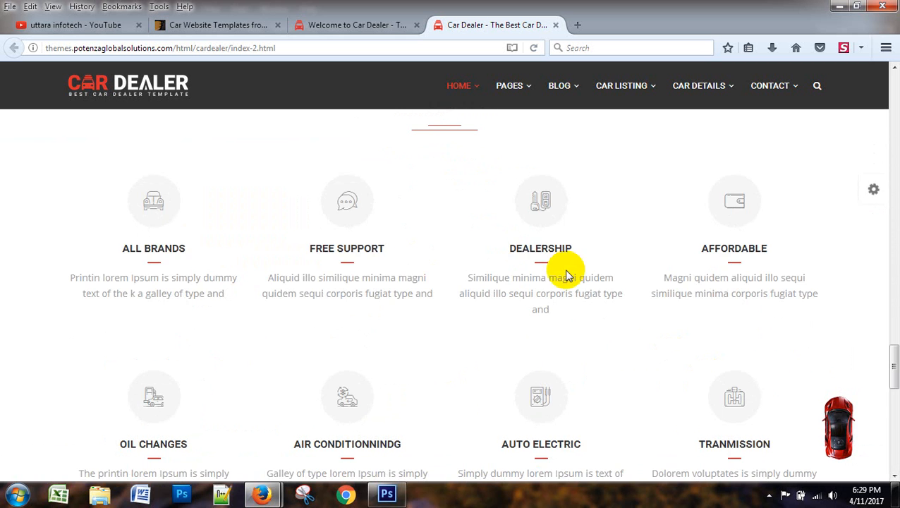
scroll(564, 272, "down", 5)
scroll(565, 274, "up", 15)
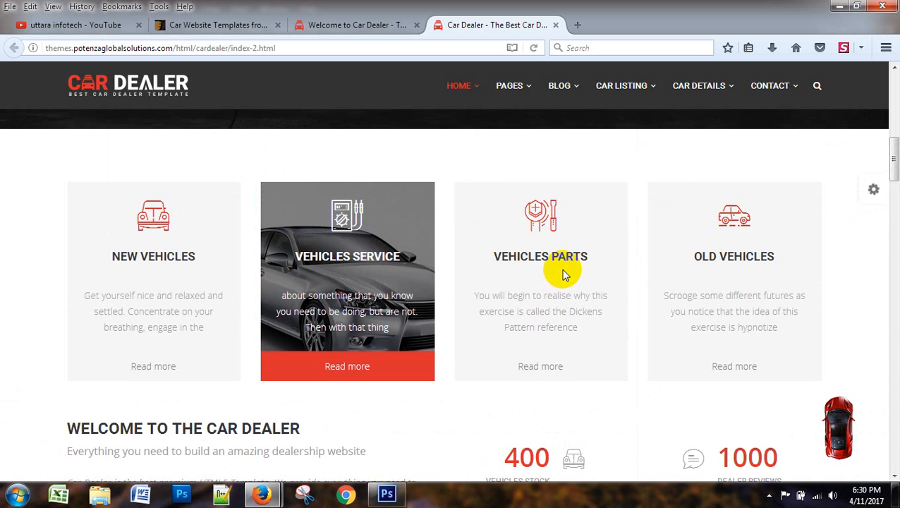
- Re-examine the template's hero banner and the row of four vehicle cards beneath it
scroll(564, 275, "up", 2)
scroll(564, 271, "down", 2)
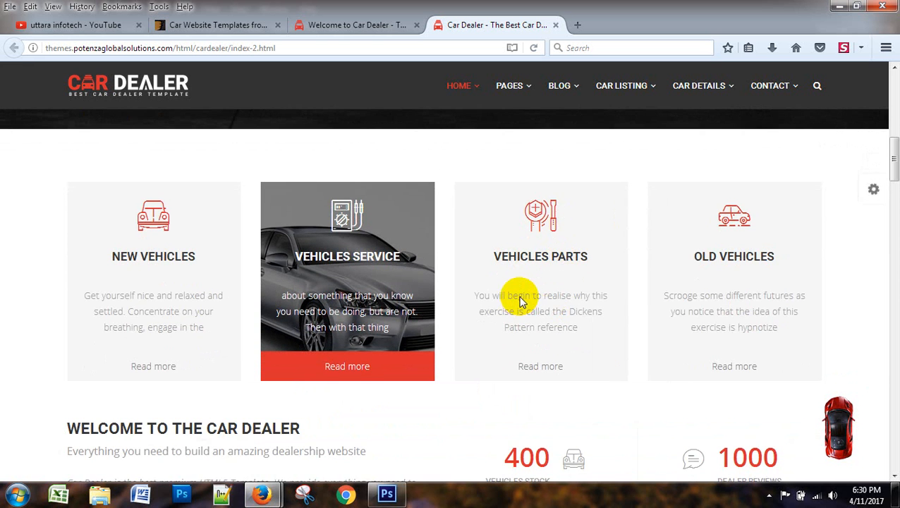
scroll(520, 299, "up", 6)
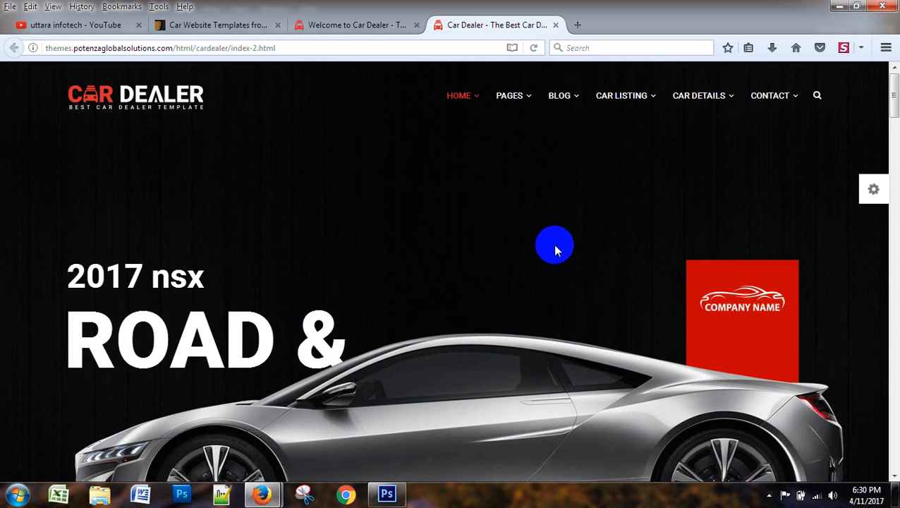
scroll(555, 247, "down", 5)
scroll(510, 298, "down", 3)
scroll(512, 297, "up", 2)
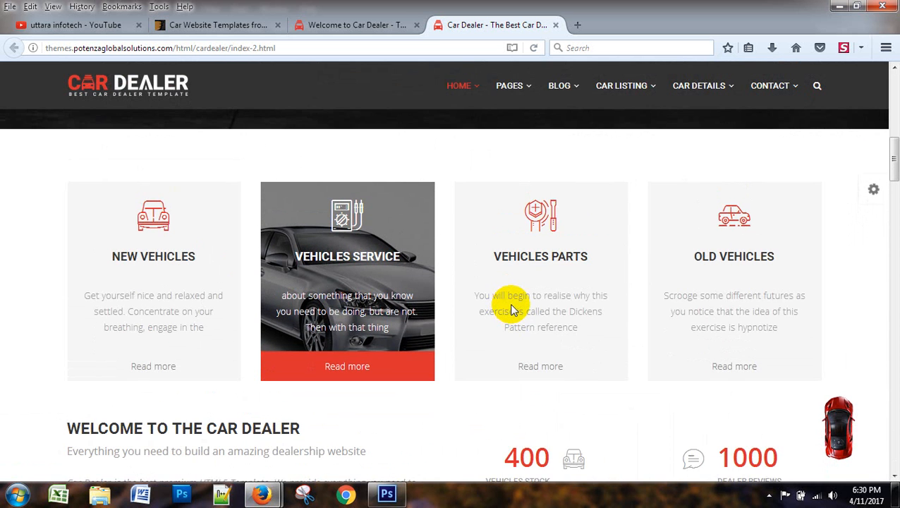
scroll(513, 308, "up", 2)
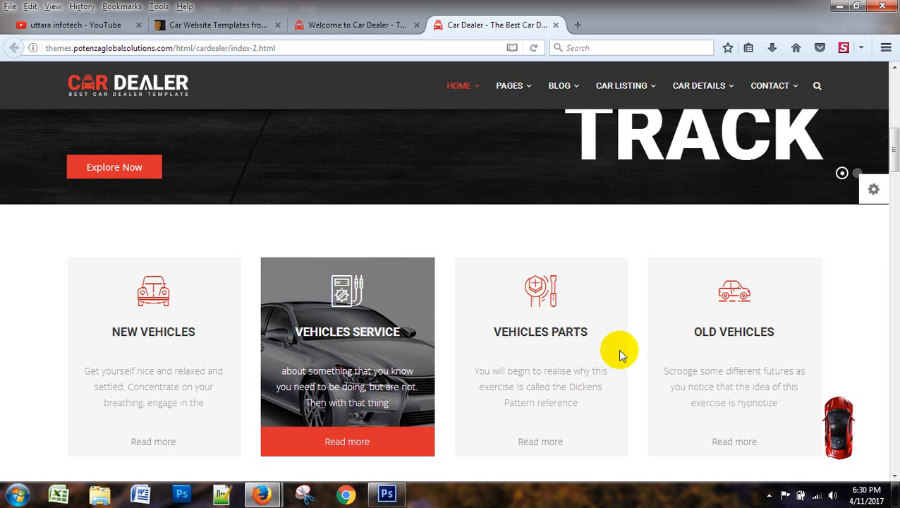
- Switch to Photoshop and view the empty area below the four service boxes
left_click(386, 494)
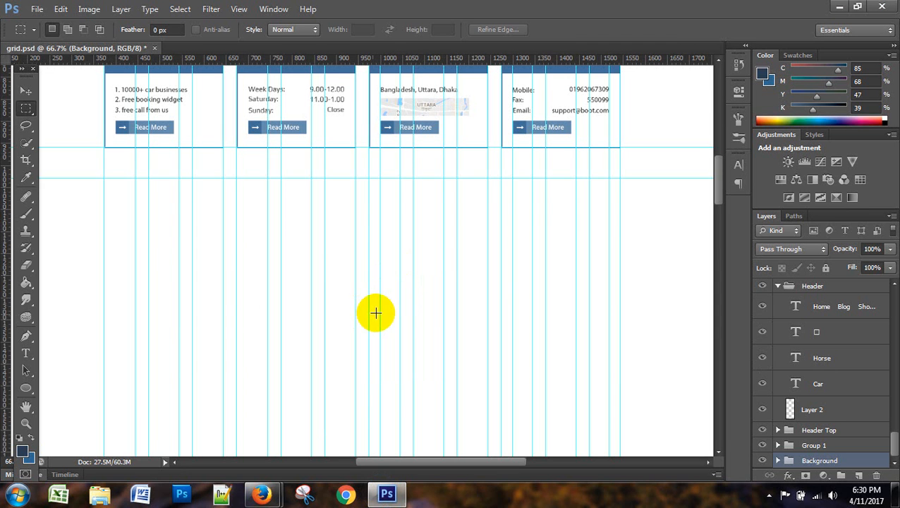
scroll(375, 311, "up", 1)
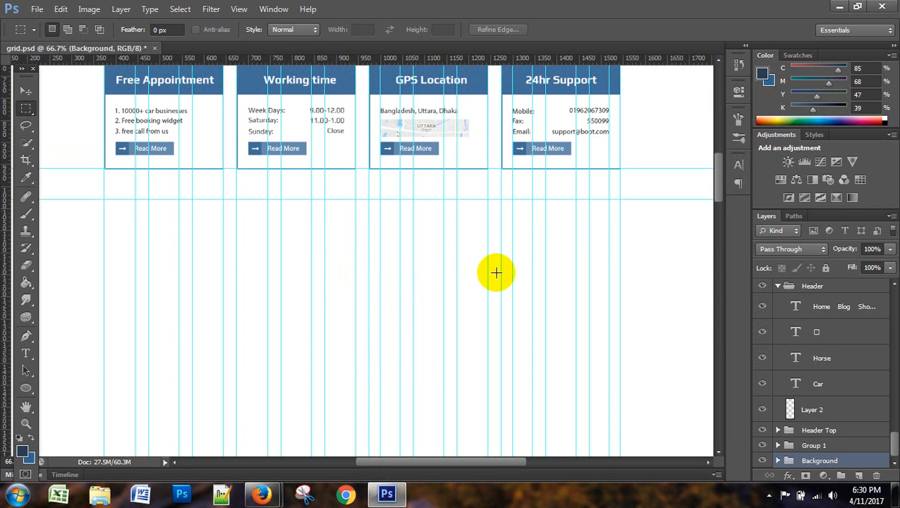
left_click(25, 352)
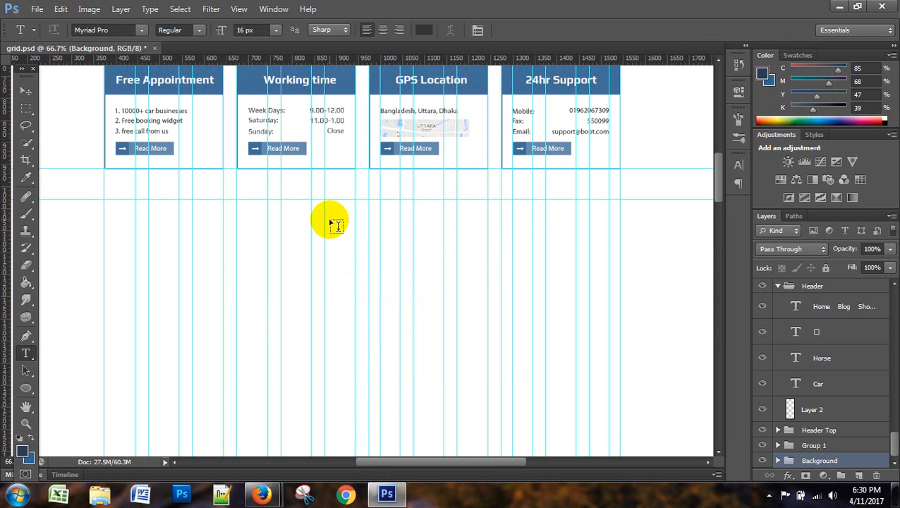
left_click(327, 225)
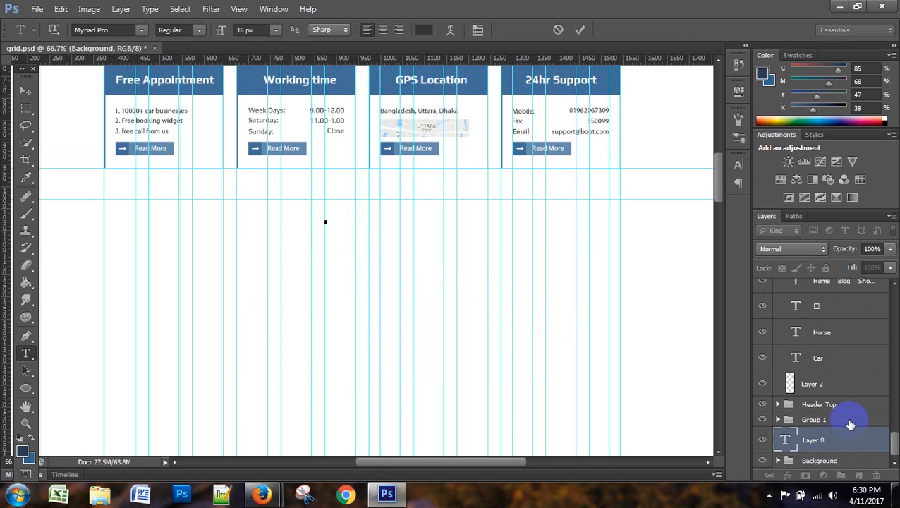
left_click(762, 421)
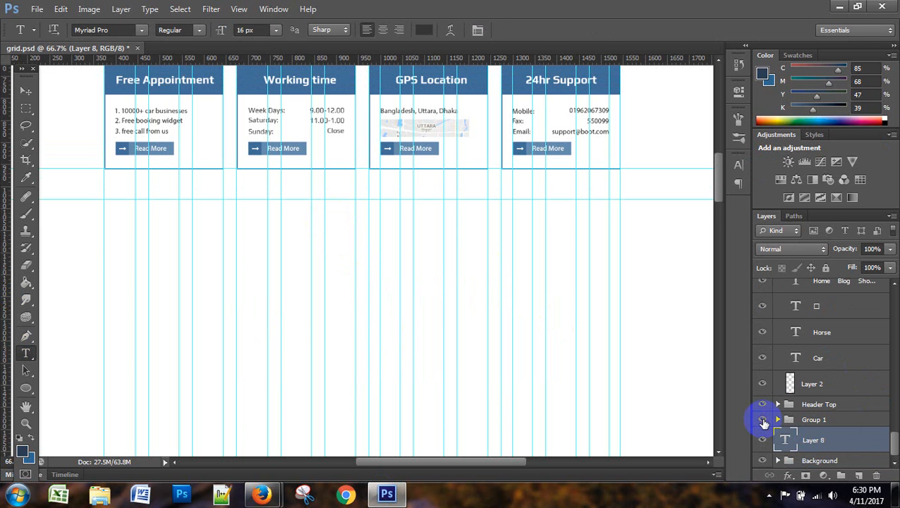
left_click_drag(796, 443, 876, 475)
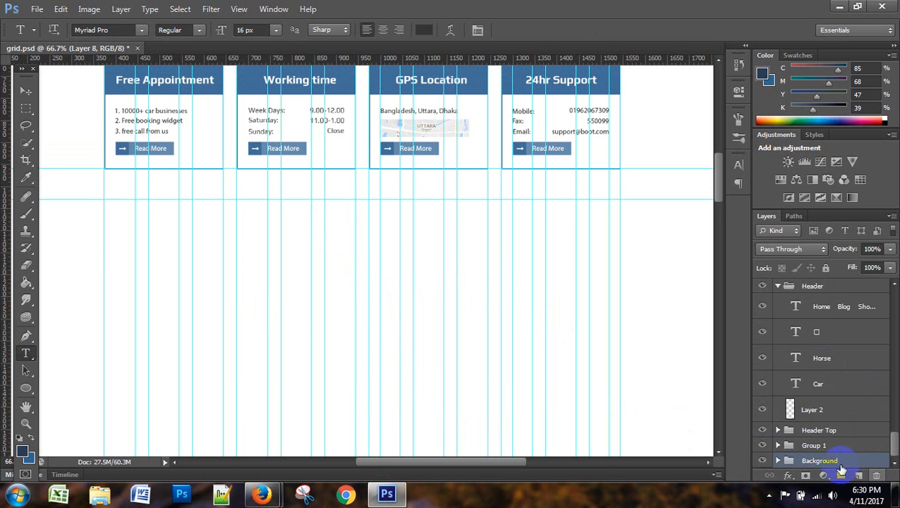
- Expand and select Group 1 in the layer stack, and toggle its visibility to check which part of the page it holds
left_click(779, 445)
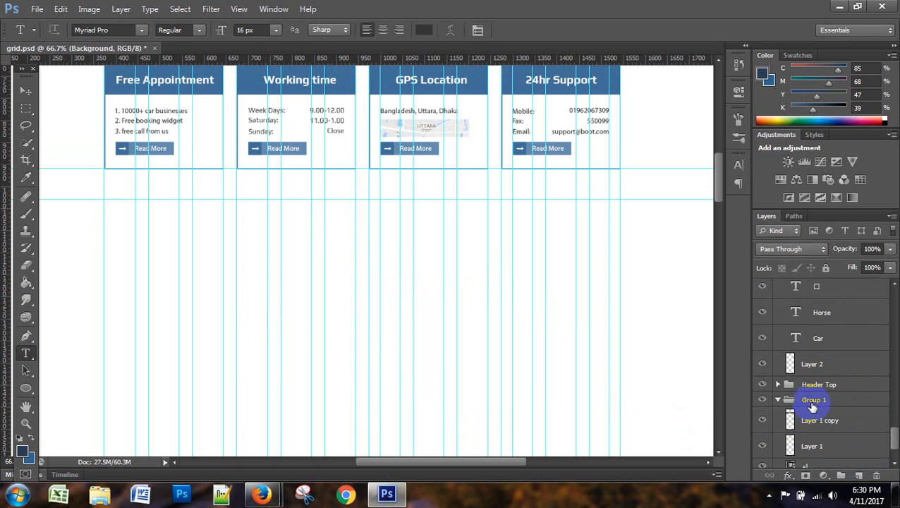
left_click(814, 399)
scroll(784, 398, "down", 1)
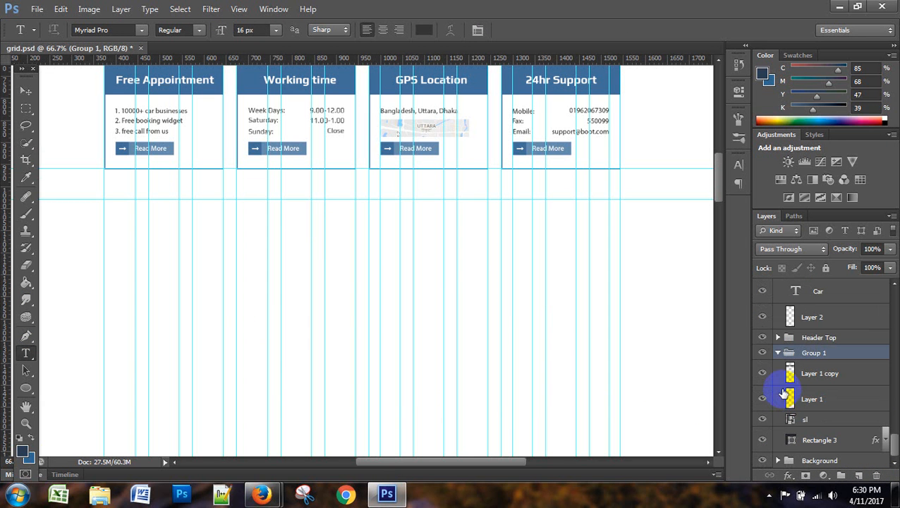
key("ctrl+minus")
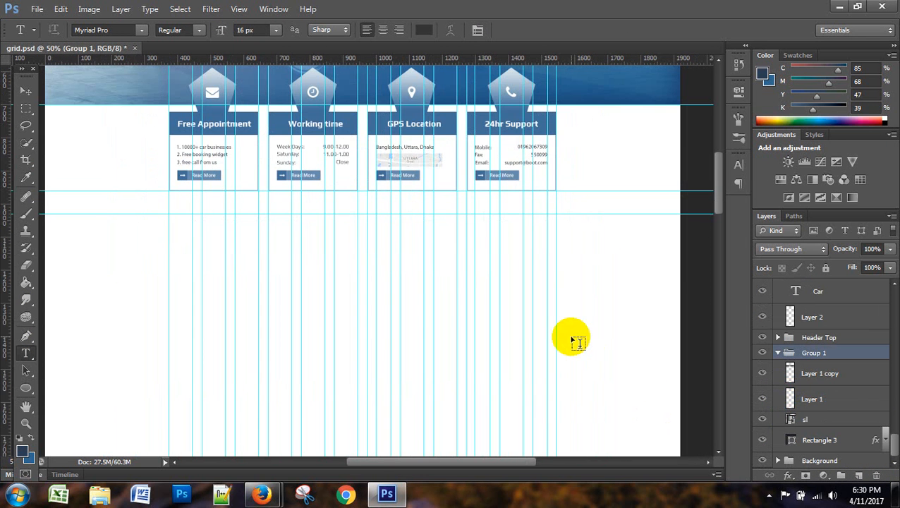
left_click(762, 358)
left_click(762, 358)
scroll(575, 379, "up", 1)
scroll(575, 378, "up", 5)
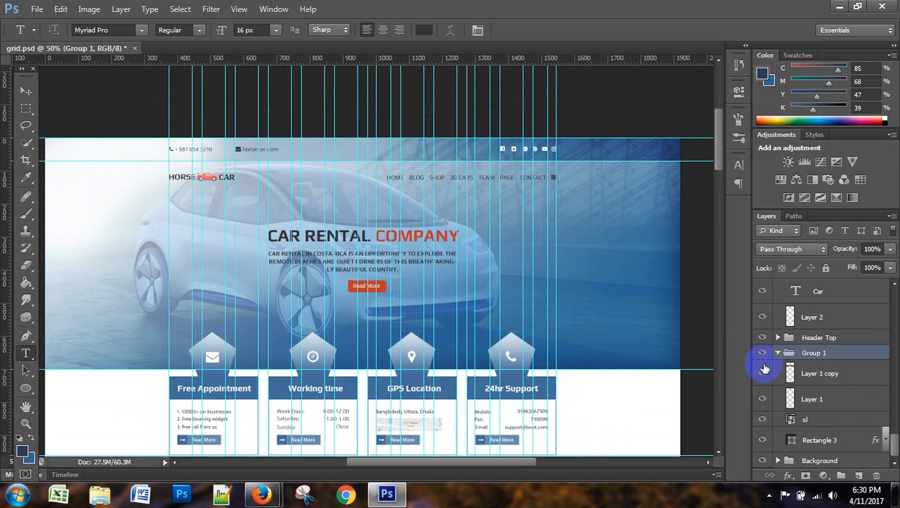
left_click(761, 357)
left_click(761, 356)
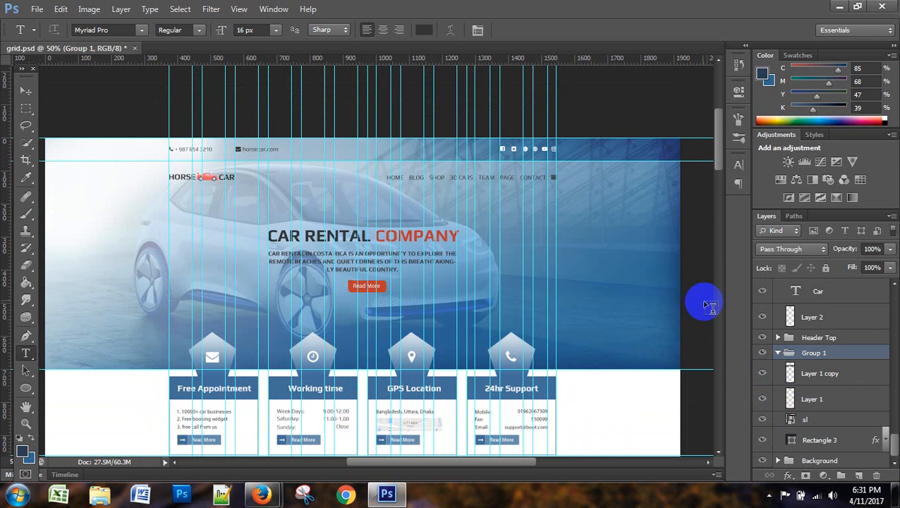
- Collapse the expanded layer groups, including Group 1, Header, Slider and Slider Bottom, so only the top-level groups are listed
scroll(701, 311, "down", 1)
scroll(702, 310, "down", 2)
key("ctrl+plus")
key("ctrl+plus")
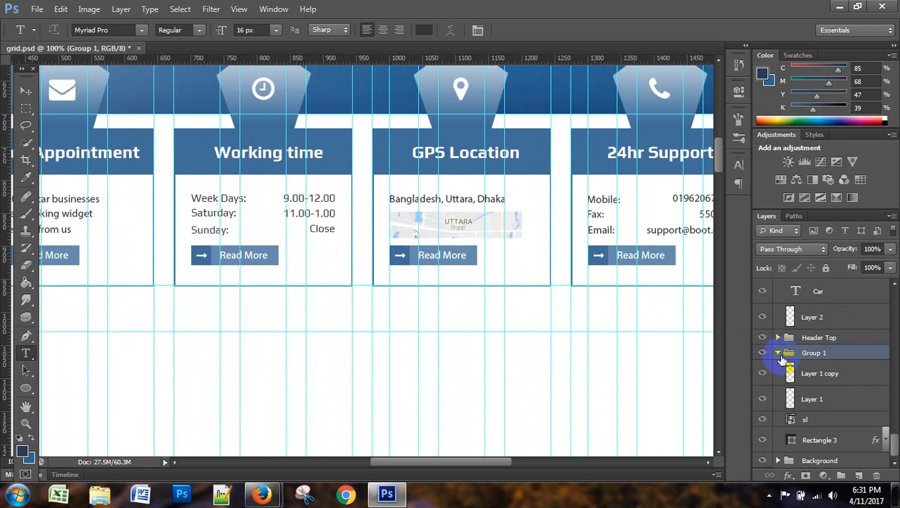
left_click(778, 355)
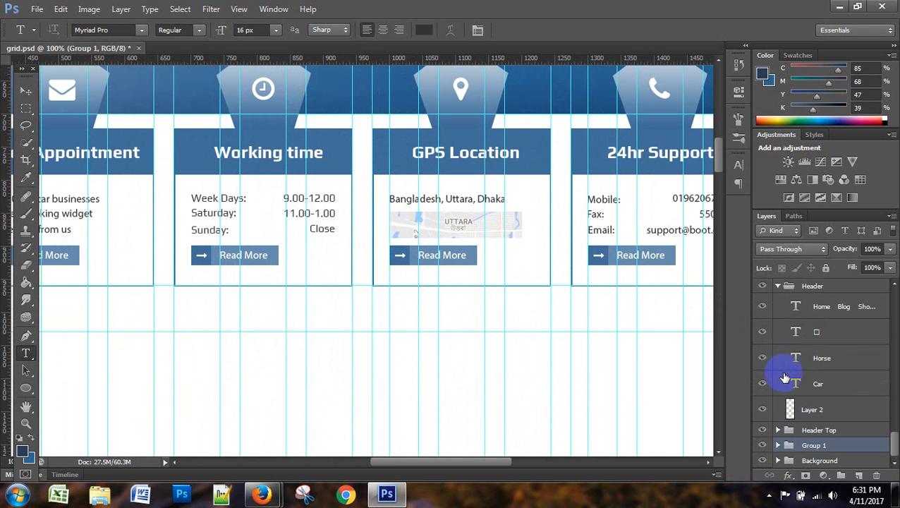
left_click(778, 429)
left_click(777, 424)
scroll(801, 416, "up", 2)
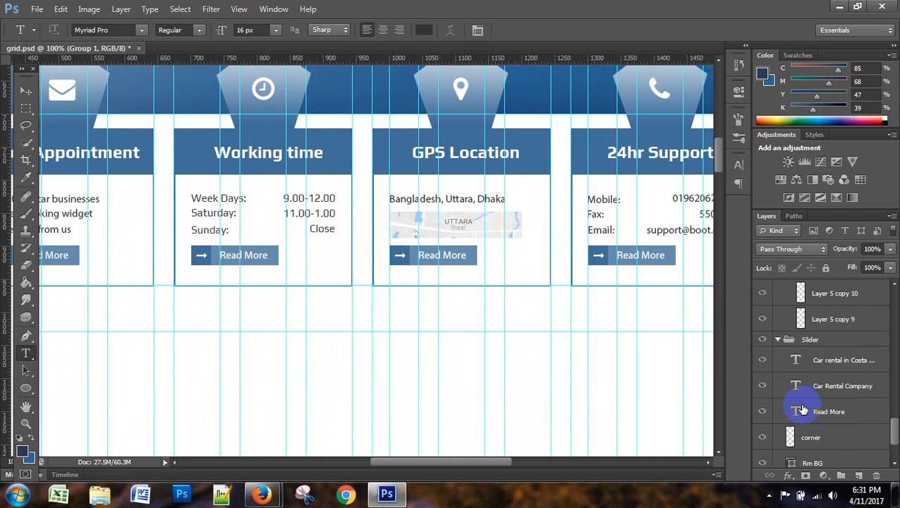
left_click(779, 383)
scroll(782, 406, "down", 10)
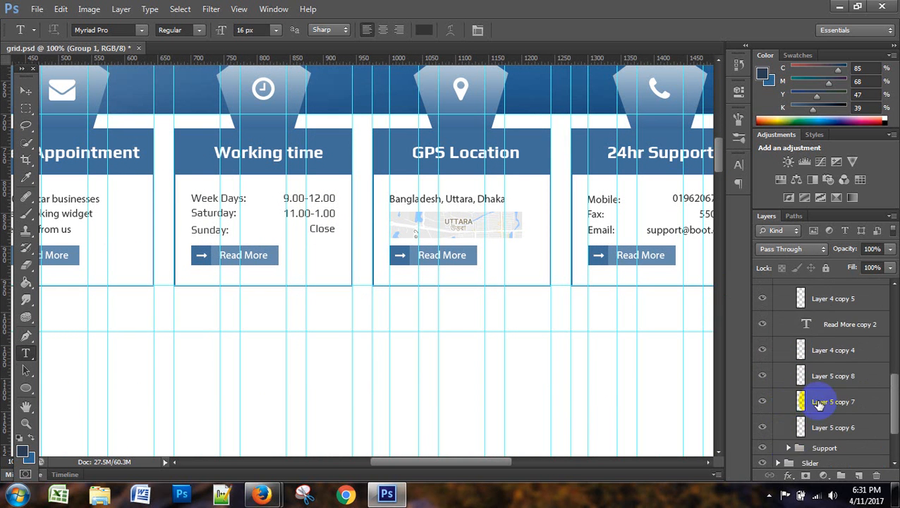
scroll(793, 412, "up", 5)
left_click(788, 347)
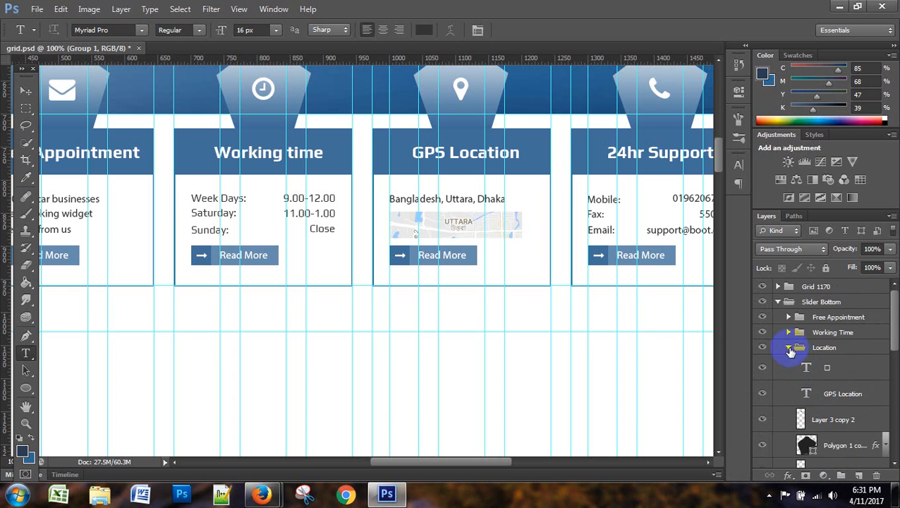
left_click(779, 302)
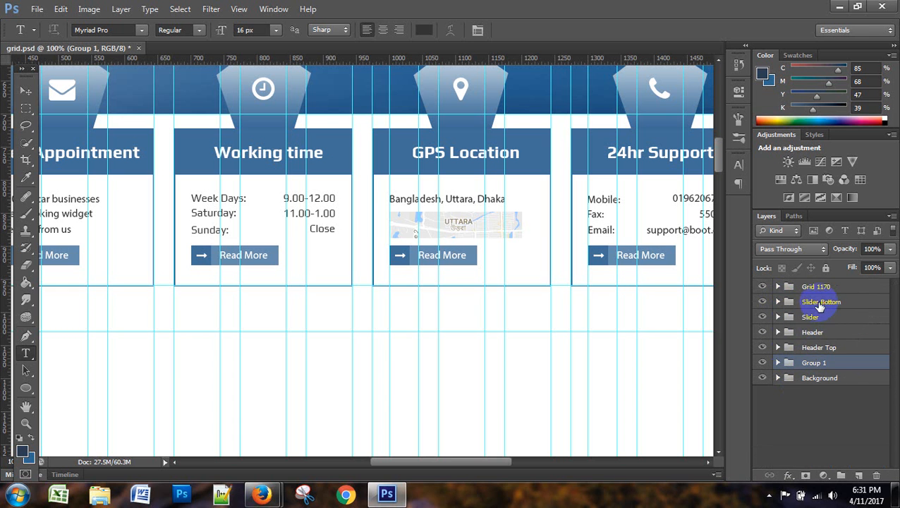
- Create a group named Features directly above the Slider Bottom group and add an empty layer inside it
left_click(811, 305)
left_click_drag(811, 302, 841, 475)
double_click(813, 302)
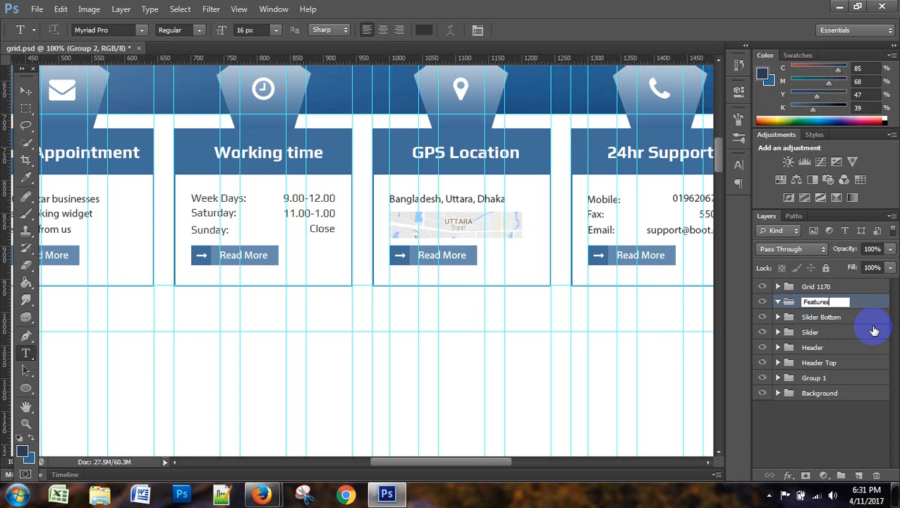
left_click(858, 322)
left_click(836, 302)
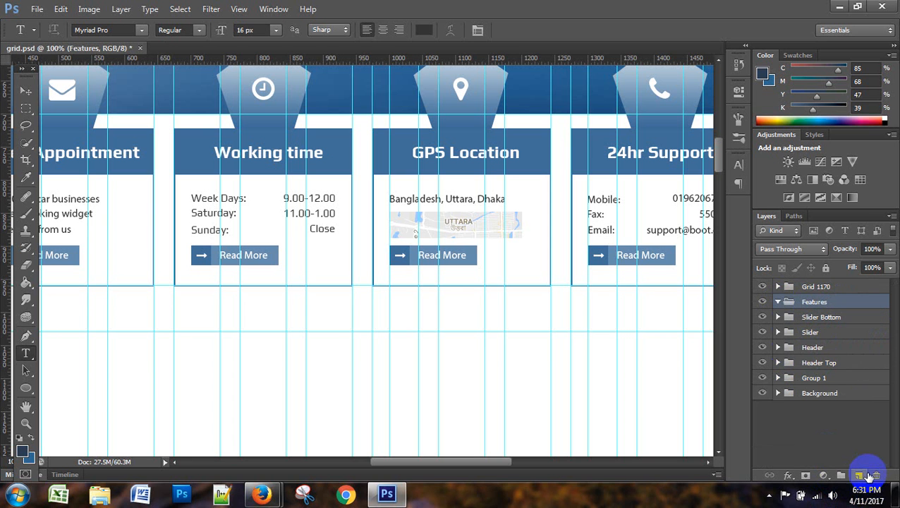
left_click(859, 476)
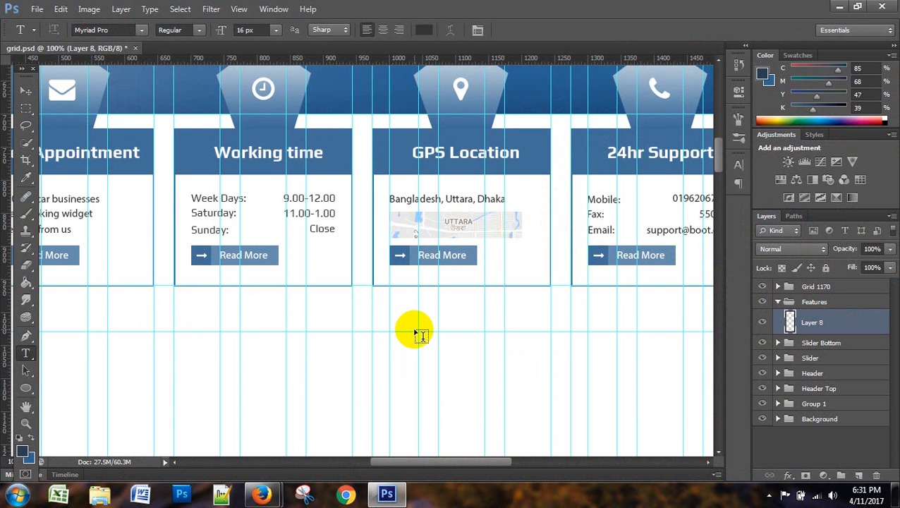
- Check the template's service cards, and measure the column width below the Free Appointment box with a rectangular marquee
key("ctrl+minus")
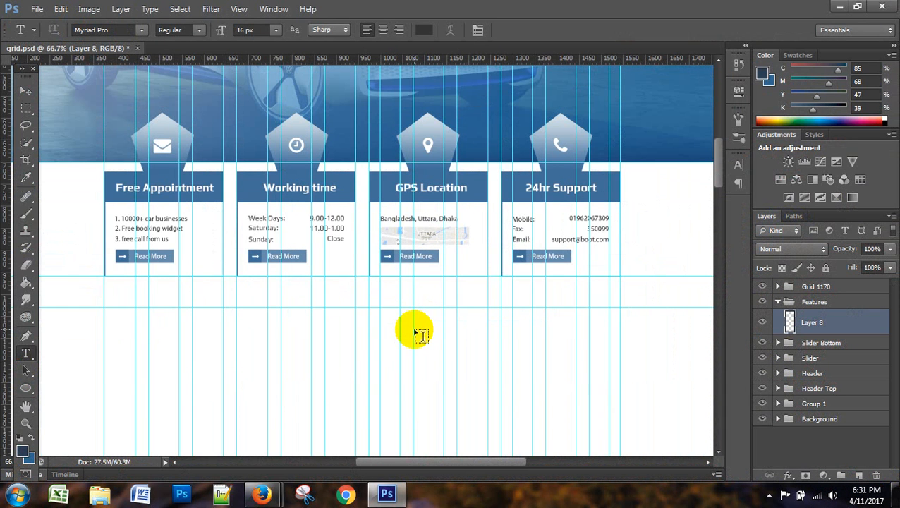
left_click(262, 492)
left_click(180, 405)
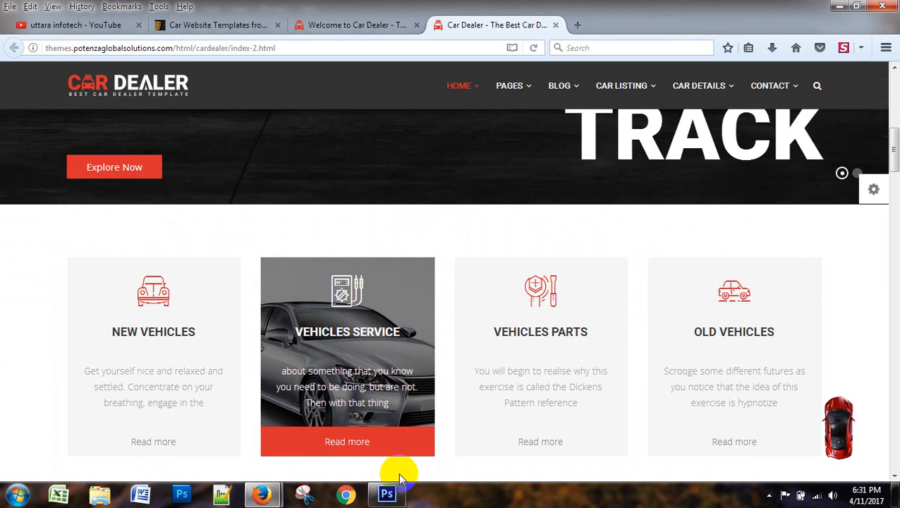
left_click(388, 492)
left_click(26, 107)
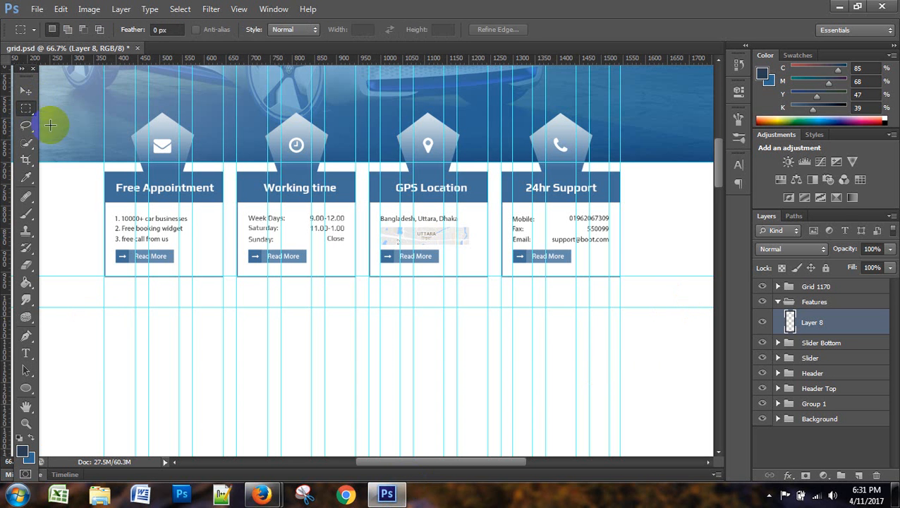
left_click_drag(106, 319, 226, 352)
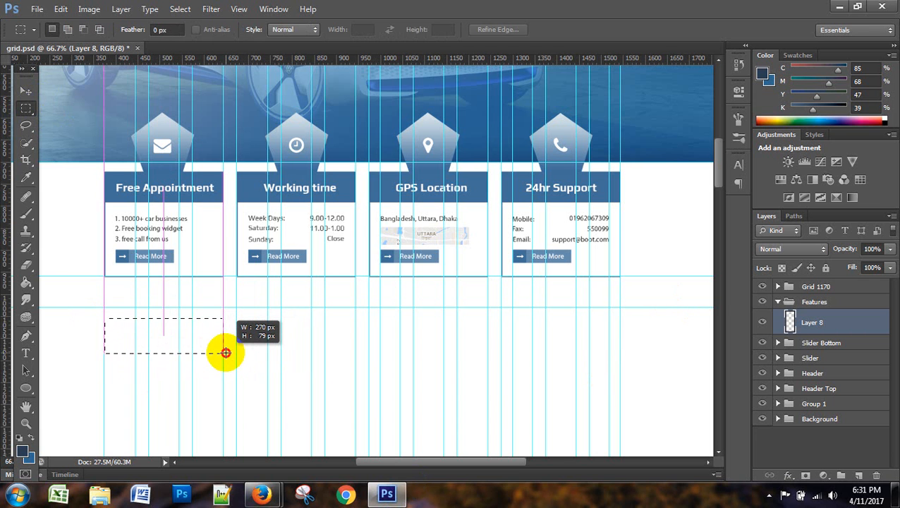
left_click_drag(226, 352, 367, 353)
- Remove the extra vertical guides along the content edges inside the GPS Location and 24hr Support boxes, and save the file
scroll(308, 396, "up", 5)
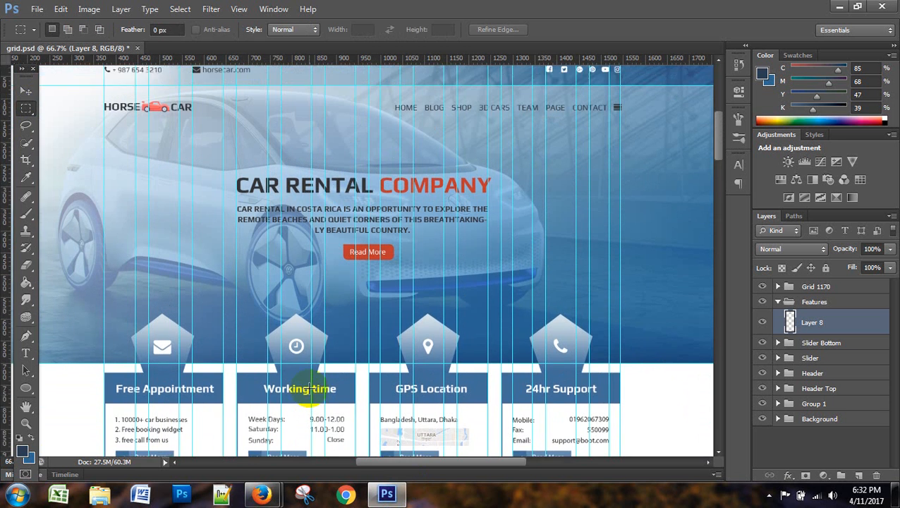
scroll(397, 240, "down", 5)
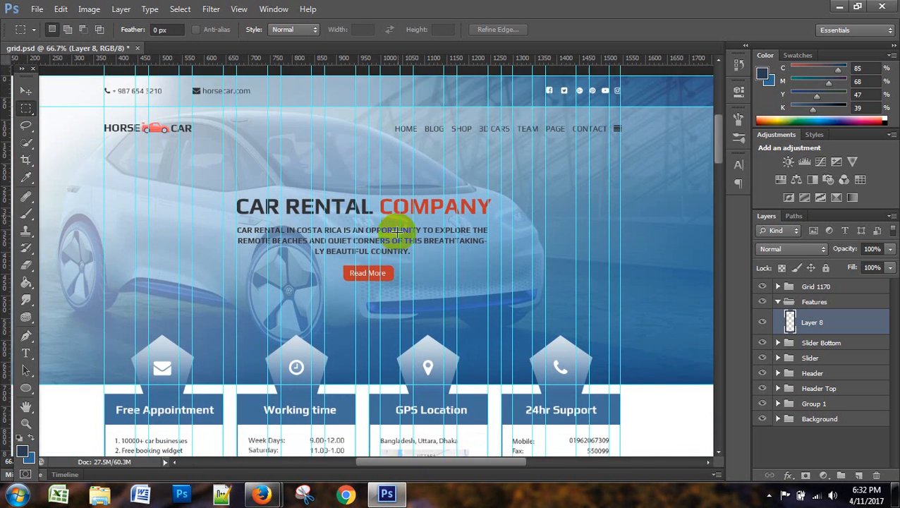
scroll(372, 332, "down", 2)
scroll(379, 294, "up", 1)
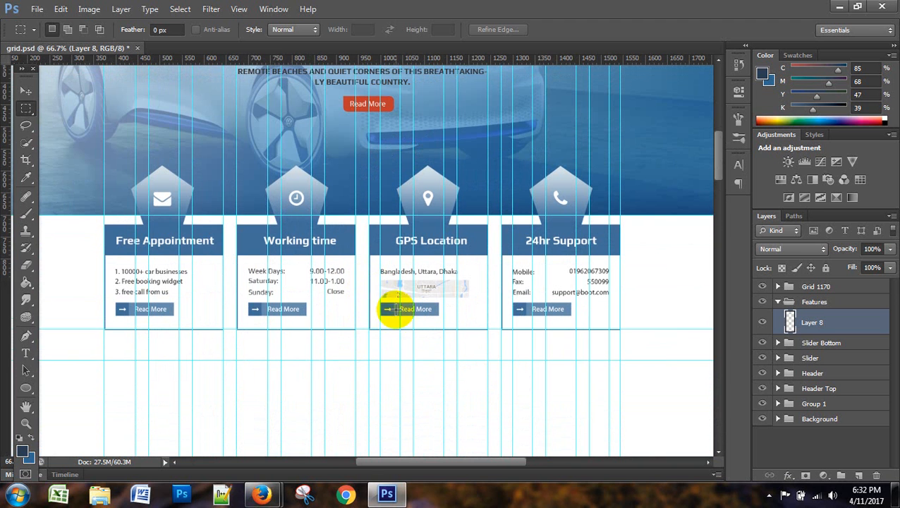
left_click(26, 90)
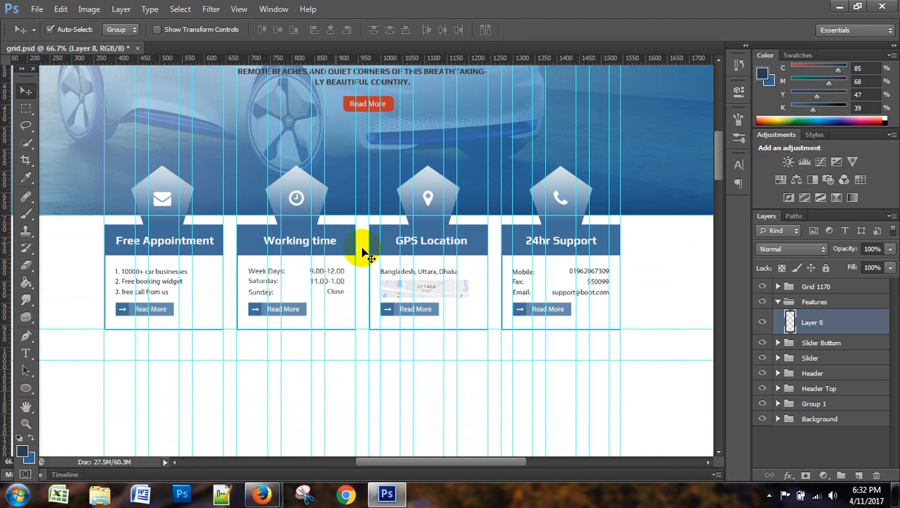
left_click_drag(381, 260, 3, 258)
scroll(318, 328, "down", 3)
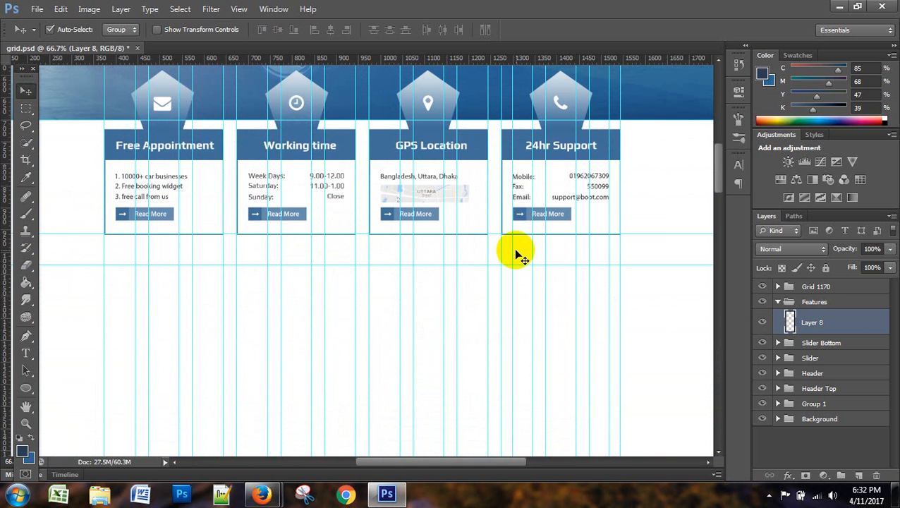
left_click_drag(512, 249, 4, 244)
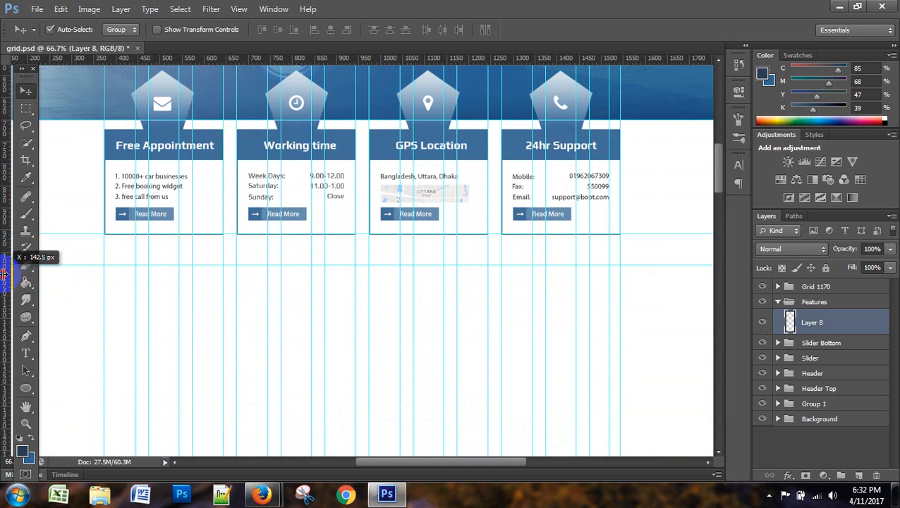
scroll(469, 321, "down", 3)
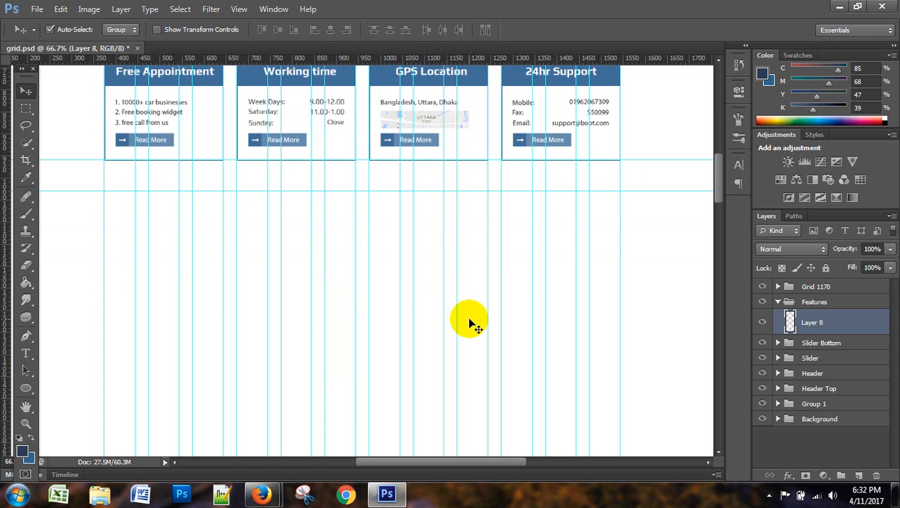
key("ctrl+s")
- Review the four vehicle cards in the browser template and in the FireShot capture, and close the capture window
mouse_move(267, 498)
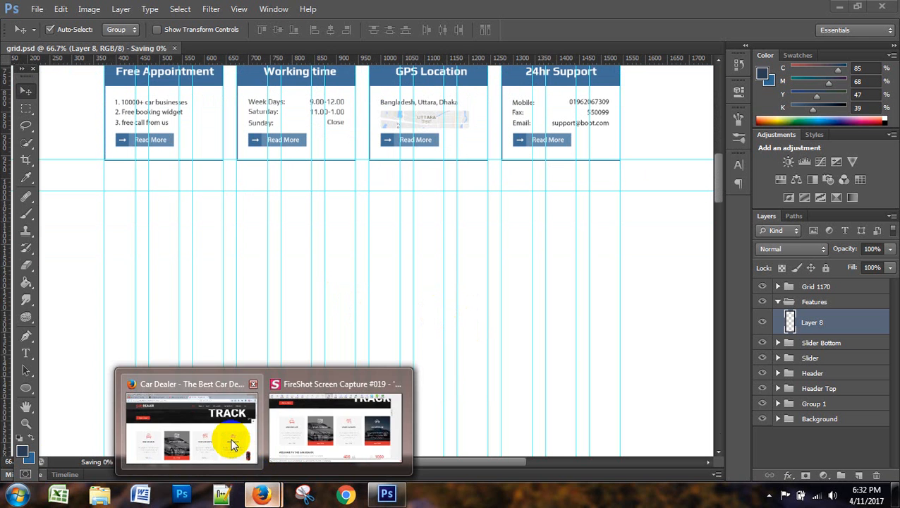
left_click(237, 449)
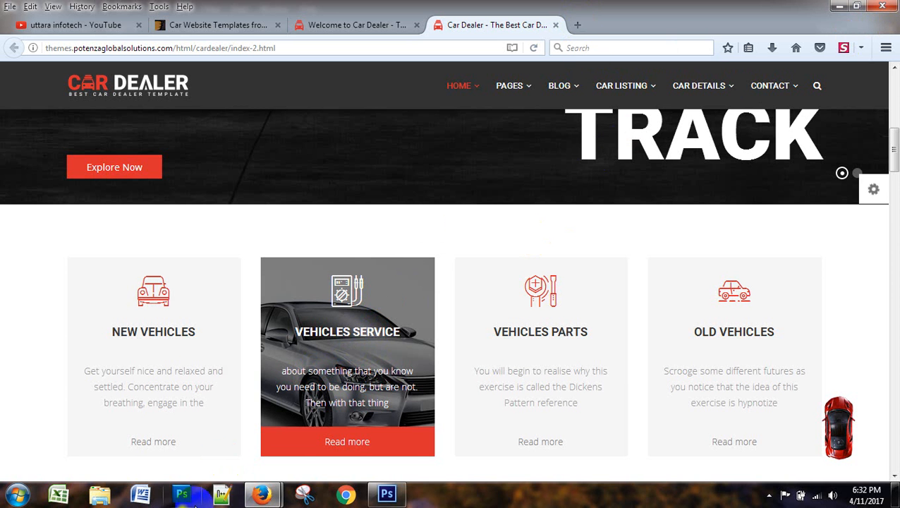
mouse_move(262, 493)
left_click(342, 422)
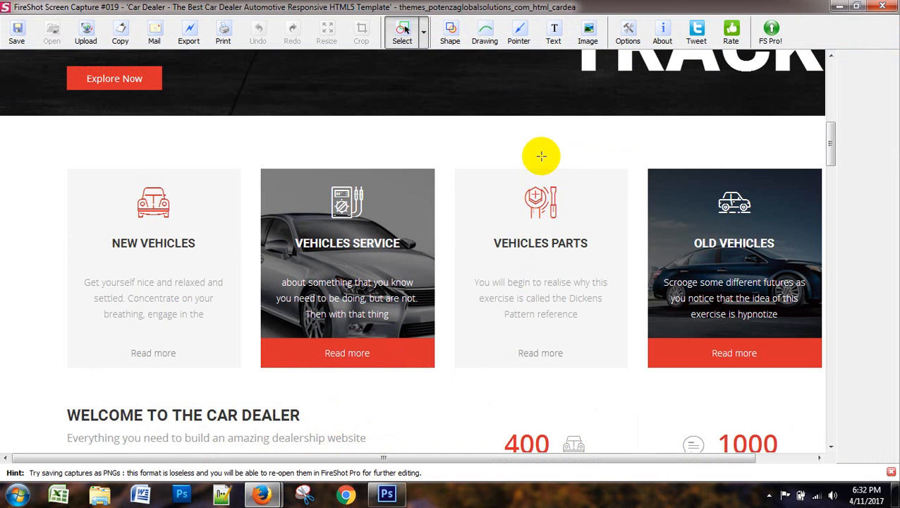
left_click(883, 6)
- Open a new browser tab and search the web for "car"
left_click(577, 24)
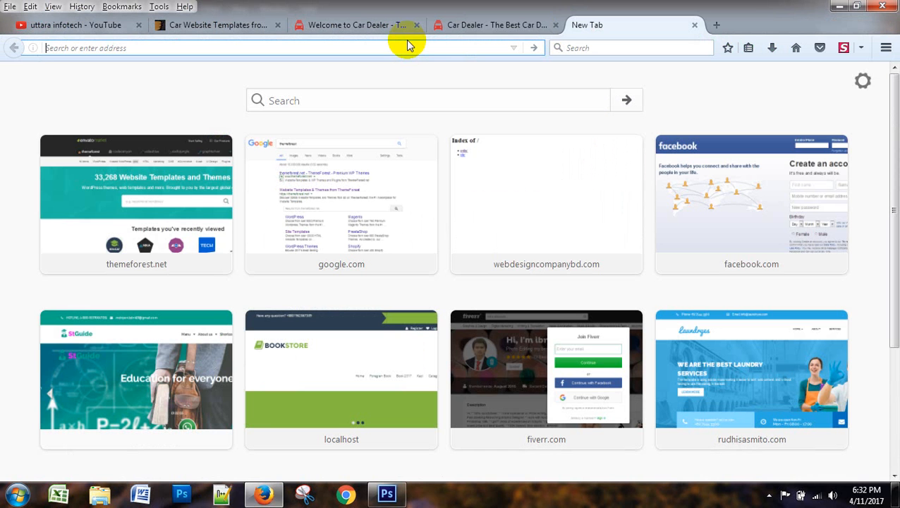
type("car")
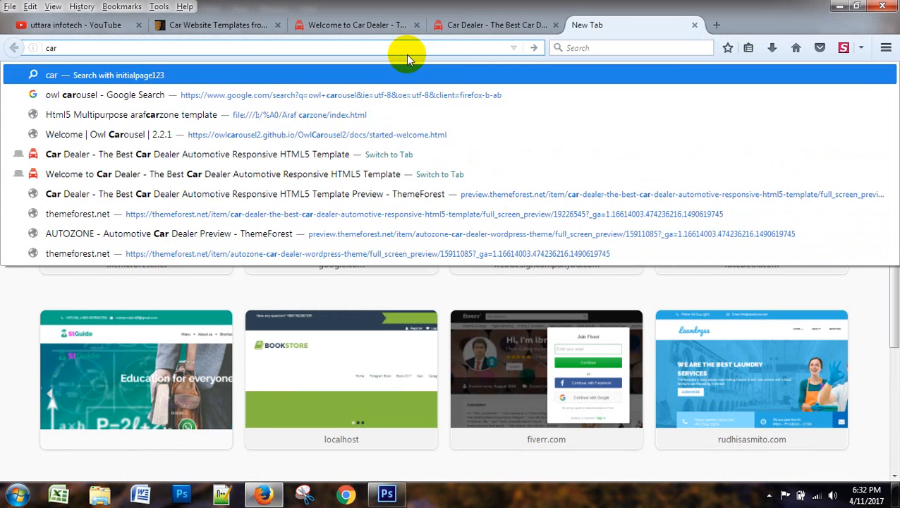
key("Return")
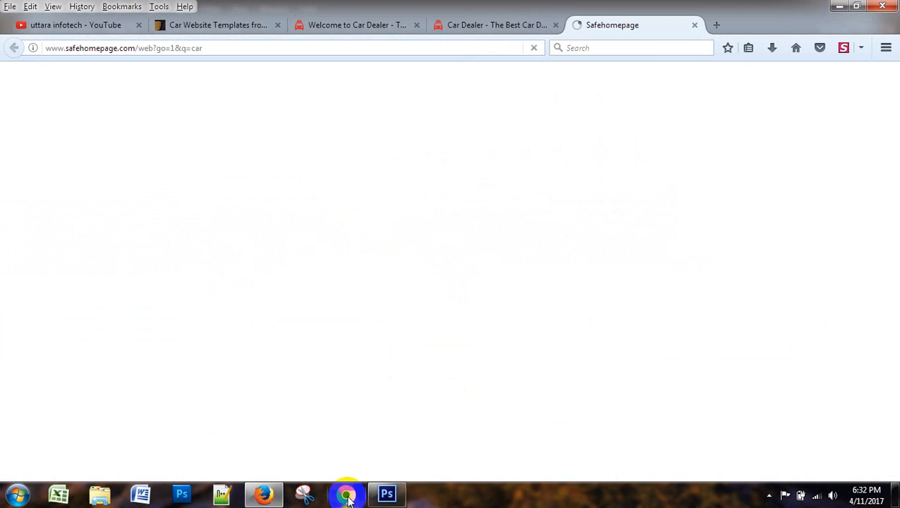
- Switch to Photoshop and create a new transparent document 270 pixels wide and 300 pixels high
left_click(386, 492)
left_click(37, 9)
left_click(21, 24)
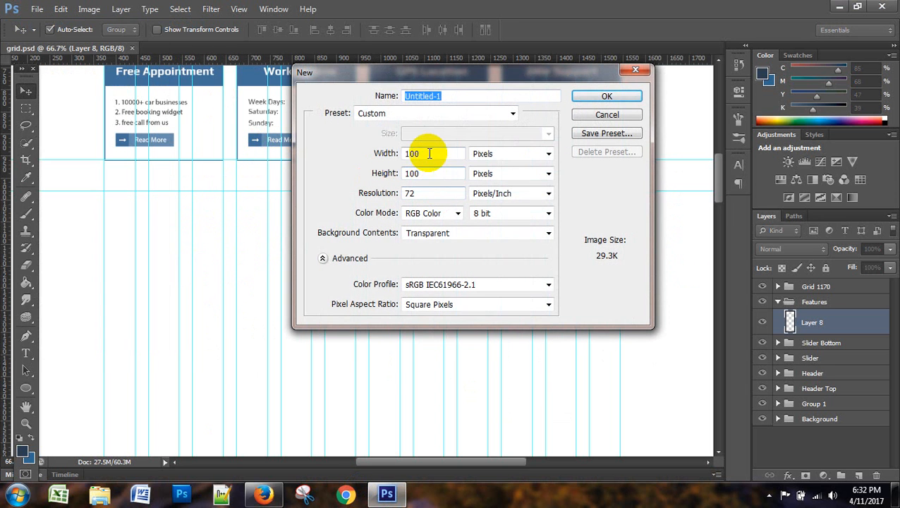
left_click(391, 154)
type("270")
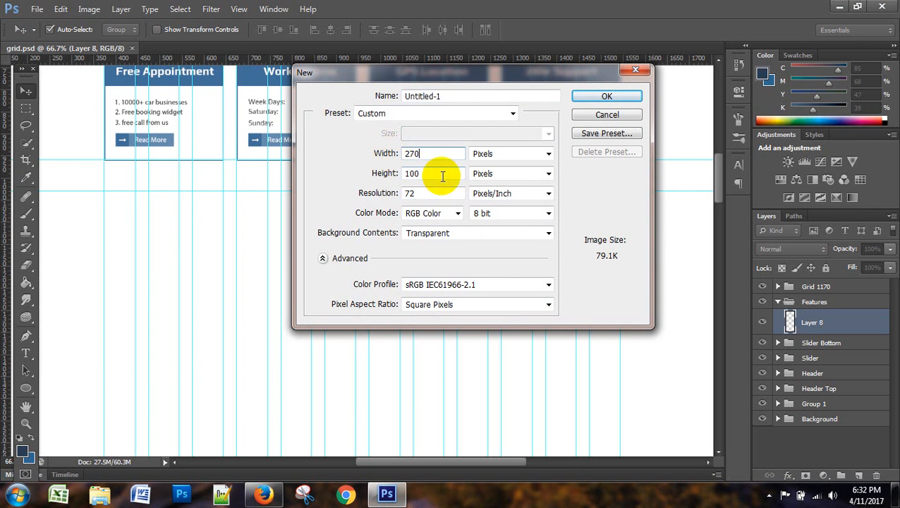
left_click(392, 174)
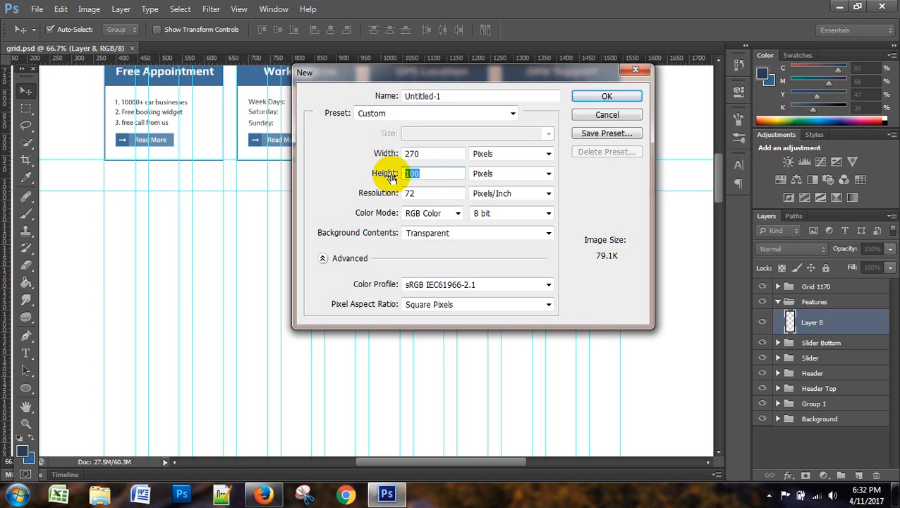
type("300")
left_click(599, 97)
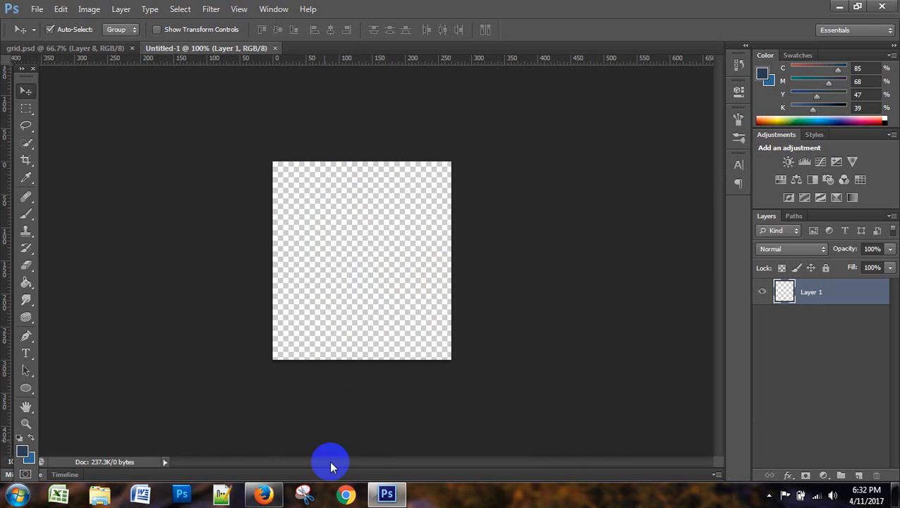
- Switch to the browser, open Google in the current tab and search for "car"
left_click(263, 494)
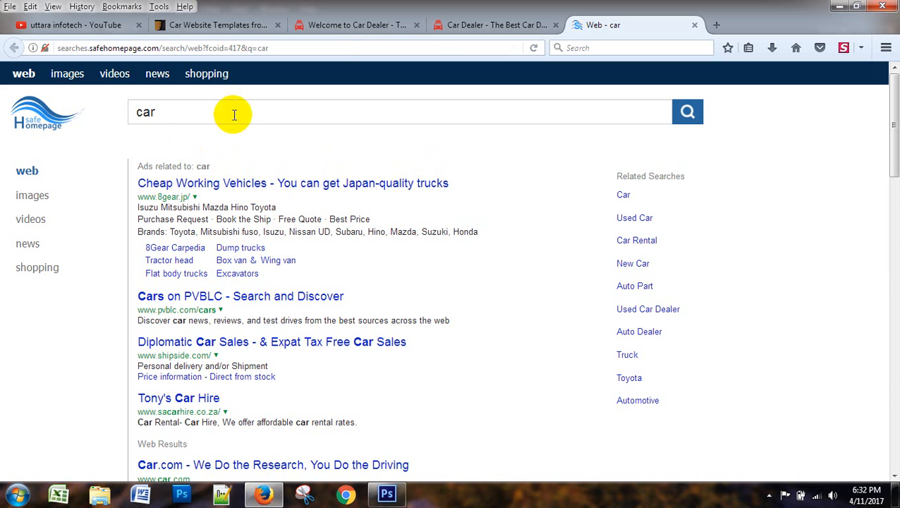
left_click_drag(186, 117, 104, 121)
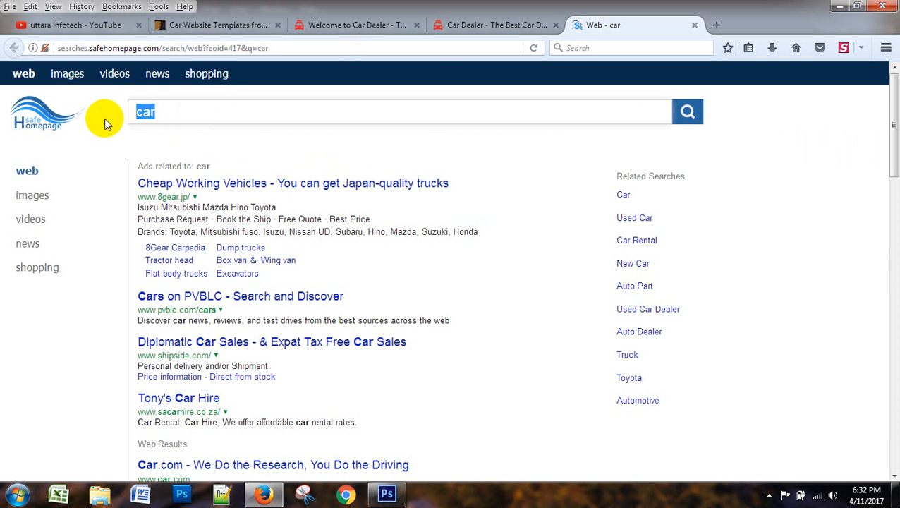
left_click(361, 47)
type("g")
key("Return")
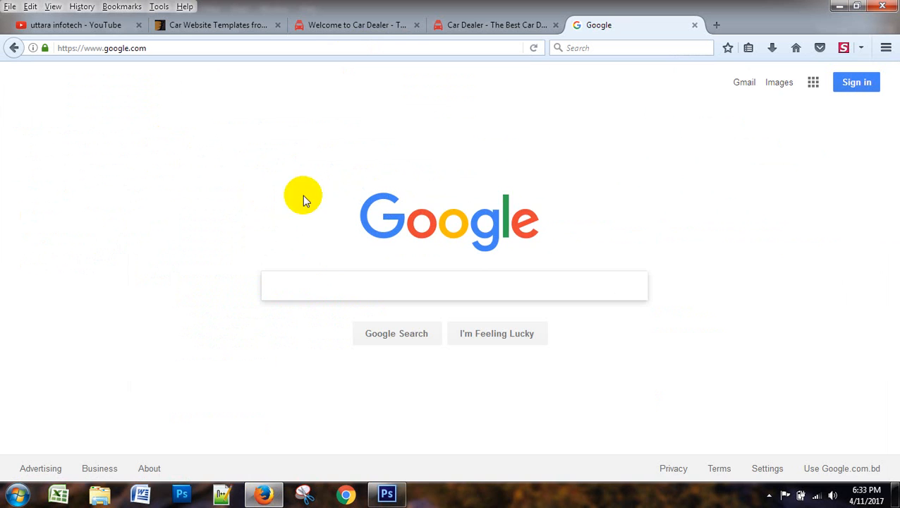
left_click(303, 285)
type("car")
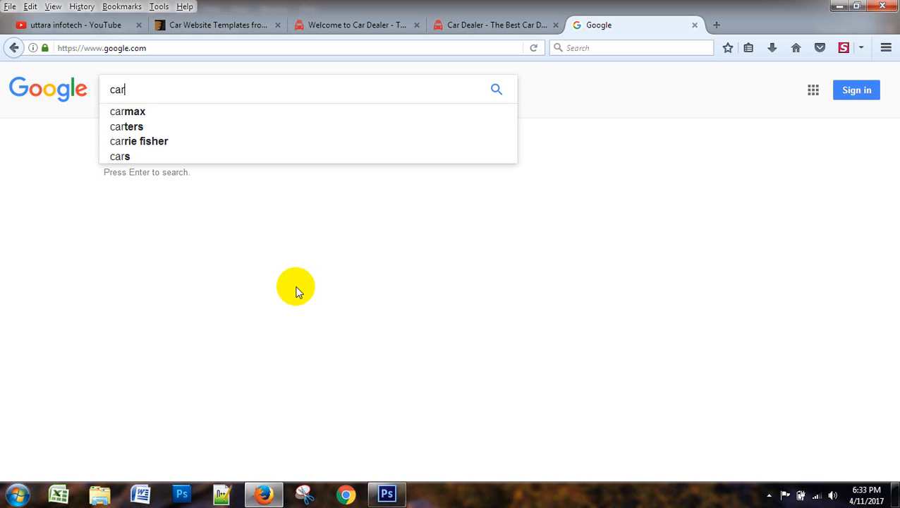
key("Return")
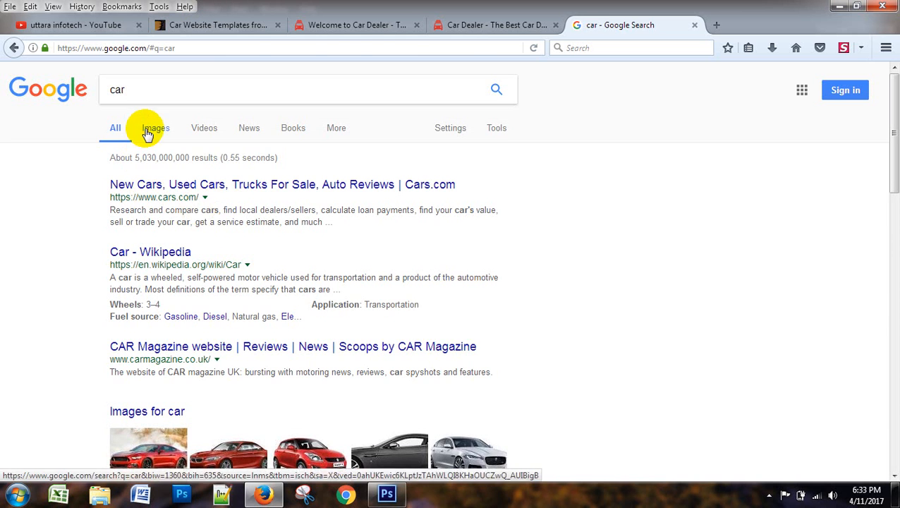
- Show the image results for "car", and switch to Photoshop to review the slider and service boxes in grid.psd
left_click(149, 130)
left_click(387, 493)
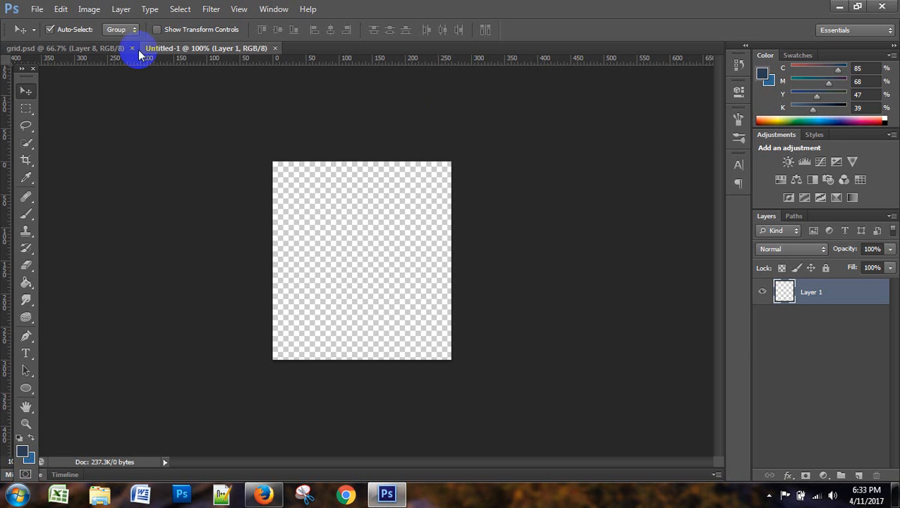
left_click(76, 48)
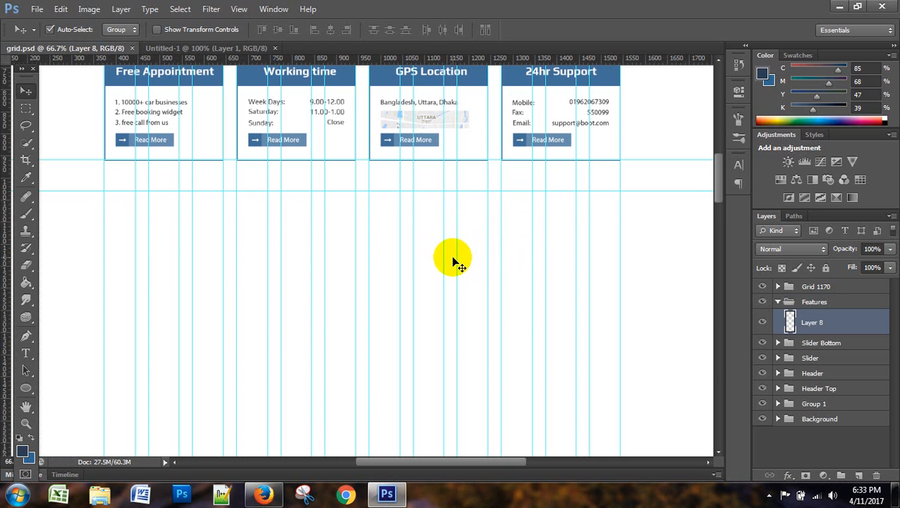
scroll(454, 262, "up", 5)
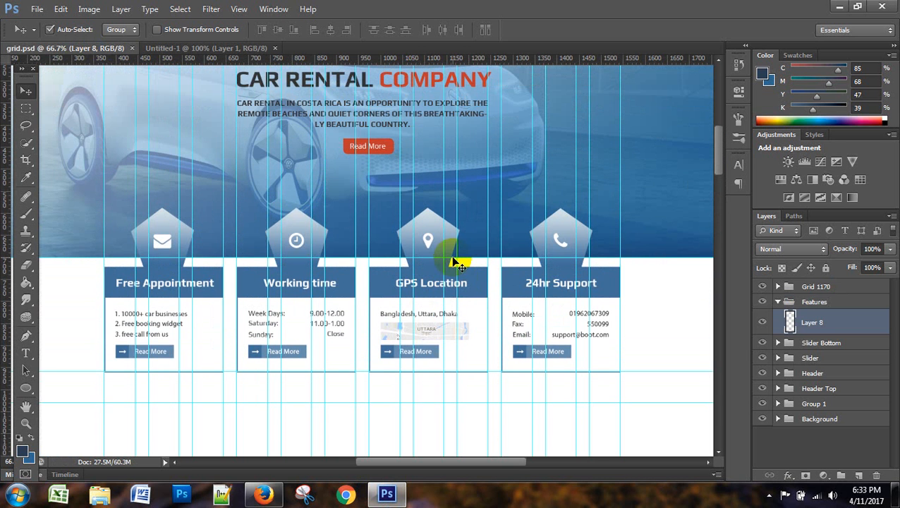
scroll(412, 303, "down", 3)
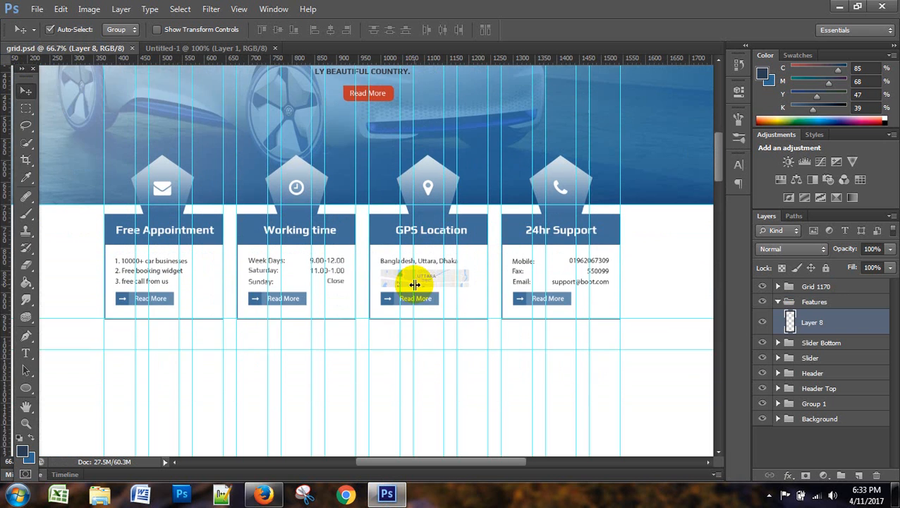
scroll(415, 285, "down", 2)
- Switch back to the browser and examine the car photos in the image search results
left_click(264, 494)
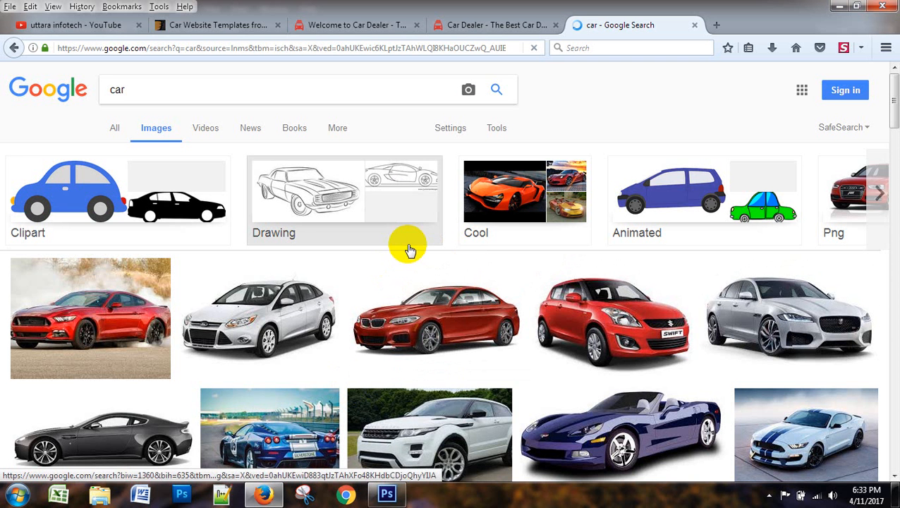
scroll(410, 250, "down", 3)
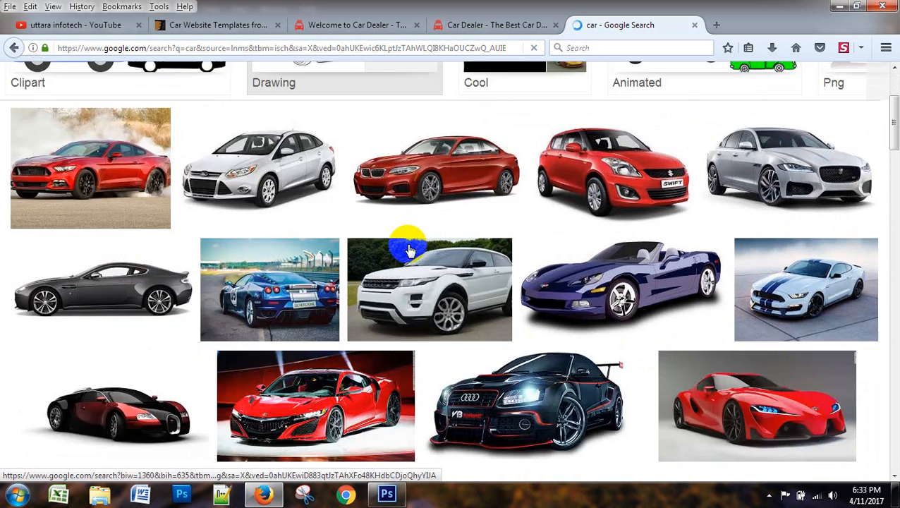
scroll(410, 250, "down", 3)
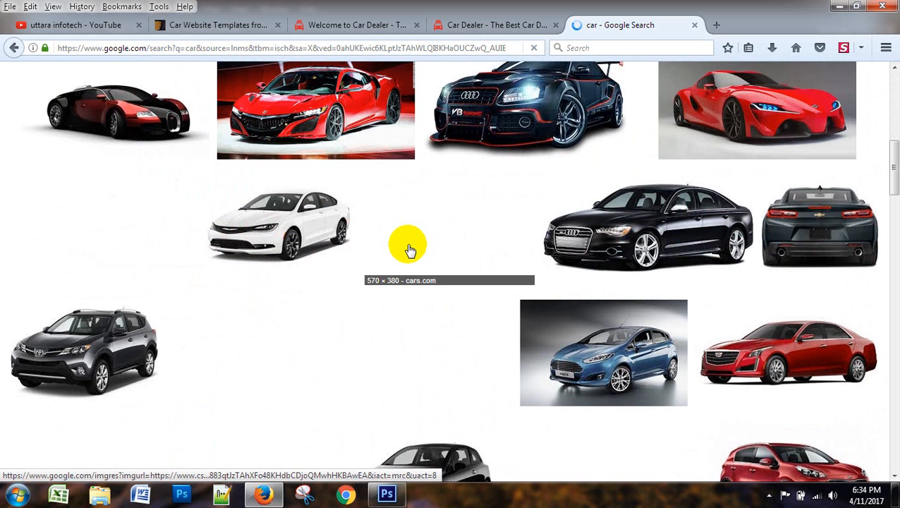
scroll(410, 250, "up", 2)
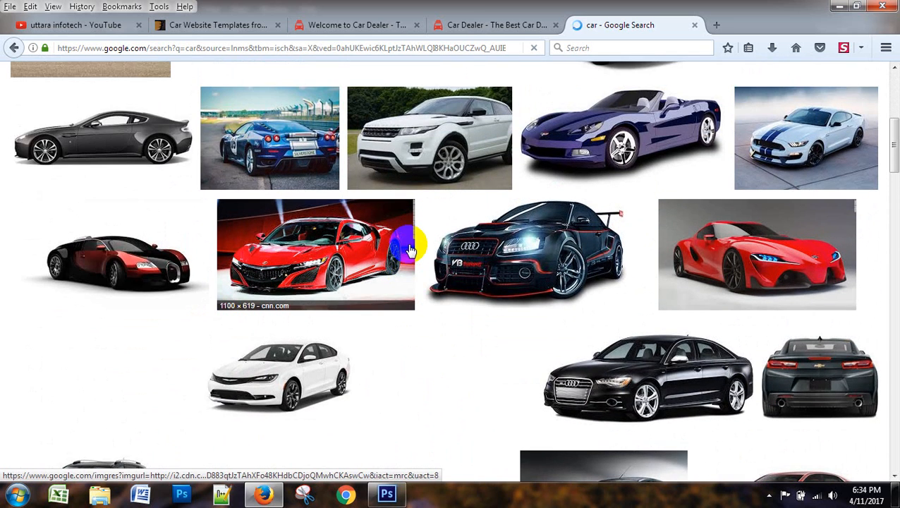
scroll(410, 250, "up", 4)
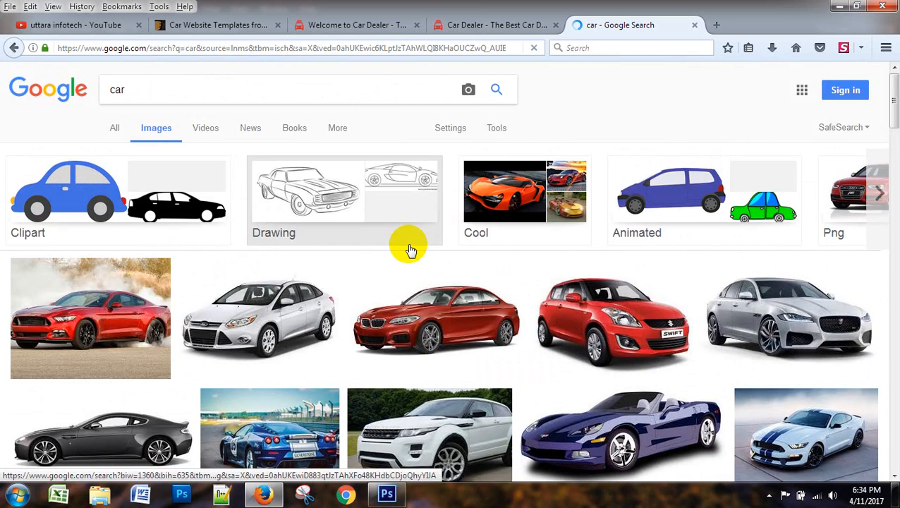
scroll(410, 250, "down", 4)
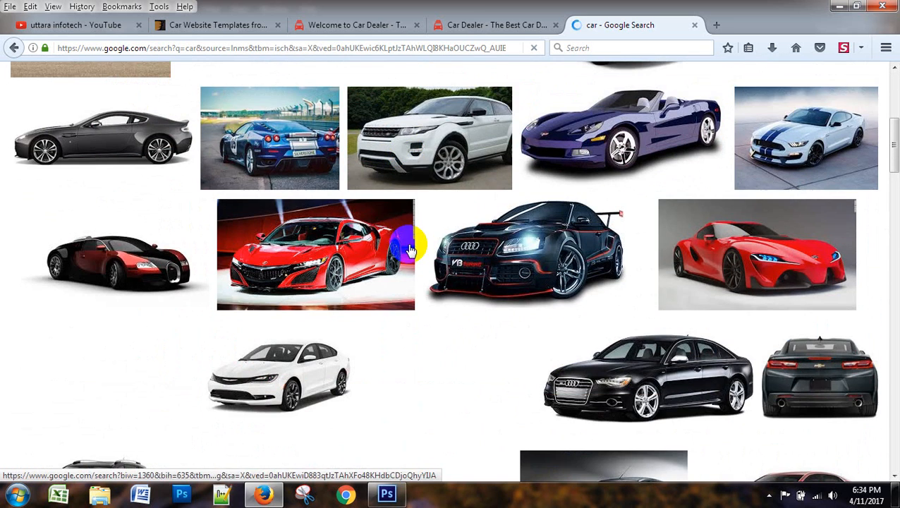
- Open a new browser tab and search the web for "vector icon"
left_click(715, 25)
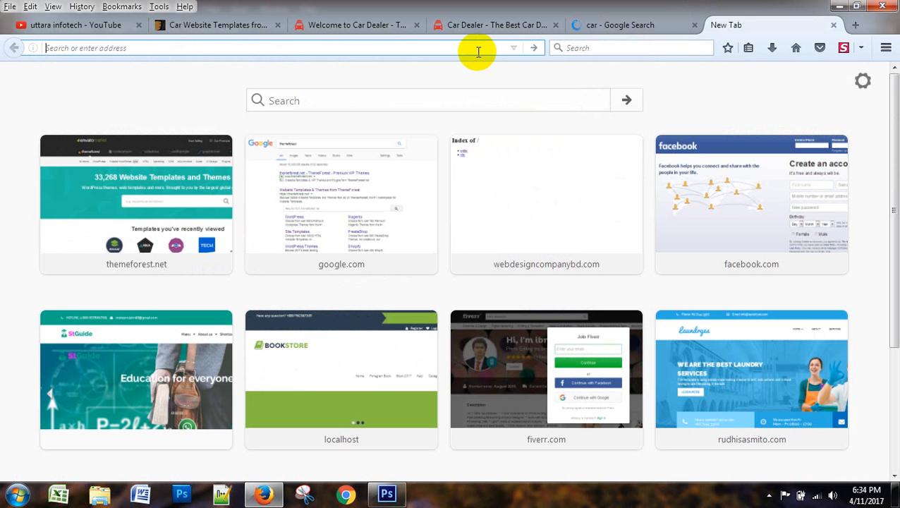
type("ve")
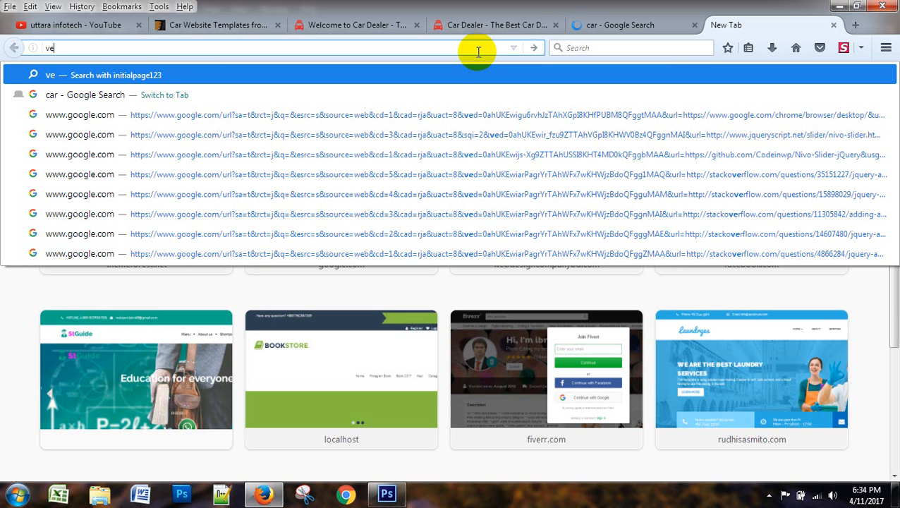
type("ctor")
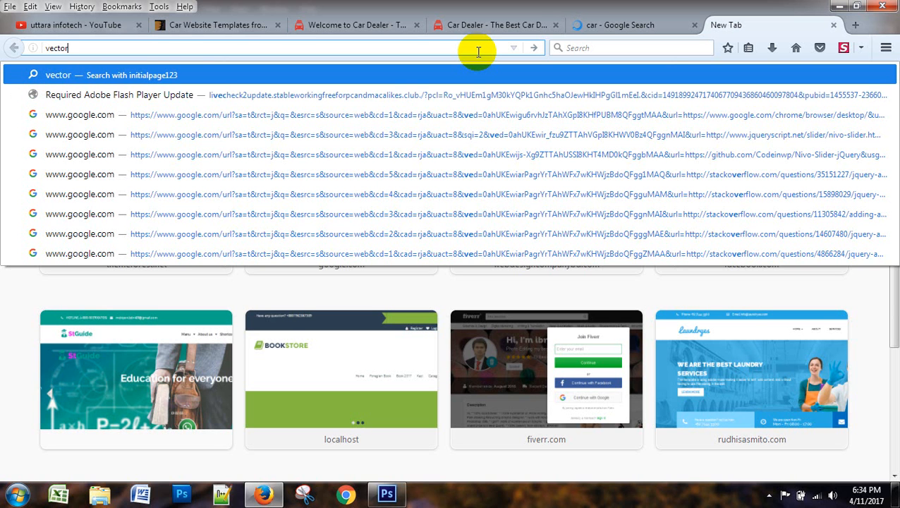
type(" incon")
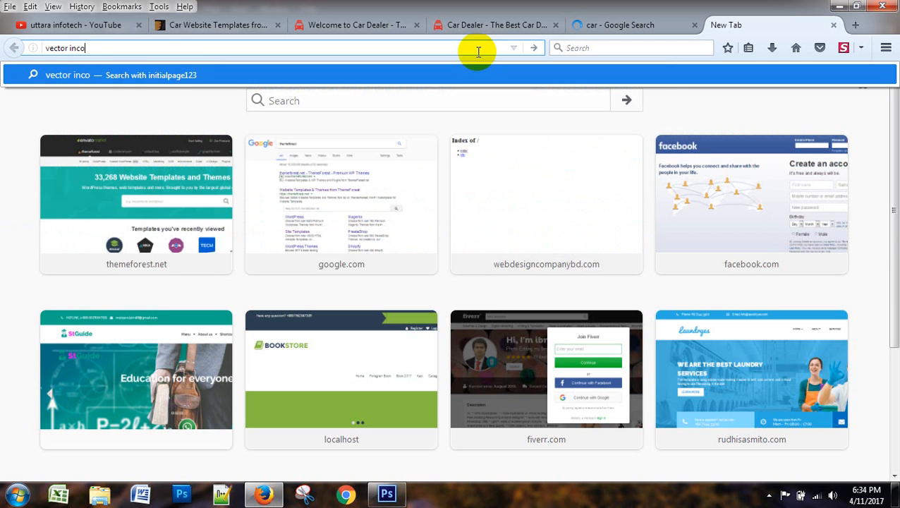
key("BackSpace")
key("BackSpace")
key("BackSpace")
key("BackSpace")
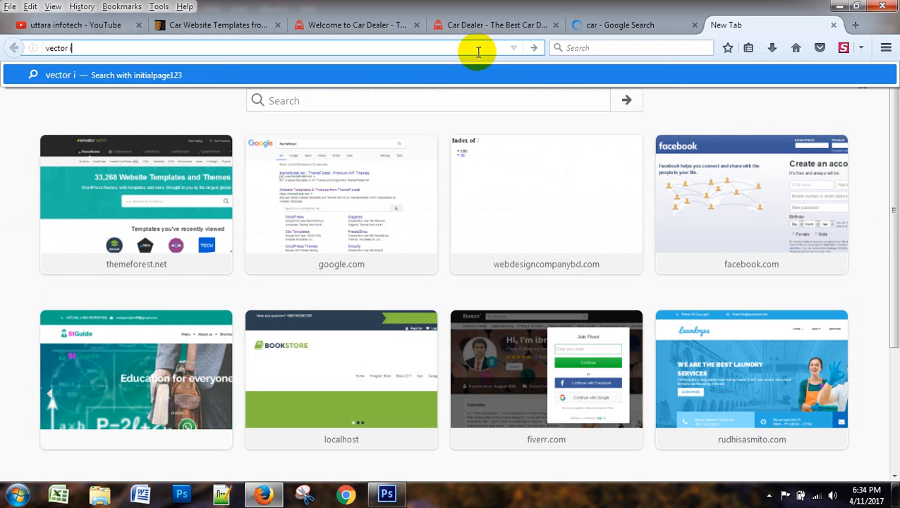
type("con")
key("Return")
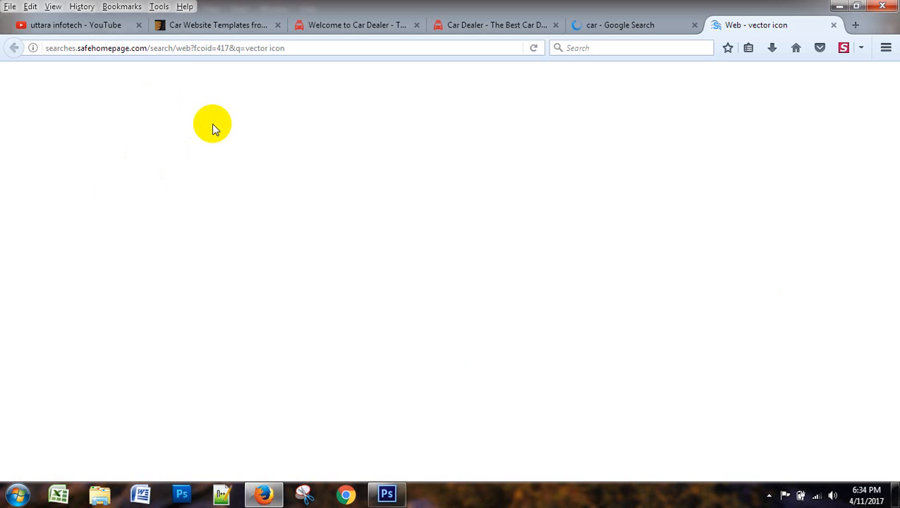
- Copy the query "vector icon" into a Google search in the same tab, and open the Flaticon site
left_click_drag(215, 112, 98, 117)
key("ctrl+c")
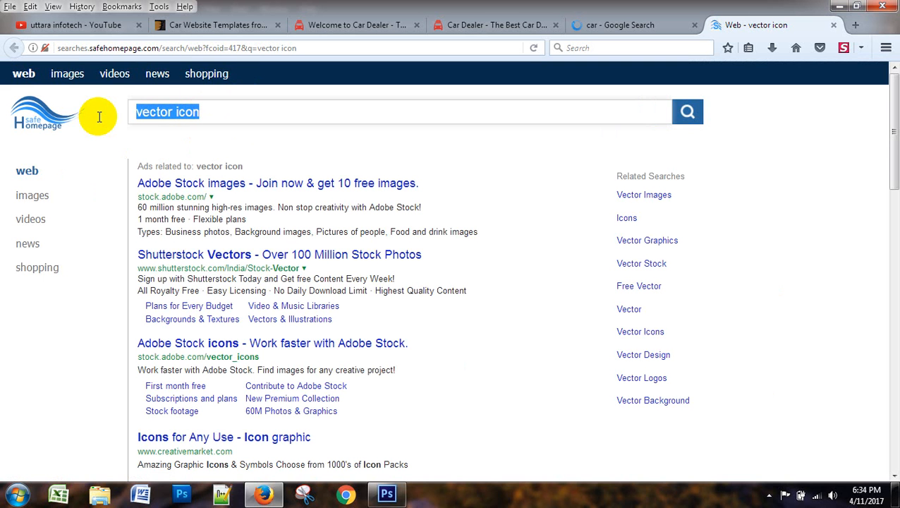
left_click(274, 48)
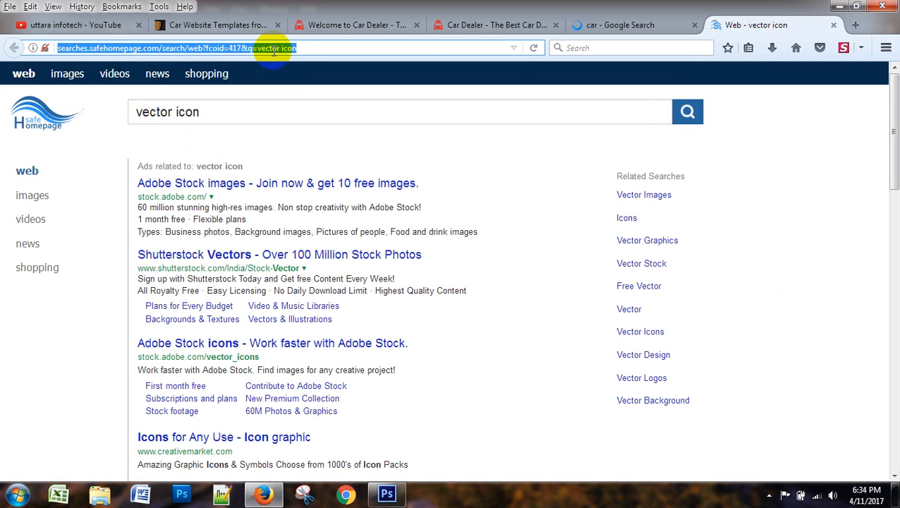
type("google.com/")
key("Return")
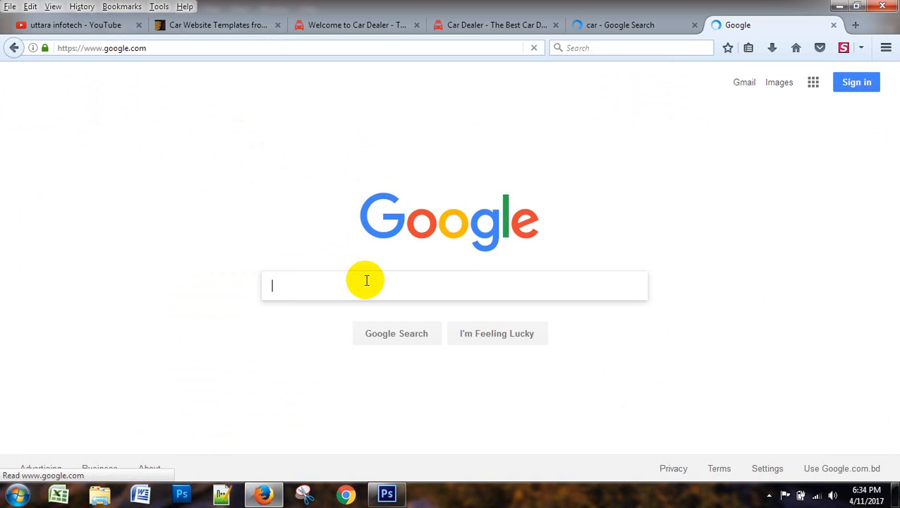
key("ctrl+v")
key("Return")
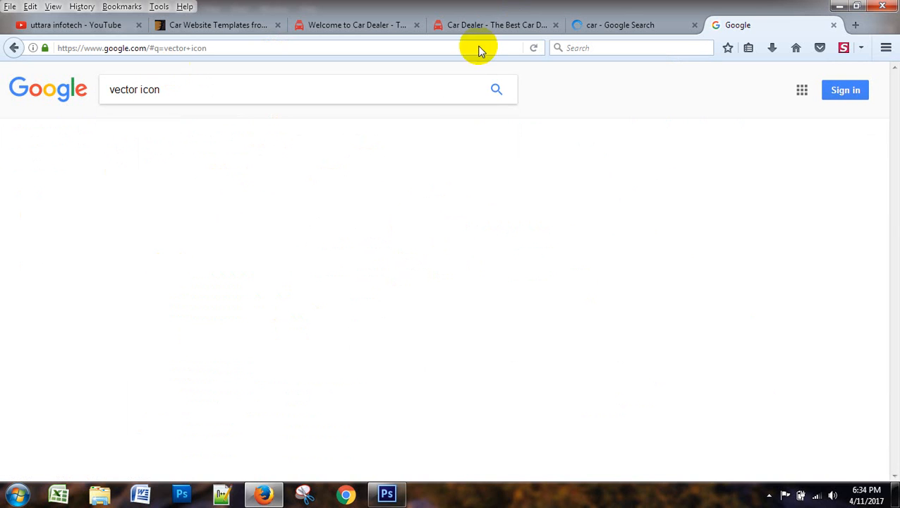
left_click(228, 184)
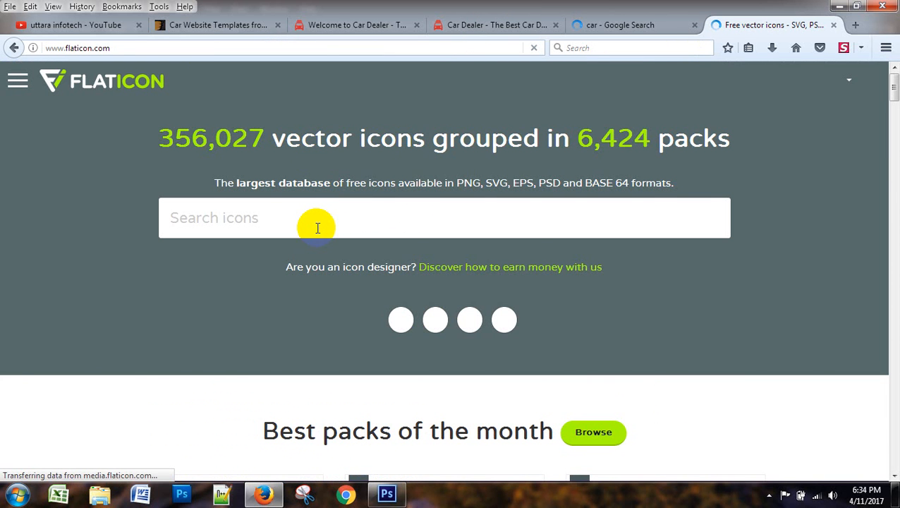
- Search Flaticon for "car" icons, closing the advertising tab that interrupts the entry
type("c")
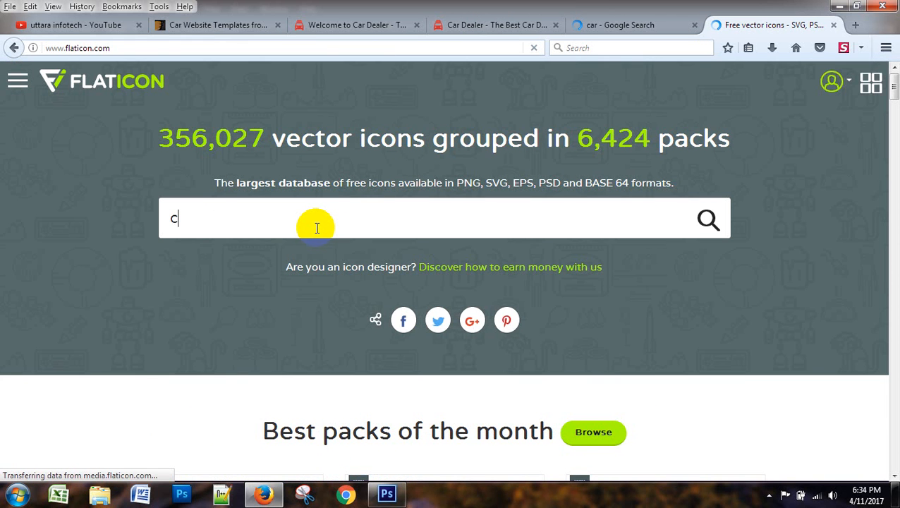
type("ar")
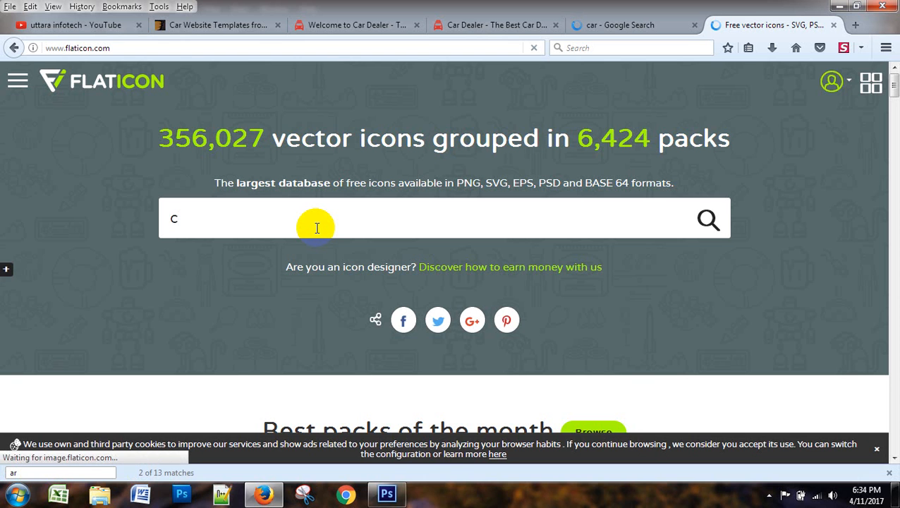
left_click(316, 228)
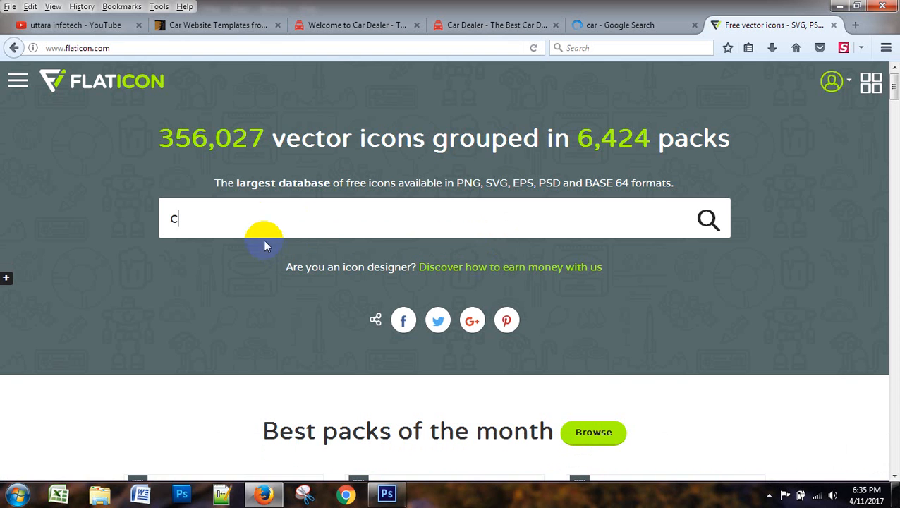
left_click(253, 221)
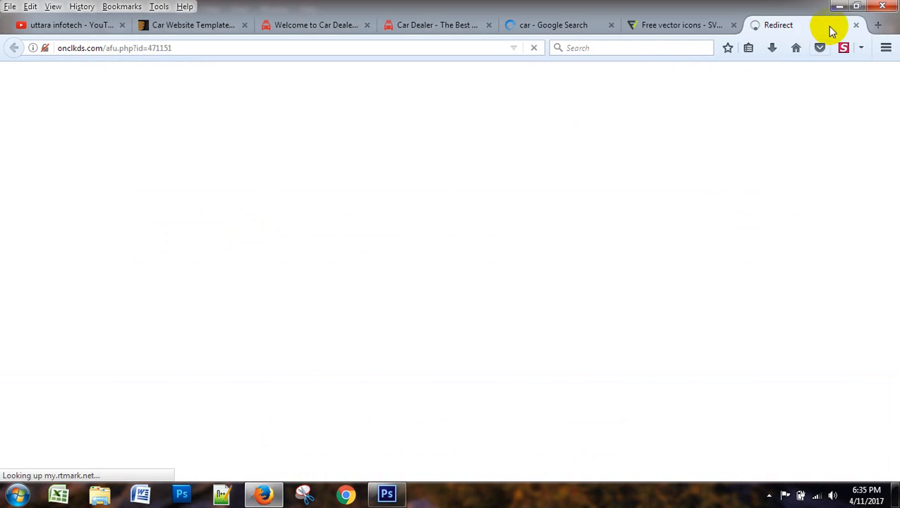
left_click(857, 26)
left_click(271, 242)
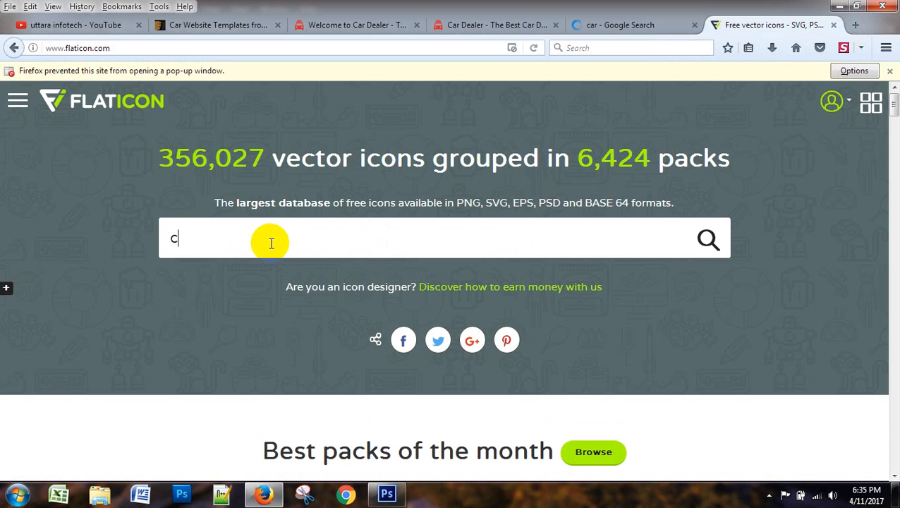
type("ar")
key("Return")
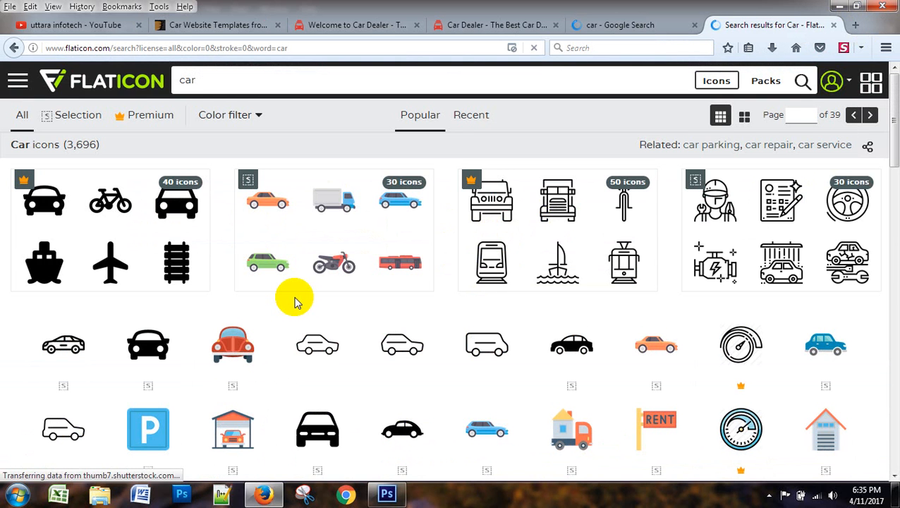
- Skip the Collections guide and open the red Racing car icon from the results, closing the pop-up window
scroll(295, 302, "down", 2)
scroll(296, 302, "down", 1)
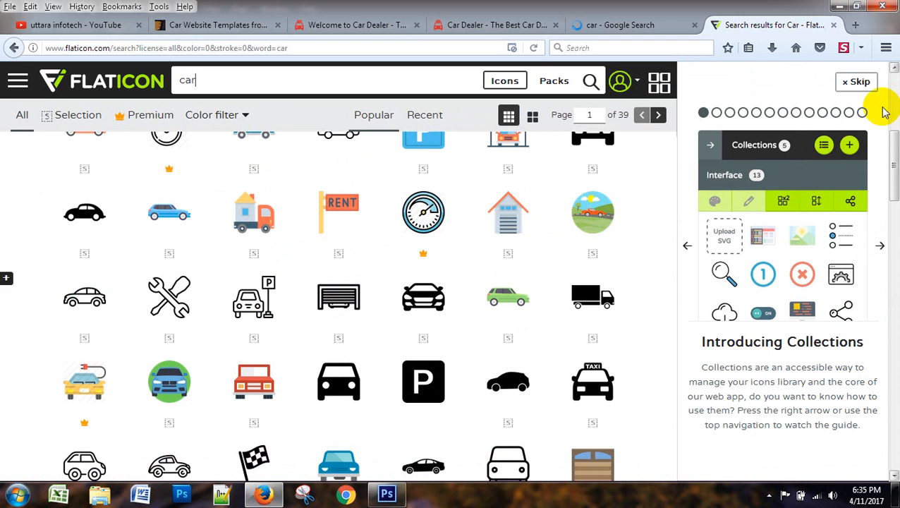
left_click(852, 82)
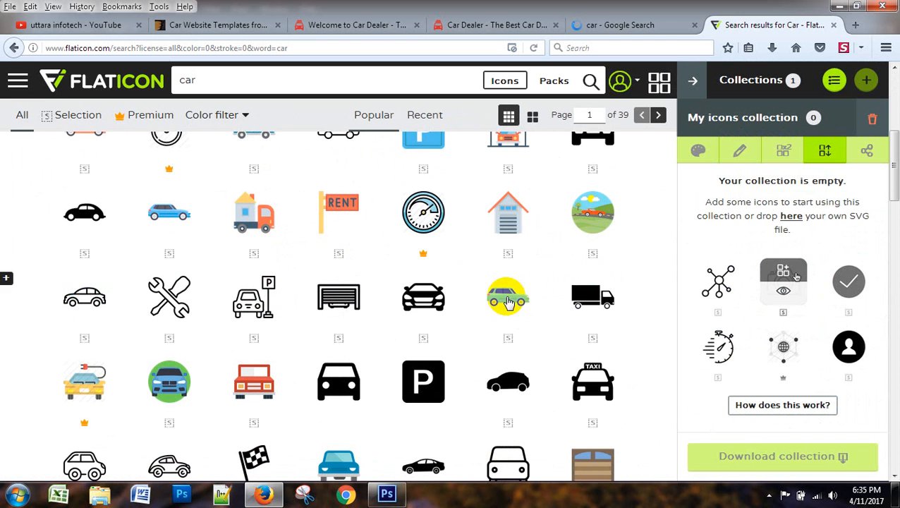
scroll(508, 304, "down", 3)
scroll(508, 303, "down", 2)
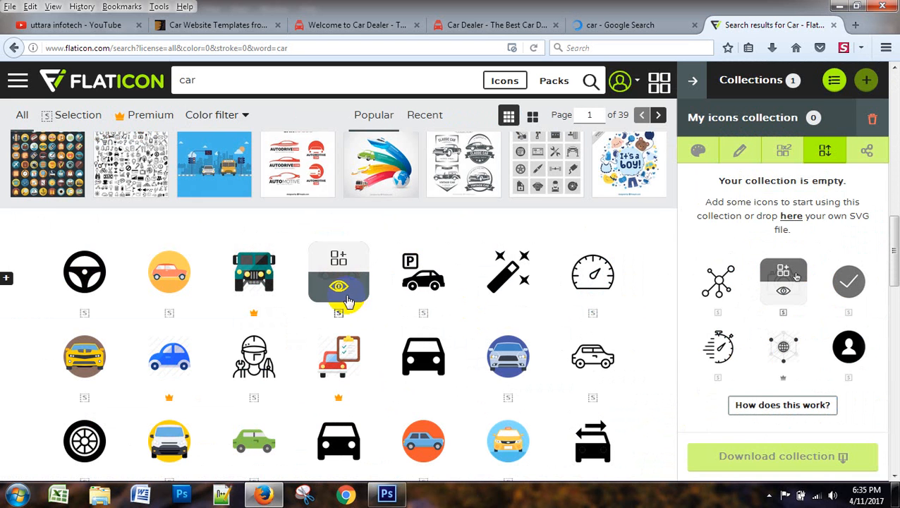
left_click(413, 356)
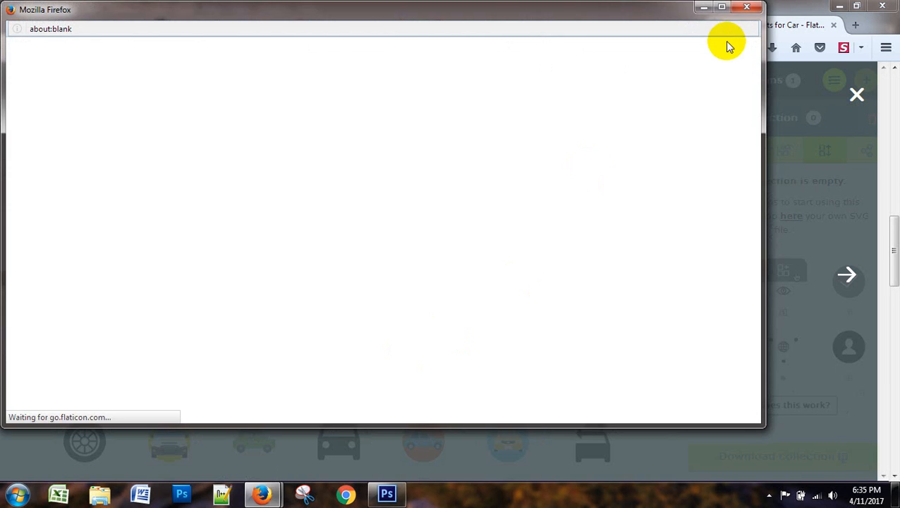
left_click(742, 10)
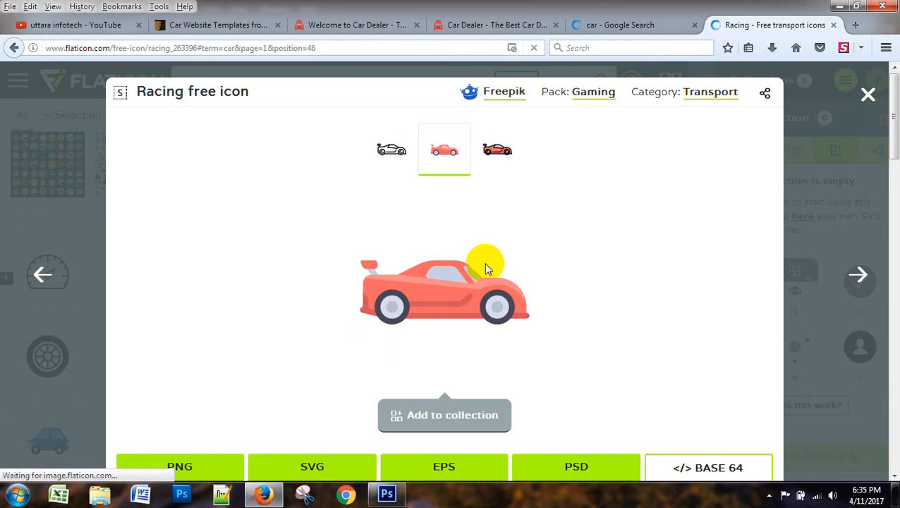
- Download the red Racing car icon as a 512 px PNG with the free option, saving the file to disk
scroll(487, 261, "down", 2)
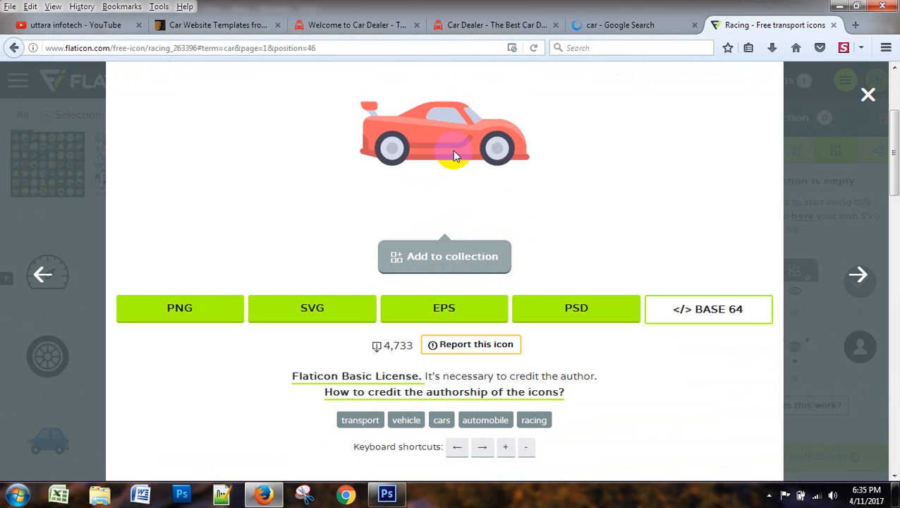
left_click(175, 311)
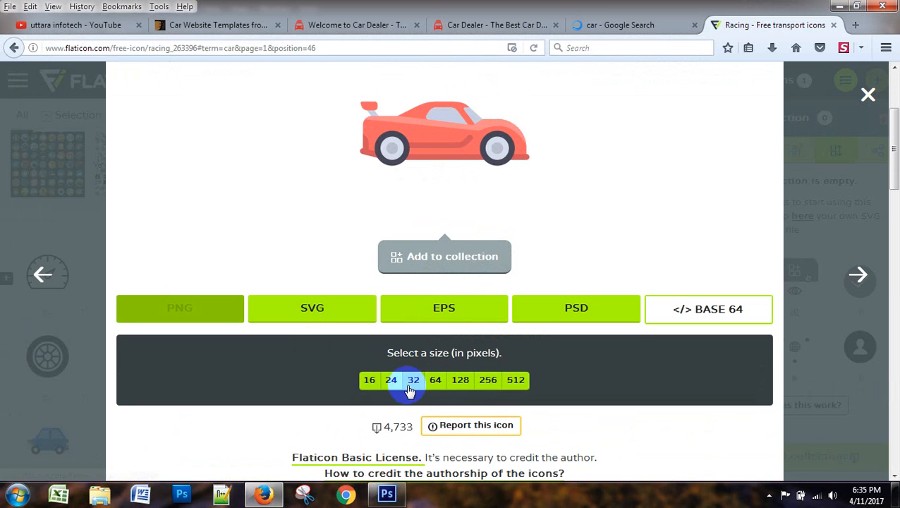
left_click(514, 381)
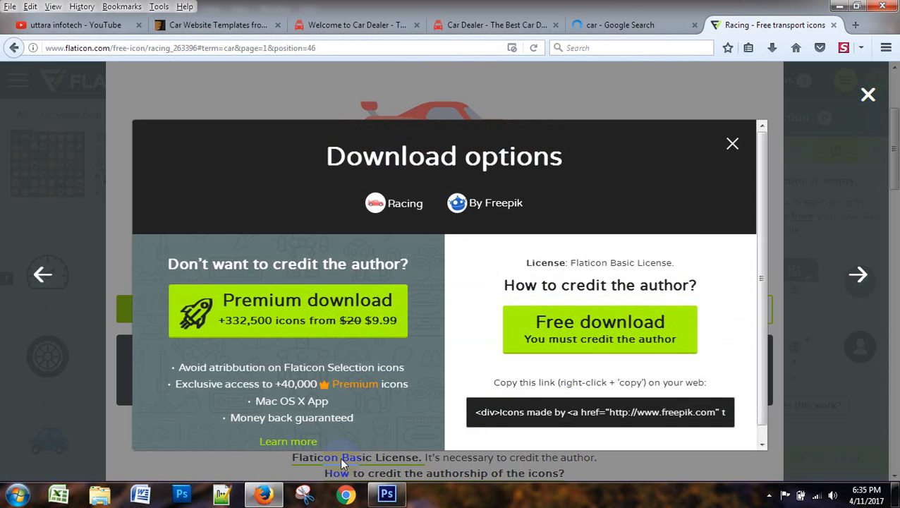
left_click(565, 327)
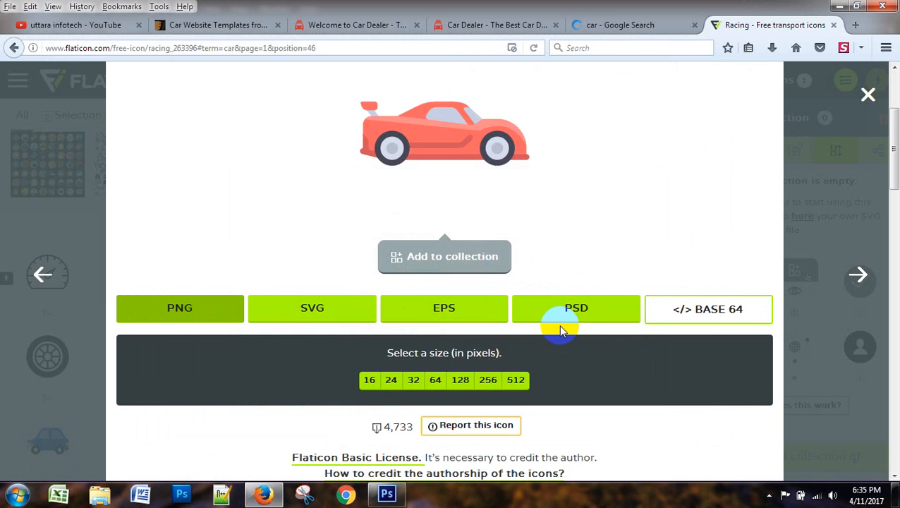
left_click(345, 256)
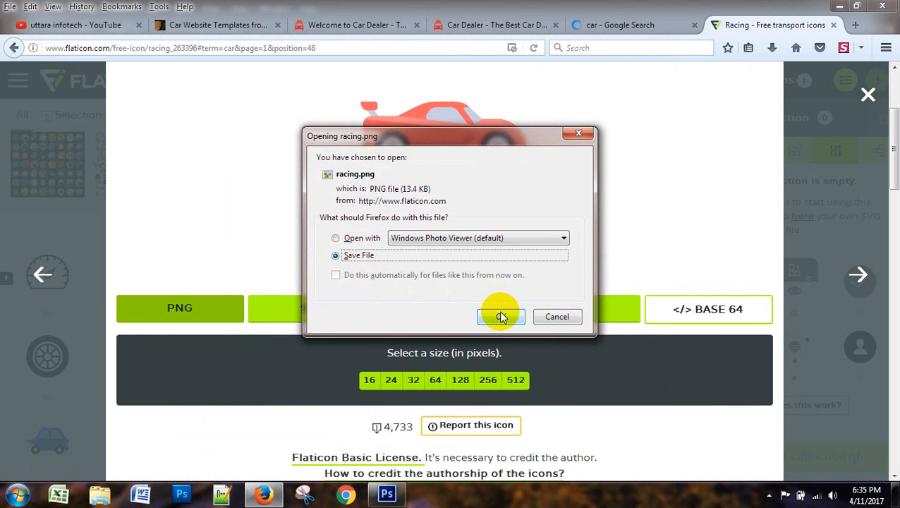
left_click(497, 316)
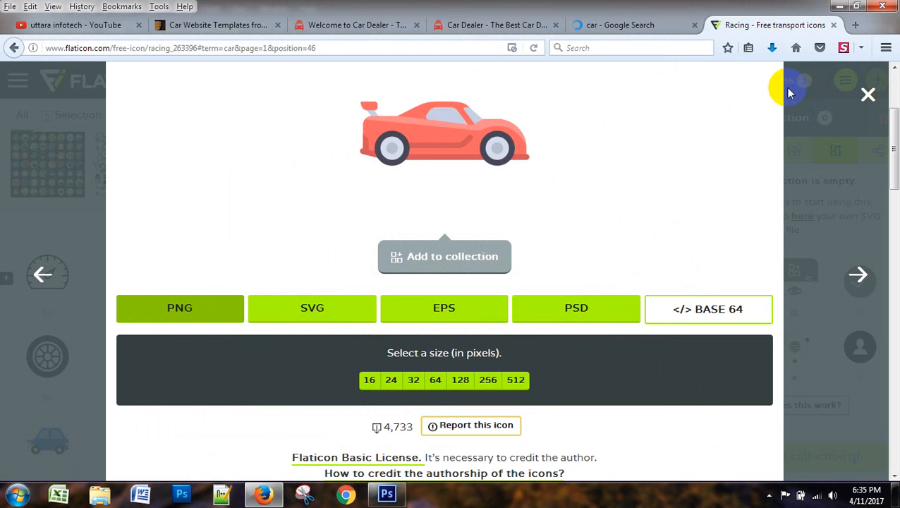
- Move the downloaded racing.png from its containing folder to the desktop by cutting and pasting it
left_click(772, 48)
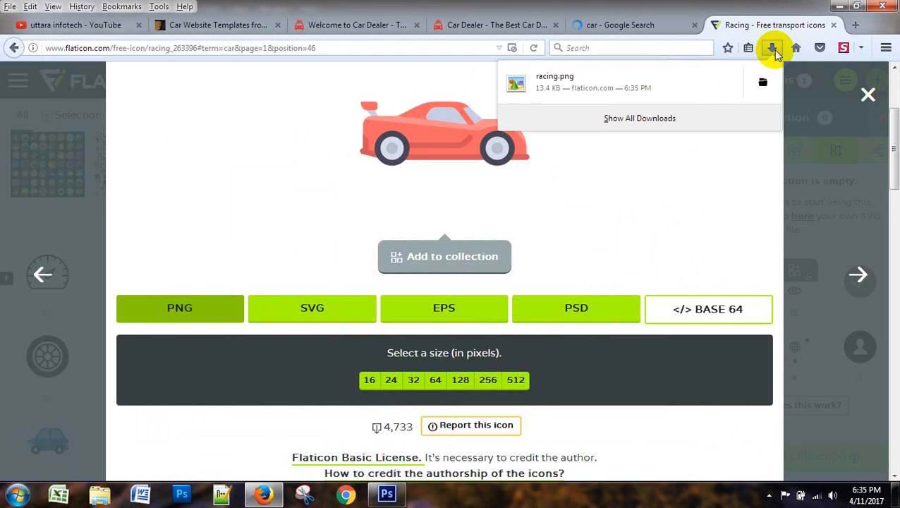
right_click(642, 83)
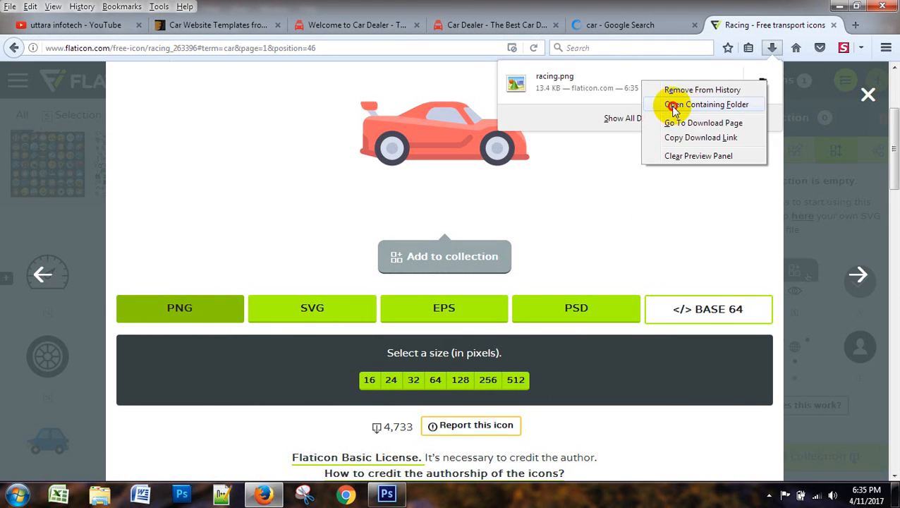
left_click(652, 100)
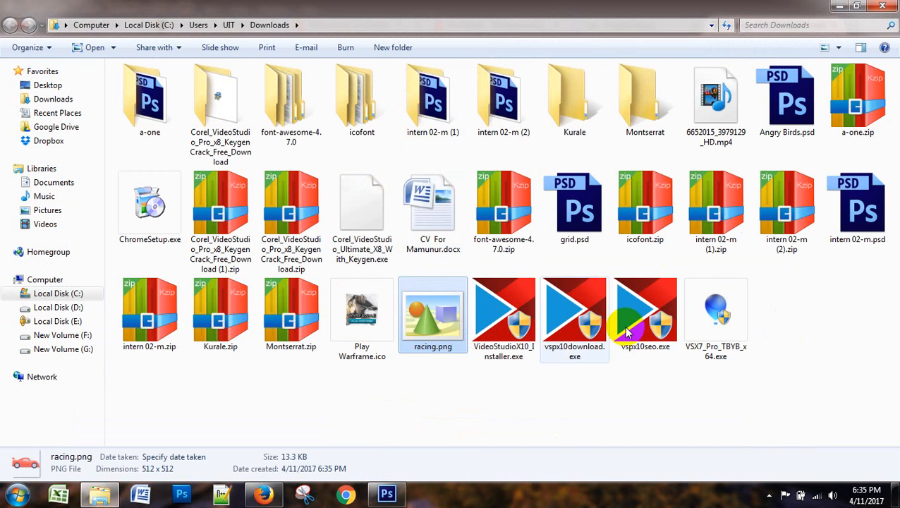
right_click(430, 330)
left_click(459, 388)
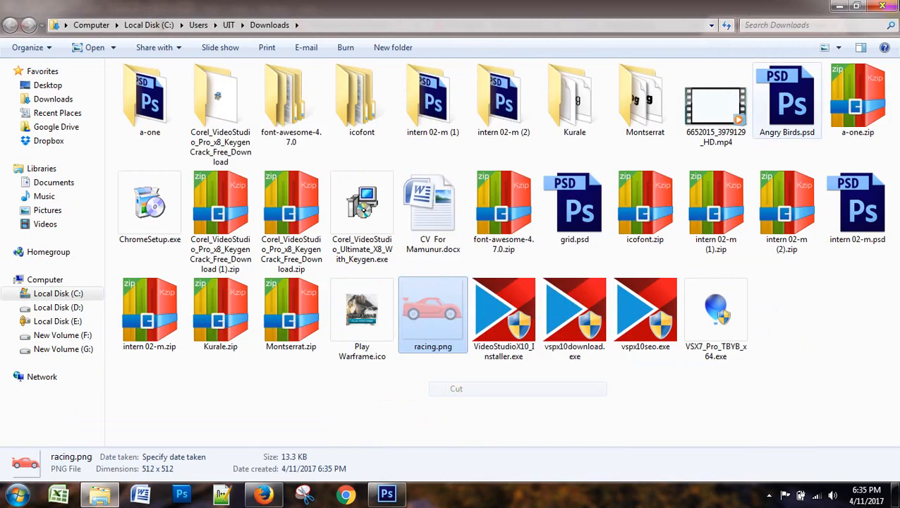
left_click(840, 5)
left_click(839, 7)
left_click(840, 7)
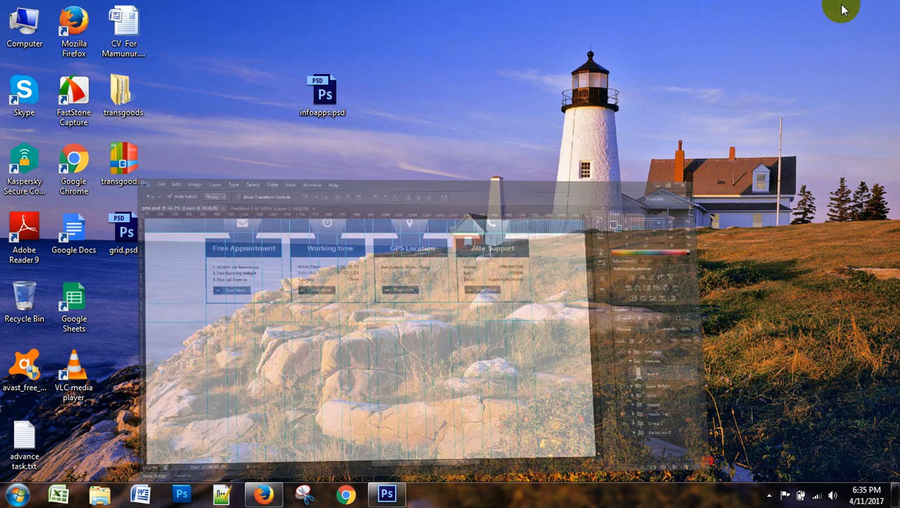
right_click(486, 197)
left_click(491, 198)
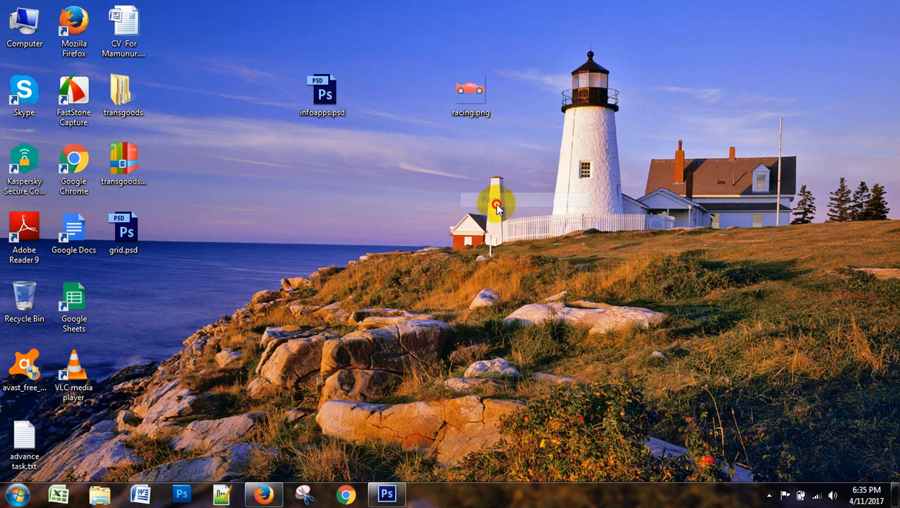
- Switch back to Photoshop and add a new empty layer to the Untitled-1 card document
left_click(386, 493)
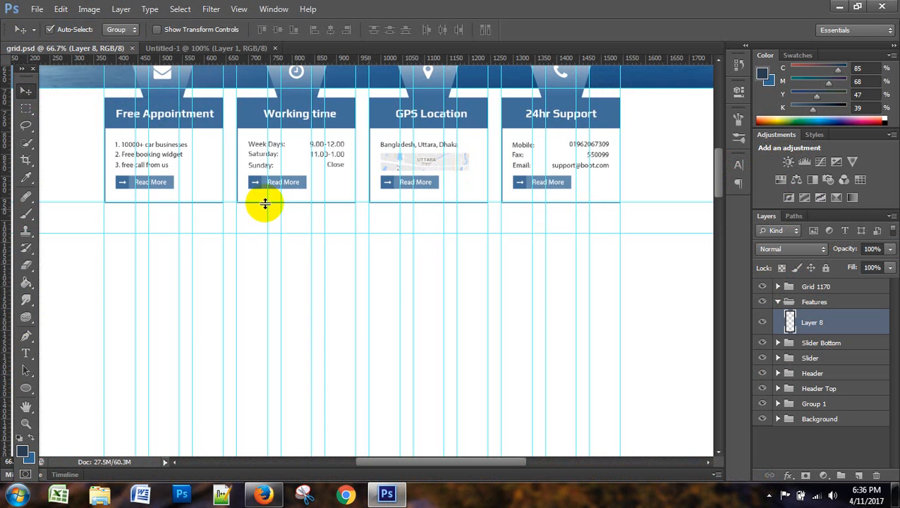
left_click(208, 49)
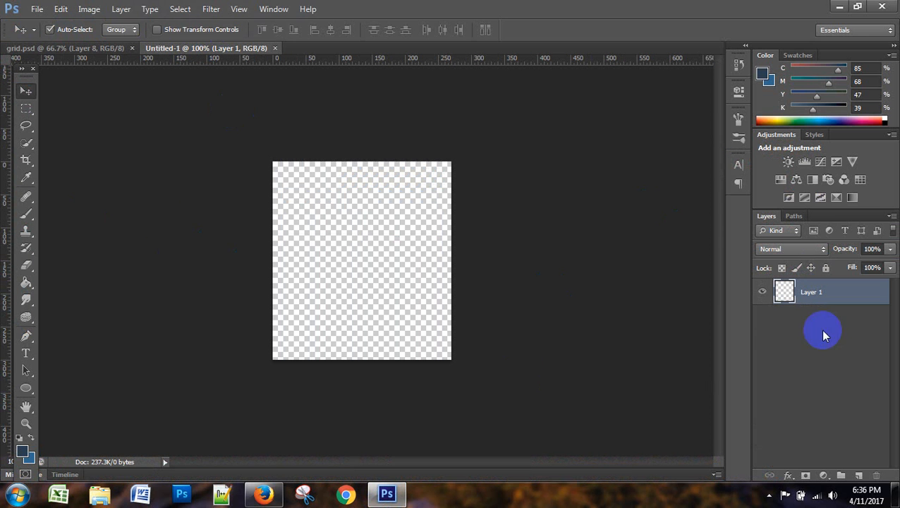
left_click(858, 475)
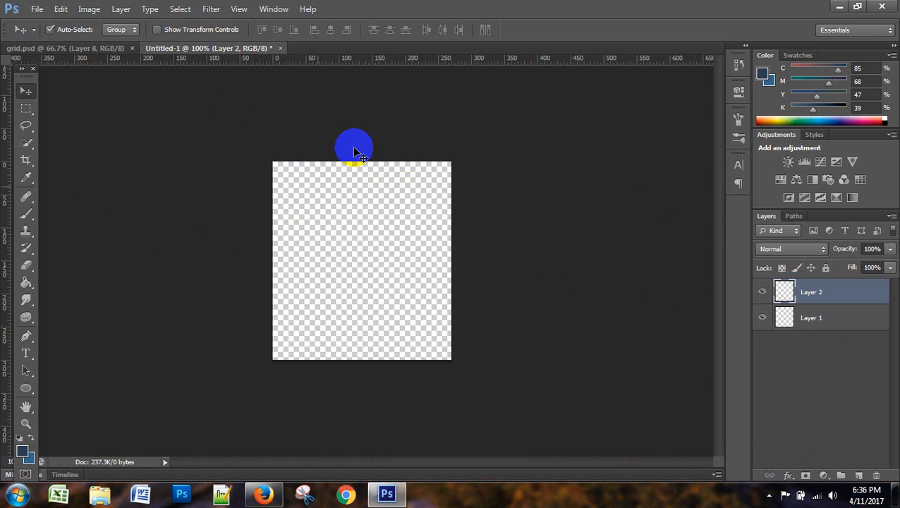
- Sample the blue of the 24hr Support header in grid.psd as the foreground colour
left_click(71, 48)
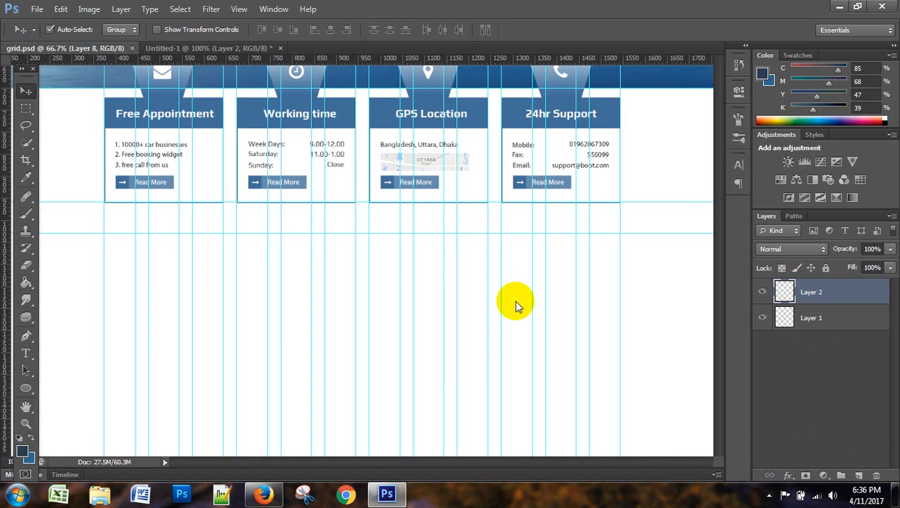
scroll(438, 365, "up", 5)
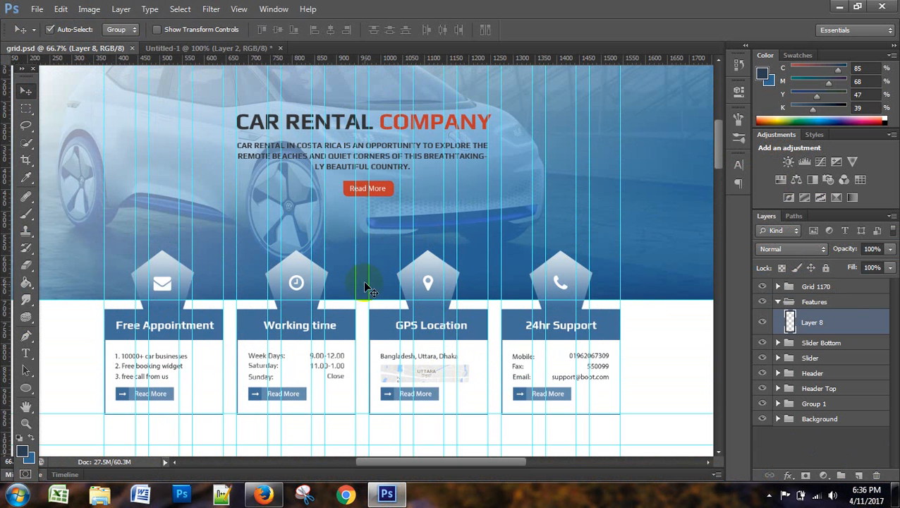
scroll(377, 300, "down", 6)
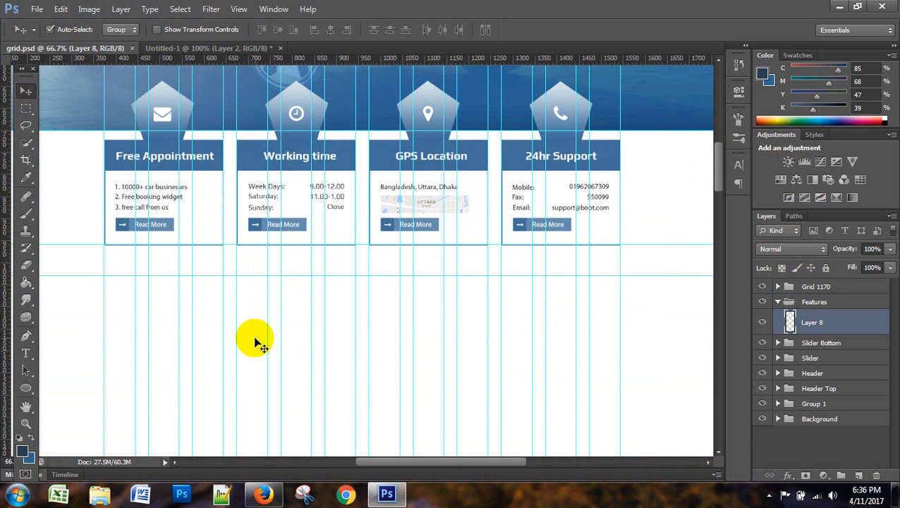
left_click(212, 50)
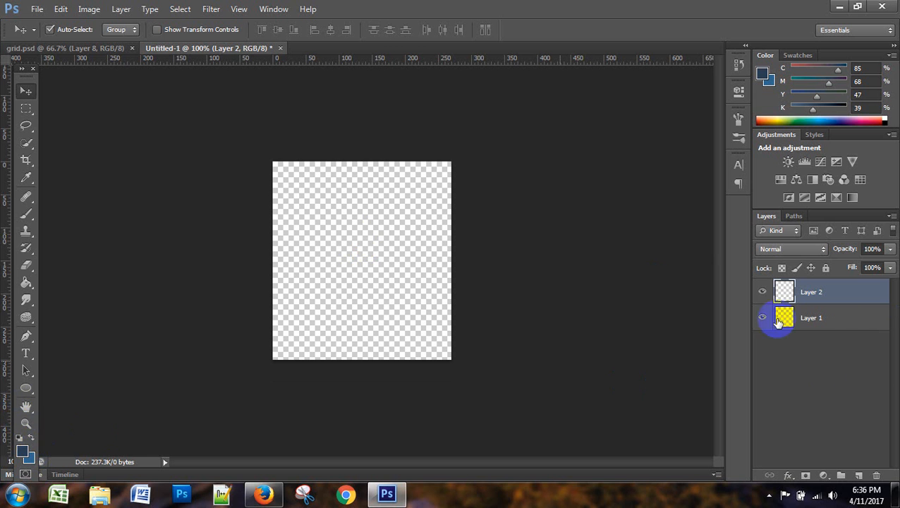
left_click(85, 47)
scroll(510, 344, "up", 5)
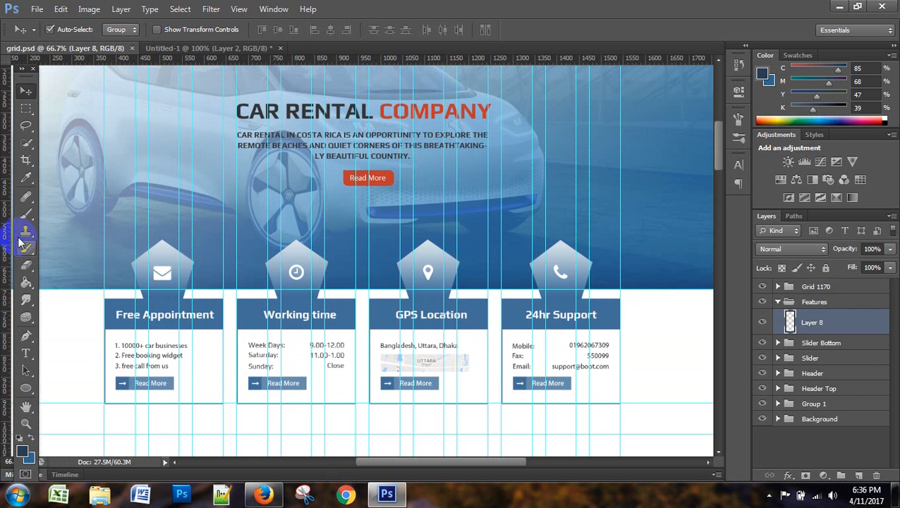
left_click(26, 177)
scroll(493, 345, "up", 2)
left_click(525, 360)
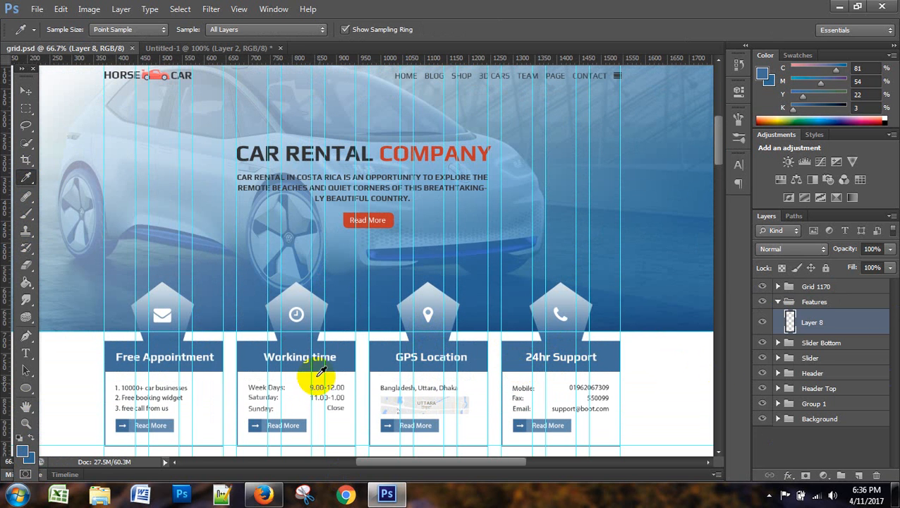
- Add a Gradient Overlay style to Layer 2 of Untitled-1 and open its gradient for editing
left_click(222, 49)
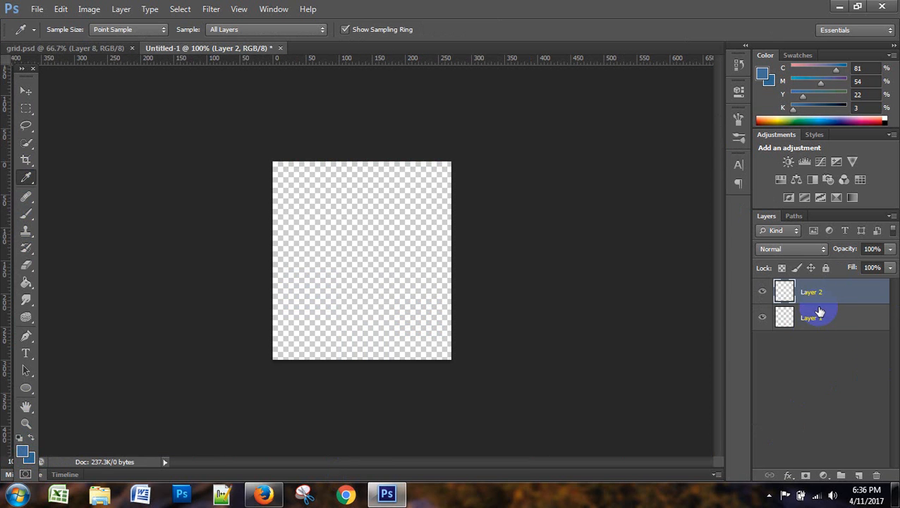
double_click(877, 297)
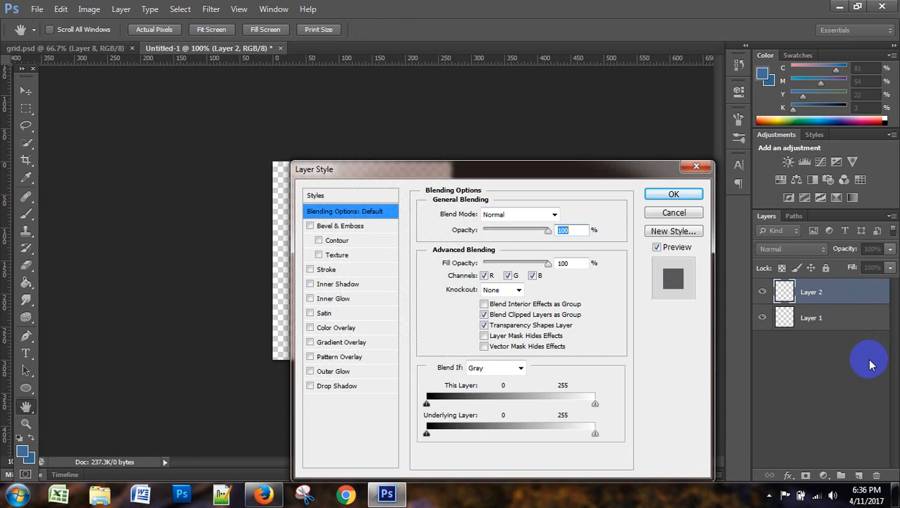
left_click(329, 347)
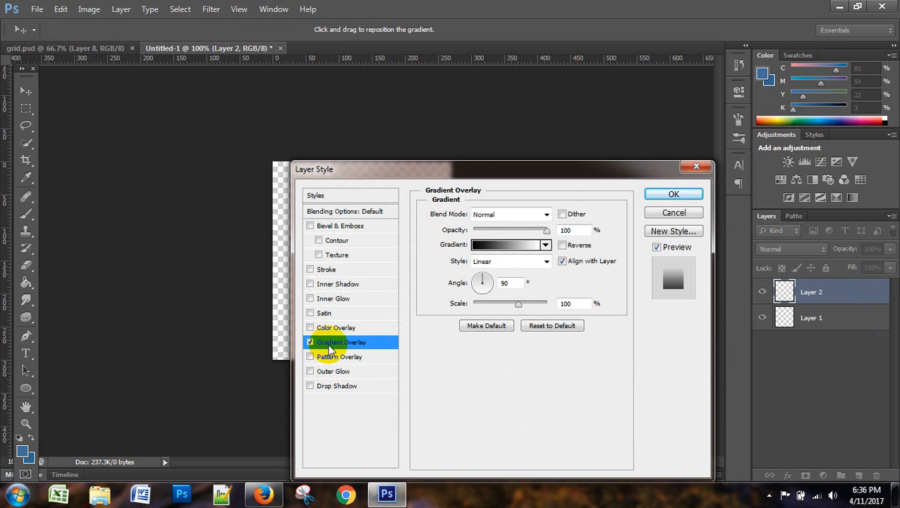
left_click_drag(564, 171, 714, 134)
left_click(658, 210)
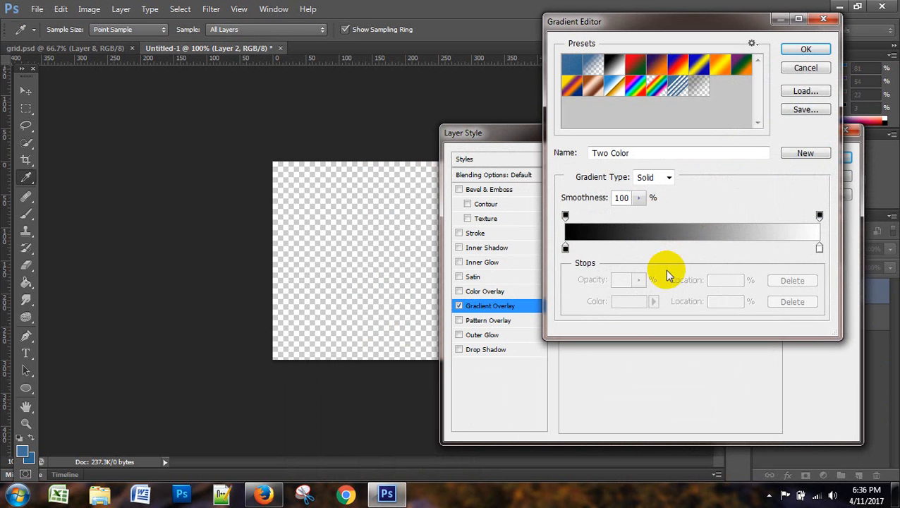
- Set the gradient's black stop to the foreground blue 406e98 and apply the gradient overlay to Layer 2
left_click(565, 249)
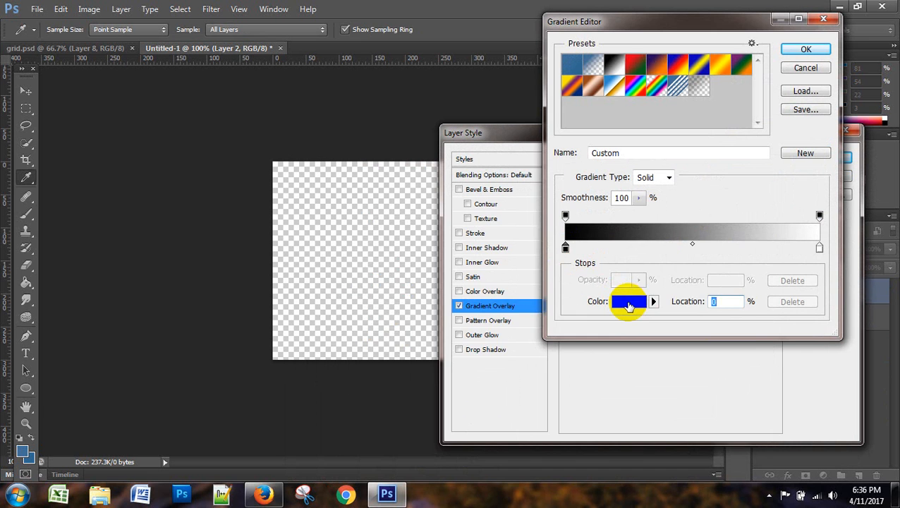
left_click(630, 303)
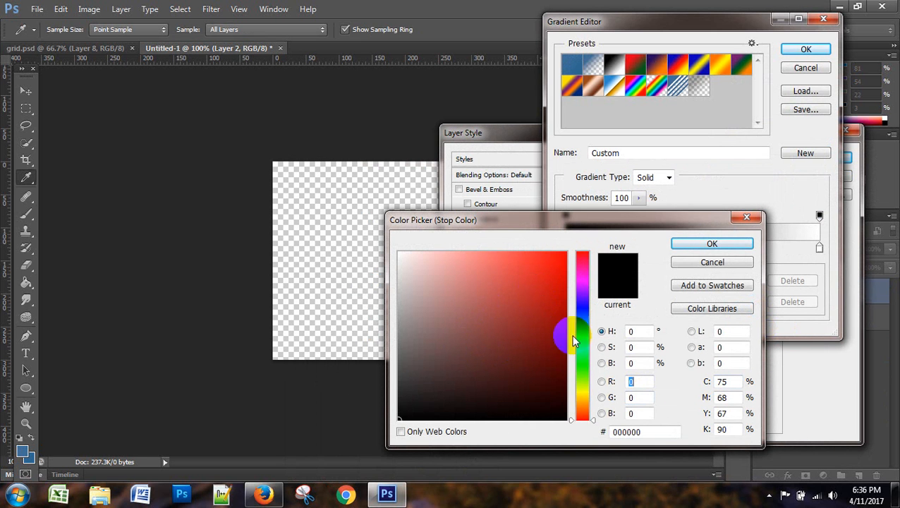
left_click_drag(651, 432, 611, 431)
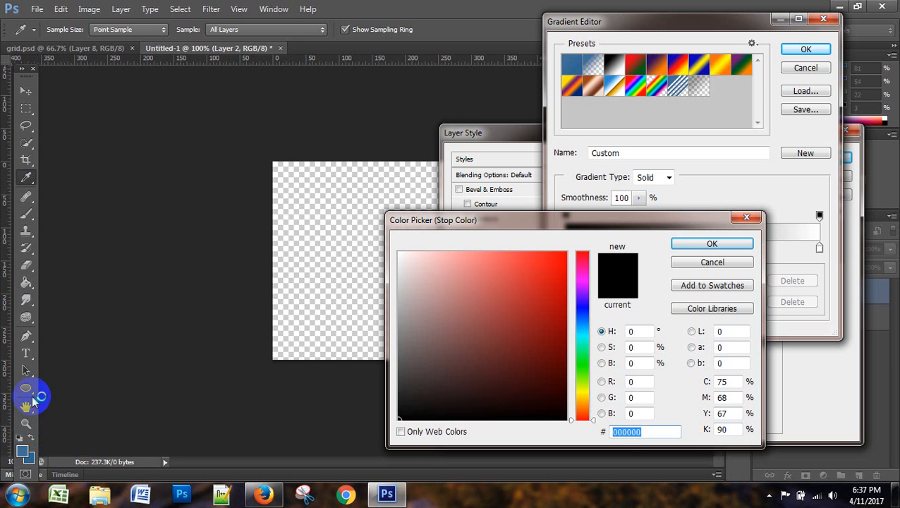
left_click(21, 449)
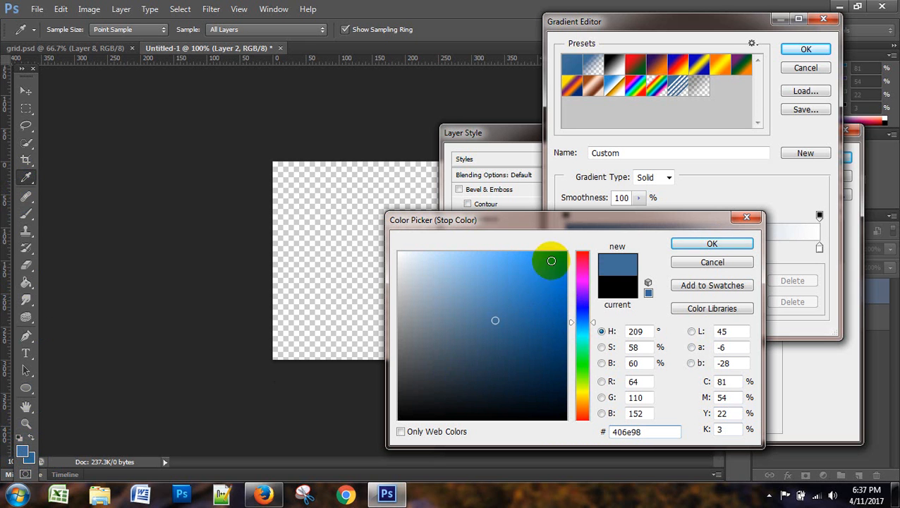
left_click(728, 242)
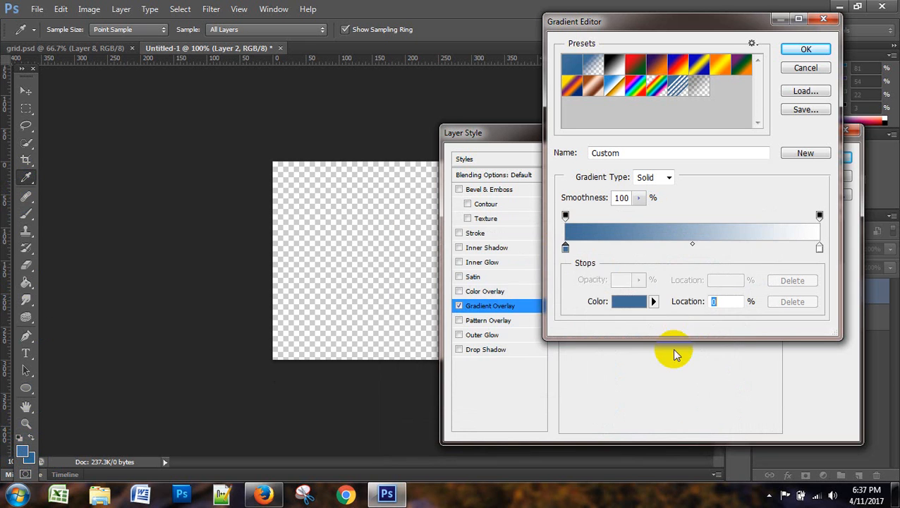
left_click(805, 50)
left_click(825, 158)
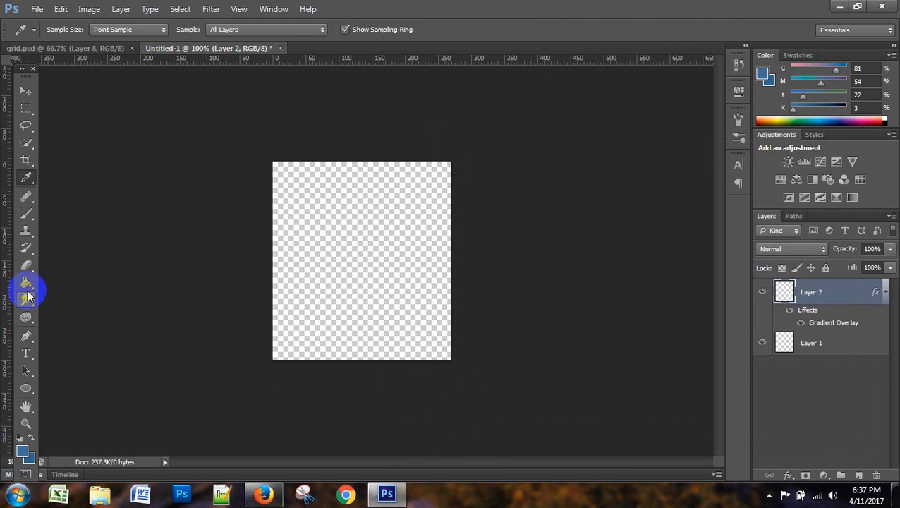
- Fill the whole of Layer 2 with the foreground blue using the Paint Bucket
left_click_drag(27, 289, 85, 297)
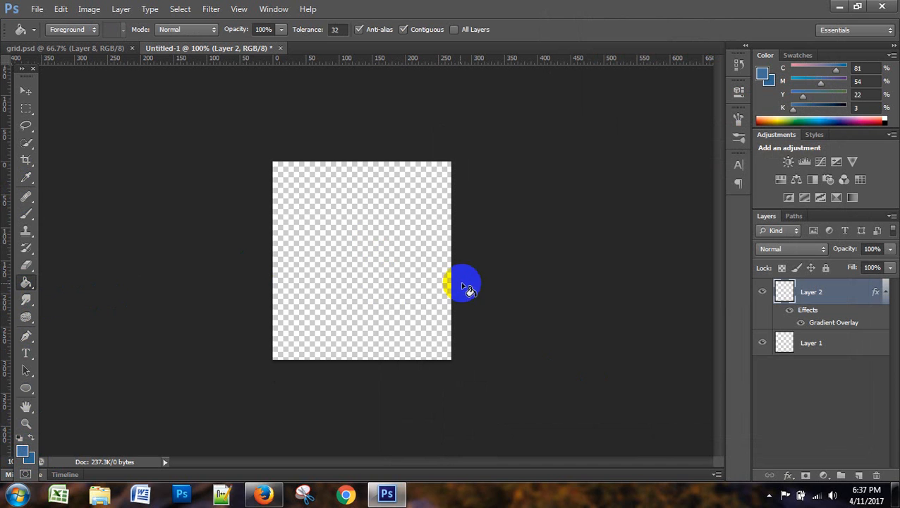
left_click(402, 294)
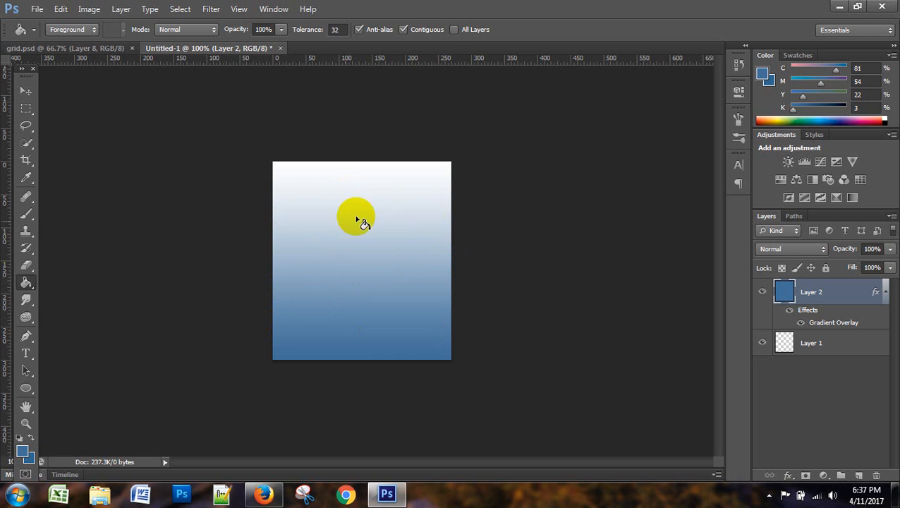
left_click(262, 493)
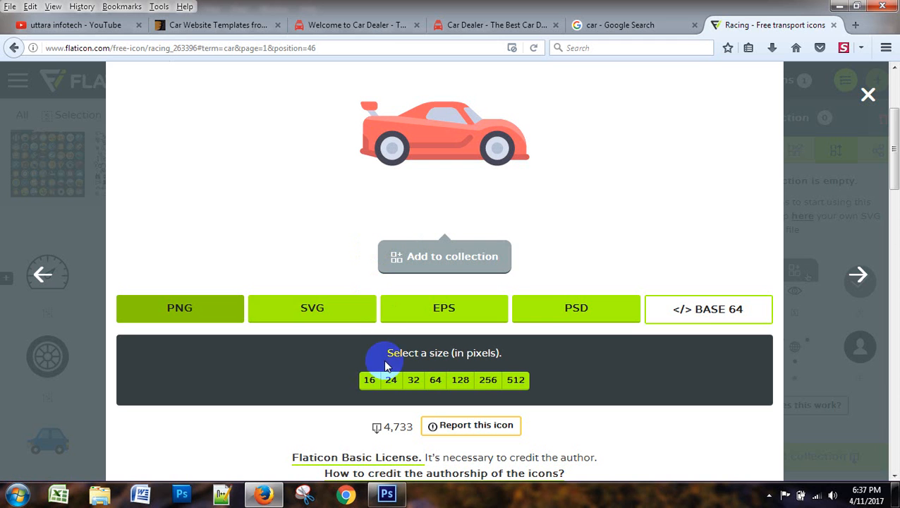
left_click(387, 493)
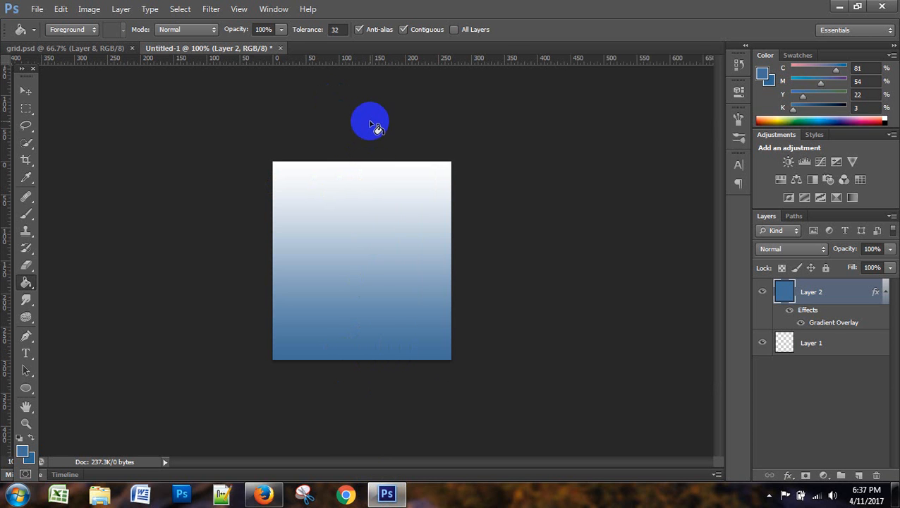
- Check the feature cards in the grid.psd layout and return to the Untitled-1 document
left_click(115, 54)
scroll(516, 315, "down", 2)
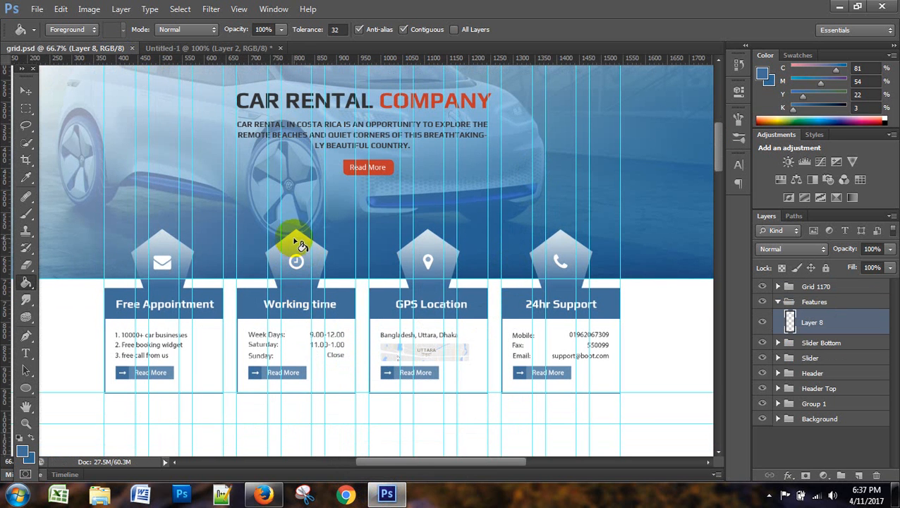
left_click(249, 50)
- Reopen Layer 2's Gradient Overlay settings and try rotating the gradient angle gradually up to 261 degrees
double_click(851, 296)
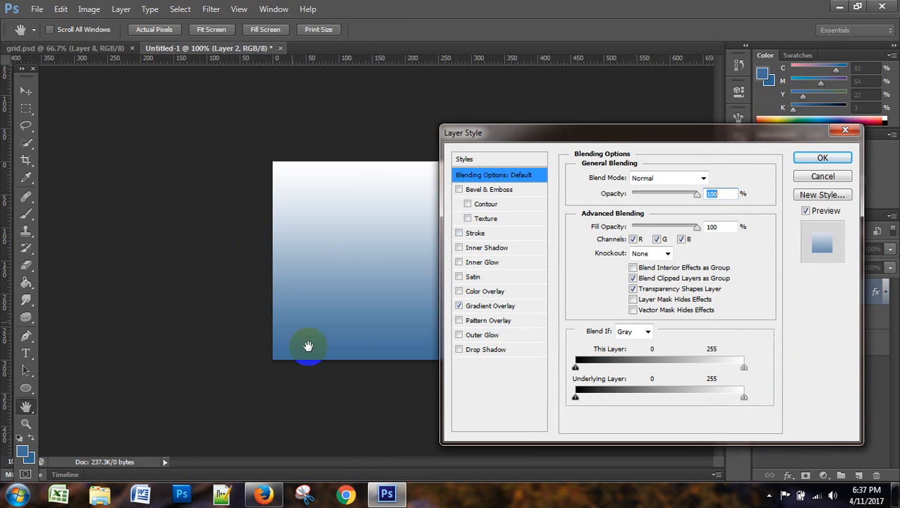
left_click(480, 307)
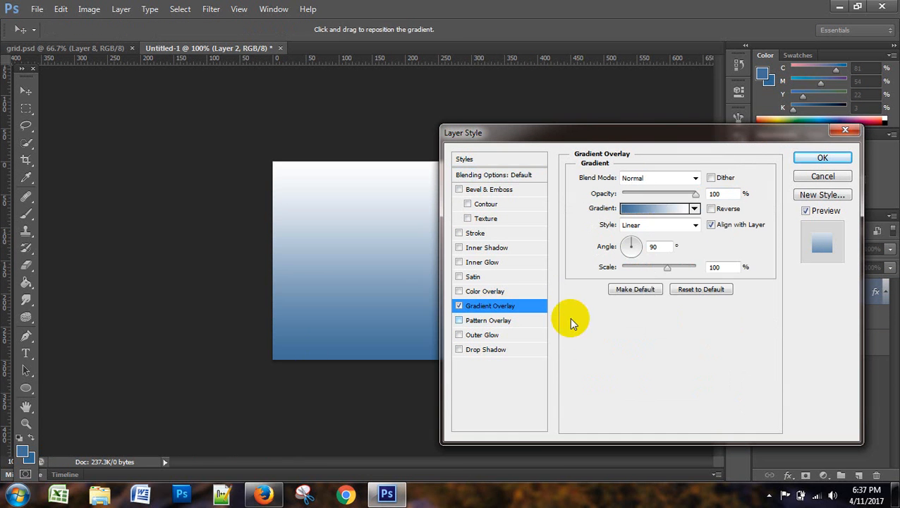
left_click(657, 246)
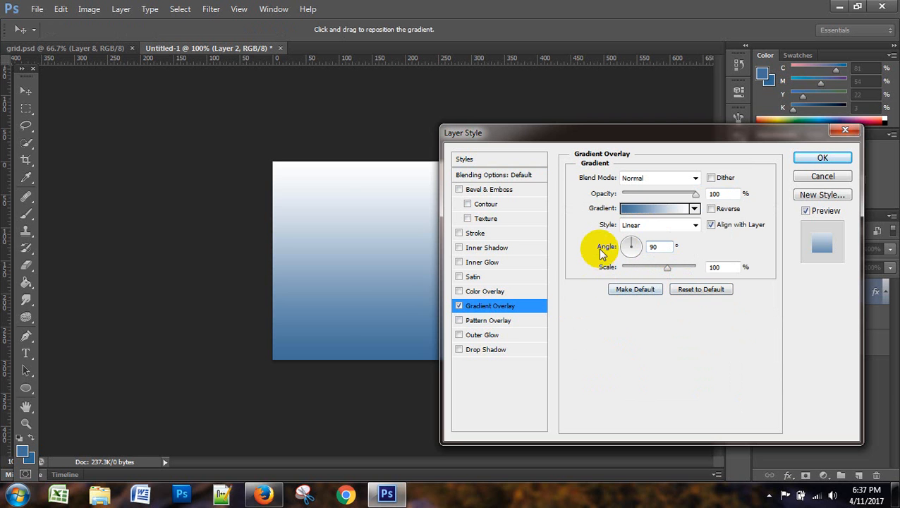
key("Up")
key("Up")
key("Up")
key("Up")
key("Up")
key("Up")
key("Up")
key("Up")
key("Up")
key("Up")
key("Up")
key("Up")
key("Up")
key("Up")
key("Up")
key("Up")
key("Up")
key("Up")
key("Up")
key("Up")
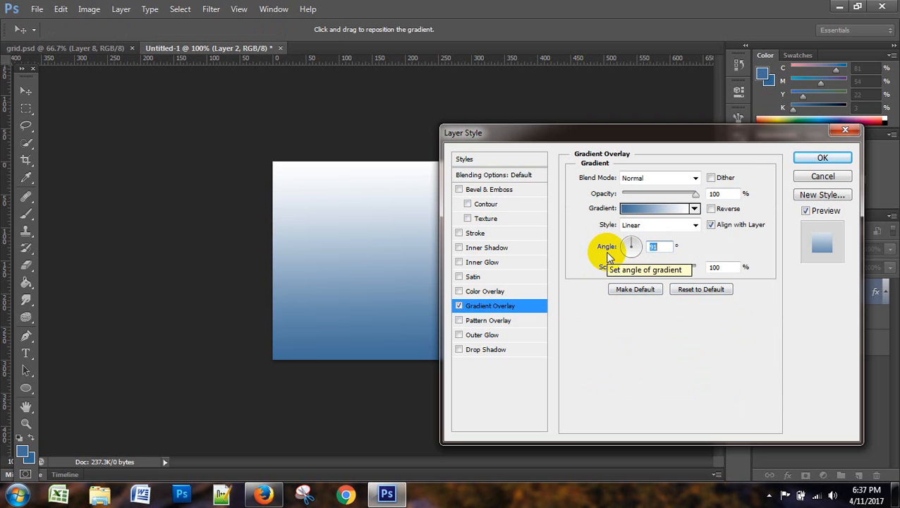
key("Up")
key("Up")
key("Up")
key("Up")
key("Up")
key("Up")
key("Up")
key("Up")
key("Up")
key("Up")
key("Up")
key("Up")
key("Up")
key("Up")
key("Up")
key("Up")
key("Up")
key("Up")
key("Up")
key("Up")
key("Up")
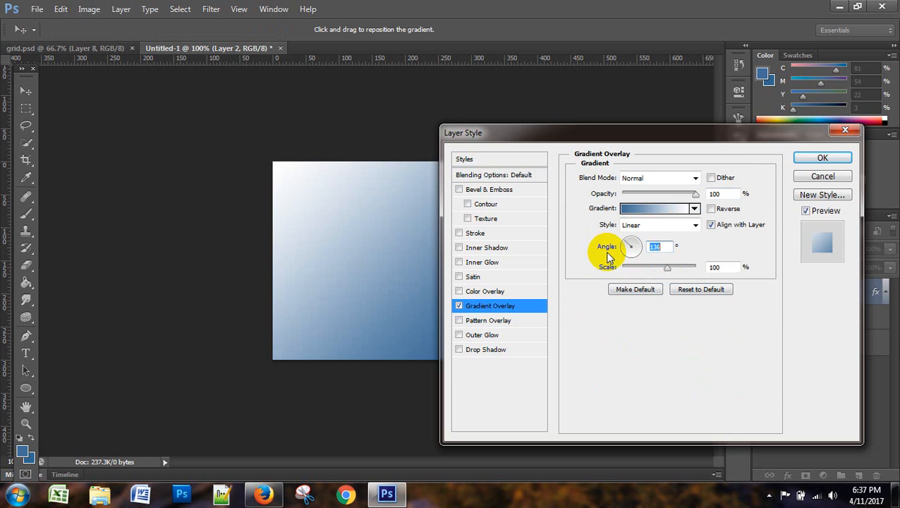
key("Up")
key("Up")
key("Up")
key("Up")
key("Up")
key("Up")
key("Up")
key("Up")
key("Up")
key("Up")
key("Up")
key("Up")
key("Up")
key("Up")
key("Up")
key("Up")
key("Up")
key("Up")
key("Up")
key("Up")
key("Up")
key("Up")
key("Up")
key("Up")
key("Up")
key("Up")
key("Up")
key("Up")
key("Up")
key("Up")
key("Up")
key("Up")
key("Up")
key("Up")
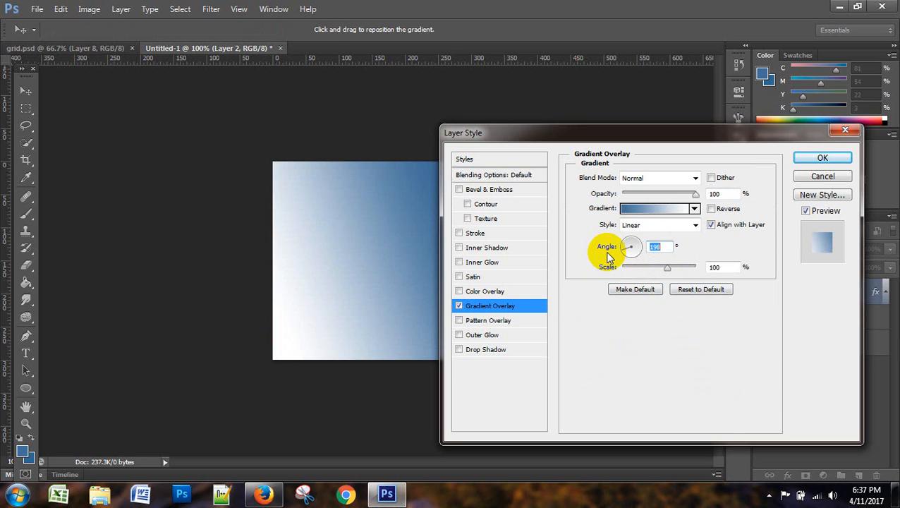
key("Up")
key("Up")
key("Up")
key("Up")
key("Up")
key("Up")
key("Up")
key("Up")
key("Up")
key("Up")
key("Up")
key("Up")
key("Up")
key("Up")
key("Up")
key("Up")
key("Up")
key("Up")
key("Up")
key("Up")
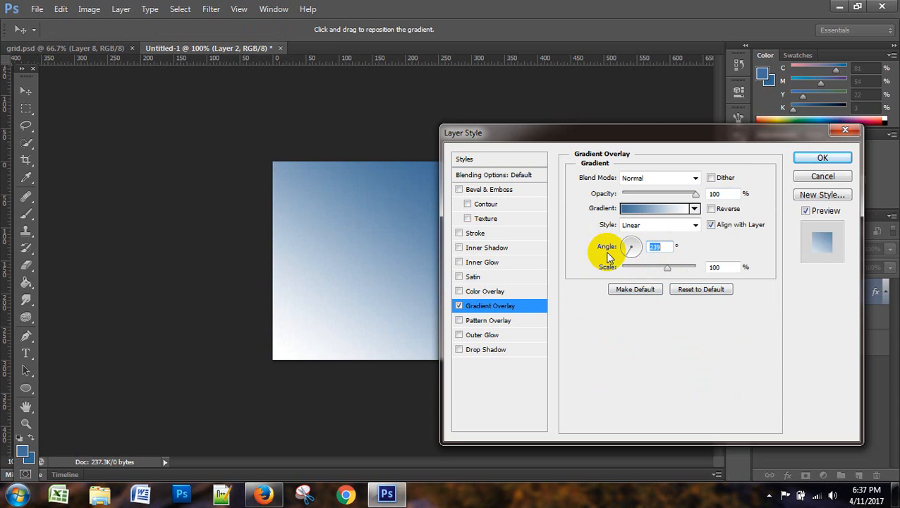
key("Up")
key("Up")
key("Up")
key("Up")
key("Up")
key("Up")
key("Up")
key("Up")
key("Up")
key("Up")
key("Up")
key("Up")
key("Up")
key("Up")
key("Up")
key("Up")
key("Up")
key("Up")
key("Up")
key("Up")
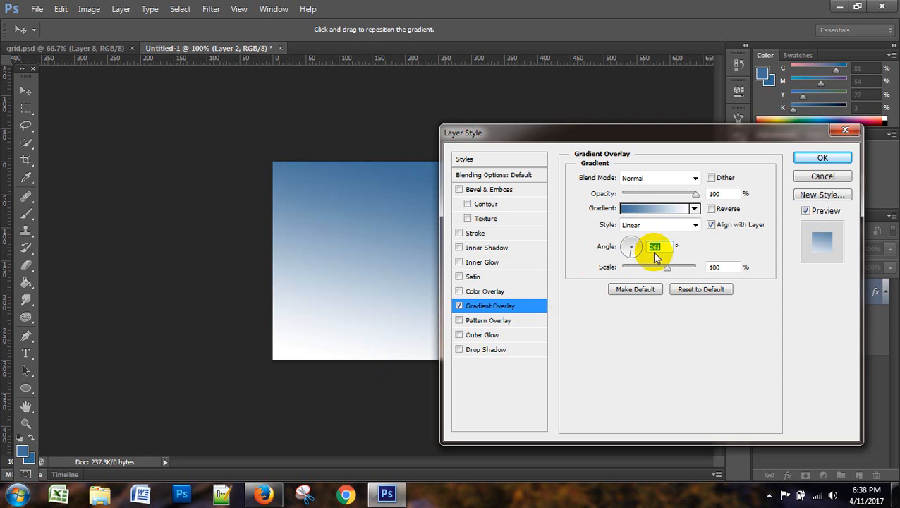
- Try gradient angles of 500 and 30 degrees for Layer 2's Gradient Overlay
mouse_move(665, 249)
left_mouse_down()
mouse_move(643, 245)
mouse_move(654, 247)
left_mouse_up()
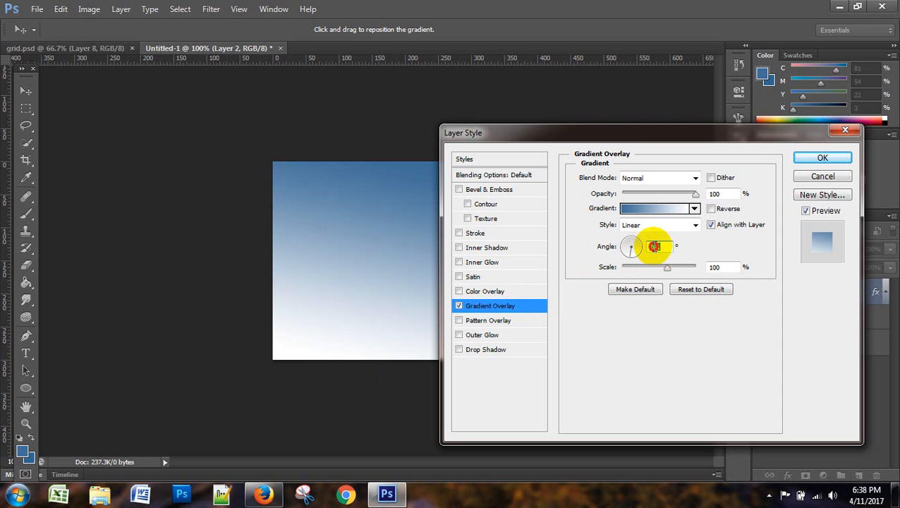
type("5")
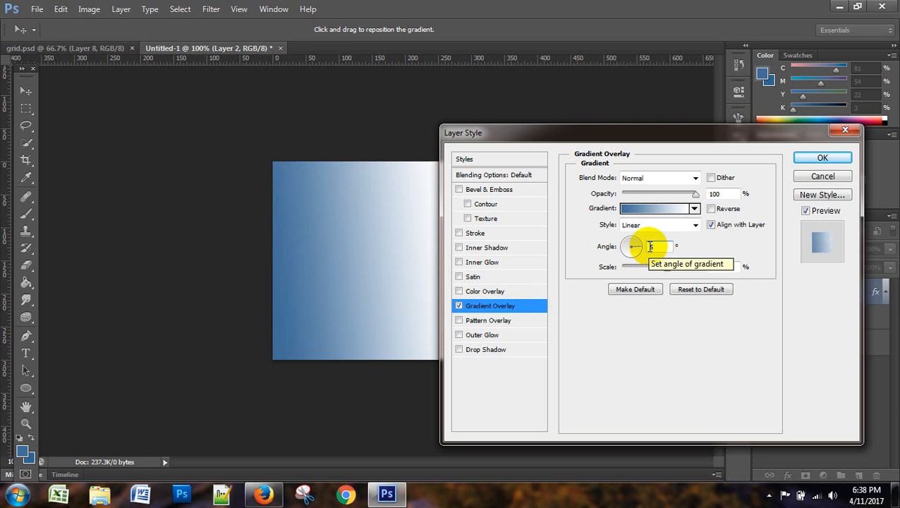
type("00")
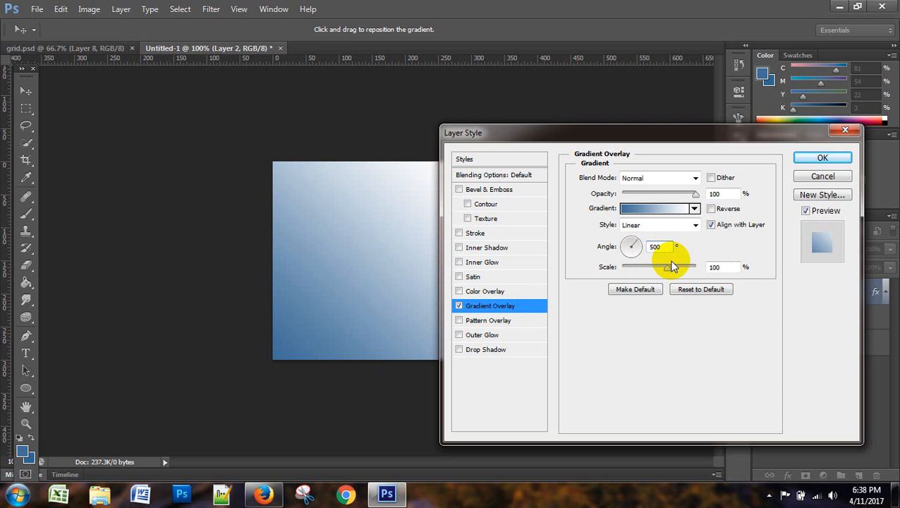
left_click(653, 246)
double_click(649, 248)
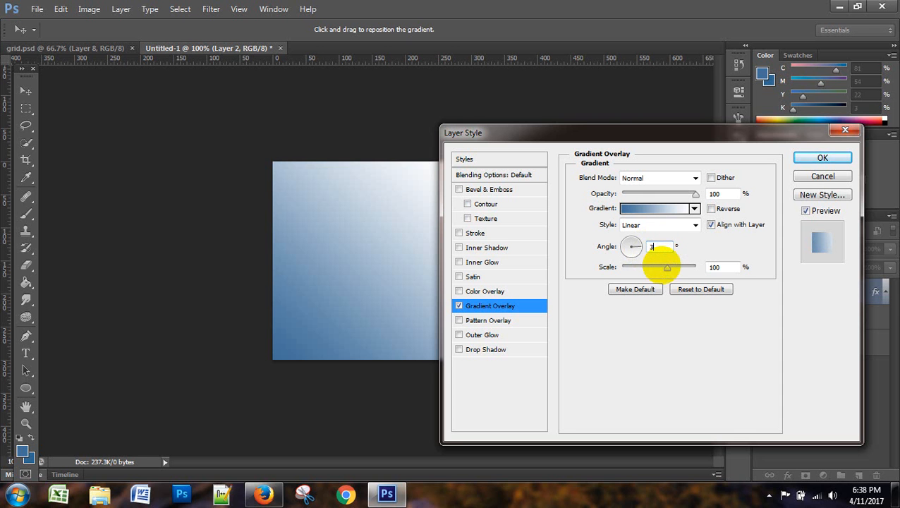
type("30")
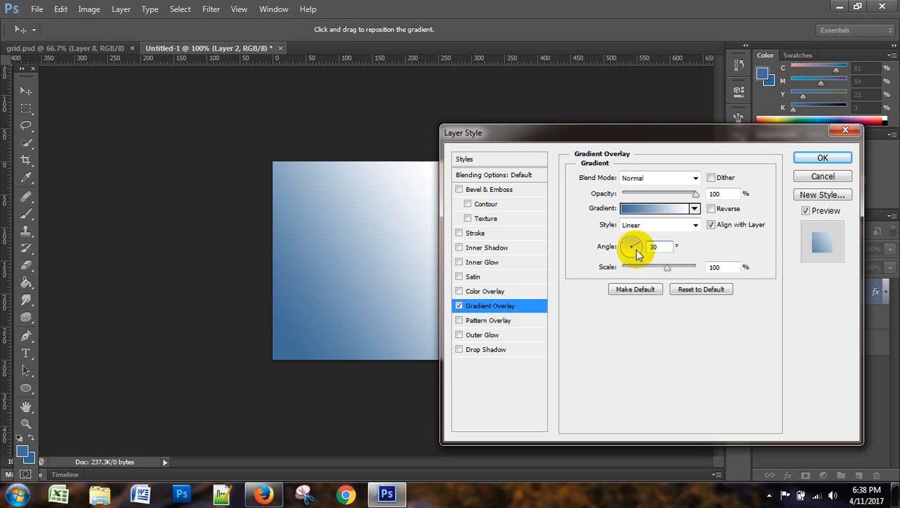
- Try a gradient angle of 180 degrees, lower it past 150, and apply the overlay at 90 degrees
left_click_drag(657, 246, 644, 249)
type("180")
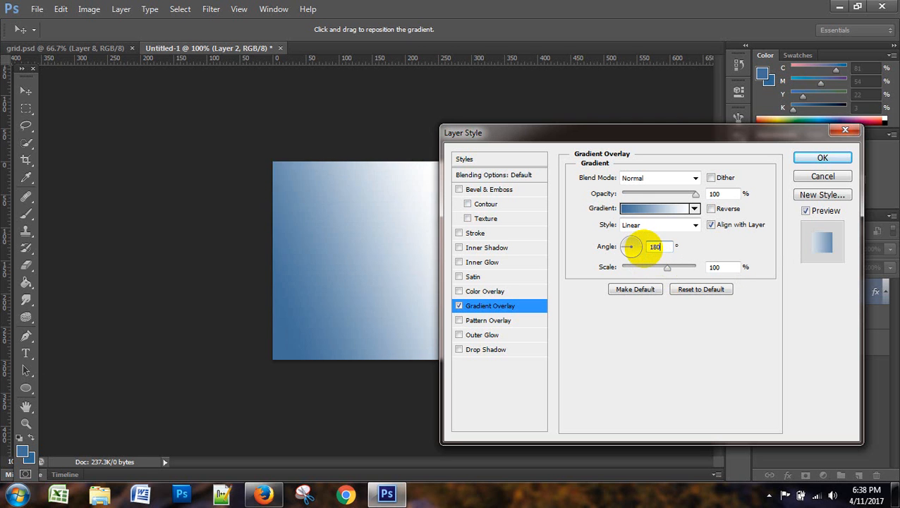
left_click(666, 246)
key("shift+Down")
key("shift+Down")
key("shift+Down")
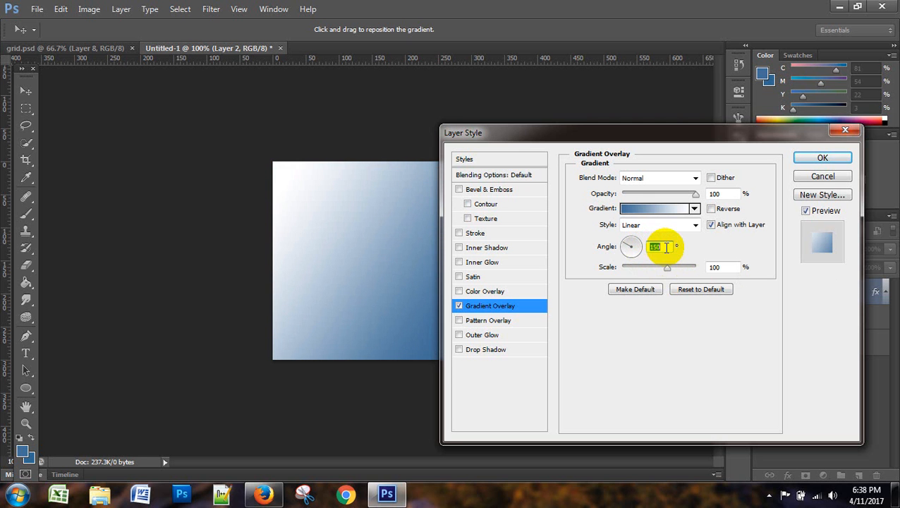
key("shift+Down")
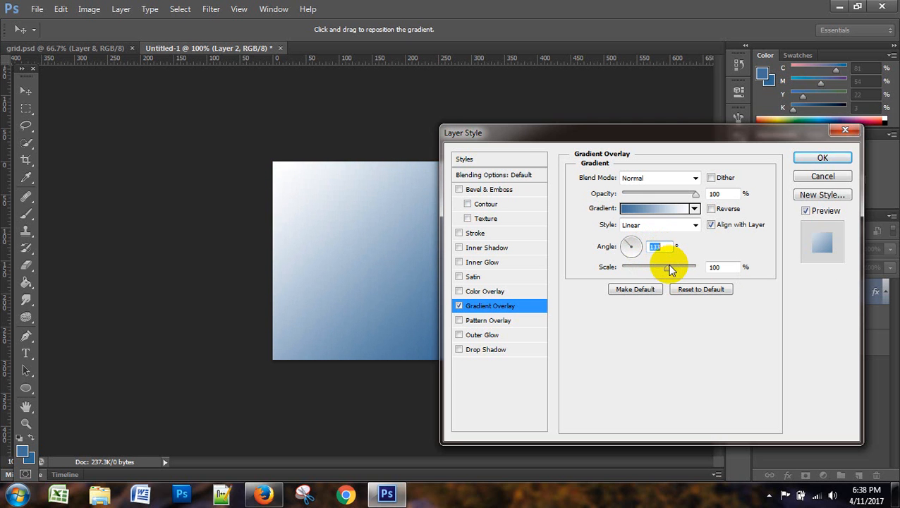
type("90")
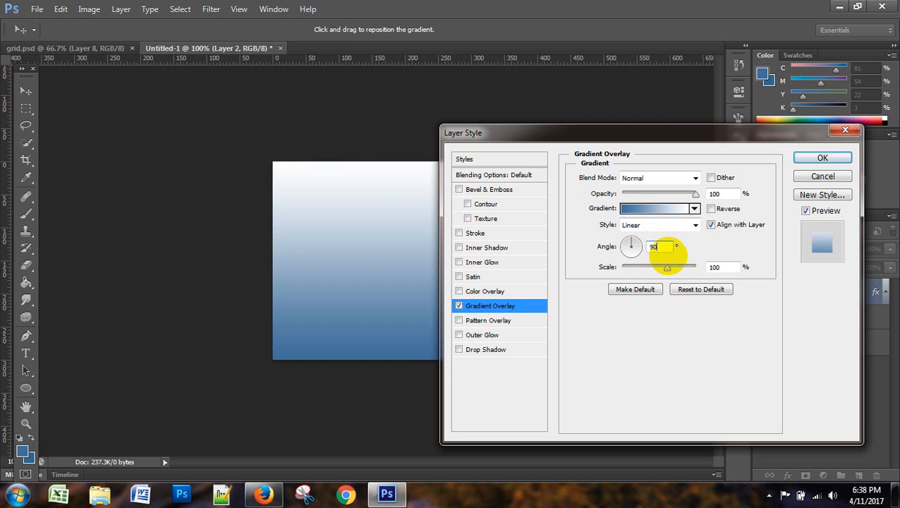
left_click(822, 158)
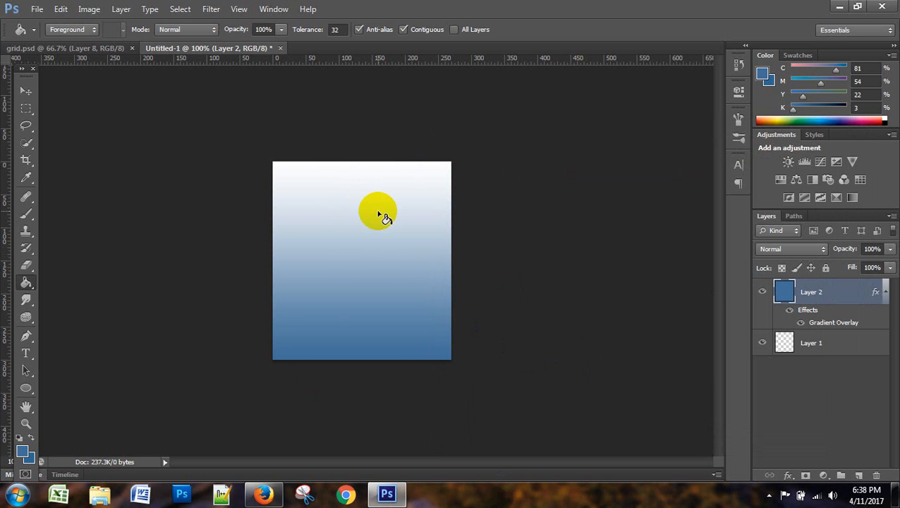
- Open racing.png from the Desktop folder alongside Untitled-1
left_click(83, 49)
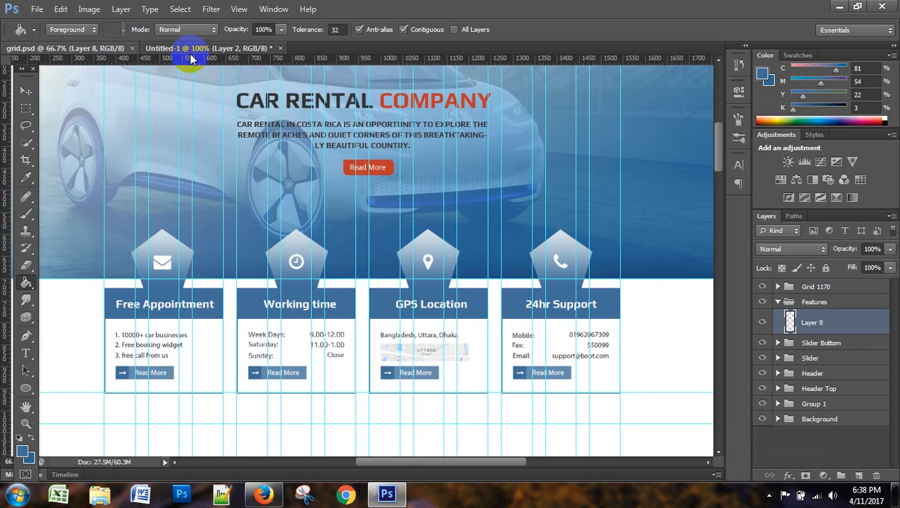
left_click(187, 49)
left_click(40, 12)
left_click(44, 34)
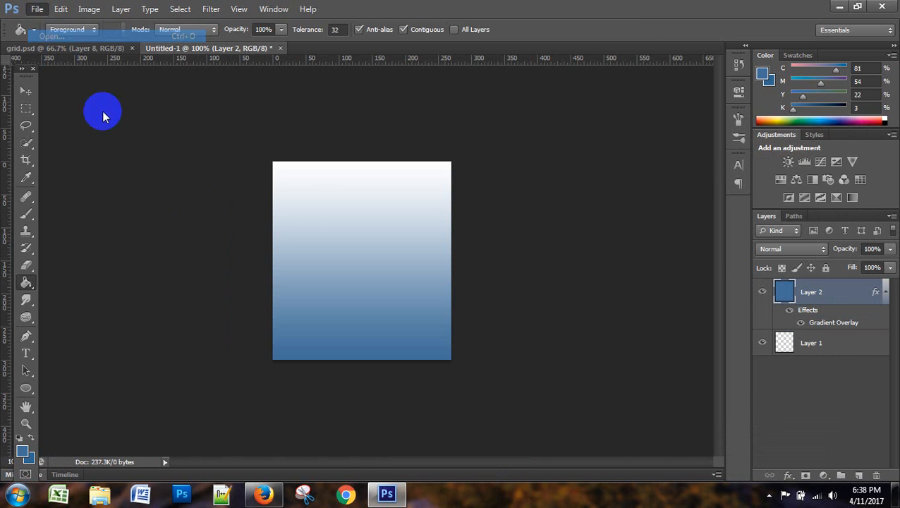
left_click_drag(628, 148, 639, 346)
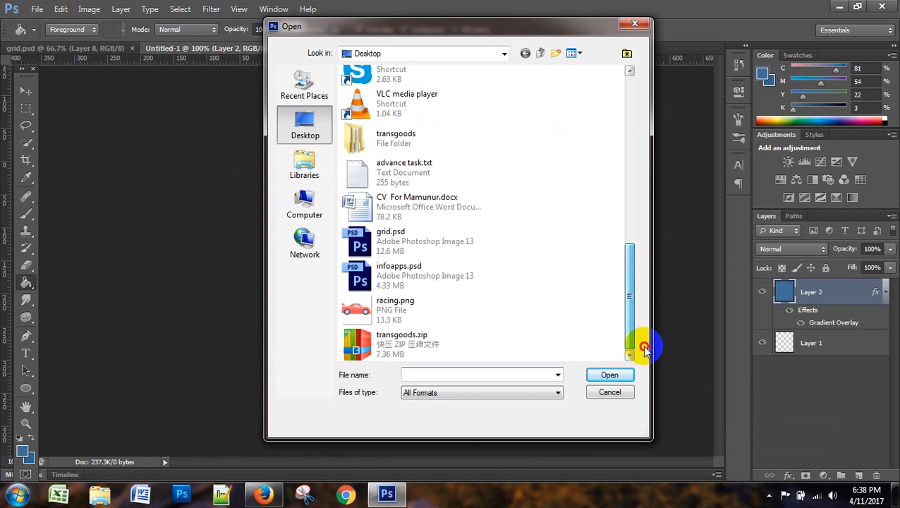
left_click(444, 321)
left_click(620, 379)
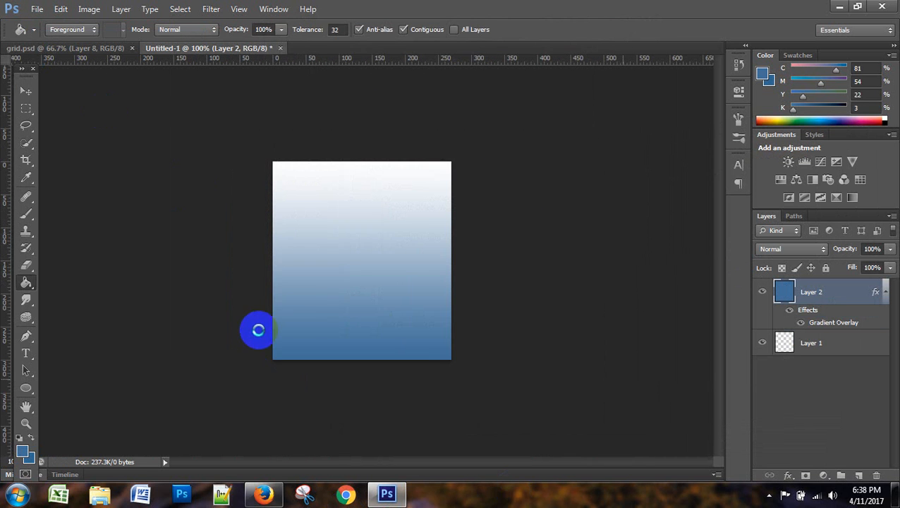
- Copy the red car from racing.png onto the gradient canvas of Untitled-1 as a new layer
left_click(26, 91)
left_click_drag(209, 208, 341, 300)
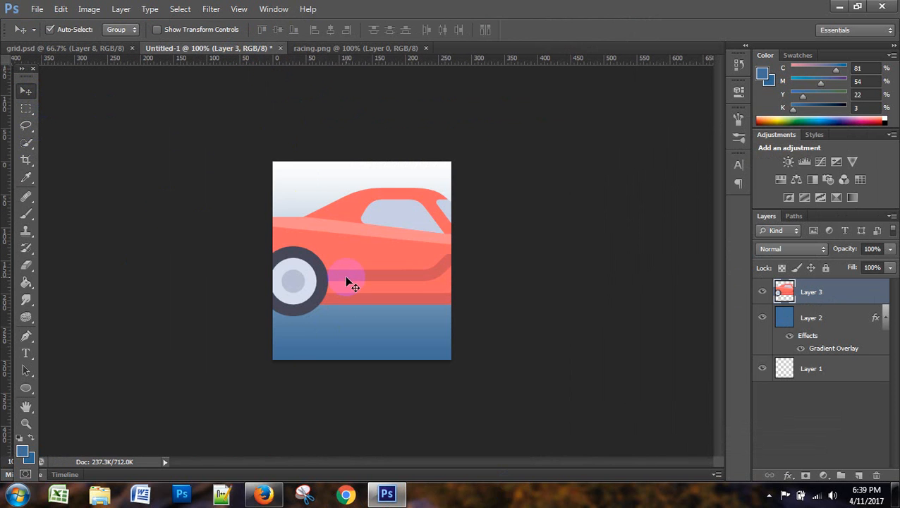
key("ctrl+minus")
key("ctrl+minus")
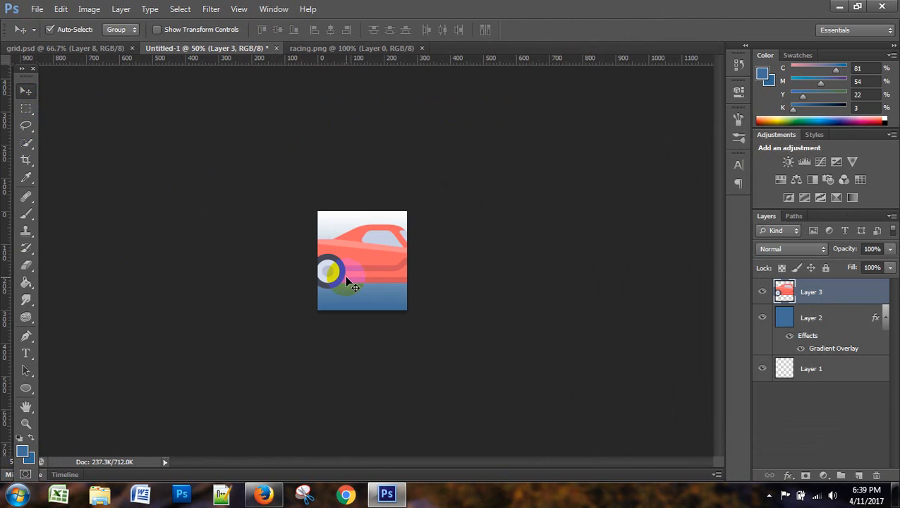
key("ctrl+plus")
key("ctrl+plus")
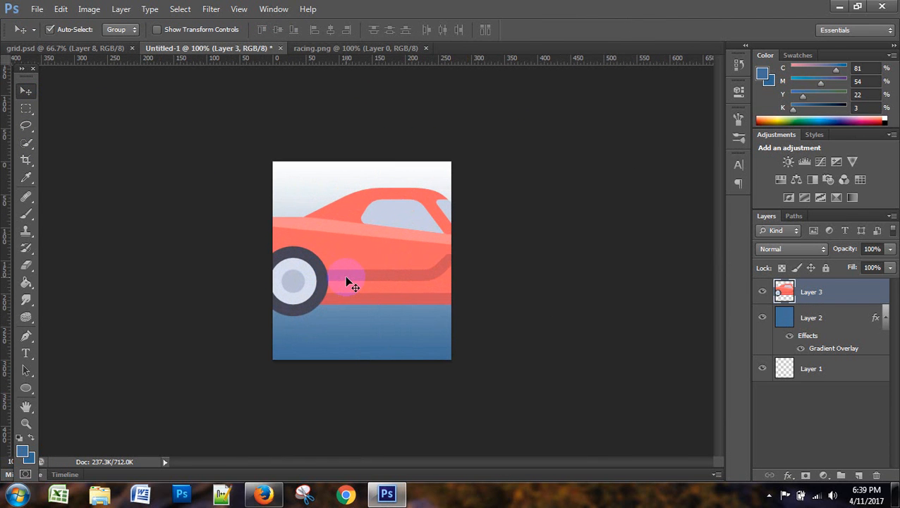
- Scale the red car on Layer 3 down to less than half its size with Free Transform and apply it
key("ctrl+t")
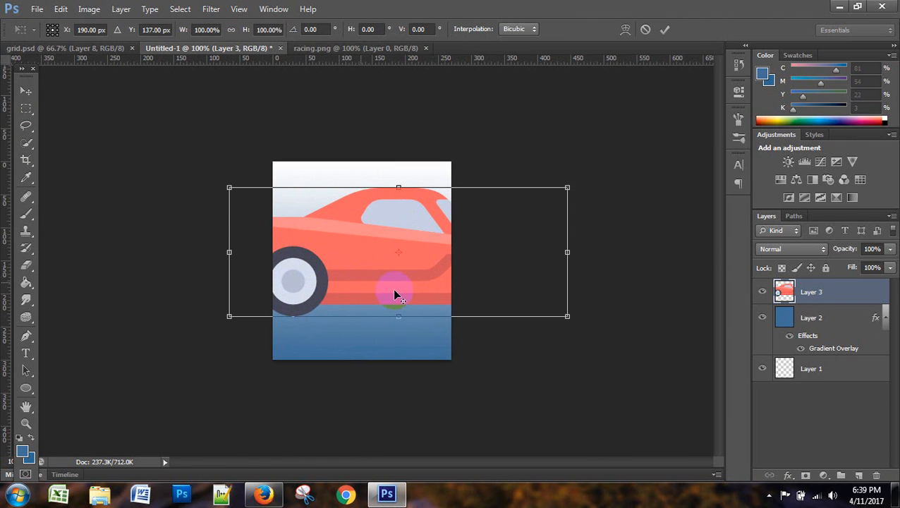
left_click_drag(568, 318, 470, 282)
left_click(26, 88)
left_click(374, 194)
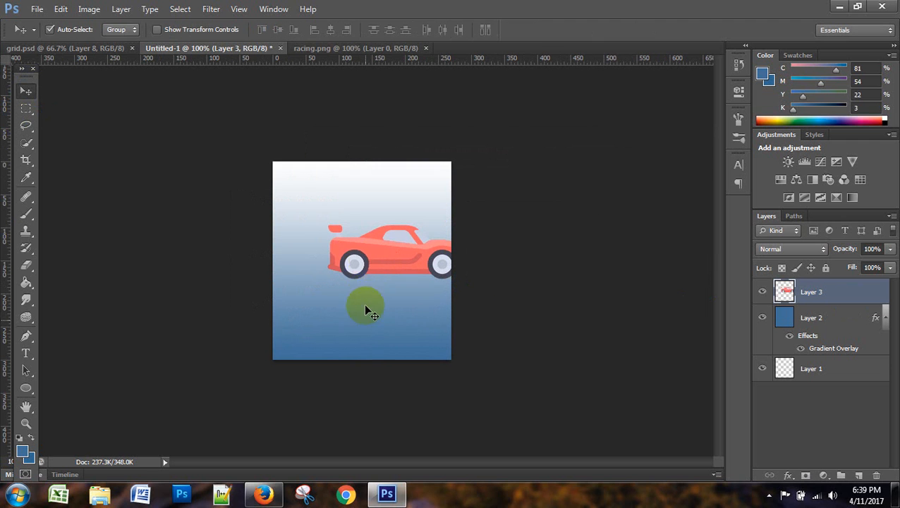
- Nudge the red car on Layer 3 left and down until it sits fully inside the gradient canvas, near its middle
key("Left")
key("Left")
key("Left")
key("Left")
key("Left")
key("Left")
key("Left")
key("Left")
key("Left")
key("Left")
key("Left")
key("Left")
key("Left")
key("Left")
key("Left")
key("Left")
key("Left")
key("Left")
key("Left")
key("Left")
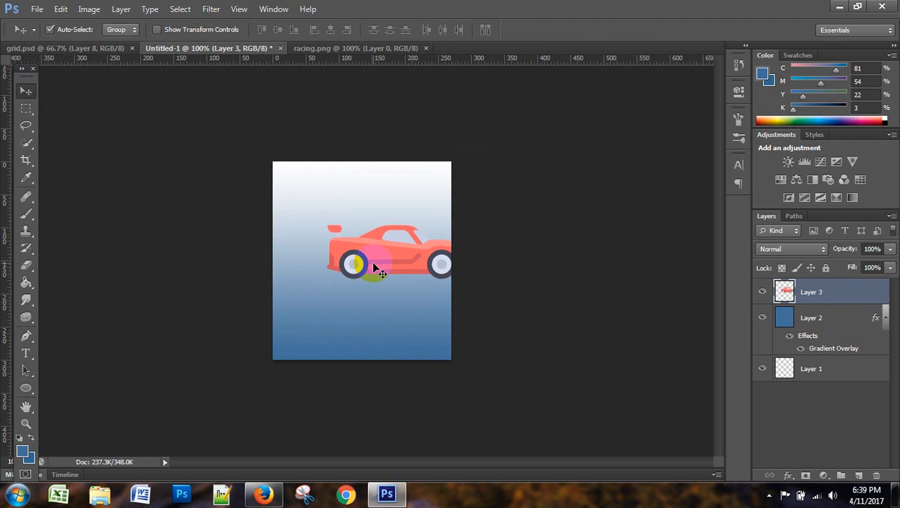
key("Left")
key("Left")
key("Left")
key("Left")
key("Left")
key("Left")
key("Left")
key("Left")
key("Left")
key("Left")
key("Left")
key("Left")
key("Left")
key("Down")
key("Down")
key("Down")
key("Down")
key("Down")
key("Down")
key("Down")
key("Down")
key("Down")
key("Down")
key("Down")
key("Down")
key("Down")
key("Down")
key("Down")
key("Down")
key("Down")
key("Down")
key("Down")
key("Down")
key("Down")
key("Down")
key("Down")
key("Down")
key("Down")
key("Down")
key("Down")
key("Down")
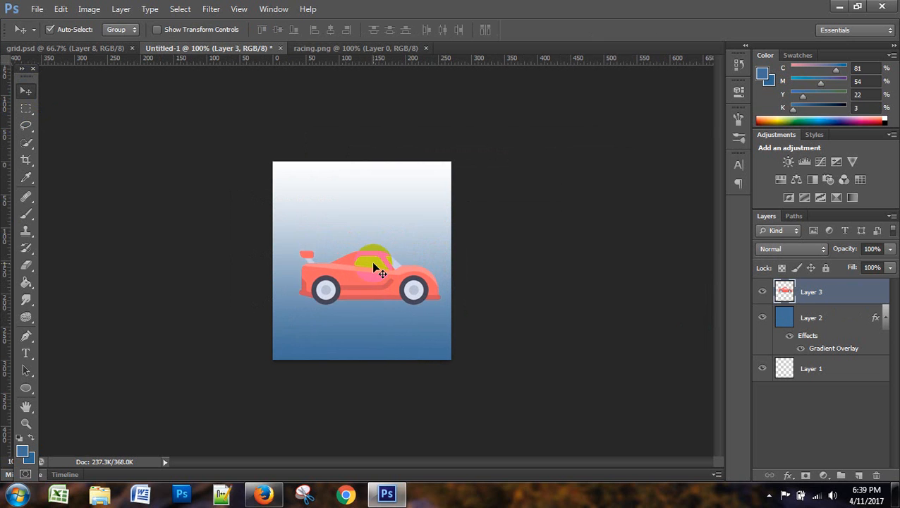
key("Left")
key("Left")
key("Left")
key("Left")
key("Up")
key("Up")
key("Up")
key("Up")
key("Up")
key("Up")
key("Up")
key("Up")
key("Up")
key("Up")
key("Up")
key("Up")
key("Up")
key("Up")
key("Up")
key("Up")
key("Up")
key("Up")
key("Up")
key("Up")
key("Up")
key("Left")
key("Left")
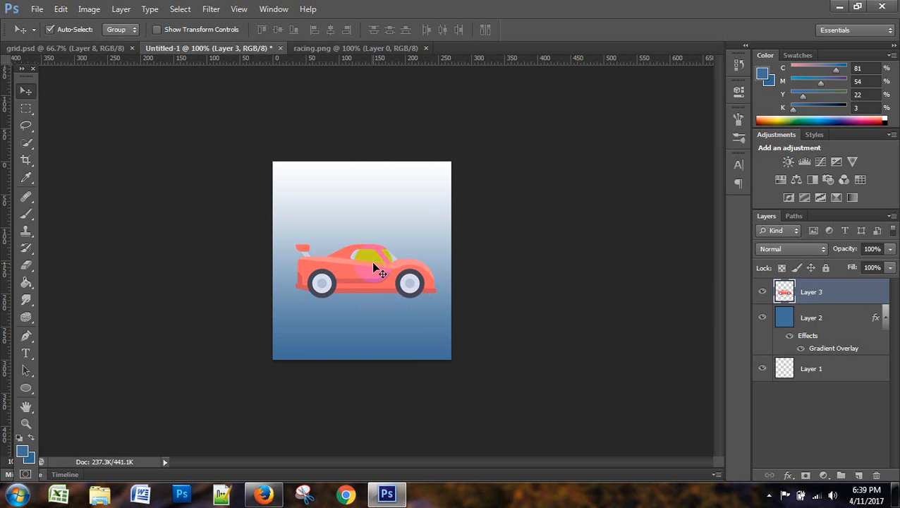
key("Up")
key("Up")
key("Up")
key("Up")
key("Up")
key("Up")
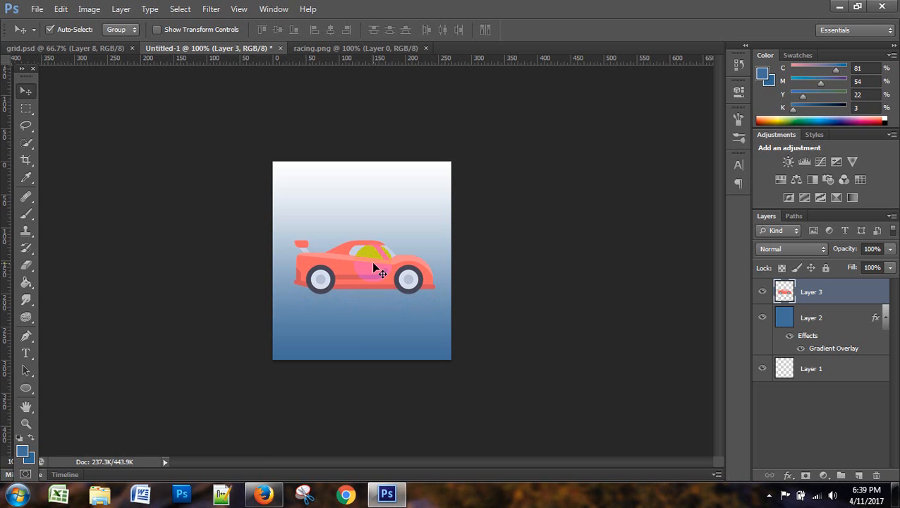
- Enlarge the red car to about 109% with Free Transform and apply the transformation
key("super")
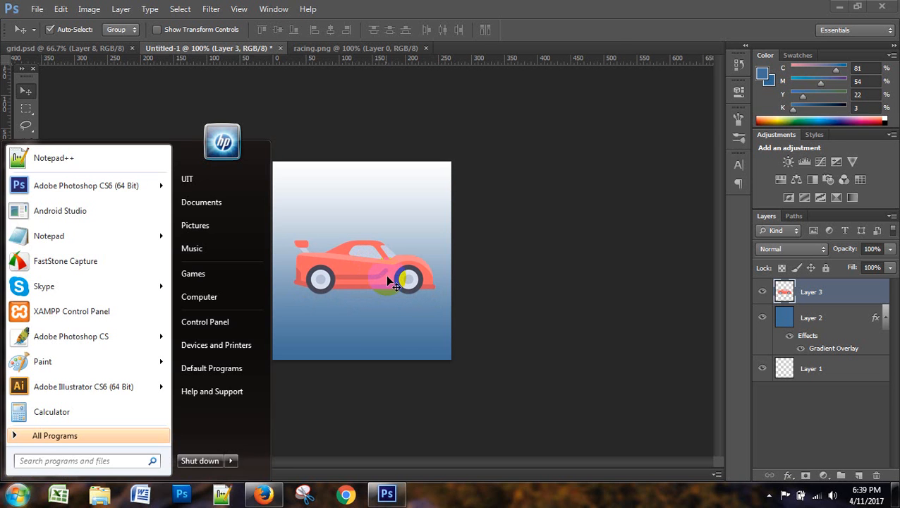
key("Escape")
key("ctrl+t")
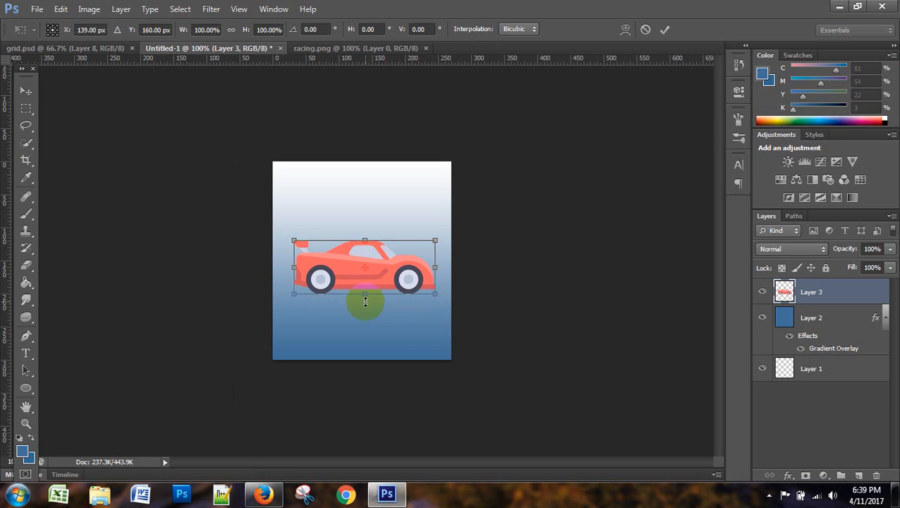
left_click_drag(438, 297, 441, 294)
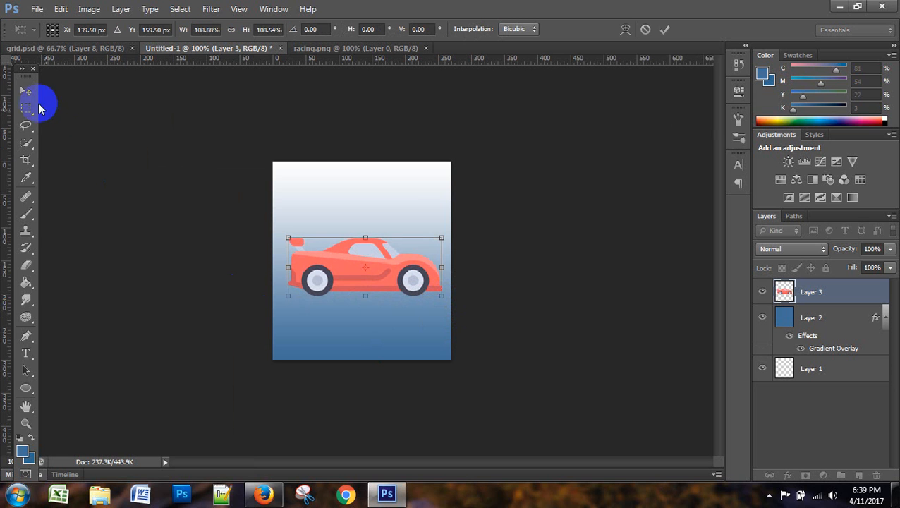
left_click(25, 90)
left_click(383, 192)
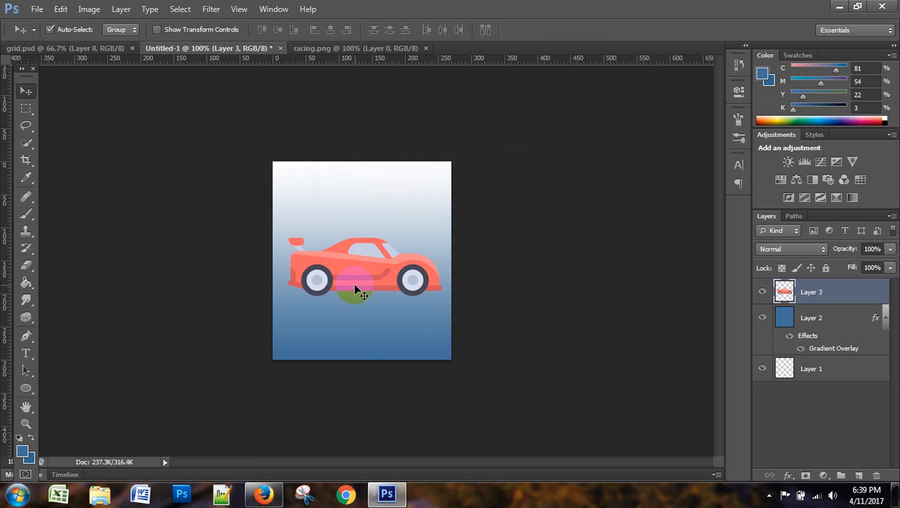
- Nudge the enlarged car slightly left and fine-tune its vertical position to centre it on the canvas
key("Left")
key("Left")
key("Left")
key("Left")
key("Down")
key("Down")
key("Down")
key("Down")
key("Down")
key("Down")
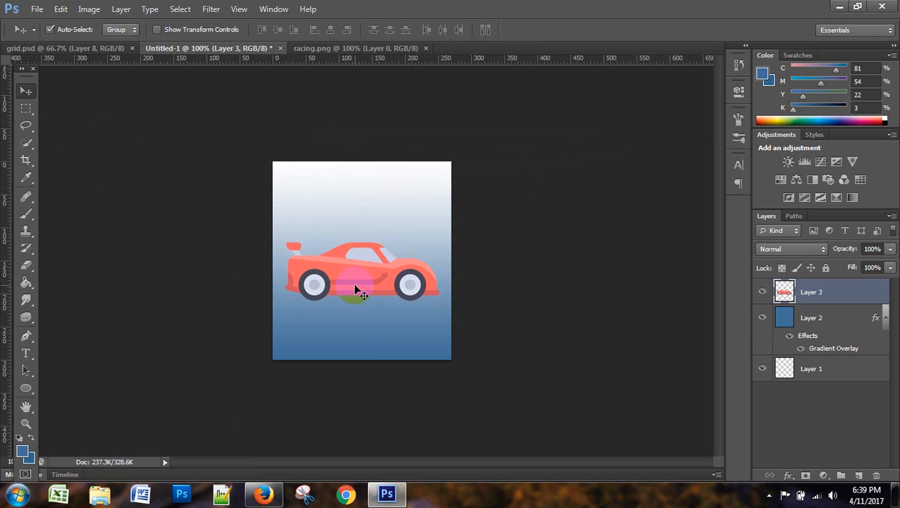
key("Up")
key("Up")
key("Up")
key("Up")
key("Up")
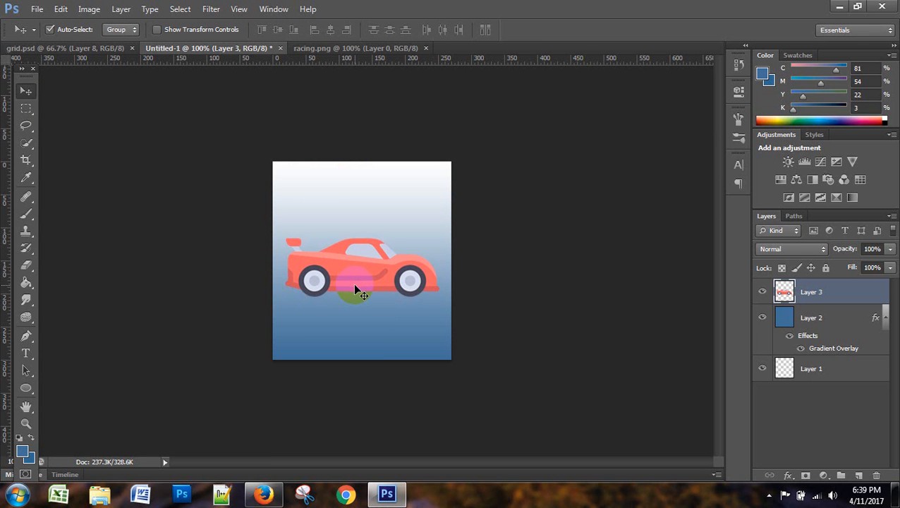
key("Up")
key("Up")
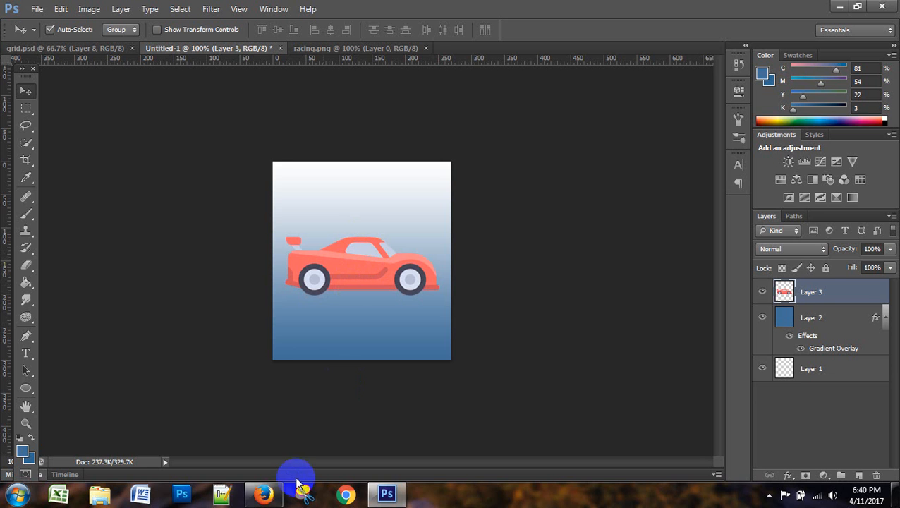
- Switch to Firefox, close the Racing icon preview and search Flaticon for "man" icons
left_click(263, 494)
left_click(868, 94)
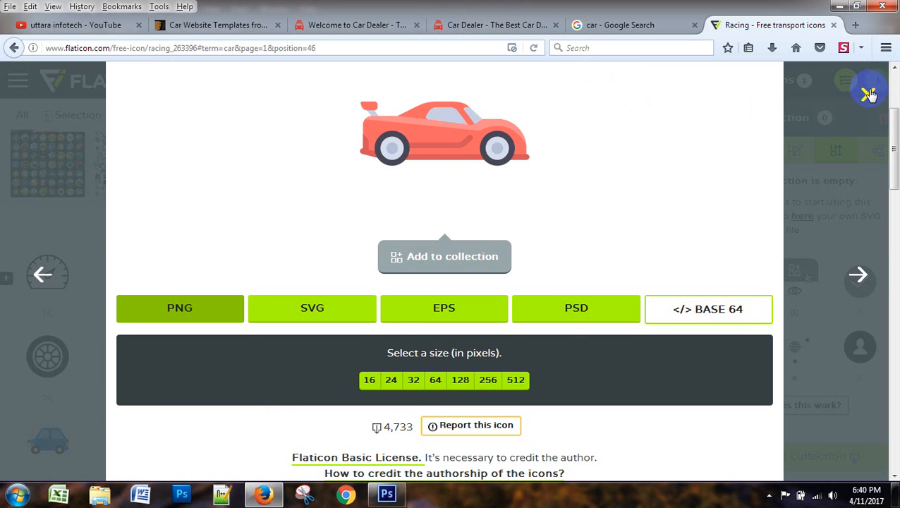
scroll(382, 210, "up", 3)
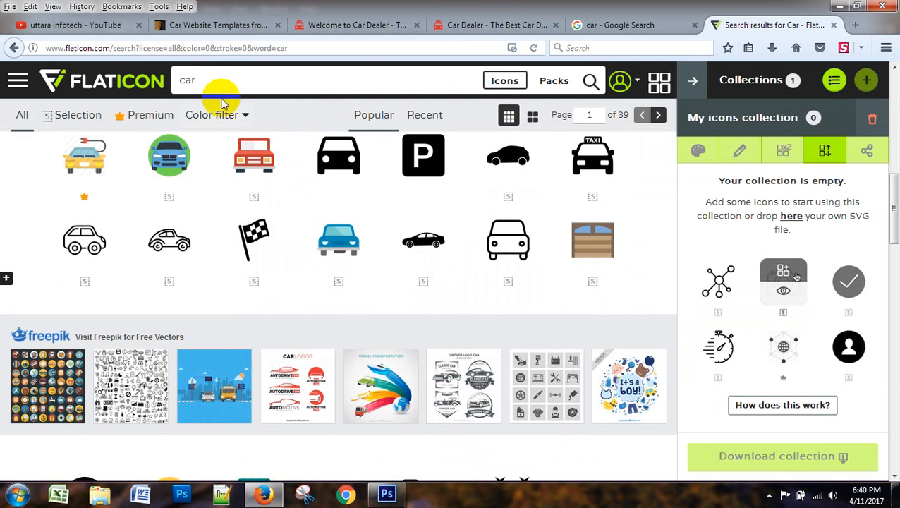
left_click_drag(207, 81, 172, 82)
type("man")
key("Return")
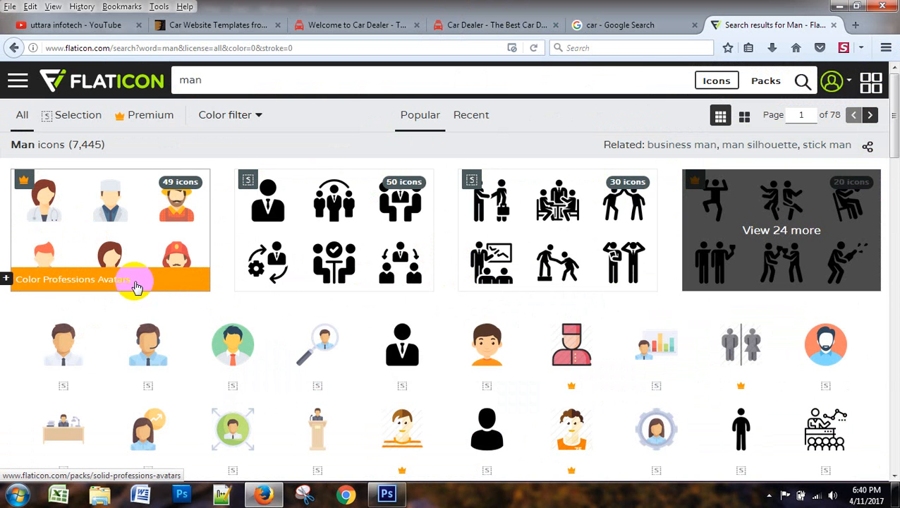
right_click(79, 277)
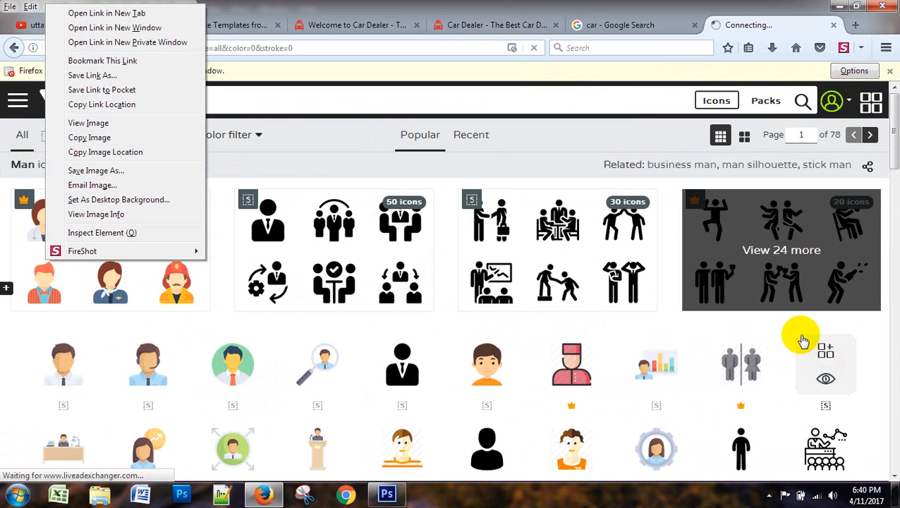
left_click(620, 26)
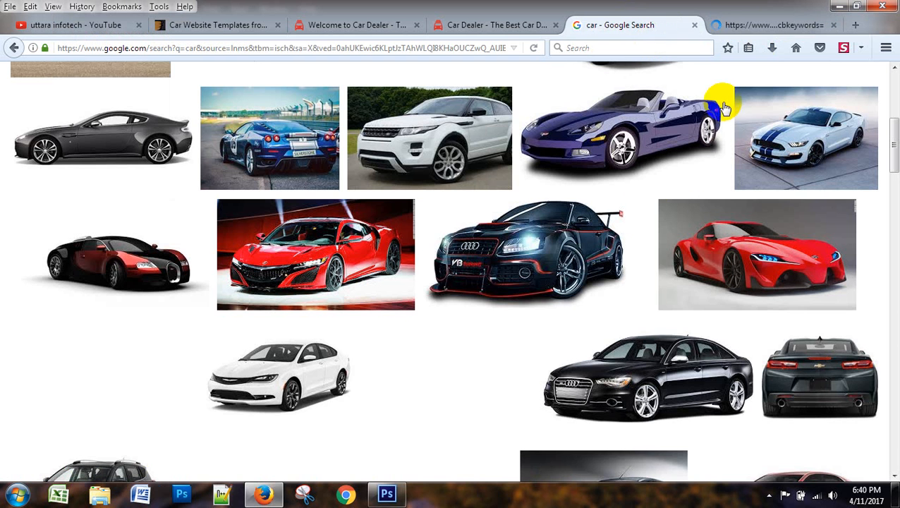
left_click(803, 25)
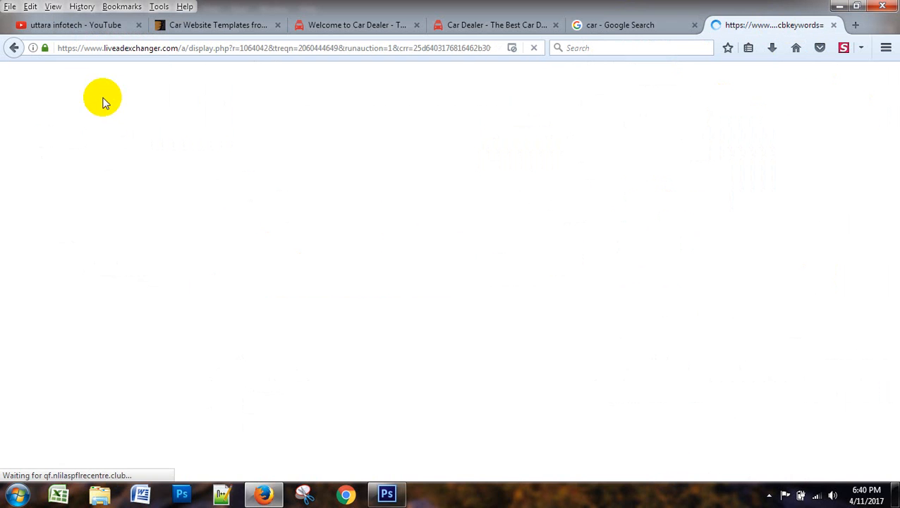
left_click(12, 47)
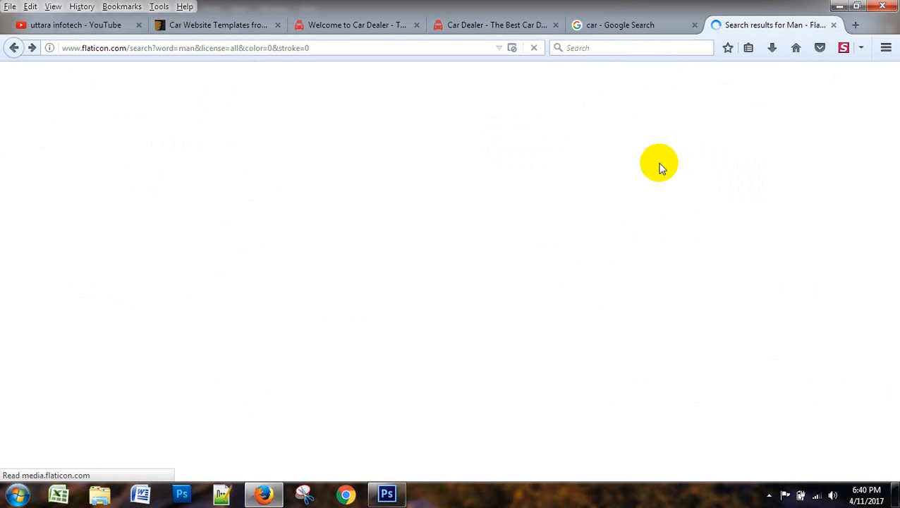
left_click(462, 25)
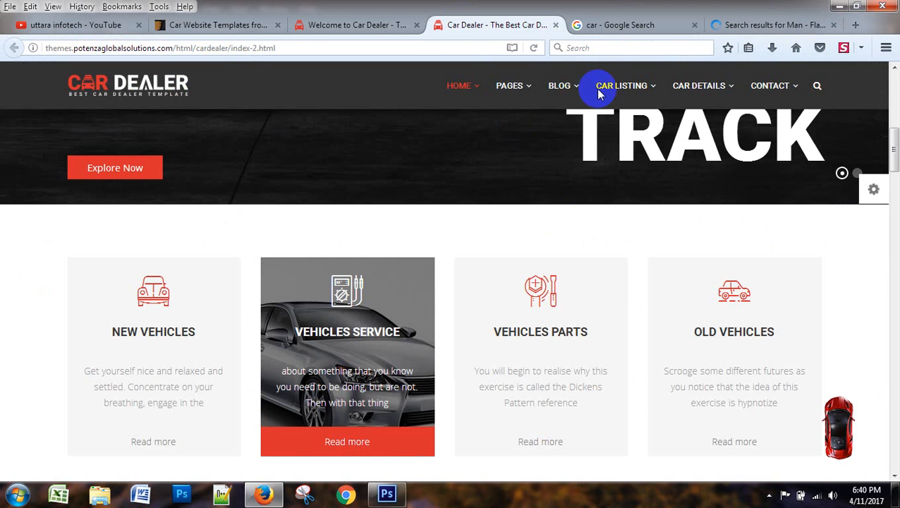
left_click(783, 25)
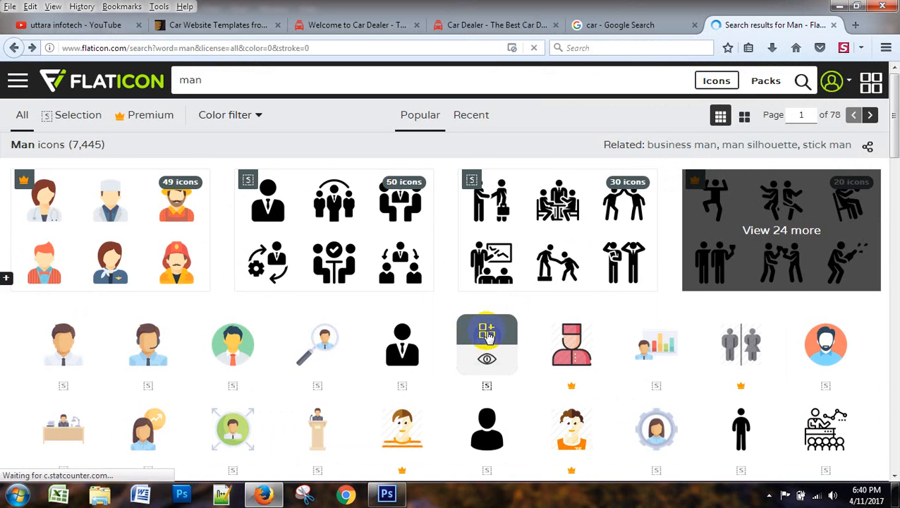
- Find the red-haired Showman icon with the bow tie in the man results and open its page
scroll(471, 345, "down", 2)
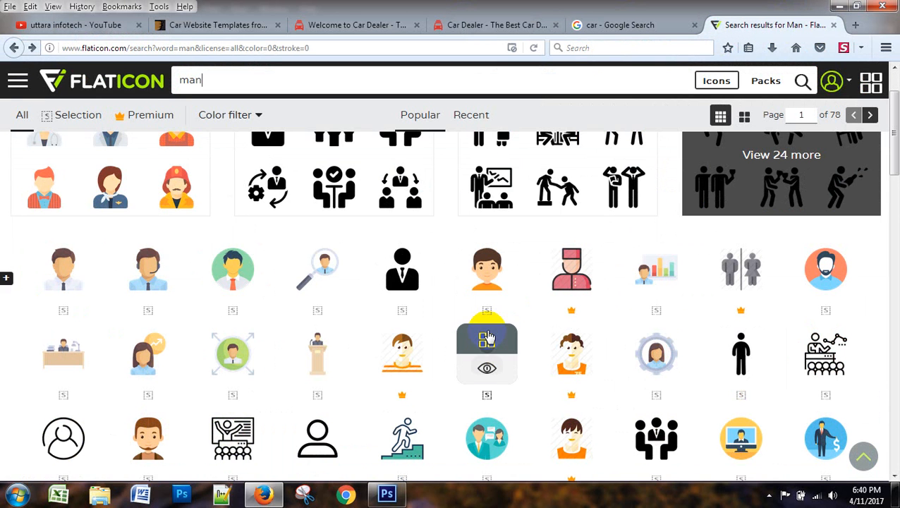
scroll(487, 339, "down", 6)
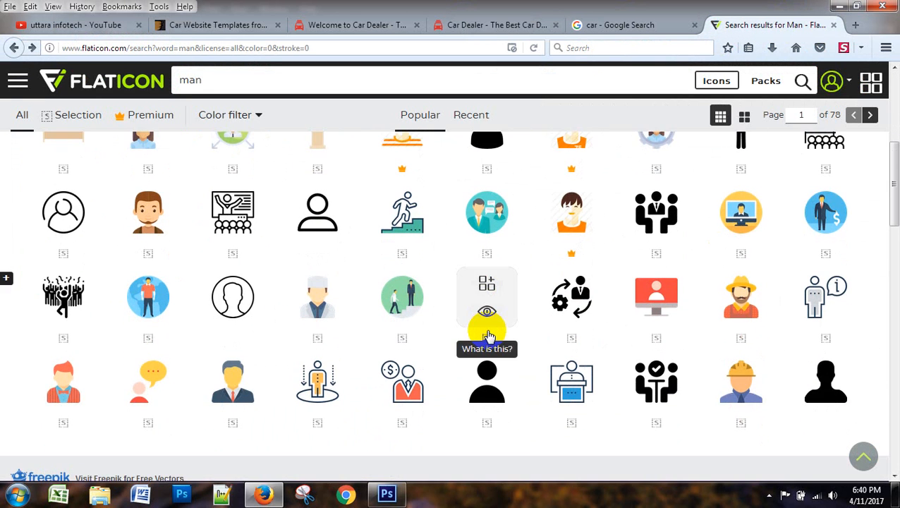
left_click(60, 398)
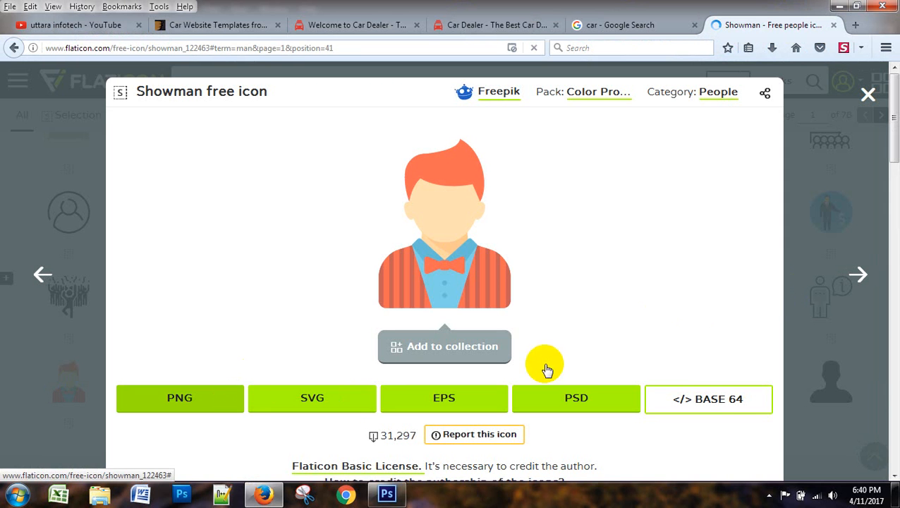
- Download the Showman icon as a 24 px PNG using the free download option and save the file
left_click(180, 398)
scroll(375, 315, "down", 3)
left_click(392, 233)
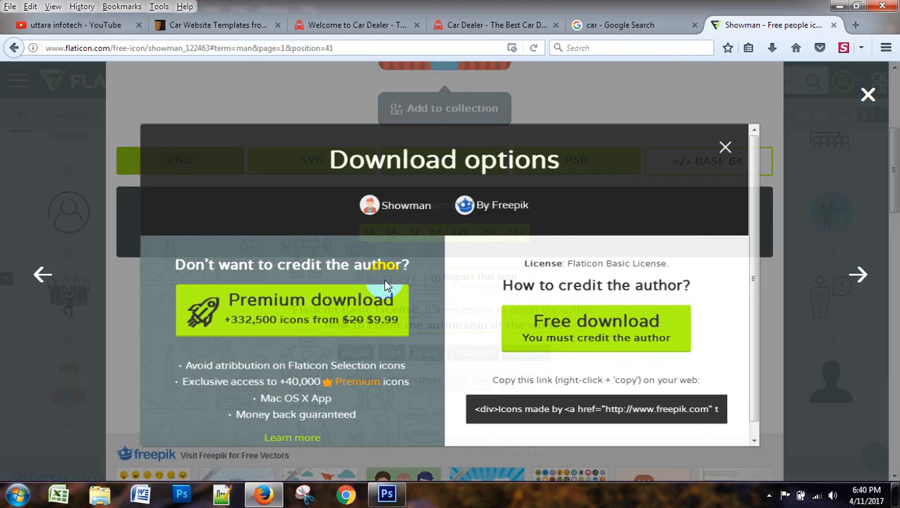
left_click(554, 332)
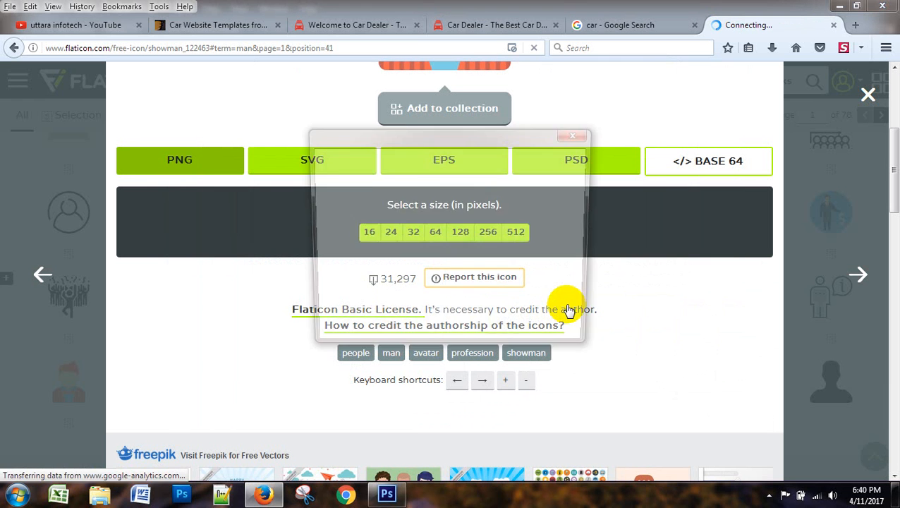
left_click(363, 255)
left_click(498, 317)
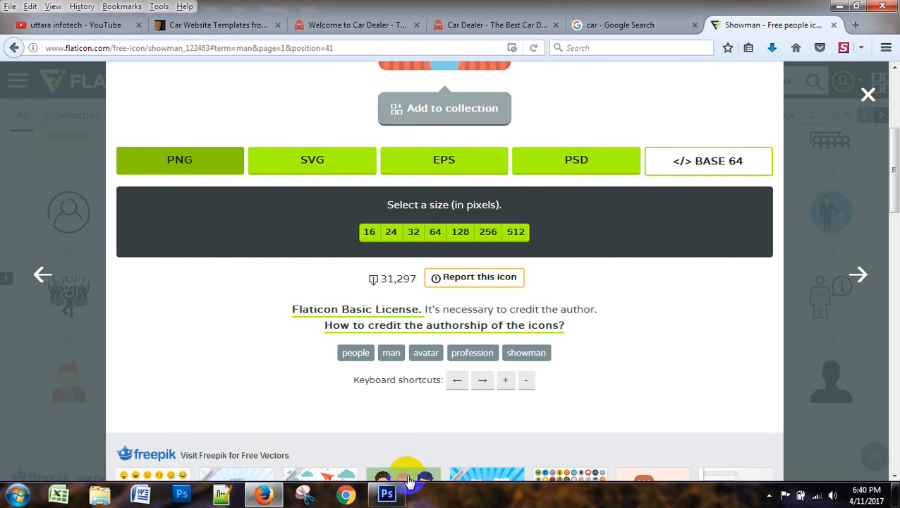
left_click(392, 495)
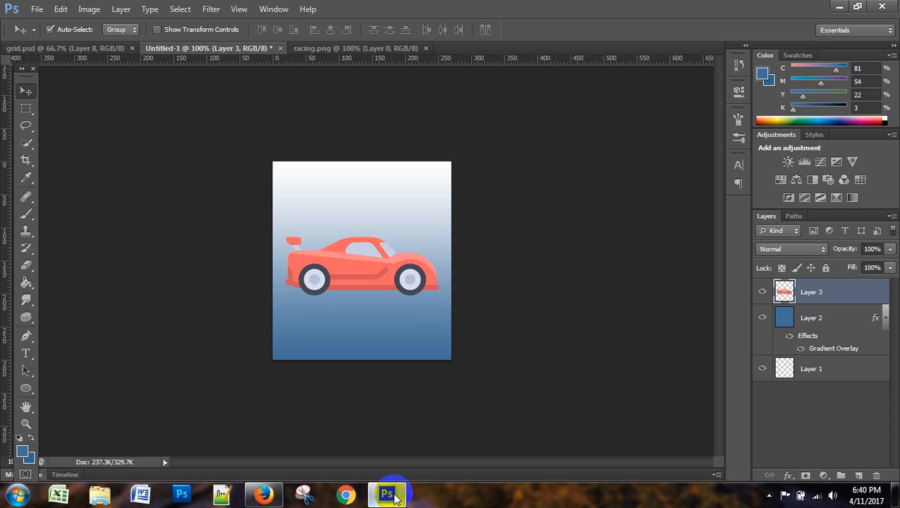
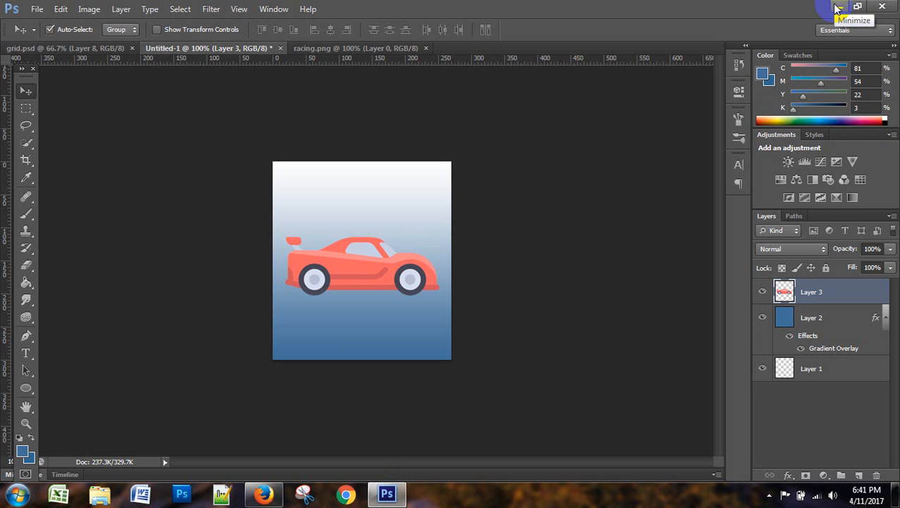
mouse_move(262, 498)
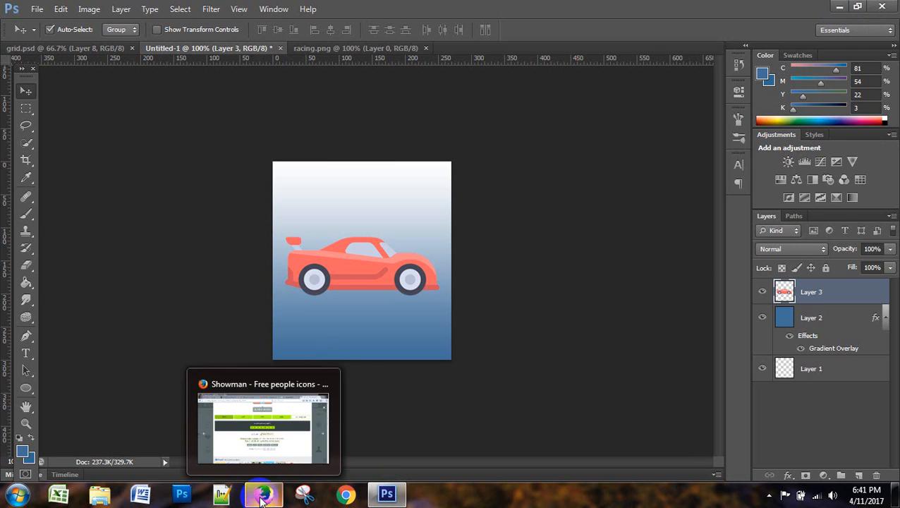
left_click(262, 499)
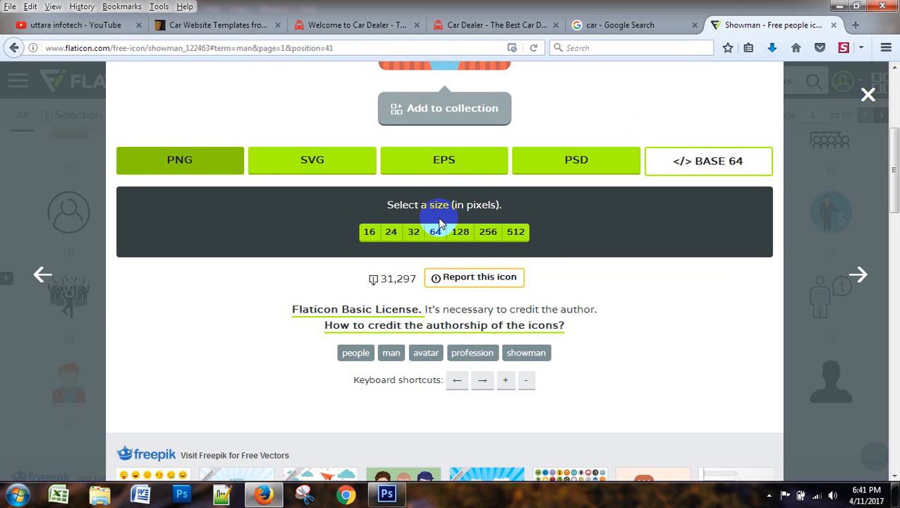
left_click(389, 496)
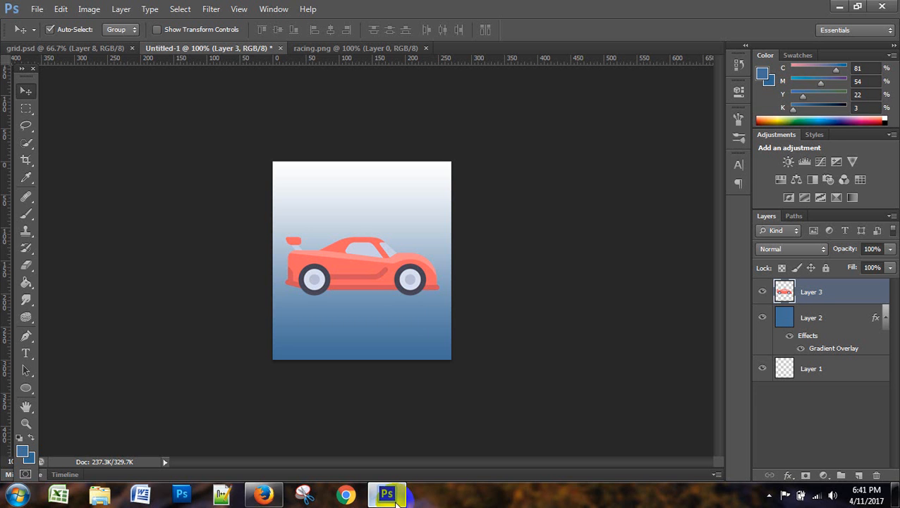
left_click(397, 498)
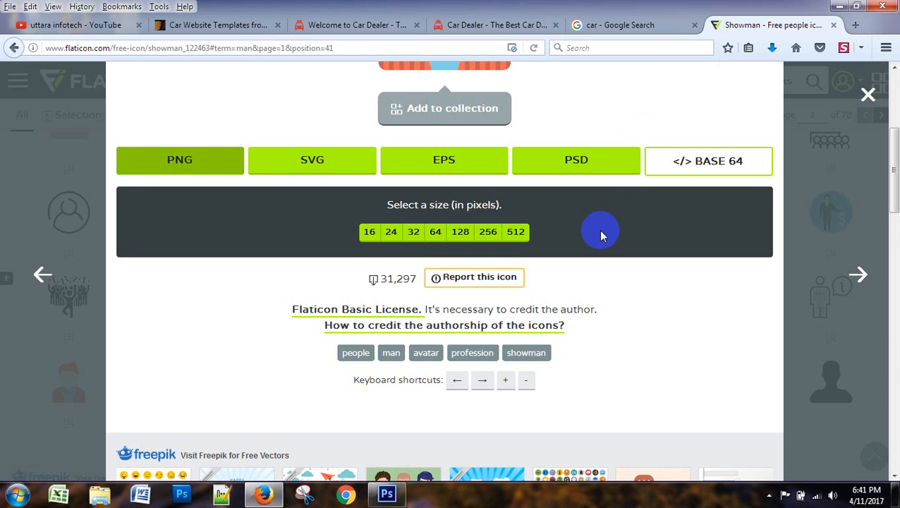
scroll(600, 232, "up", 3)
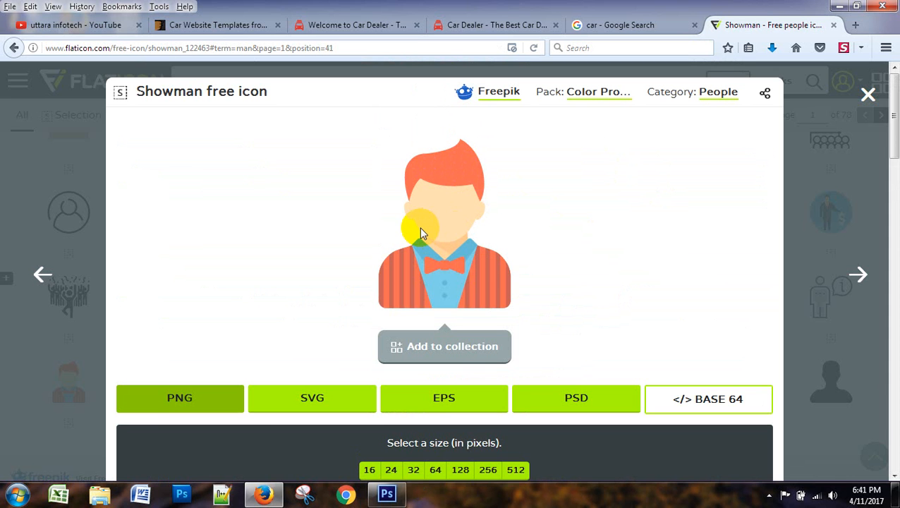
scroll(544, 212, "down", 1)
scroll(544, 212, "down", 3)
scroll(551, 255, "down", 2)
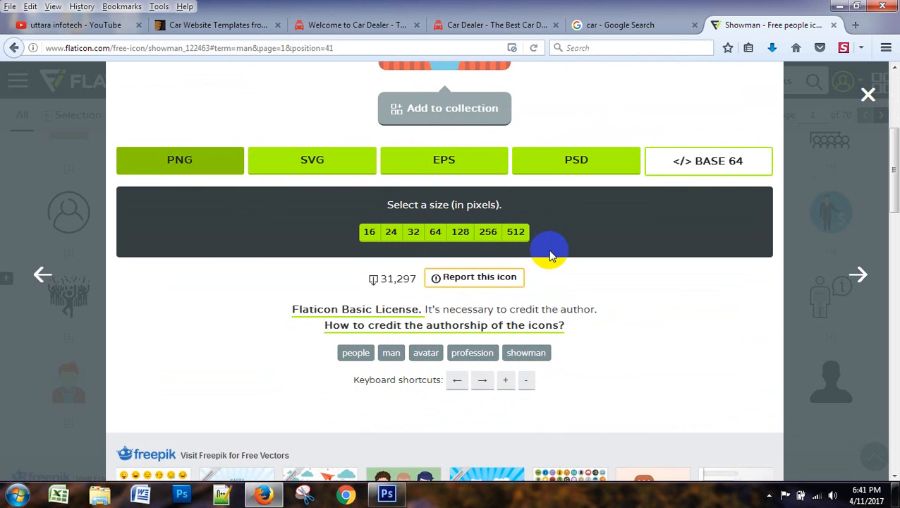
scroll(563, 190, "down", 2)
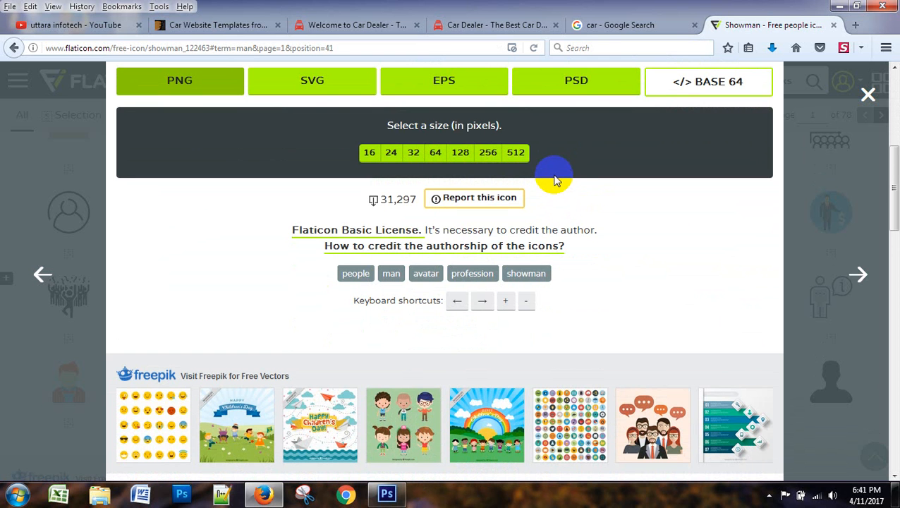
- Look over the Showman page and its icon pack, and open the folder containing the downloaded showman.png
scroll(605, 241, "up", 6)
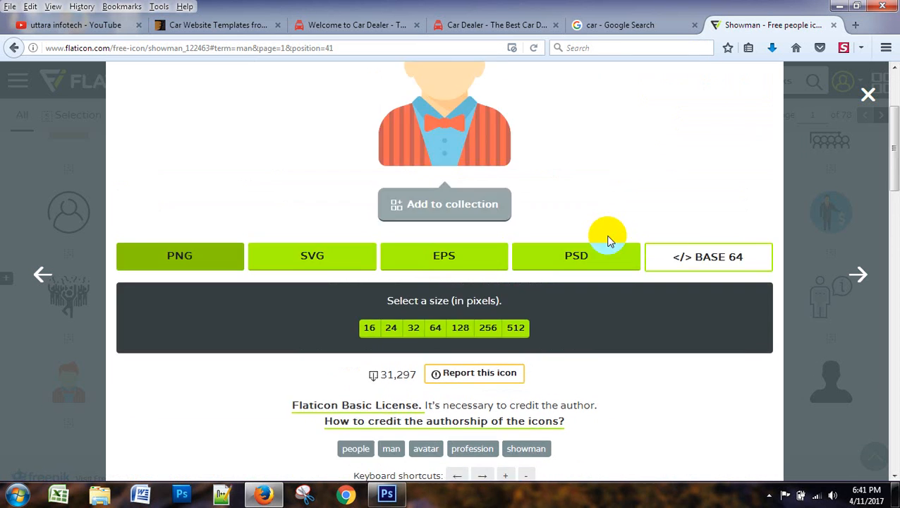
scroll(608, 239, "down", 8)
scroll(609, 235, "down", 8)
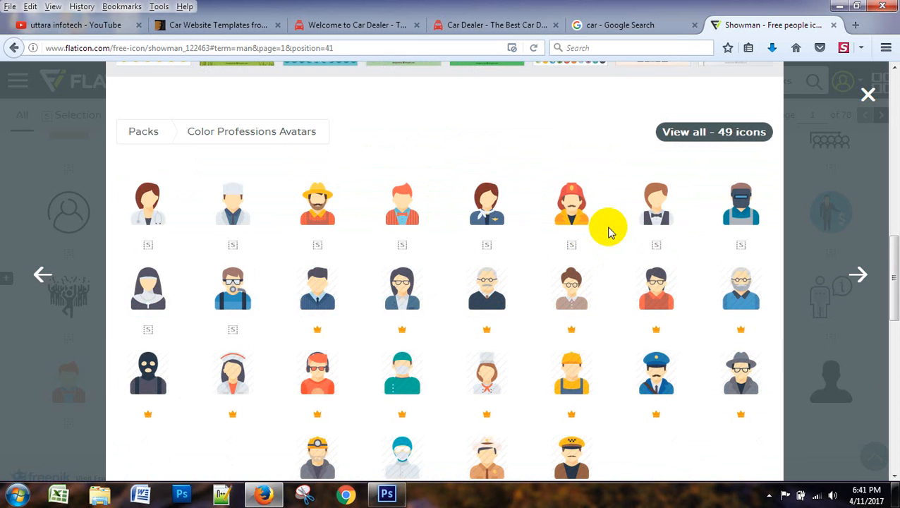
scroll(609, 233, "up", 15)
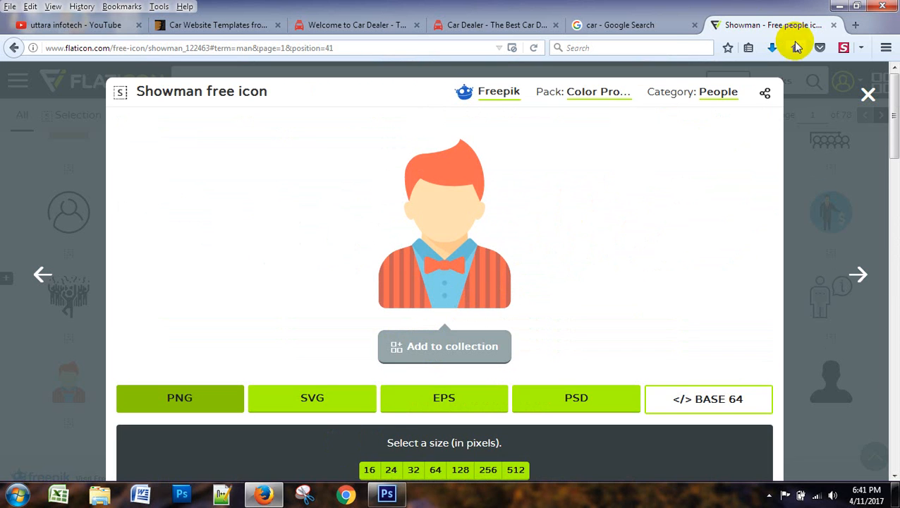
left_click(772, 48)
right_click(604, 85)
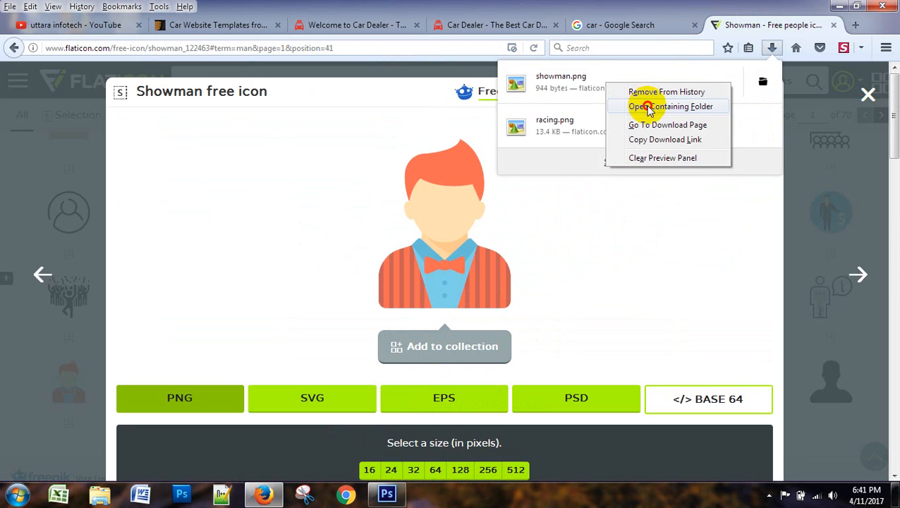
left_click(647, 106)
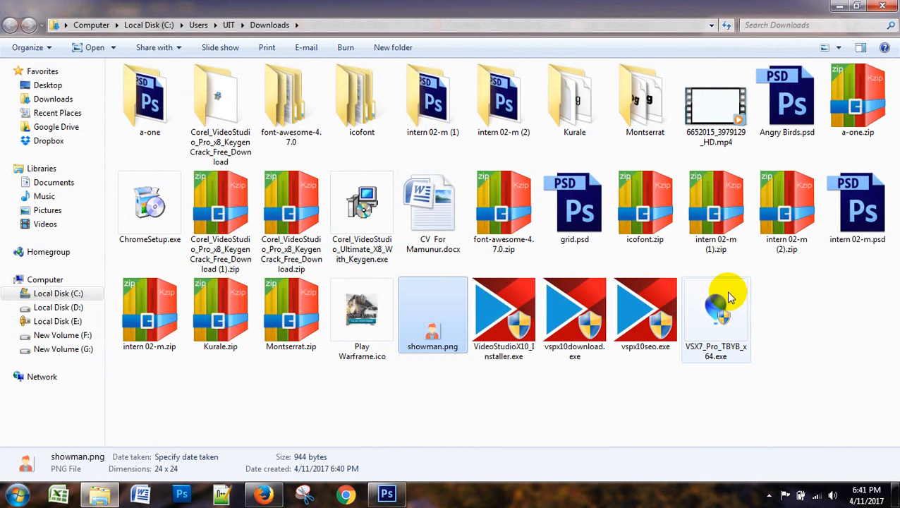
- Copy showman.png from the Downloads folder and paste it onto the desktop
right_click(426, 330)
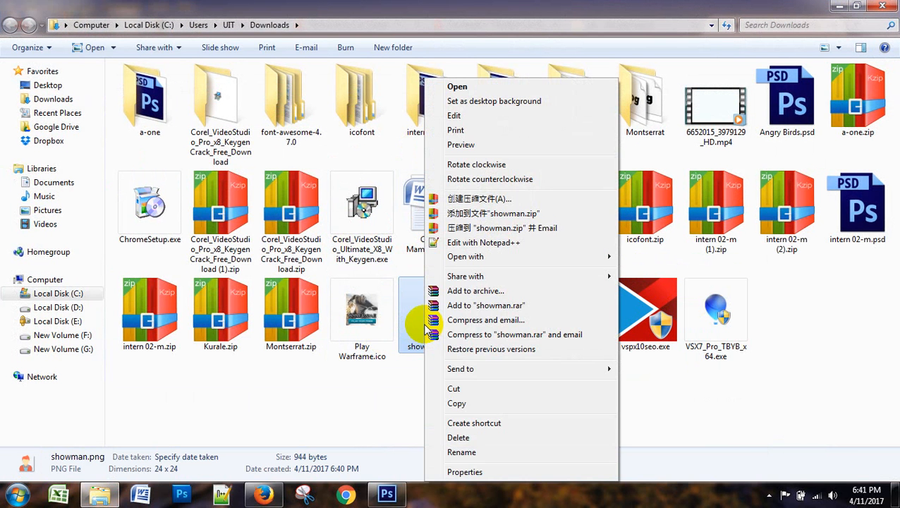
left_click(457, 403)
left_click(842, 7)
right_click(536, 196)
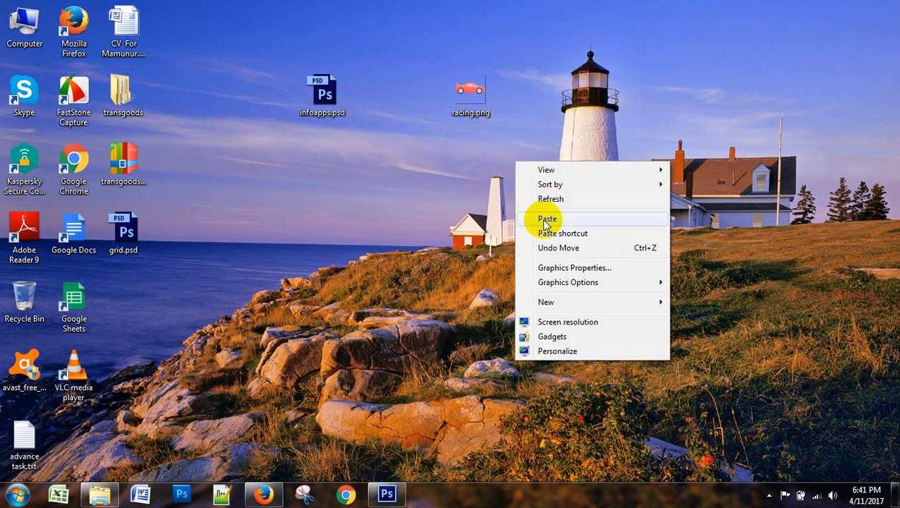
left_click(541, 218)
left_click(648, 183)
left_click(532, 100)
- Switch to Photoshop and open showman.png from the desktop
left_click(389, 493)
left_click(36, 9)
left_click(47, 36)
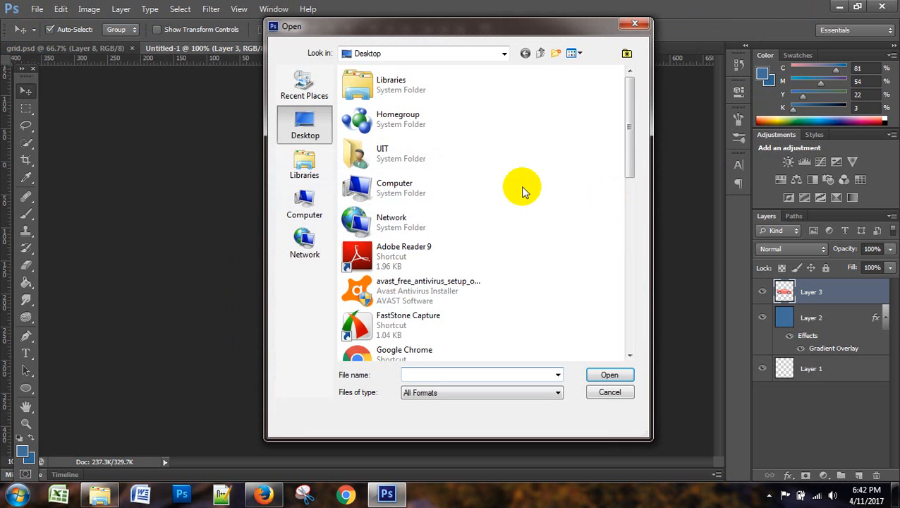
left_click_drag(630, 145, 628, 342)
left_click(388, 304)
left_click(609, 374)
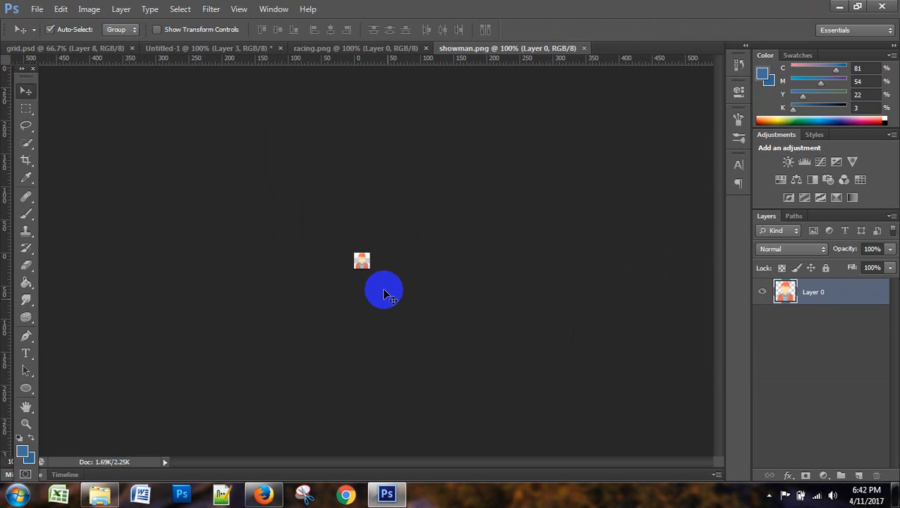
- Place the Showman icon in the side window of the car in racing.png and scale its width to 95%
left_click_drag(363, 267, 384, 226)
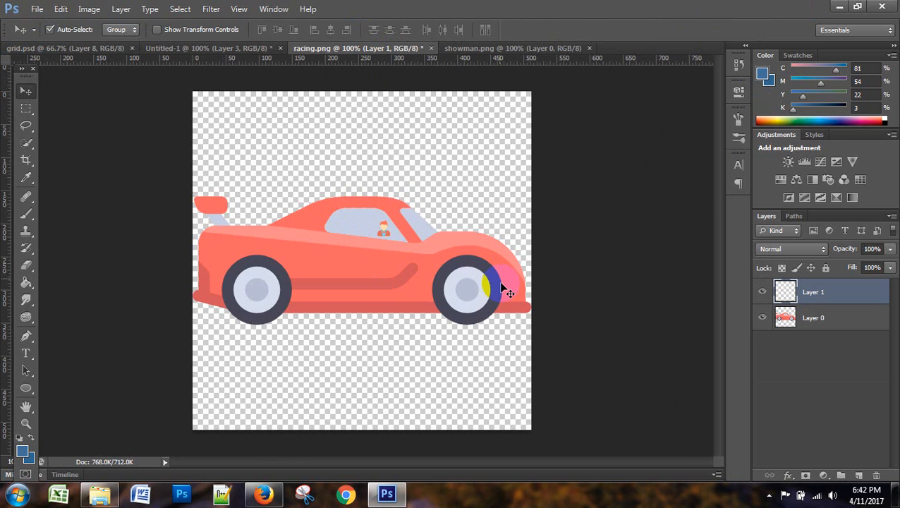
key("ctrl+plus")
key("ctrl+plus")
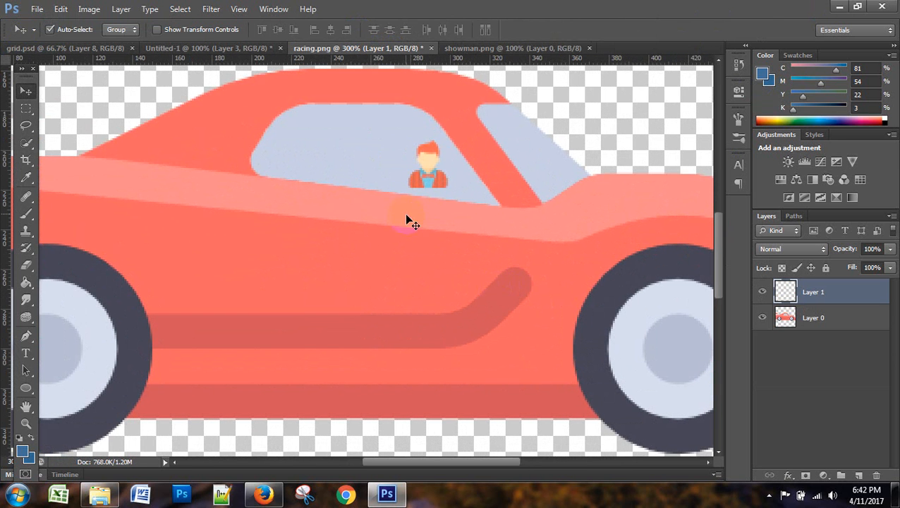
key("ctrl+t")
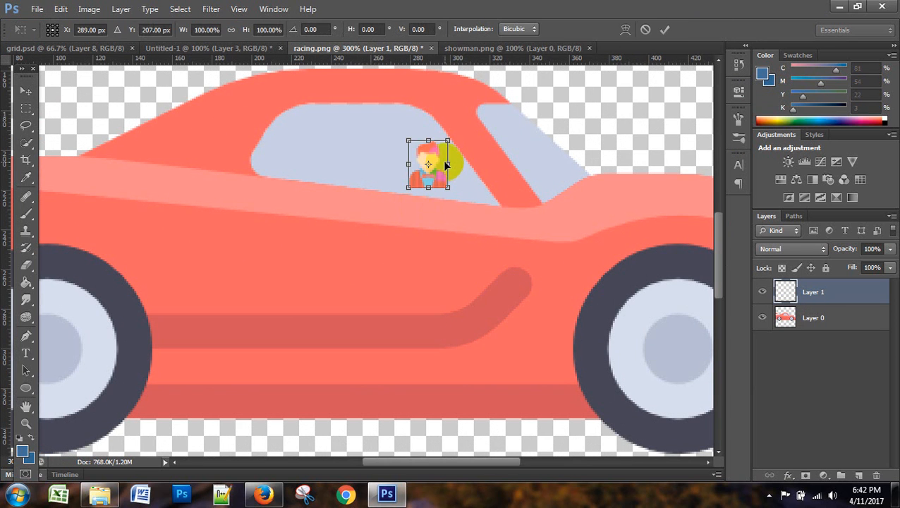
mouse_move(408, 164)
left_mouse_down()
mouse_move(440, 164)
mouse_move(410, 163)
left_mouse_up()
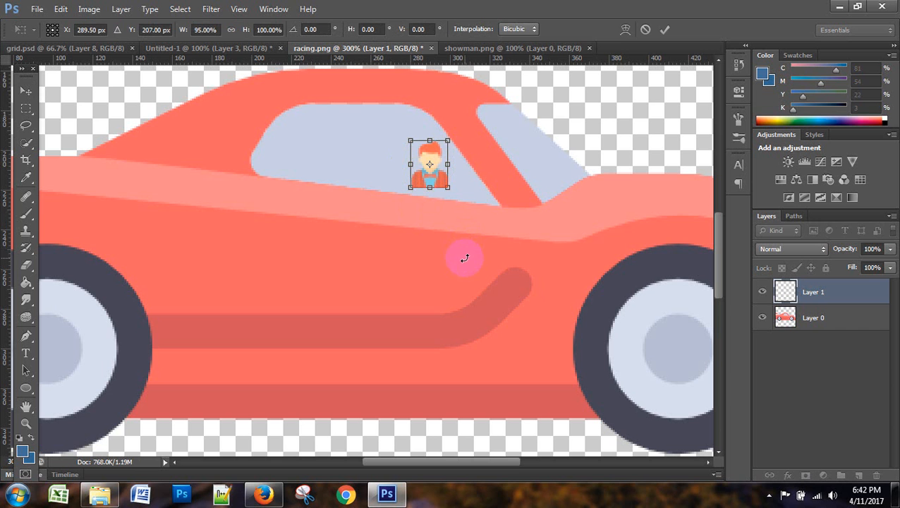
left_click(28, 91)
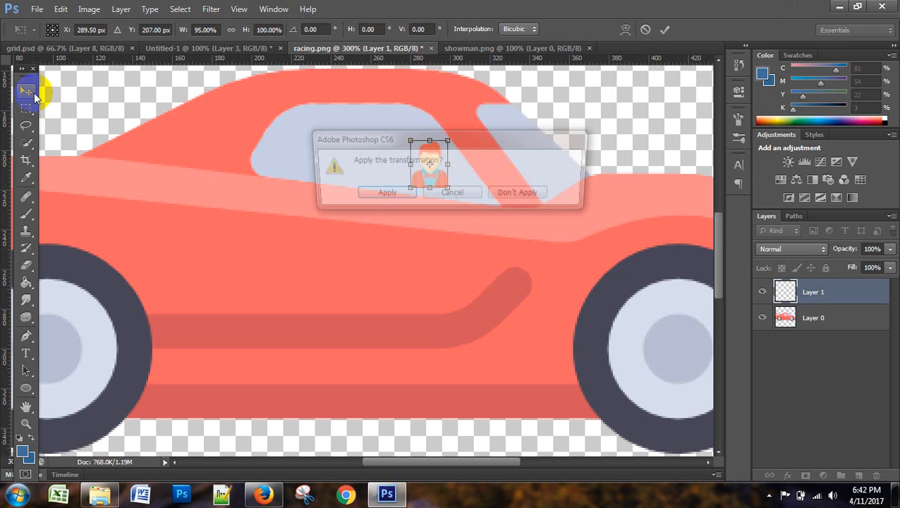
left_click(385, 194)
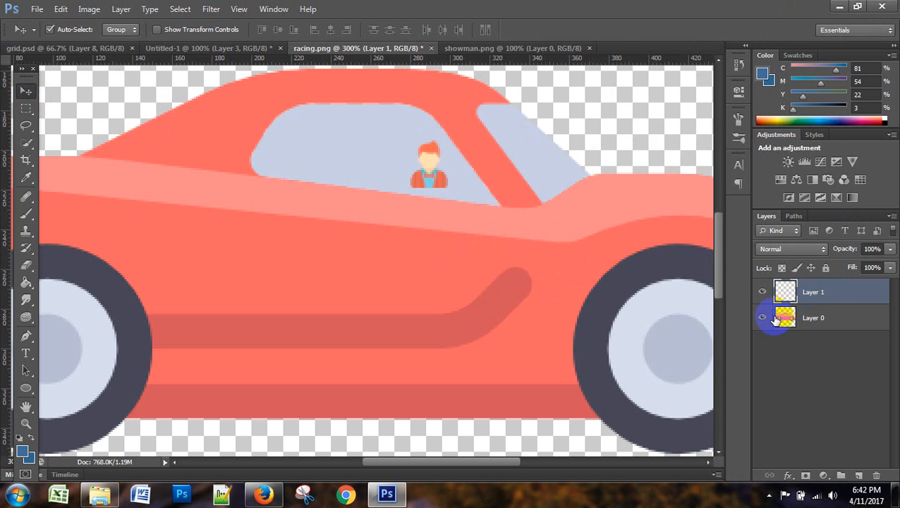
- Hide the man's layer in racing.png, and close the showman.png and racing.png documents
left_click(763, 292)
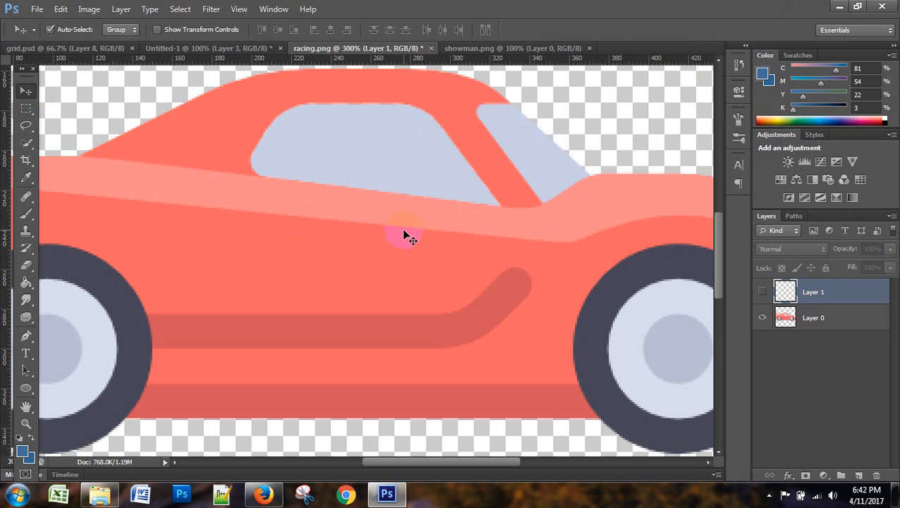
scroll(405, 235, "down", 2)
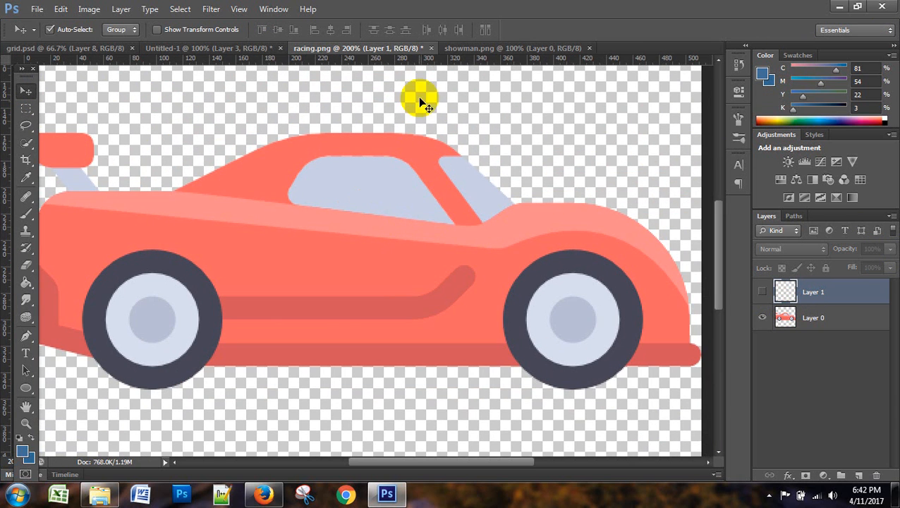
left_click(447, 49)
left_click_drag(135, 353, 418, 211)
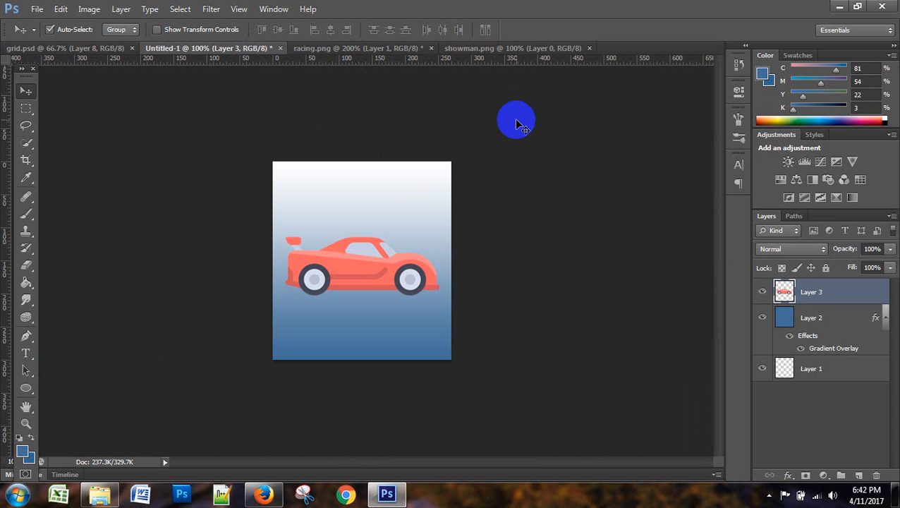
left_click(557, 49)
left_click(589, 48)
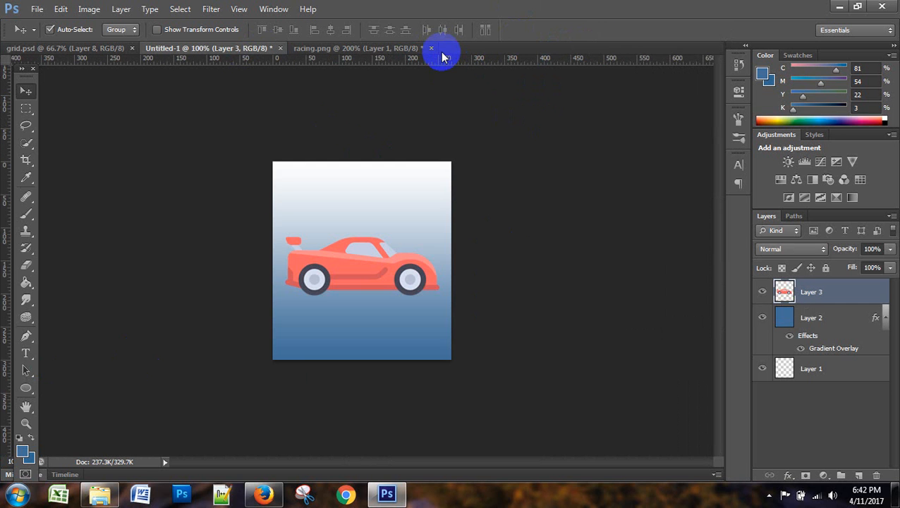
left_click(431, 48)
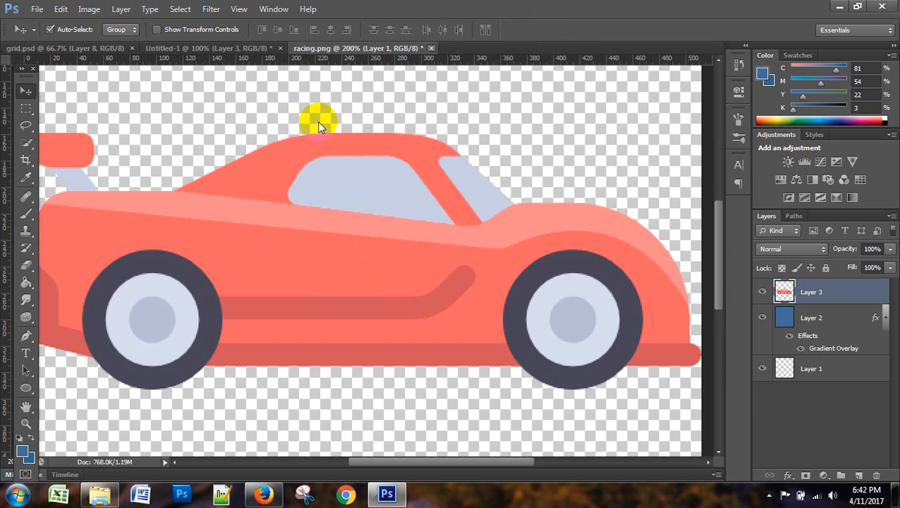
- Switch to Firefox, close the Showman preview and browse the first page of man results for another suitable icon
left_click(259, 493)
left_click(868, 94)
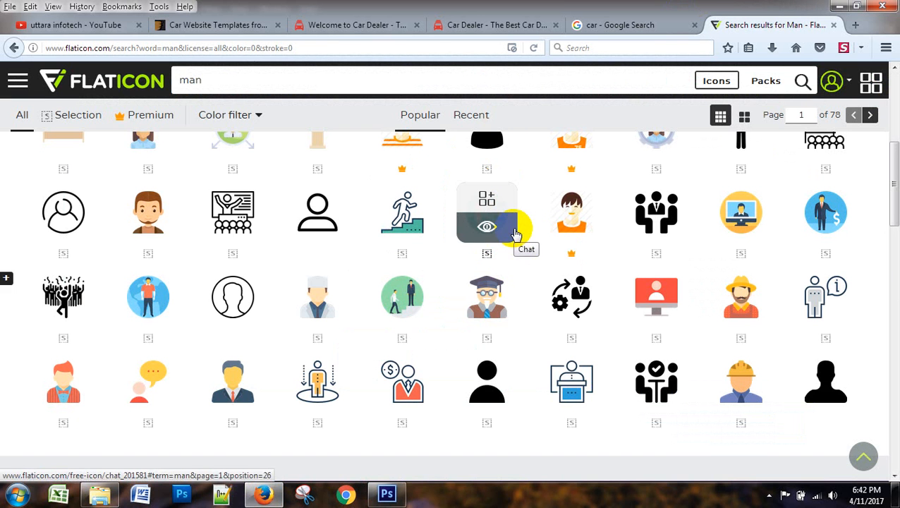
scroll(515, 233, "down", 3)
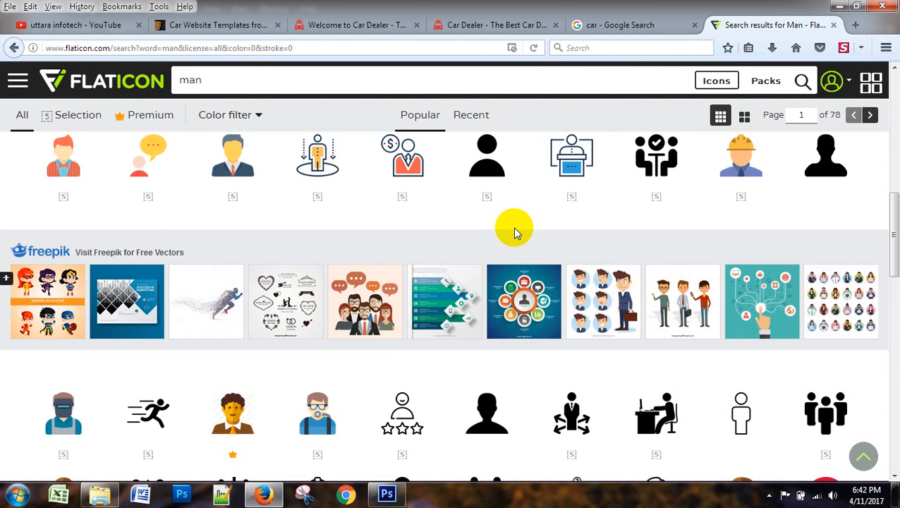
scroll(515, 233, "down", 3)
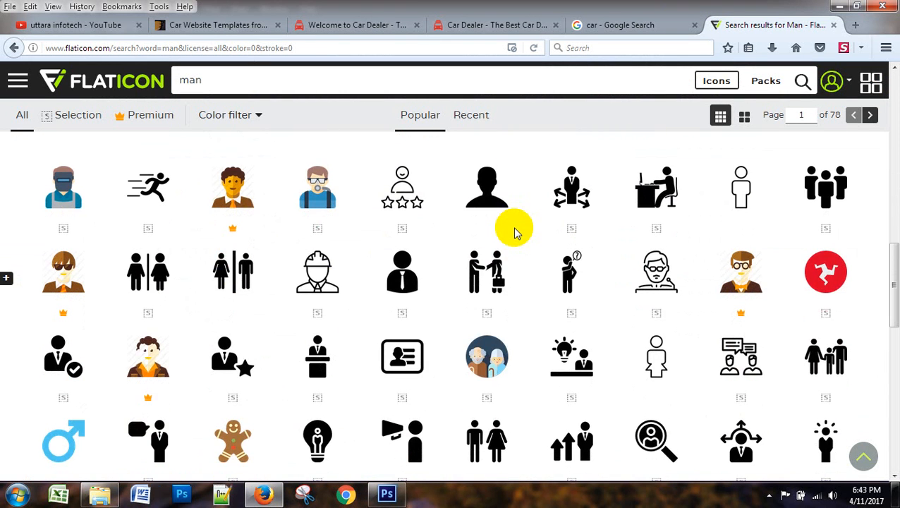
scroll(515, 233, "up", 2)
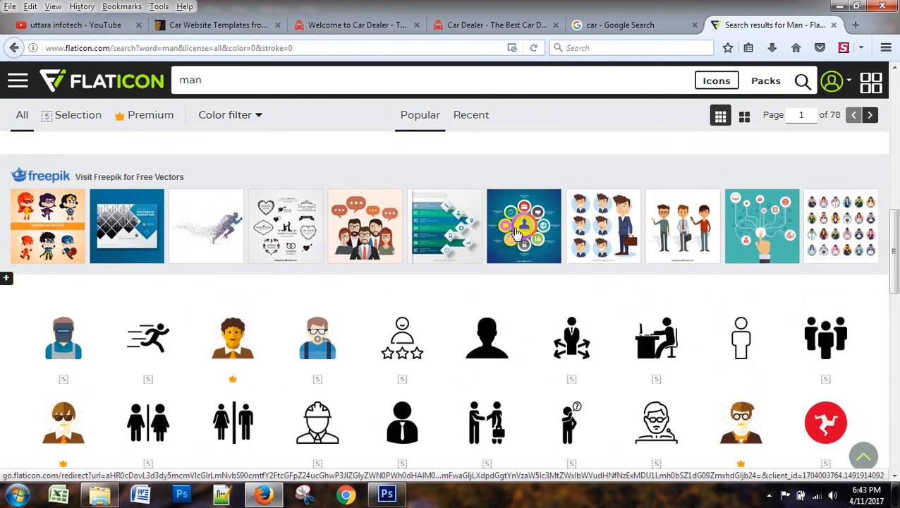
scroll(519, 233, "up", 1)
scroll(514, 231, "down", 2)
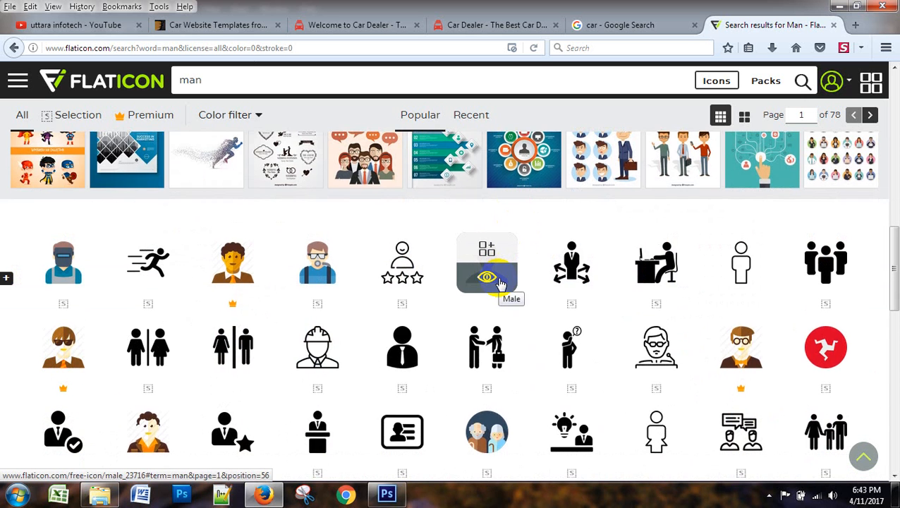
scroll(500, 283, "up", 1)
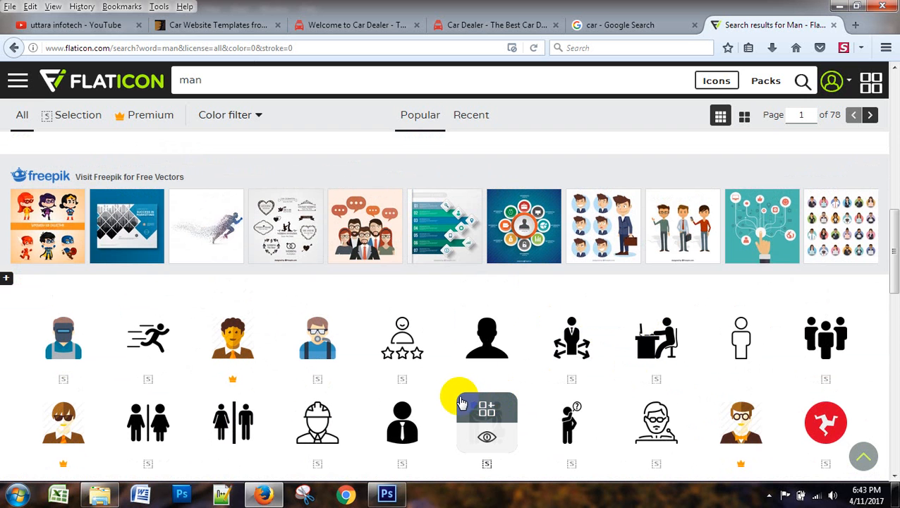
scroll(488, 297, "down", 3)
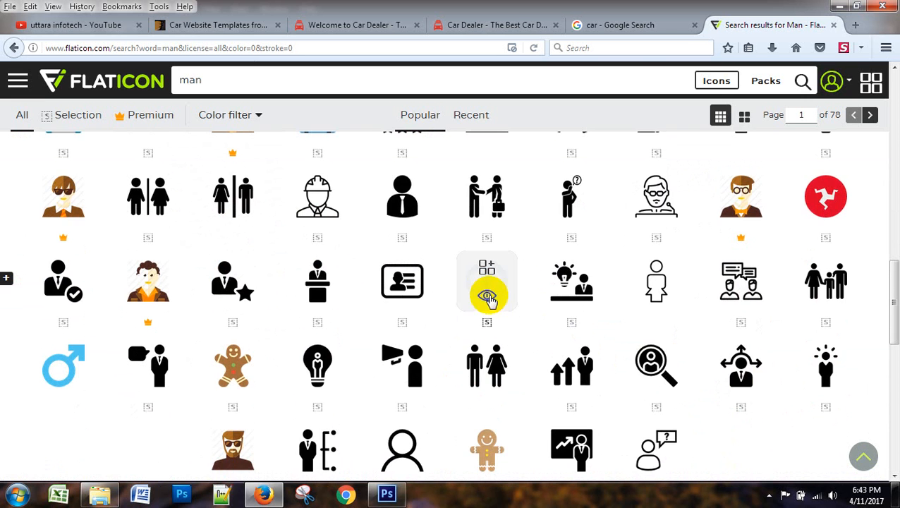
scroll(490, 299, "down", 3)
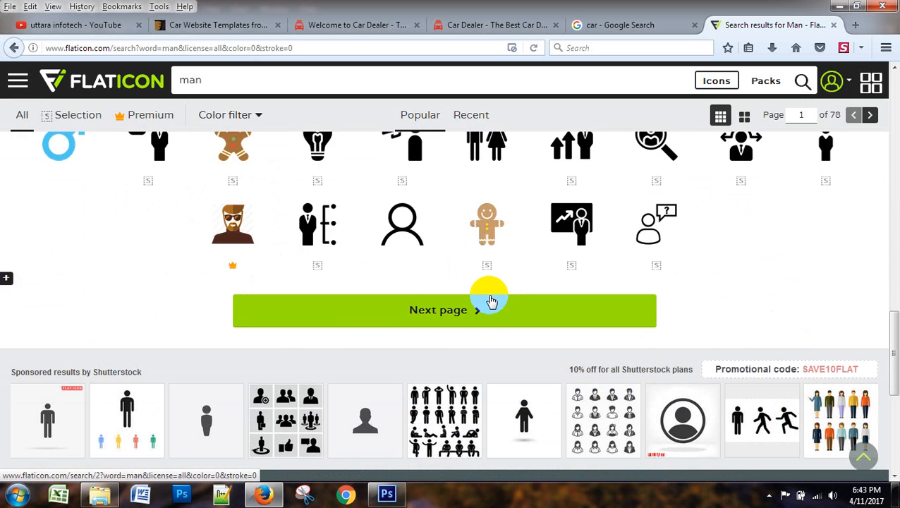
scroll(491, 301, "down", 3)
scroll(491, 302, "up", 8)
scroll(490, 299, "up", 3)
scroll(489, 299, "up", 1)
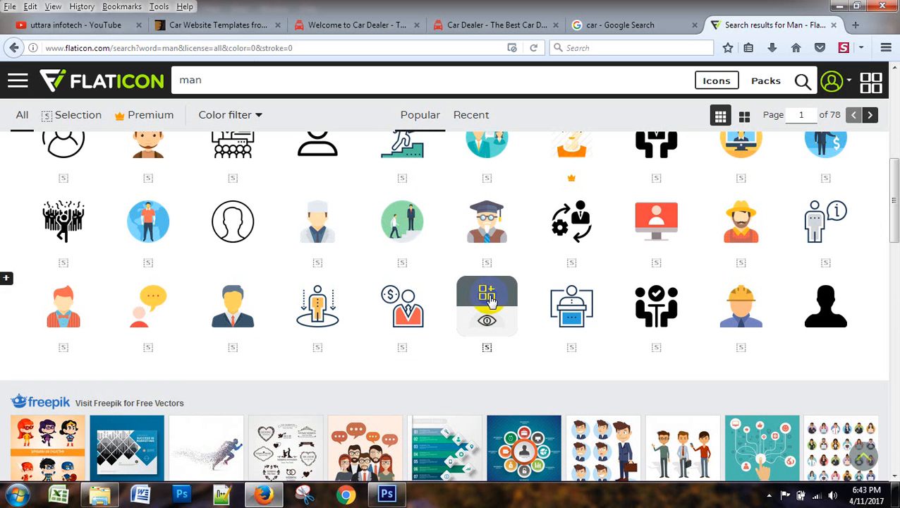
scroll(491, 301, "up", 1)
scroll(491, 301, "up", 1)
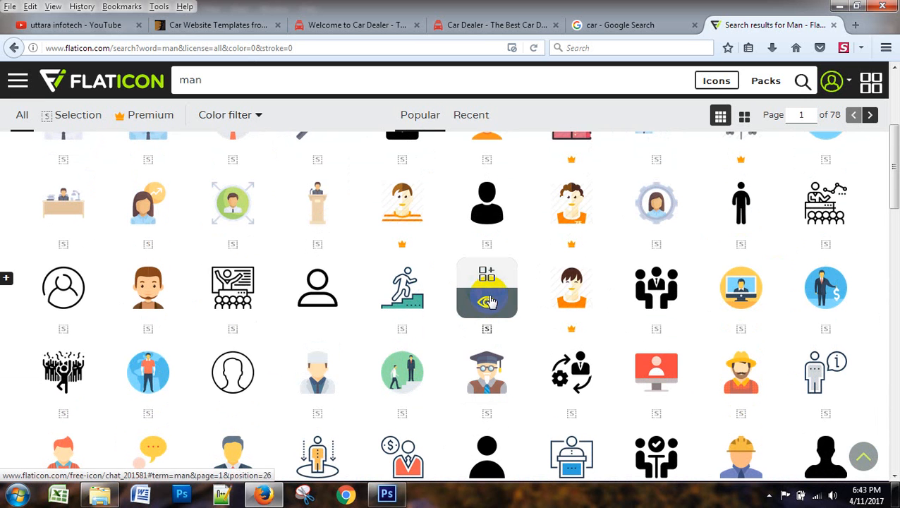
scroll(490, 301, "up", 2)
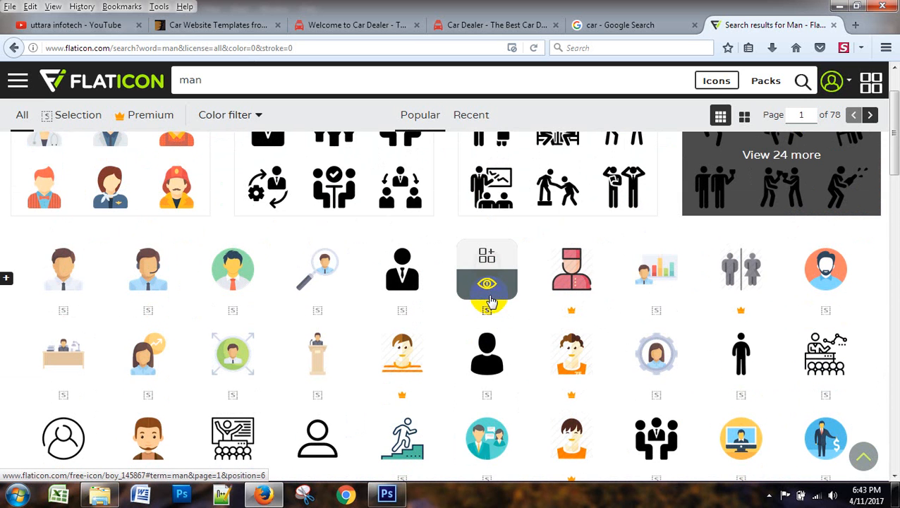
scroll(490, 301, "up", 1)
- Open the Color Professions Avatars pack and look through its icons and the packs that match its style
left_click(173, 277)
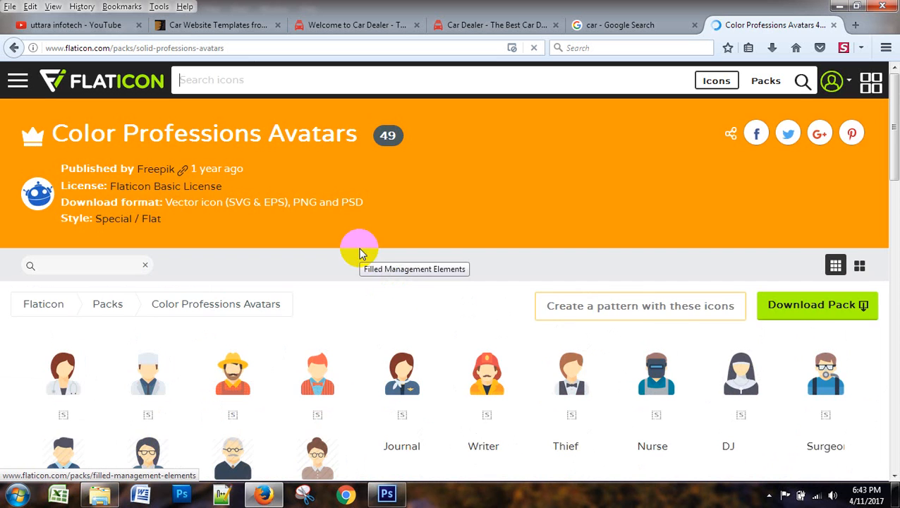
scroll(373, 250, "down", 2)
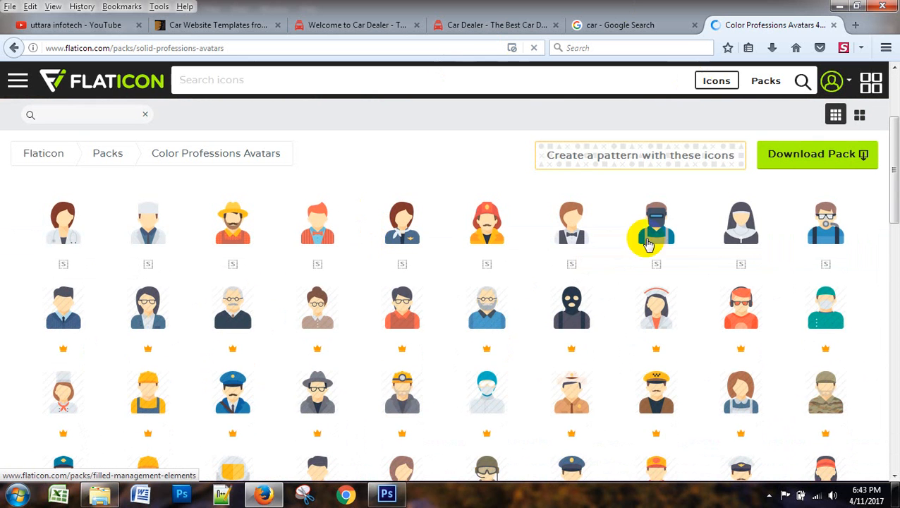
scroll(583, 303, "down", 3)
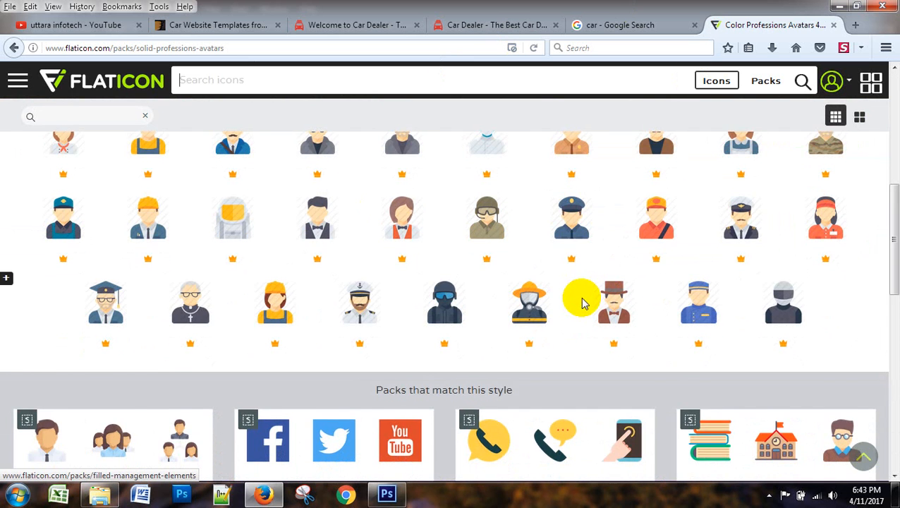
scroll(583, 303, "down", 3)
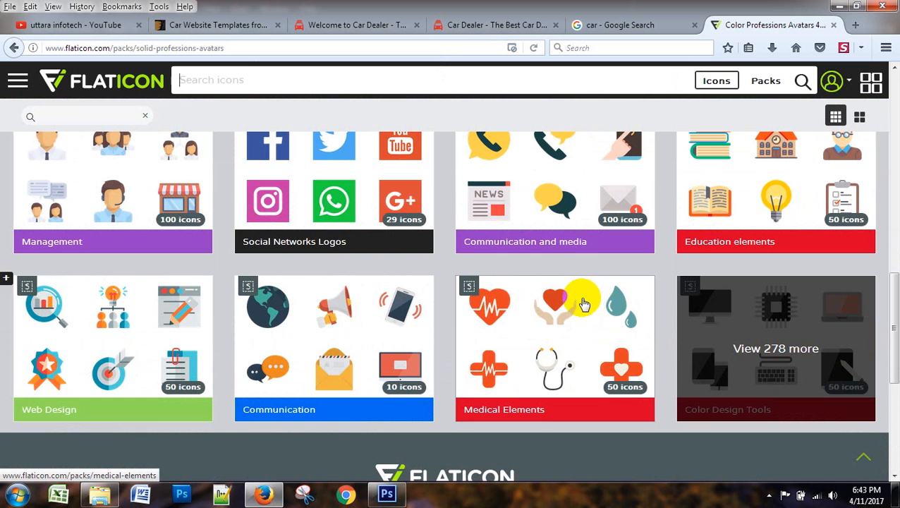
- Open the Management icon pack and look through its first page of icons
scroll(583, 303, "up", 1)
left_click(146, 271)
scroll(629, 190, "down", 3)
scroll(633, 196, "down", 2)
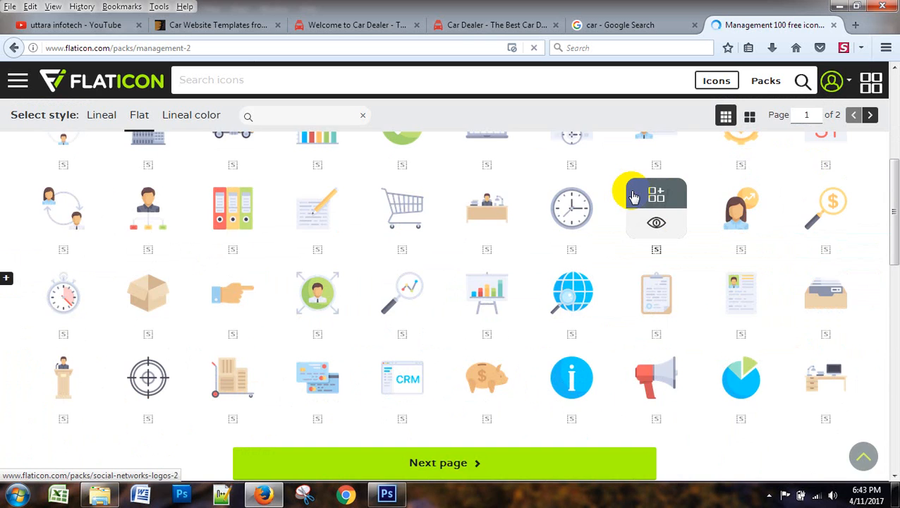
scroll(633, 196, "down", 7)
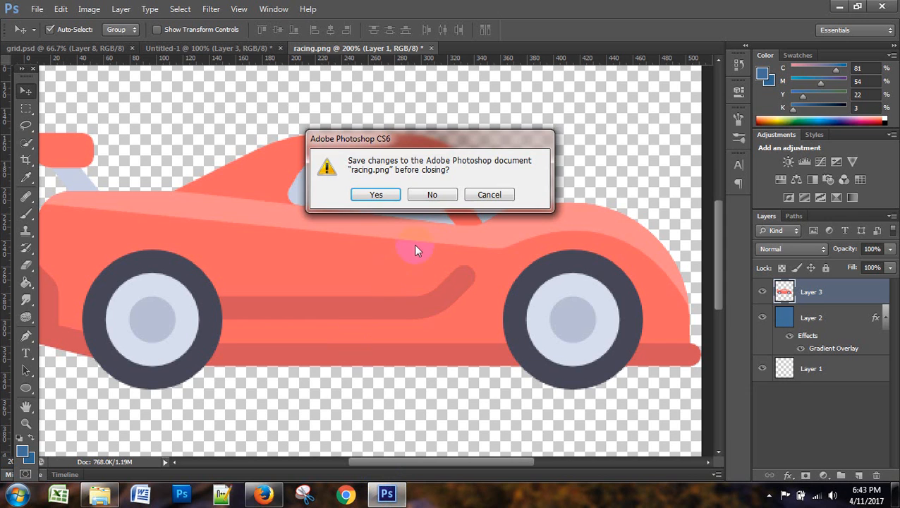
left_click(489, 195)
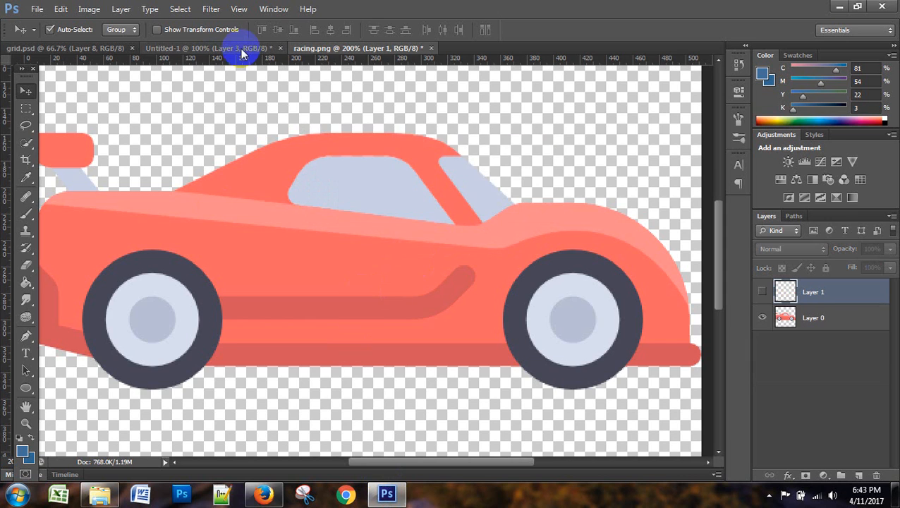
left_click(240, 48)
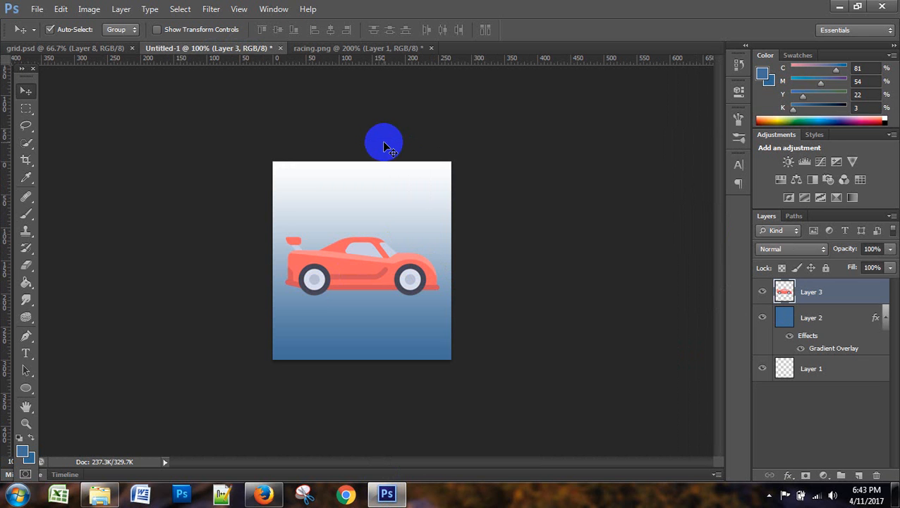
left_click(33, 10)
left_click(97, 176)
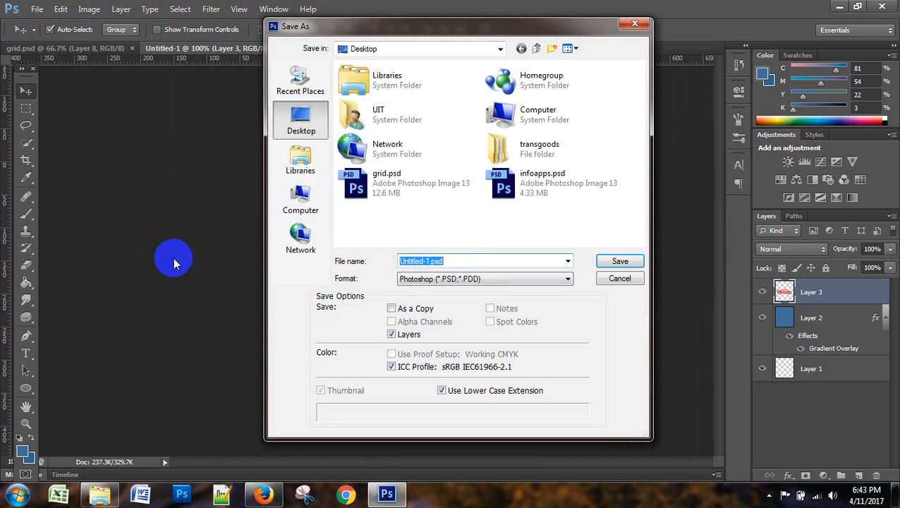
left_click(452, 278)
left_click(458, 427)
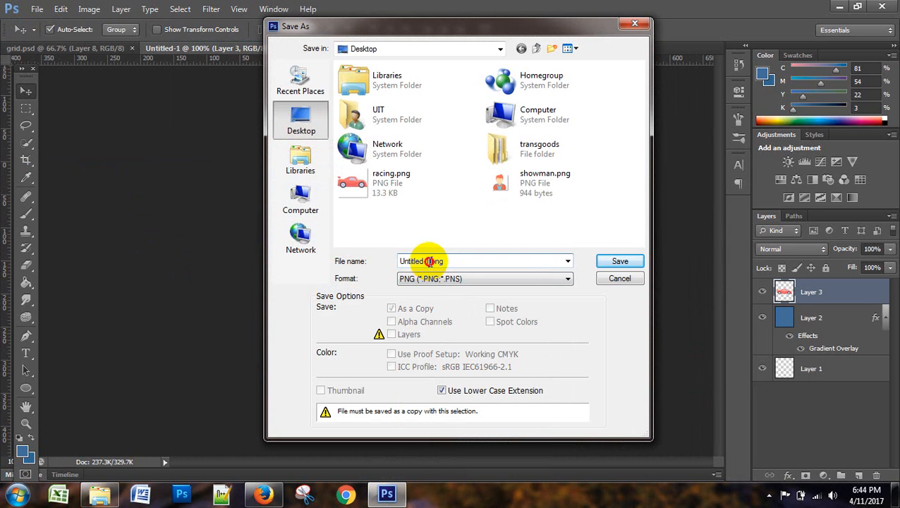
left_click_drag(430, 261, 367, 261)
left_click(634, 24)
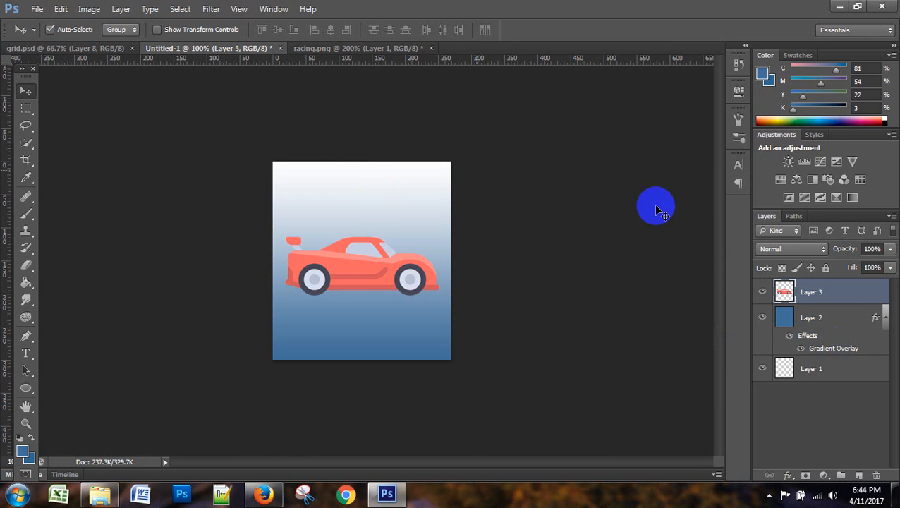
- Select Layer 2 and Layer 3 in Untitled-1, and hide Layer 8 in the Features group of grid.psd
left_click(824, 326)
left_click(826, 299, "shift")
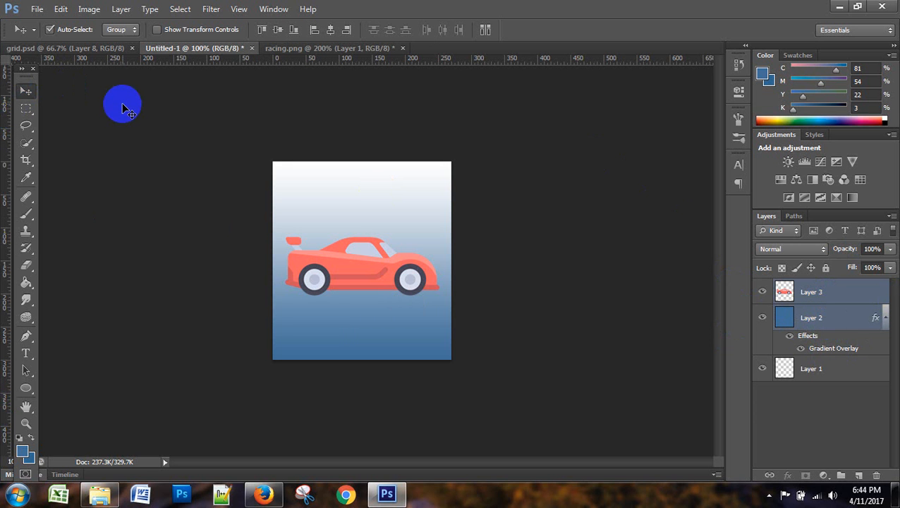
left_click(91, 50)
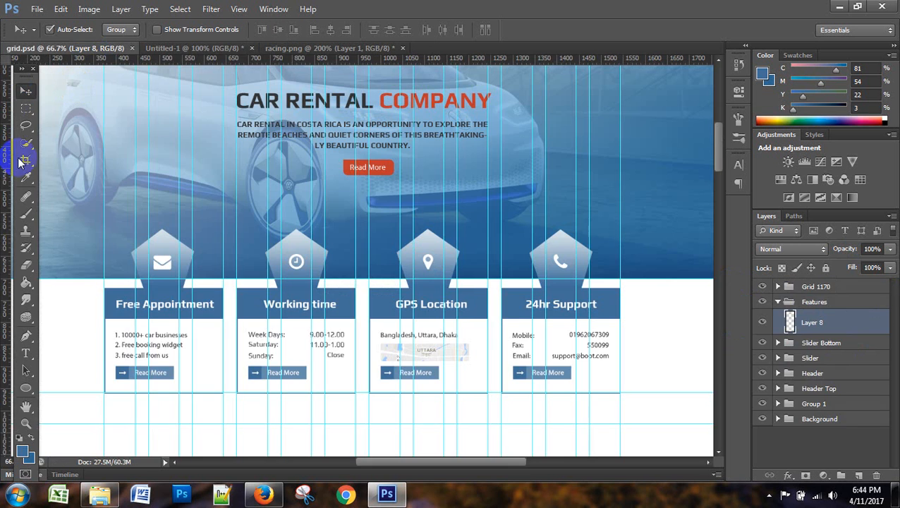
left_click(205, 48)
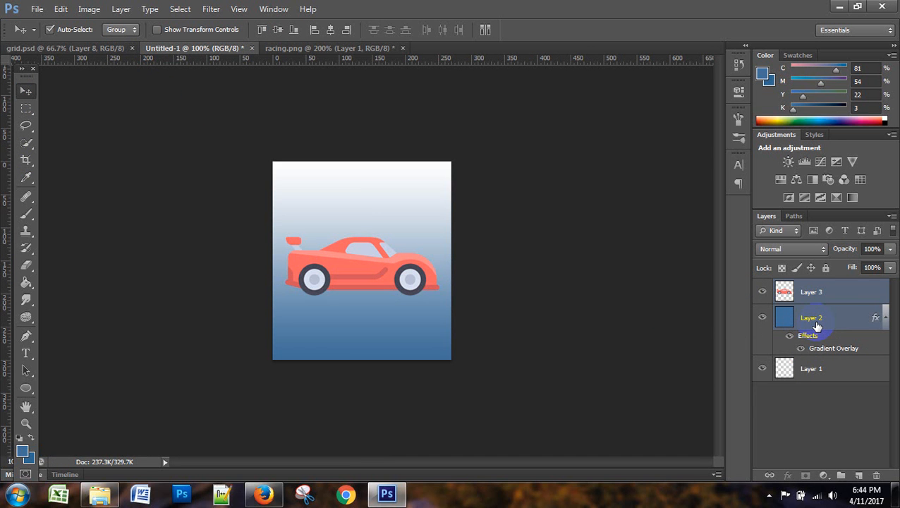
left_click(94, 49)
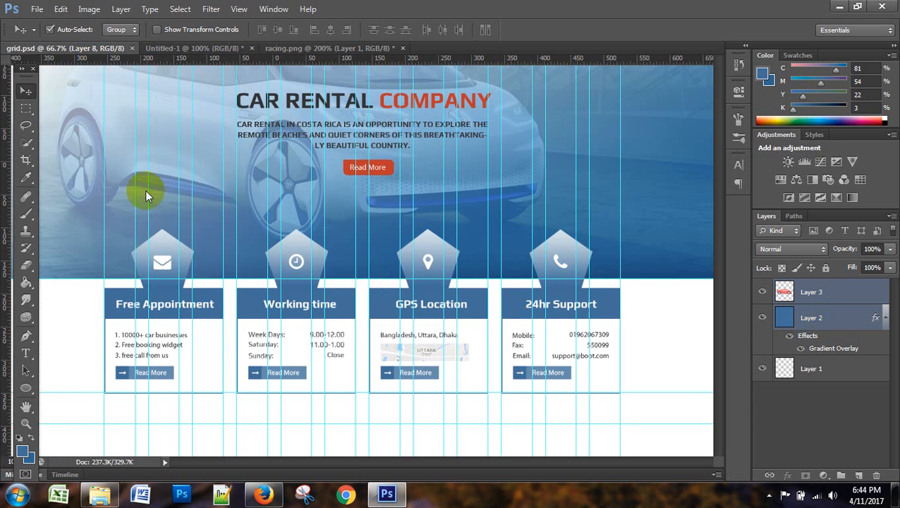
scroll(509, 353, "down", 8)
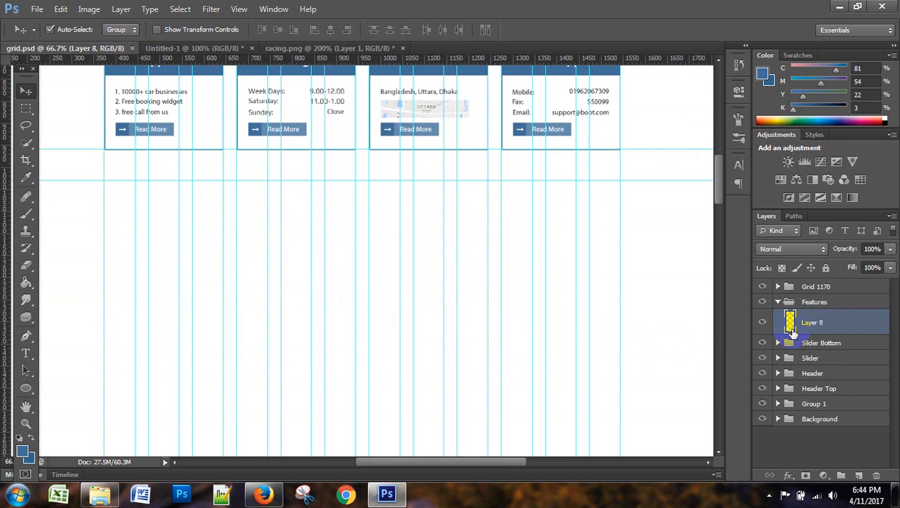
left_click(761, 326)
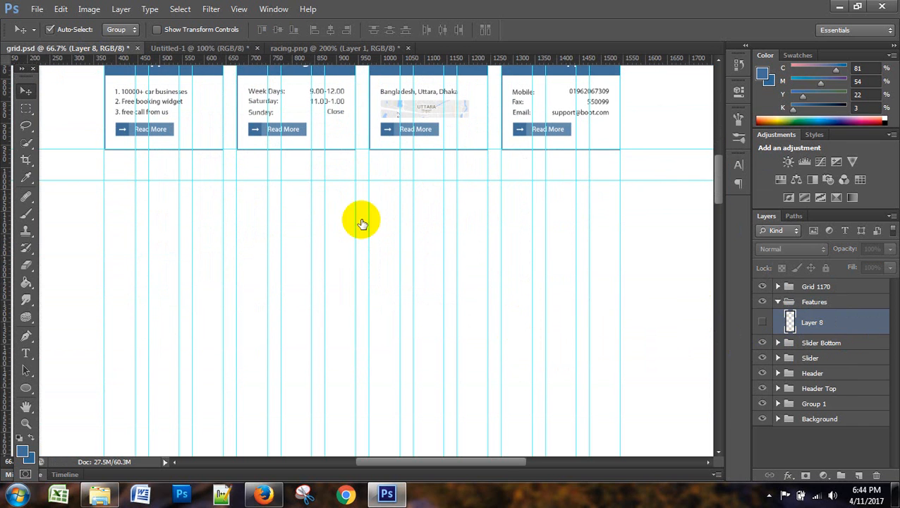
- Copy the selected car and gradient layers from Untitled-1 into grid.psd, placing them below the Free Appointment box
left_click(302, 49)
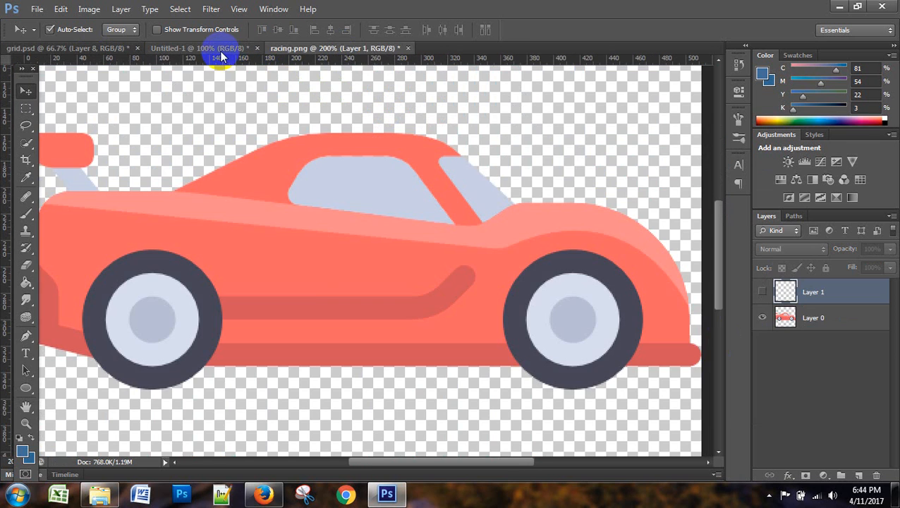
left_click(215, 50)
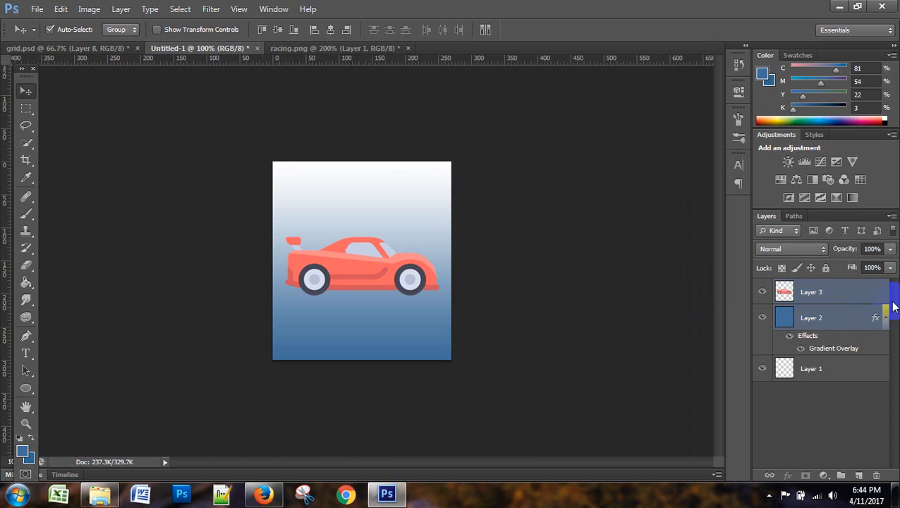
left_click_drag(389, 281, 148, 250)
scroll(421, 380, "up", 1)
key("ctrl+plus")
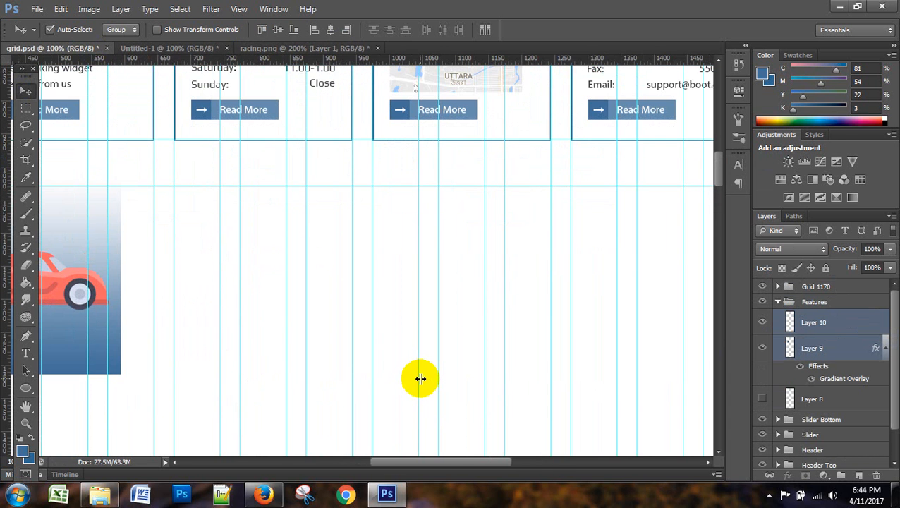
left_click_drag(455, 467, 414, 465)
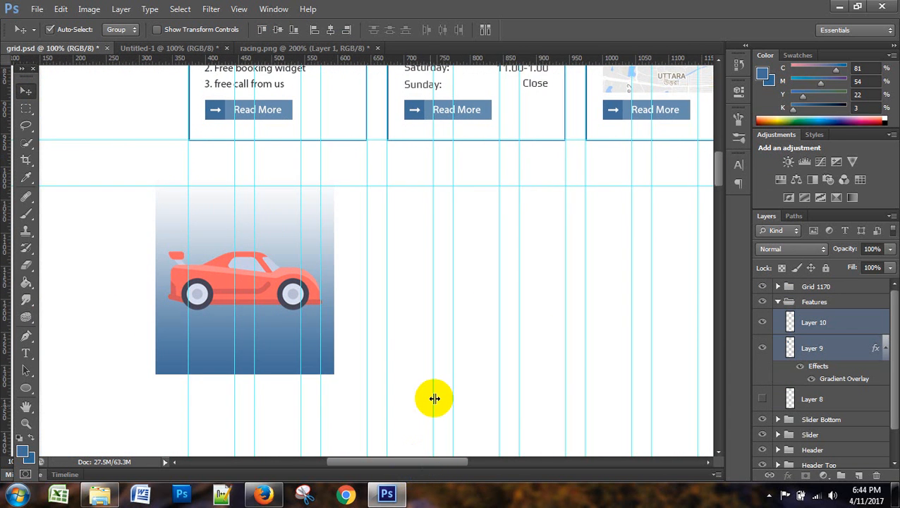
- Nudge the gradient card and its car down until the card's upper edge meets the horizontal guide
scroll(434, 397, "up", 1)
key("ctrl+plus")
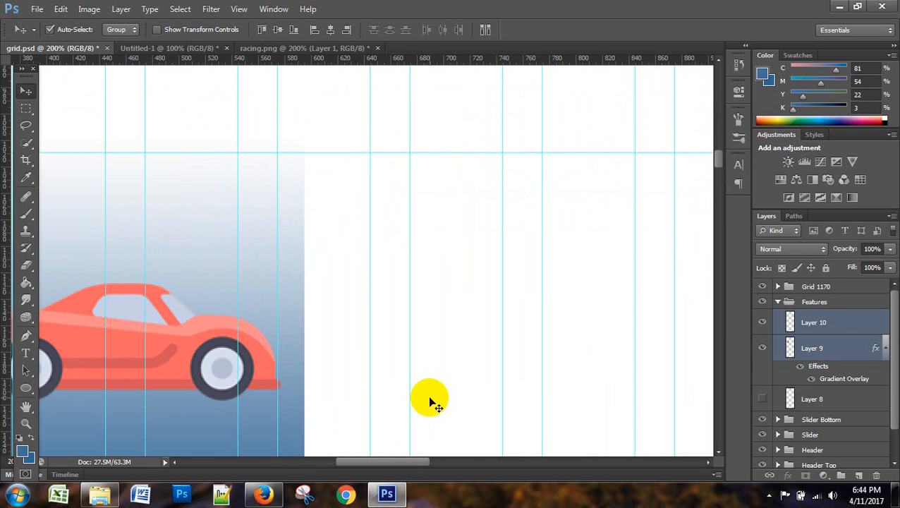
scroll(425, 407, "up", 1)
left_click_drag(438, 462, 408, 462)
scroll(440, 341, "down", 3)
scroll(440, 341, "up", 1)
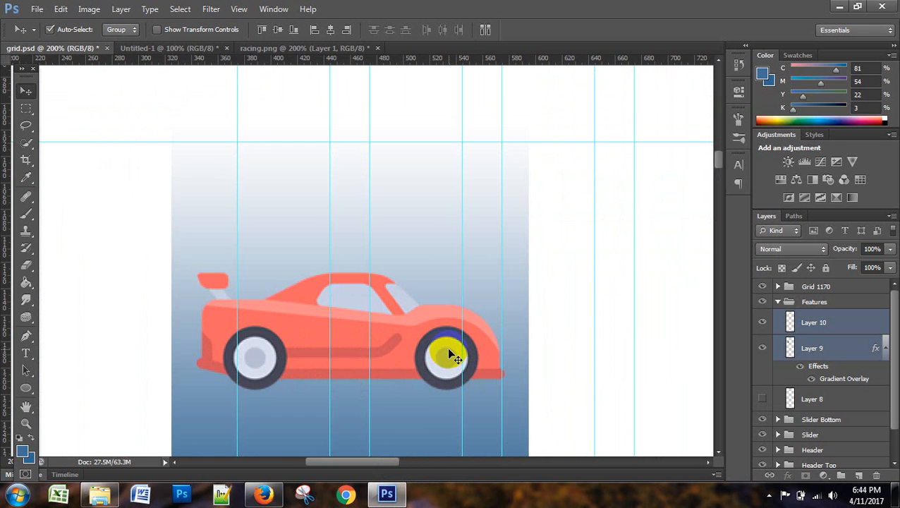
key("Down")
key("Down")
key("Down")
key("Down")
key("Down")
key("Down")
key("Down")
key("Down")
key("Down")
key("Down")
key("Down")
key("Down")
key("Down")
key("Down")
key("Down")
key("Down")
key("Down")
key("Down")
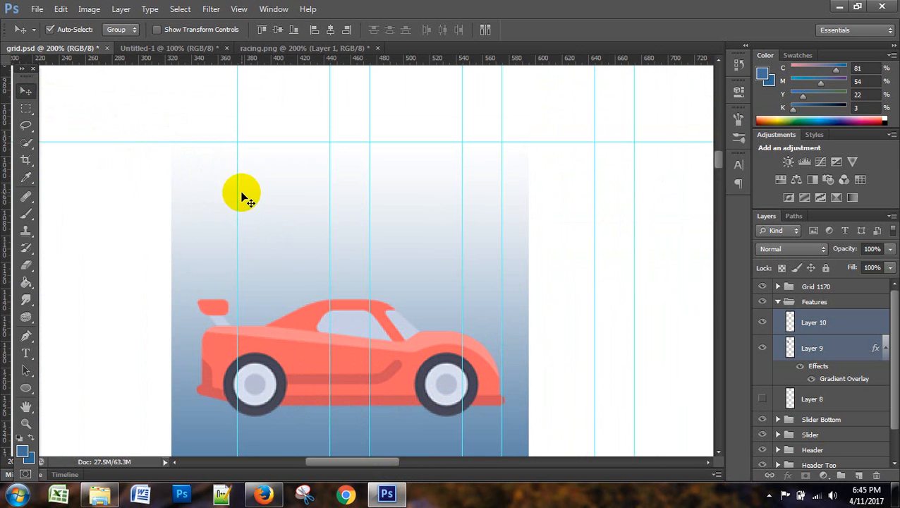
key("Up")
key("Up")
key("Up")
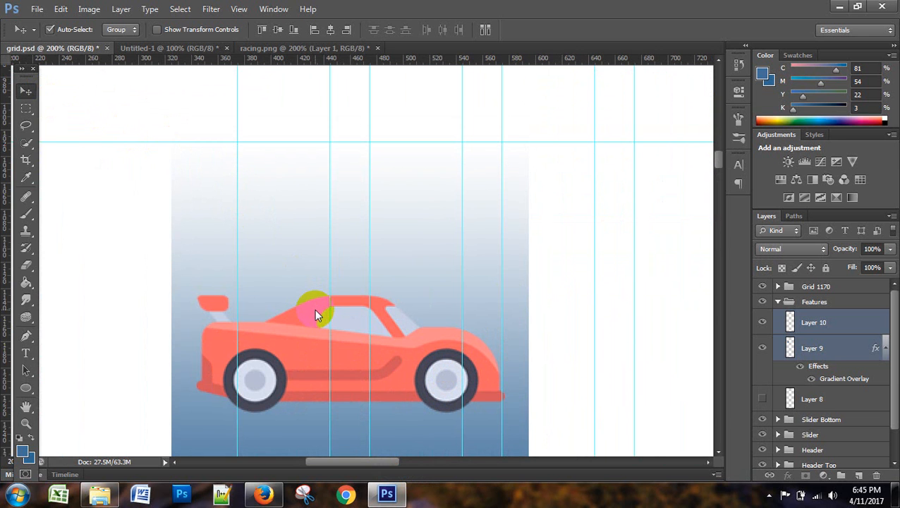
key("Up")
key("Up")
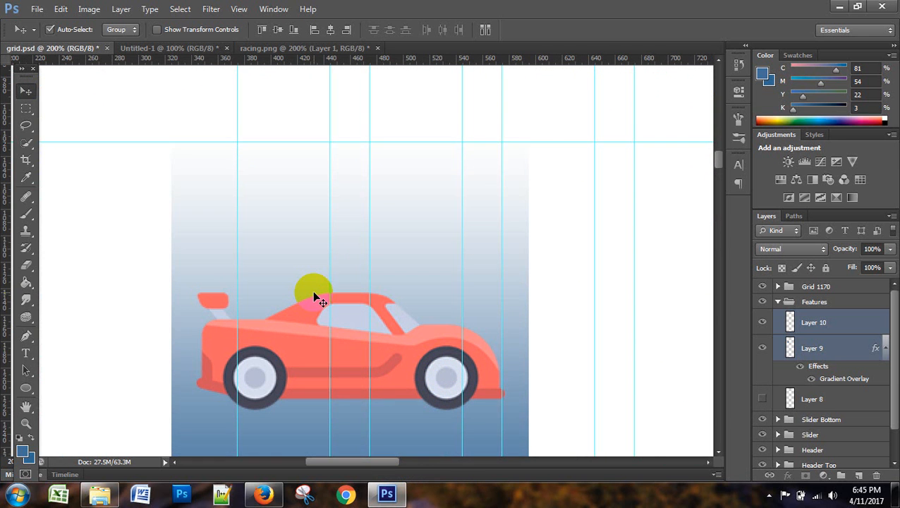
- Duplicate Layer 10 and Layer 9 within grid.psd and move the copies above the Features group
scroll(317, 282, "down", 5)
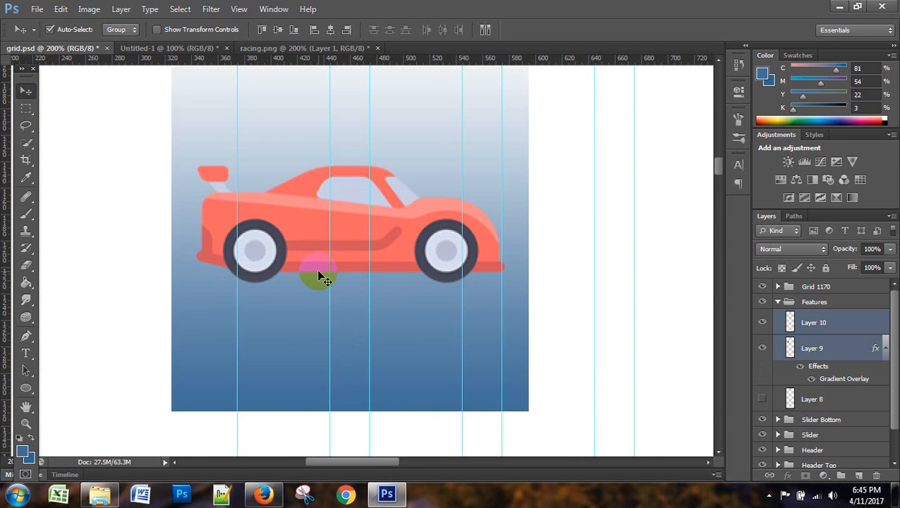
scroll(318, 275, "up", 4)
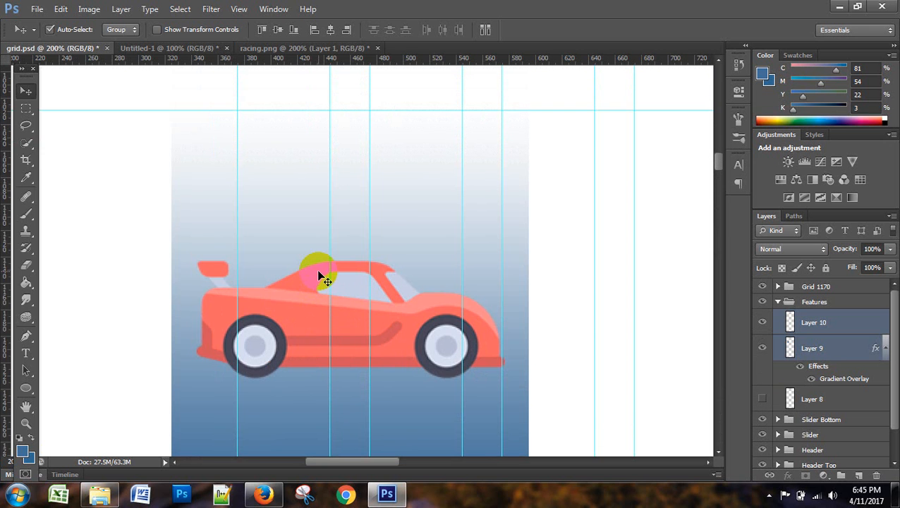
scroll(319, 275, "down", 4)
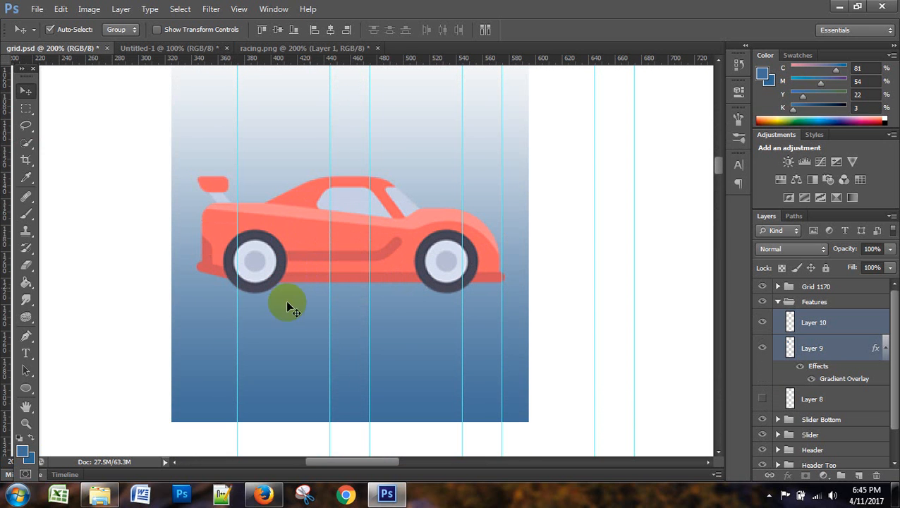
left_click_drag(503, 295, 465, 310)
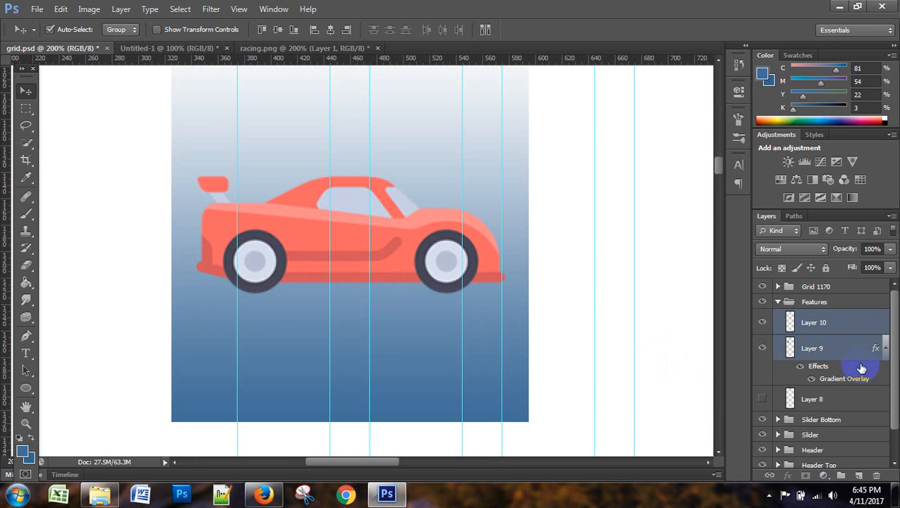
right_click(841, 331)
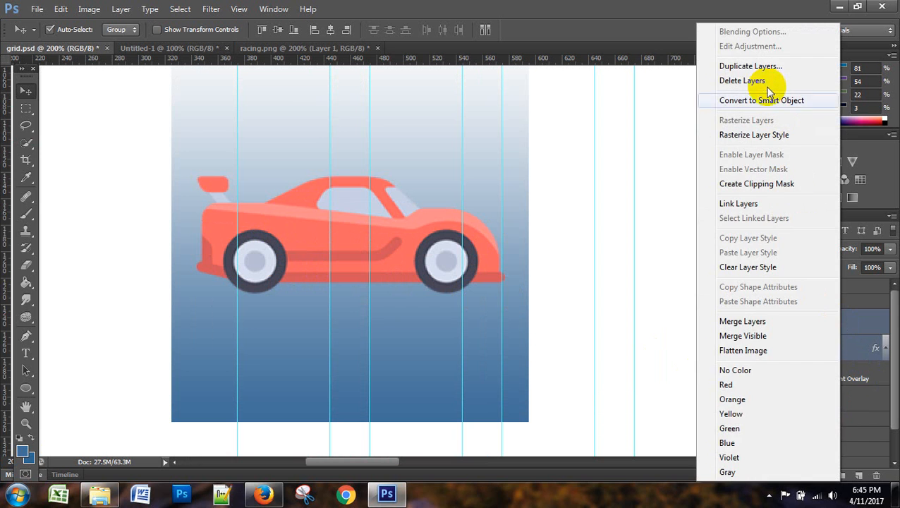
left_click(762, 68)
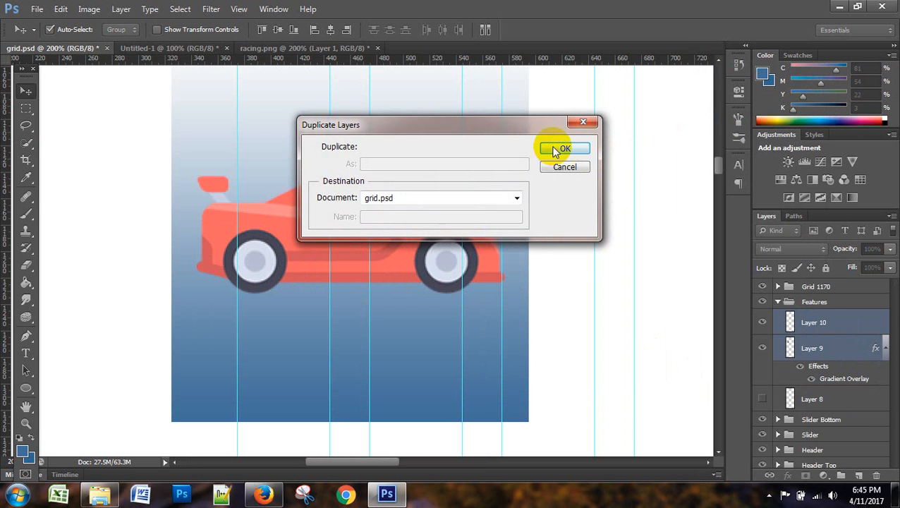
left_click(561, 147)
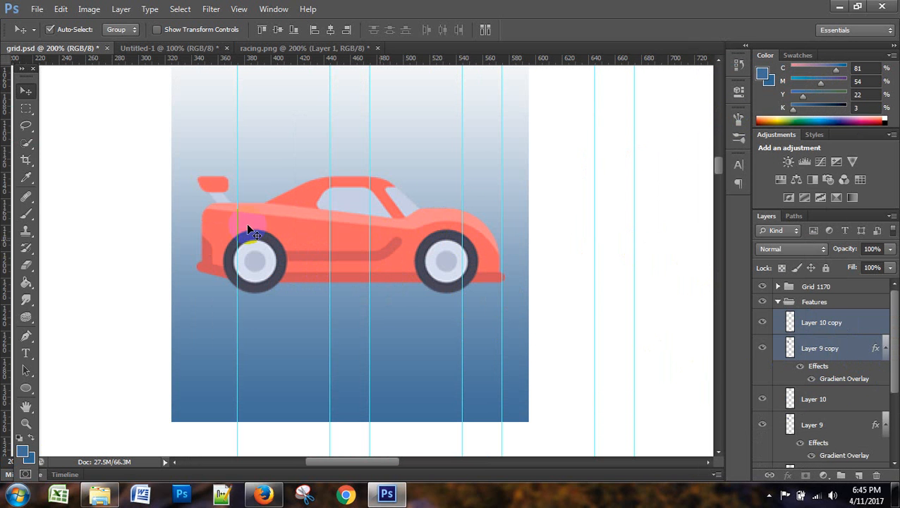
left_click_drag(837, 322, 840, 297)
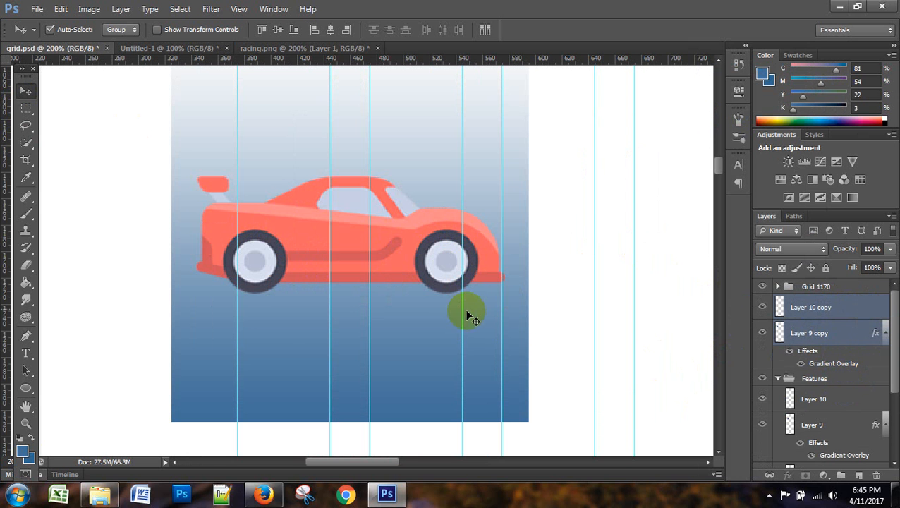
- Move the duplicated card to the right of the first one at the same height, leaving a gap of about 34 px
left_click_drag(416, 220, 679, 203)
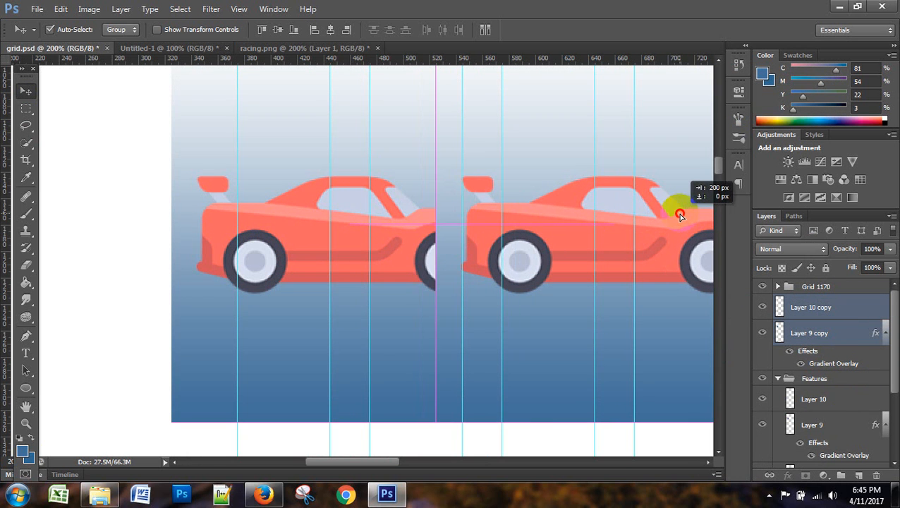
left_click_drag(387, 467, 417, 458)
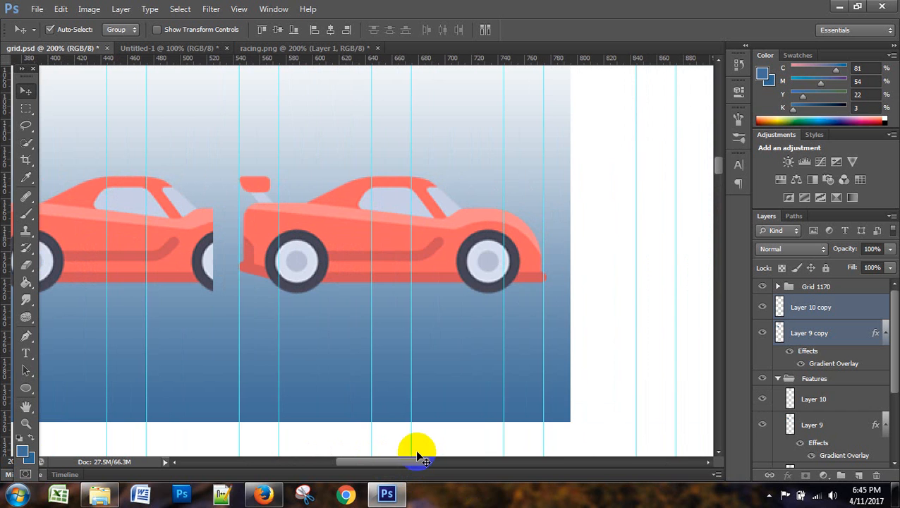
left_click_drag(445, 297, 583, 299)
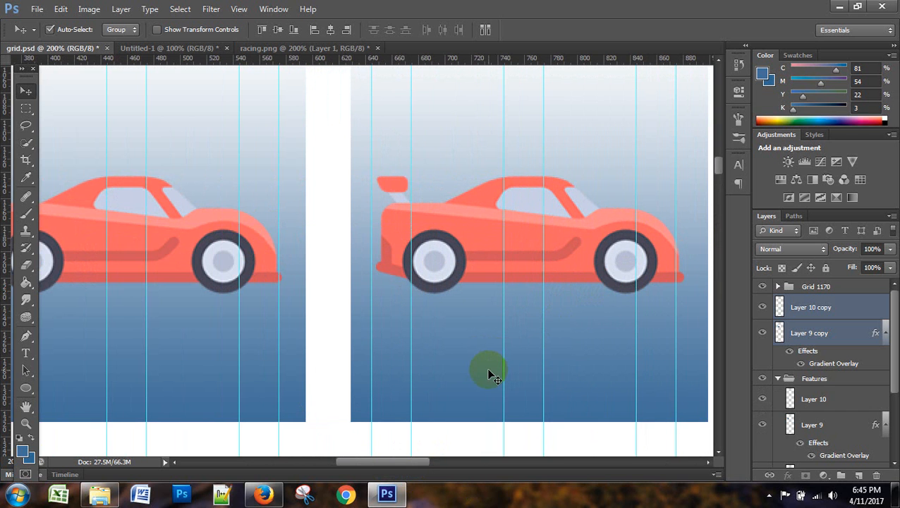
left_click_drag(400, 463, 363, 476)
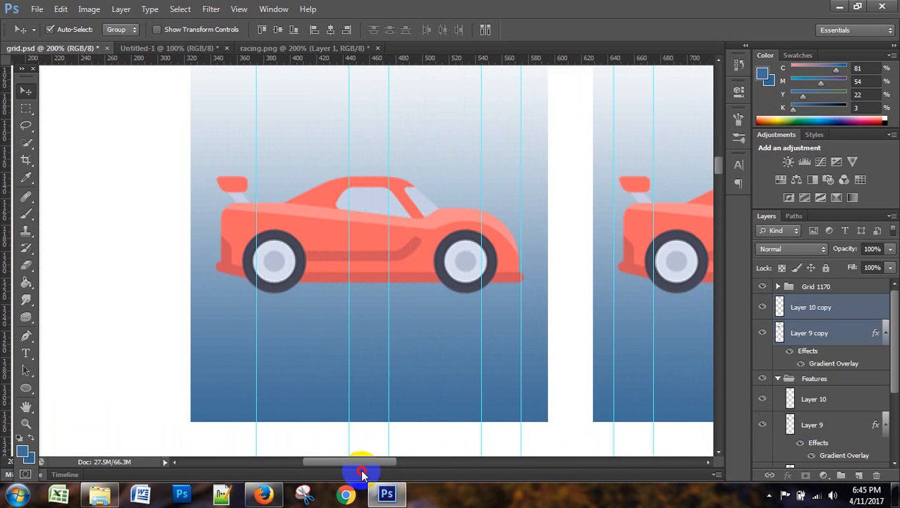
scroll(426, 392, "up", 4)
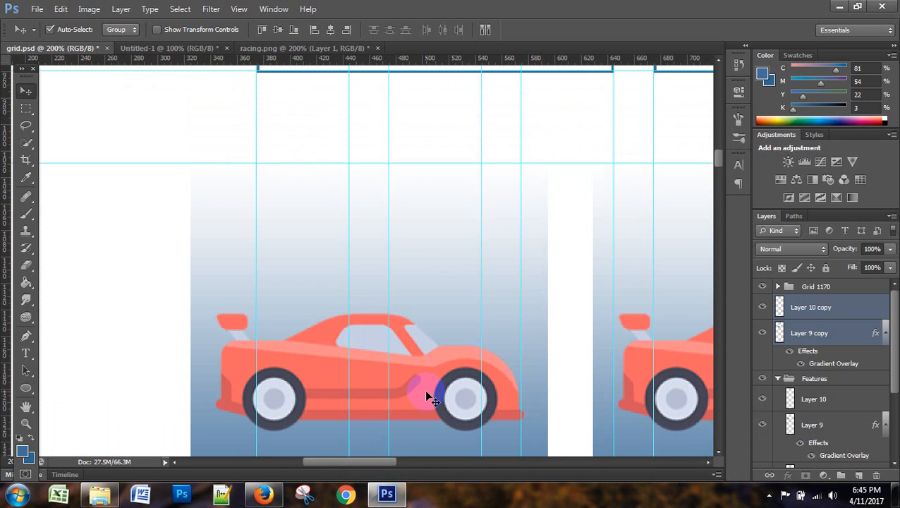
- Move the second card and its car right to the vertical guide at about 670 px and nudge them down
scroll(426, 393, "down", 3)
scroll(633, 392, "down", 2)
left_click_drag(342, 464, 351, 466)
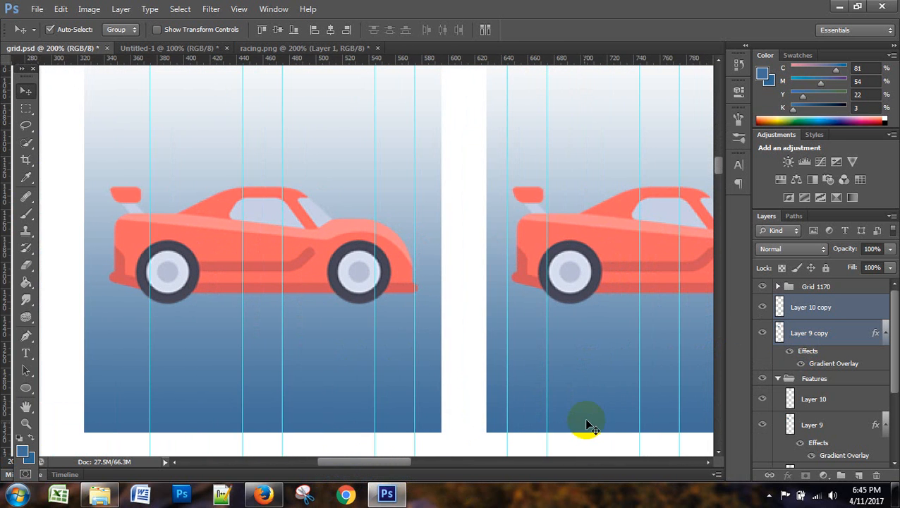
left_click_drag(599, 328, 654, 323)
scroll(605, 374, "up", 3)
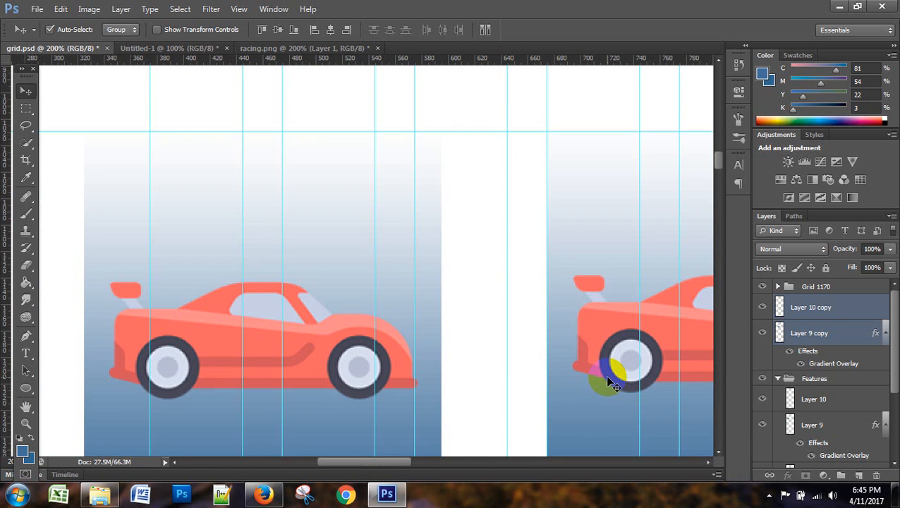
scroll(605, 374, "down", 4)
scroll(607, 379, "down", 2)
key("Down")
key("Down")
key("Down")
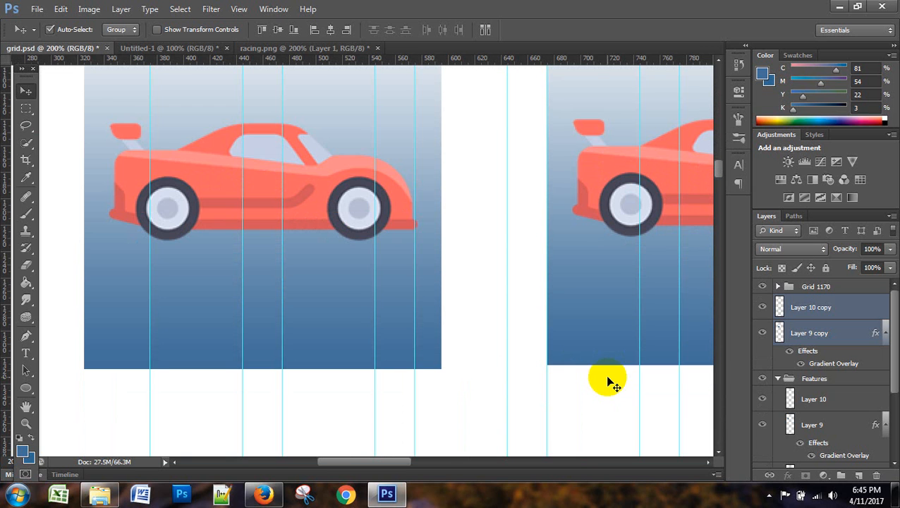
- Select Layer 10 and Layer 9 and nudge the first card right until its left edge meets the guide at about 370 px
left_click(830, 400)
left_click(827, 427, "shift")
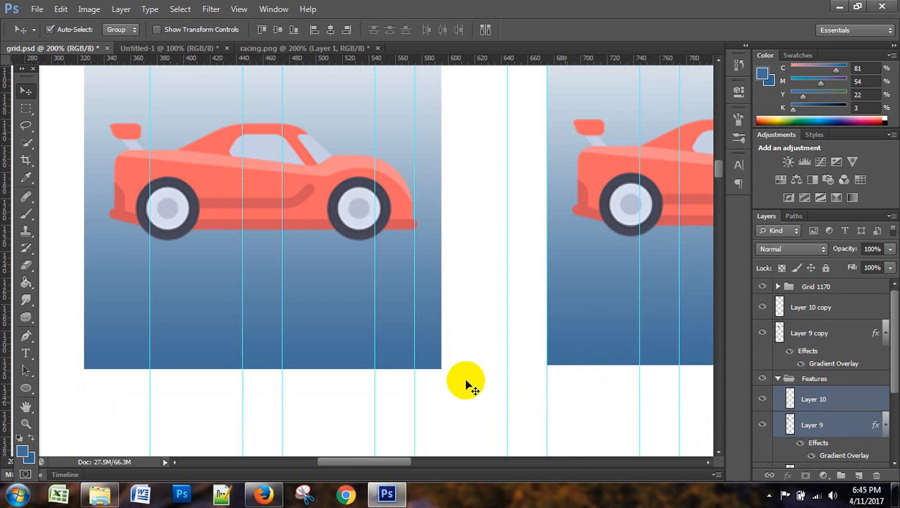
key("Right")
key("Right")
key("Right")
key("Right")
key("Right")
key("Right")
key("Right")
key("Right")
key("Right")
key("Right")
key("Right")
key("Right")
key("Right")
key("Right")
key("Right")
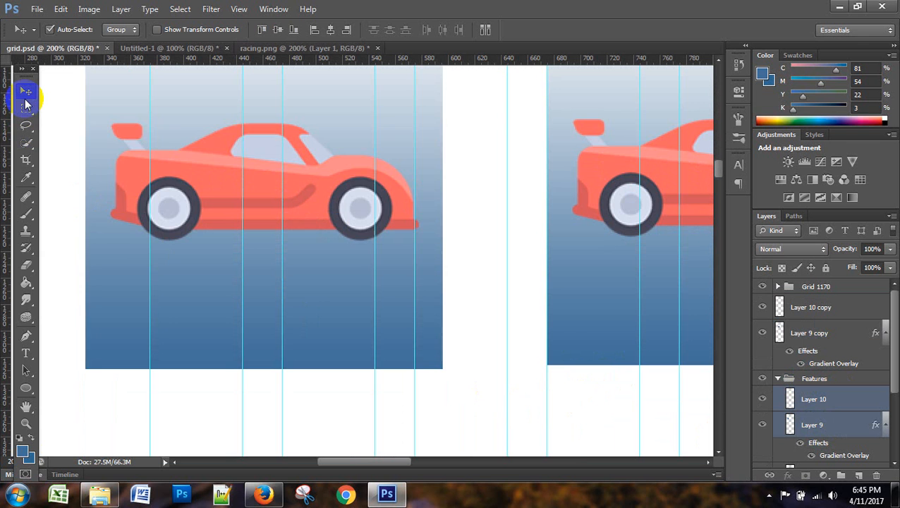
key("Right")
key("Right")
key("Right")
key("Right")
key("Right")
key("Right")
key("Right")
key("Right")
key("Right")
key("Right")
key("Right")
key("Right")
key("Right")
key("Right")
key("Right")
key("Right")
key("Right")
key("Right")
key("Right")
key("Right")
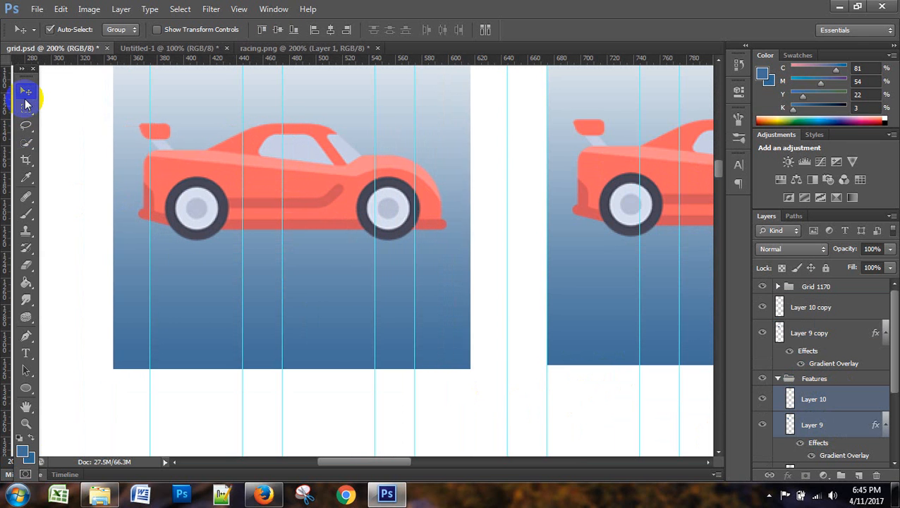
key("Right")
key("Right")
key("Right")
key("Right")
key("Right")
key("Right")
key("Right")
key("Right")
key("Right")
key("Right")
key("Right")
key("Right")
key("Right")
key("Right")
key("Right")
key("Right")
key("Right")
key("Right")
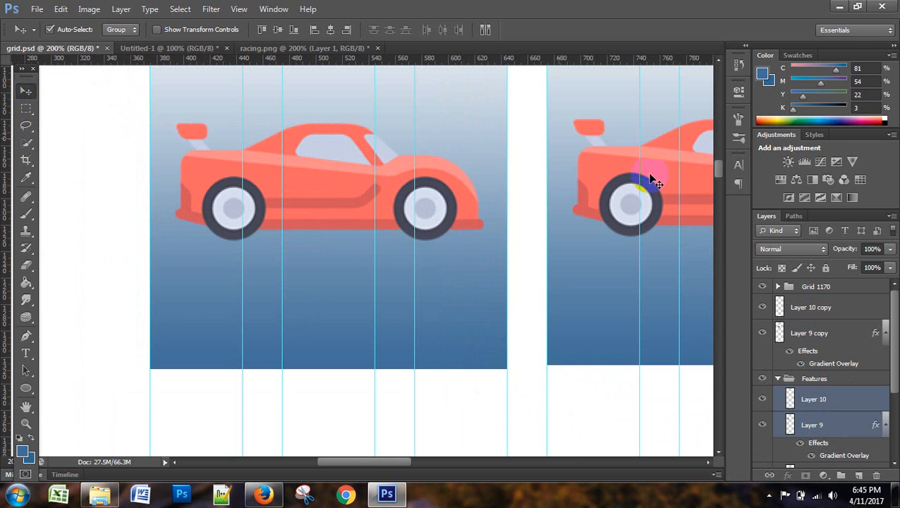
- Add a horizontal guide along the lower edge of the first gradient card
scroll(592, 300, "up", 5)
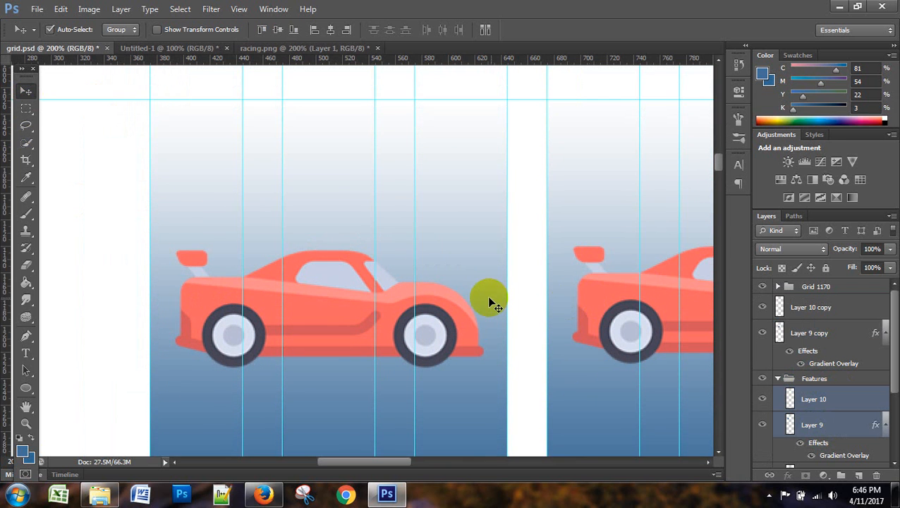
scroll(482, 297, "down", 5)
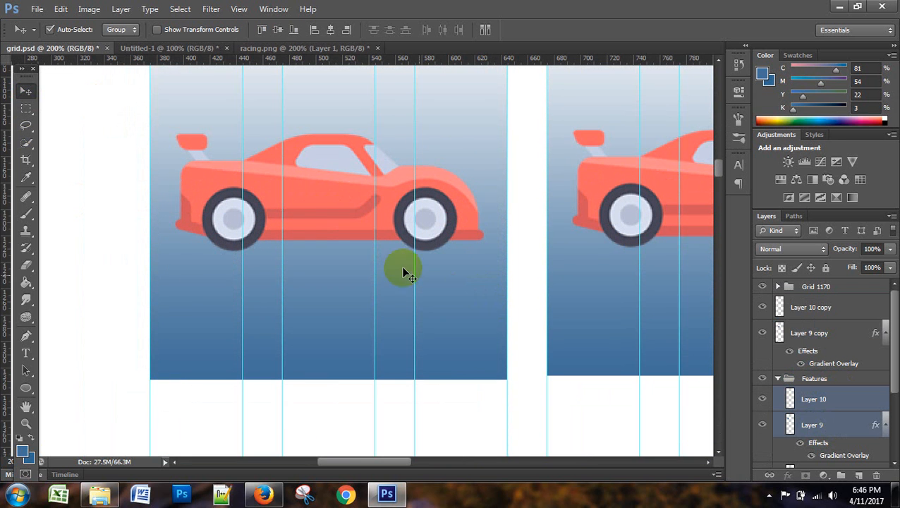
left_click_drag(351, 60, 351, 379)
scroll(554, 312, "up", 3)
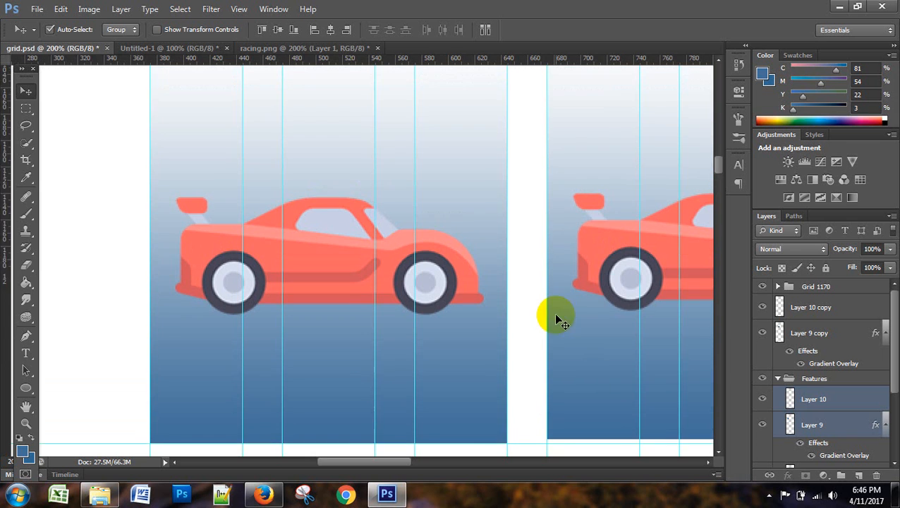
- Select Layer 10 copy and Layer 9 copy and nudge the second card down to align with the new lower guide
scroll(553, 312, "down", 2)
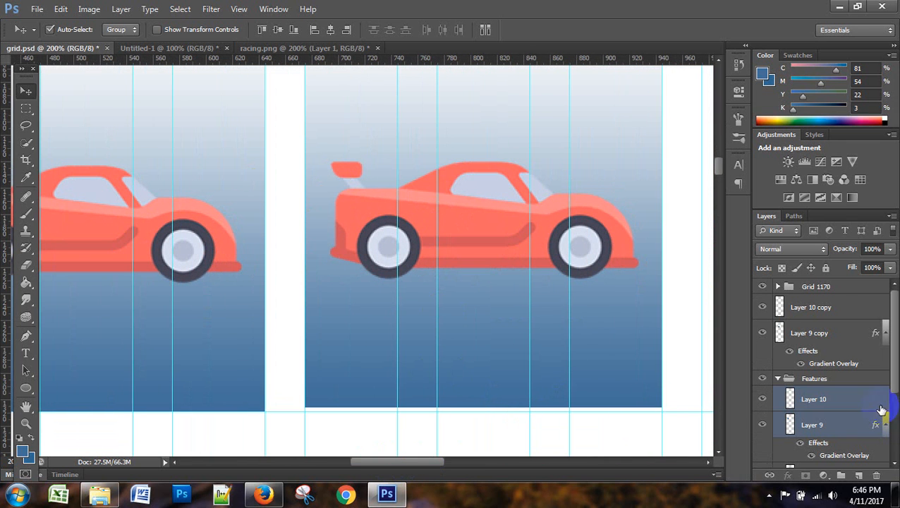
left_click(824, 309)
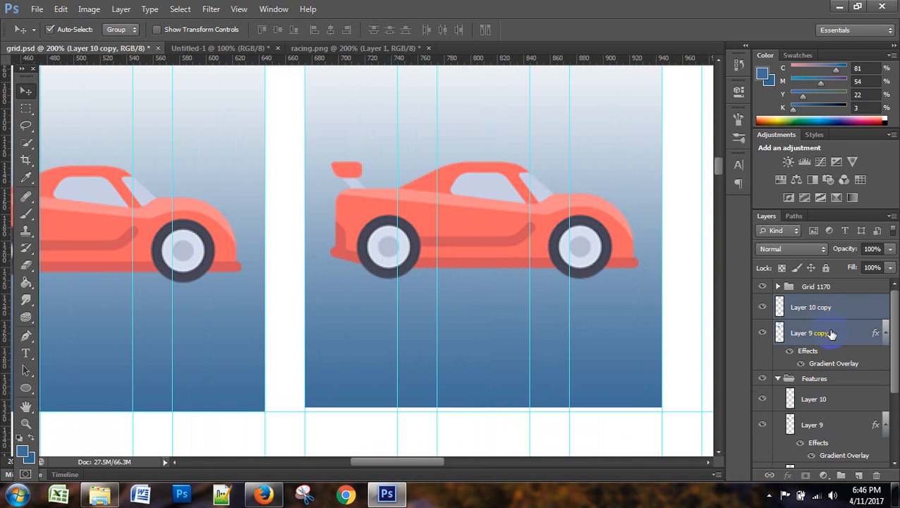
left_click(831, 332, "ctrl")
key("Down")
key("Down")
key("Down")
key("Up")
scroll(495, 324, "up", 2)
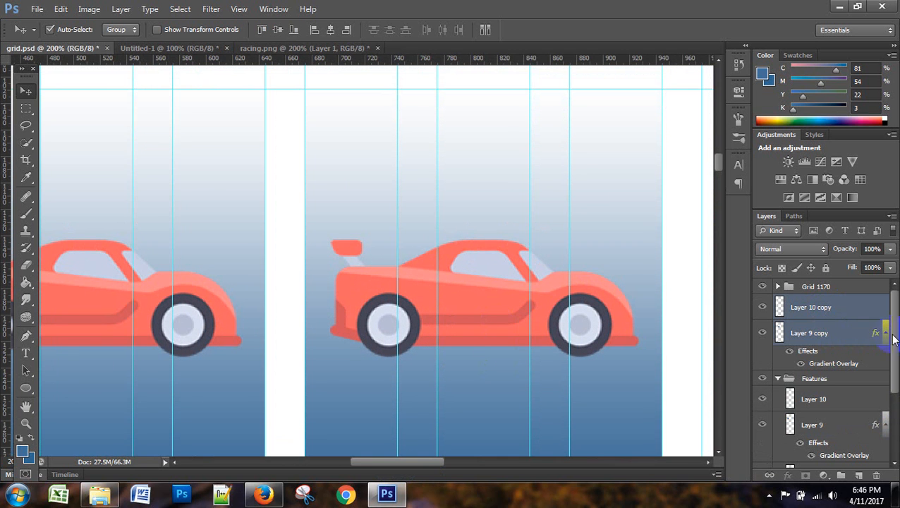
- Duplicate Layer 10 copy and Layer 9 copy within grid.psd and move the duplicates to the right of the second card
right_click(844, 333)
left_click(749, 67)
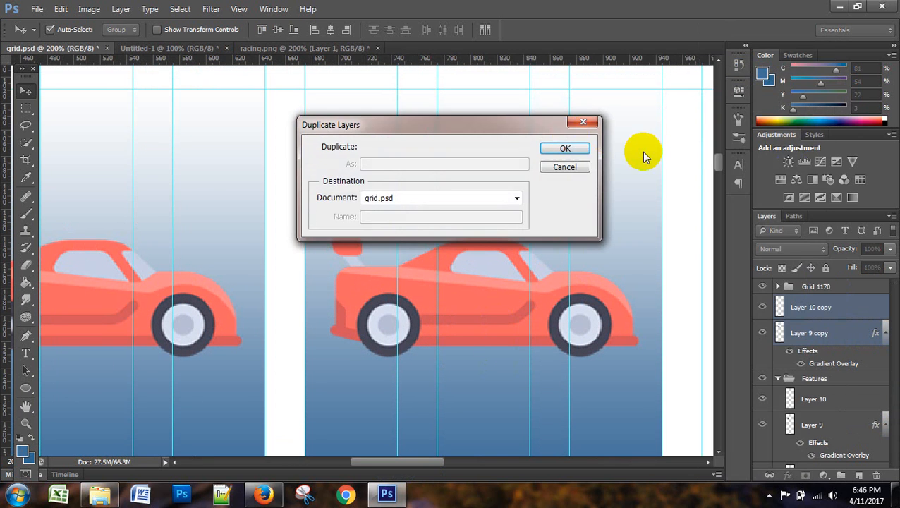
left_click(567, 148)
left_click_drag(377, 465, 418, 466)
left_click_drag(221, 297, 580, 311)
scroll(578, 349, "down", 3)
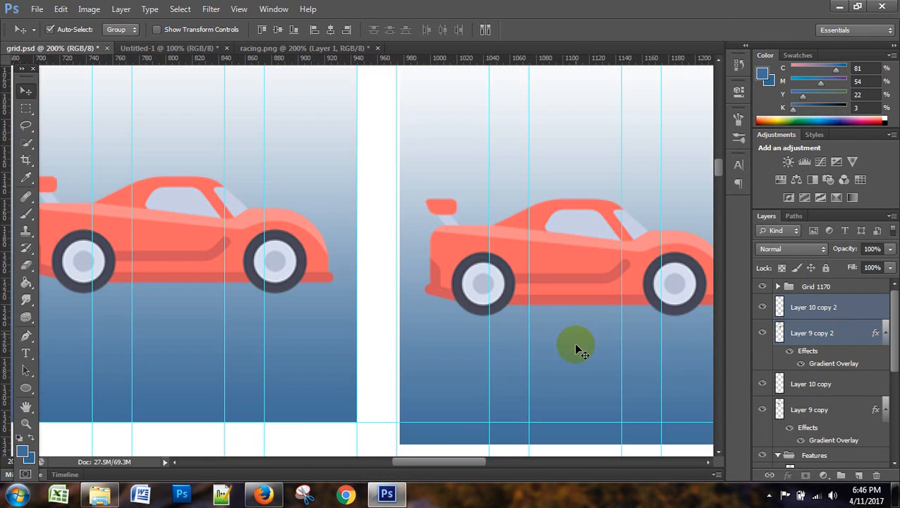
- Nudge the third card up to the lower horizontal guide and left to the vertical guide at about 970 px
scroll(577, 349, "down", 2)
key("Up")
key("Up")
key("Up")
key("Up")
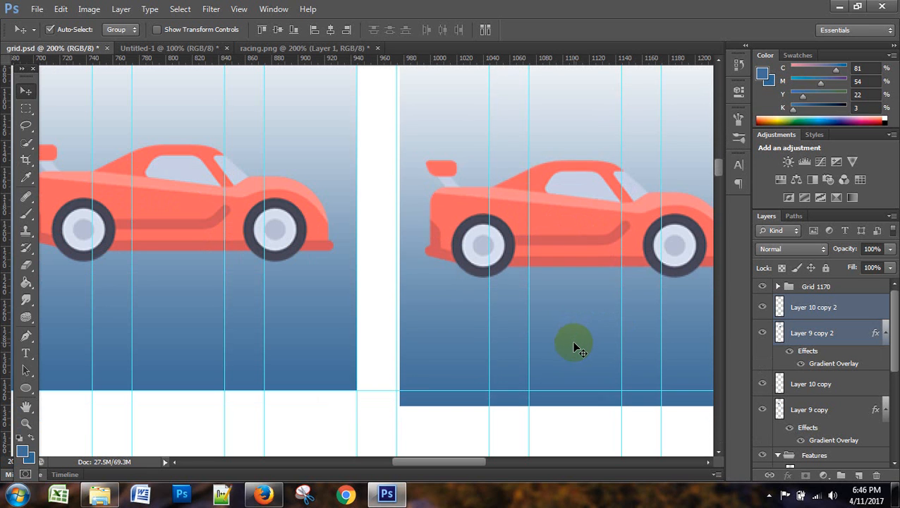
key("Up")
key("Up")
key("Up")
key("Up")
key("Up")
key("Up")
key("Up")
key("Up")
key("Up")
key("Up")
key("Up")
key("Up")
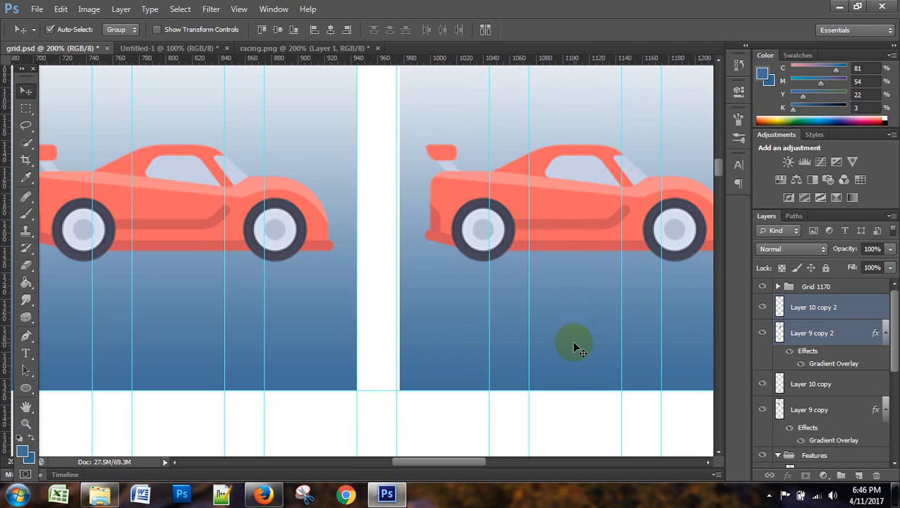
key("Left")
key("Left")
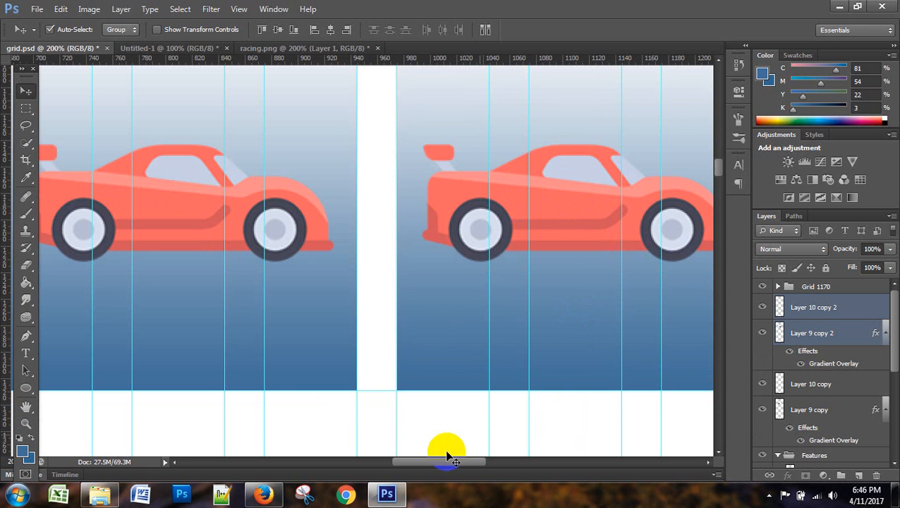
- Duplicate the third card and its car within grid.psd and move the copies to the right as a fourth card
left_click_drag(438, 461, 502, 461)
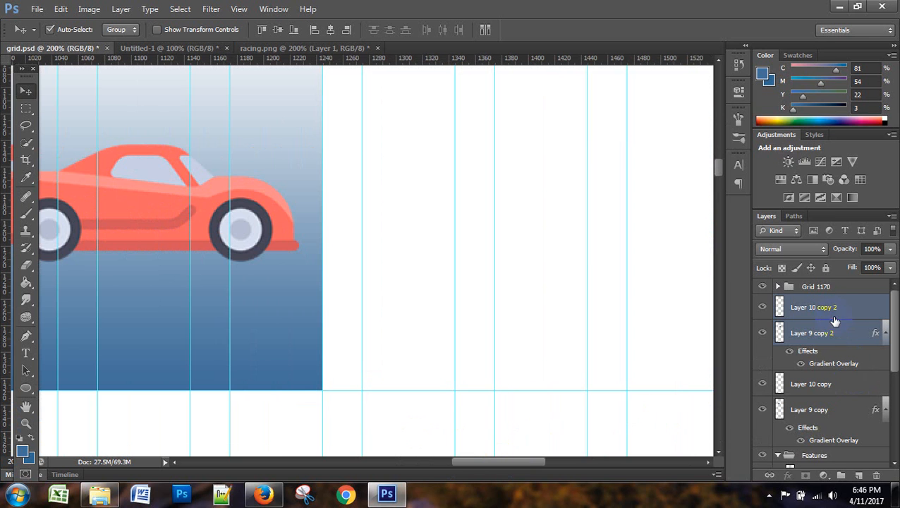
right_click(835, 334)
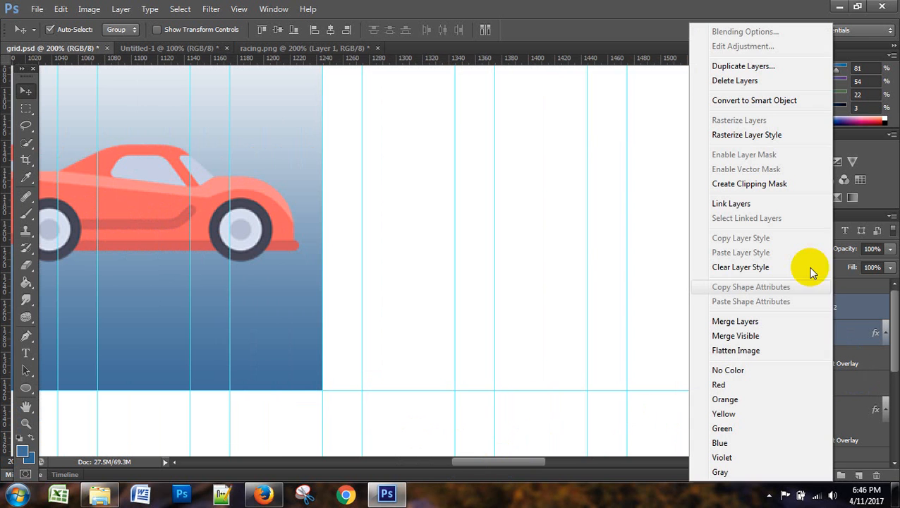
left_click(736, 67)
left_click(570, 150)
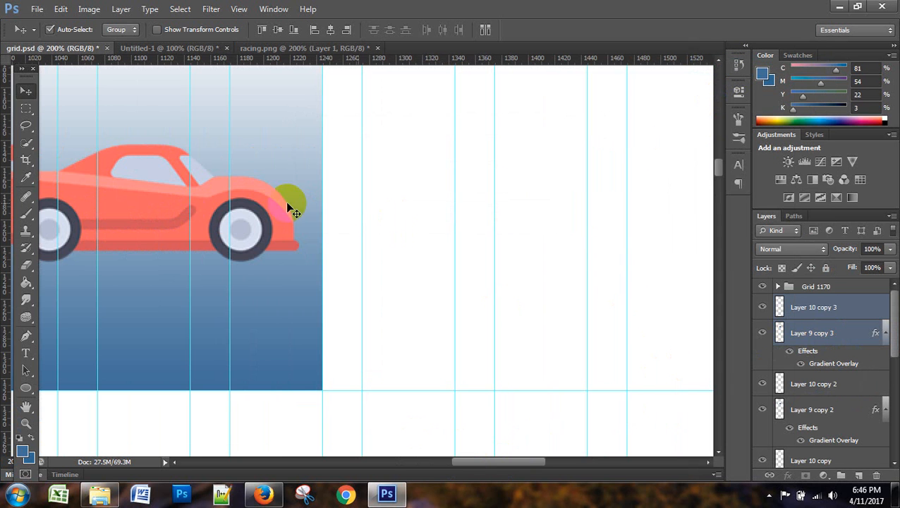
left_click_drag(164, 210, 575, 218)
- Nudge the fourth card left until its left edge meets the vertical guide at about 1270 px
key("Left")
key("Left")
key("Left")
key("Left")
key("Left")
key("Left")
key("Left")
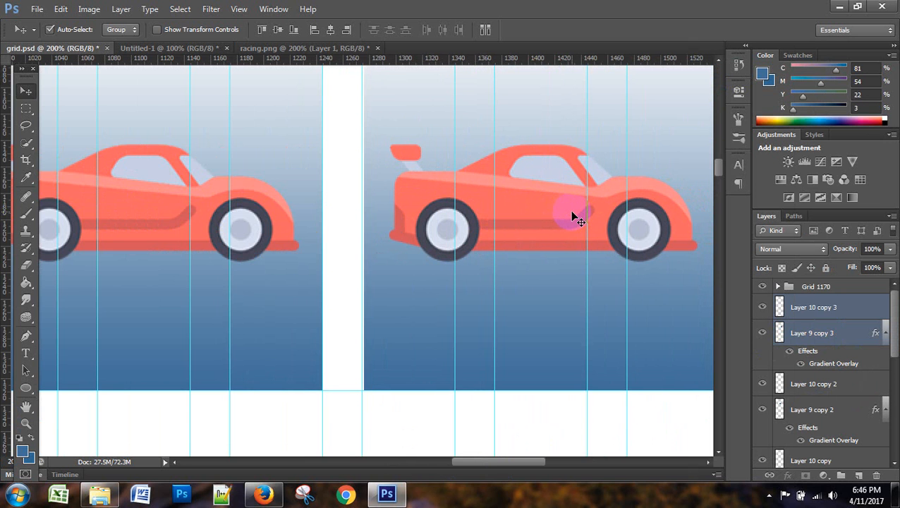
key("Left")
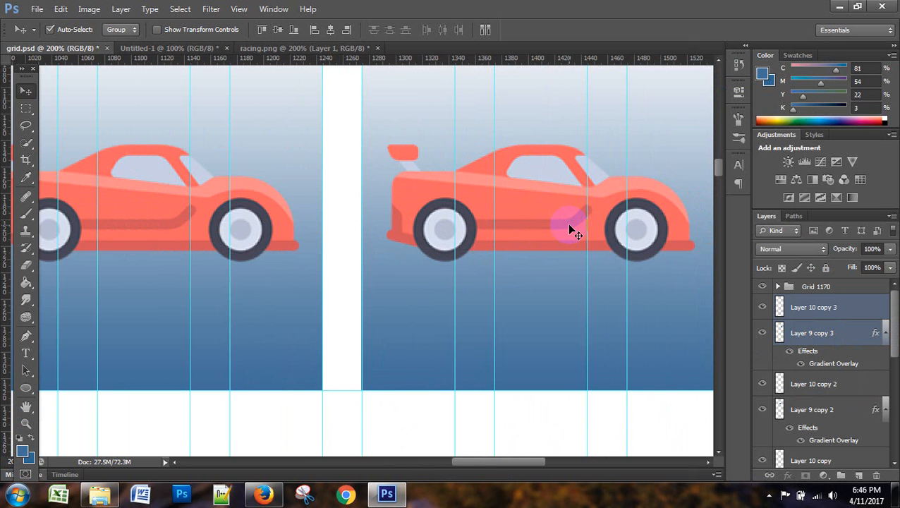
key("Right")
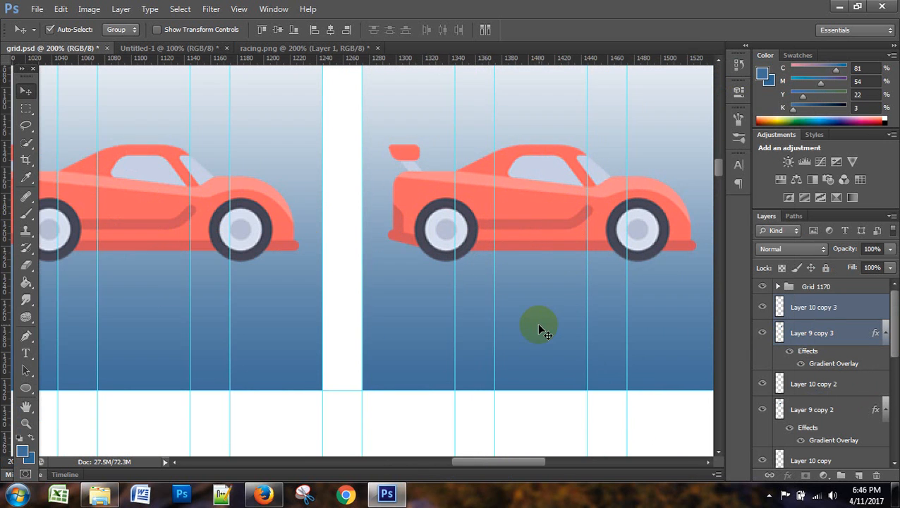
- Examine the alignment of the four car cards with the four info boxes above them
key("ctrl+minus")
key("ctrl+minus")
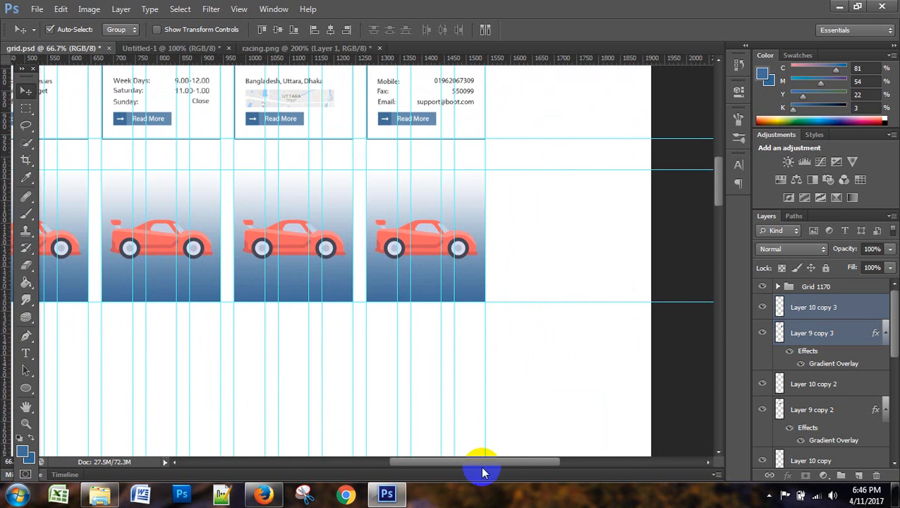
left_click_drag(483, 467, 441, 467)
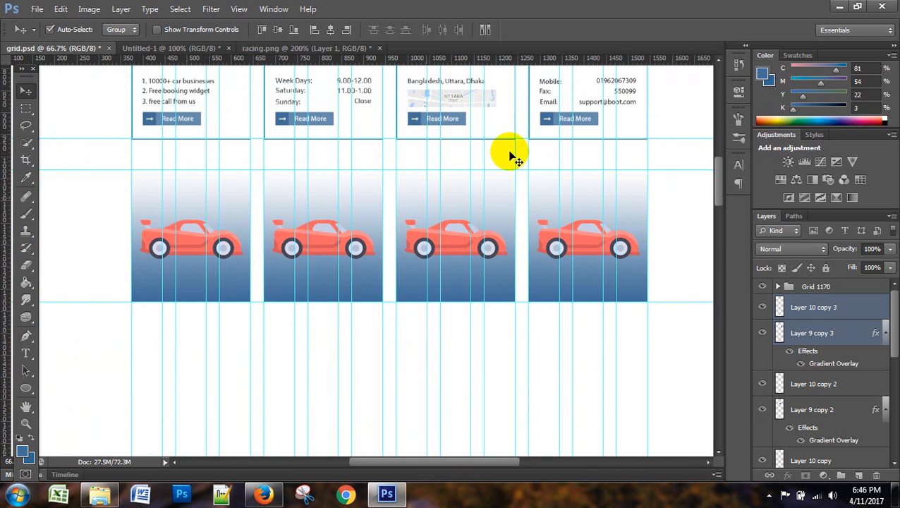
scroll(483, 346, "up", 6)
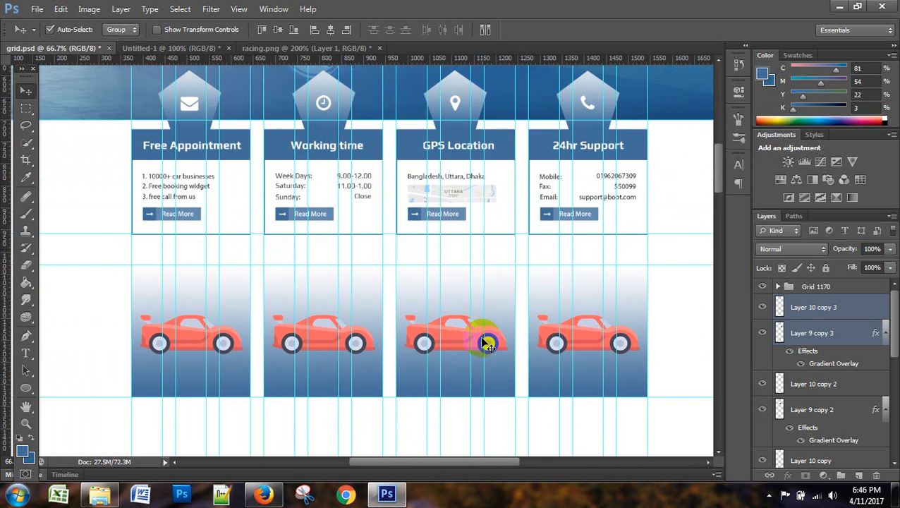
scroll(484, 331, "up", 5)
scroll(482, 324, "down", 6)
scroll(494, 326, "down", 6)
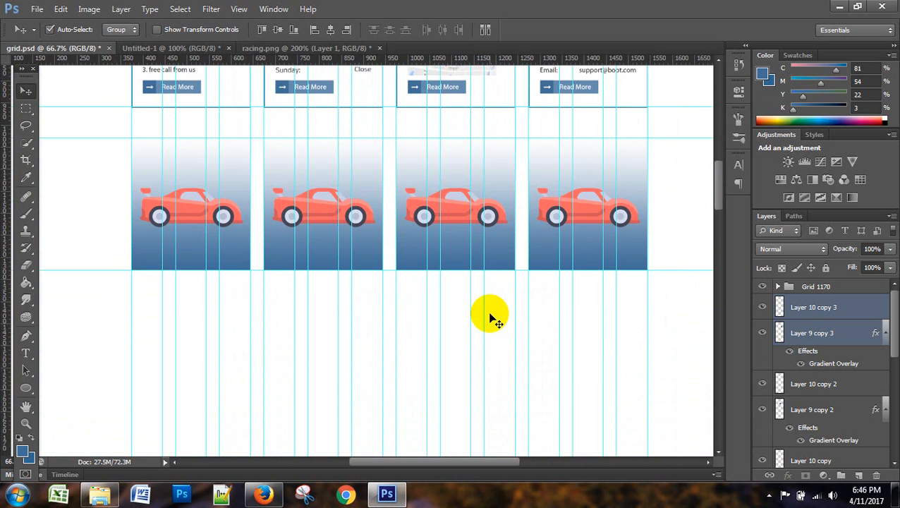
scroll(494, 319, "up", 1)
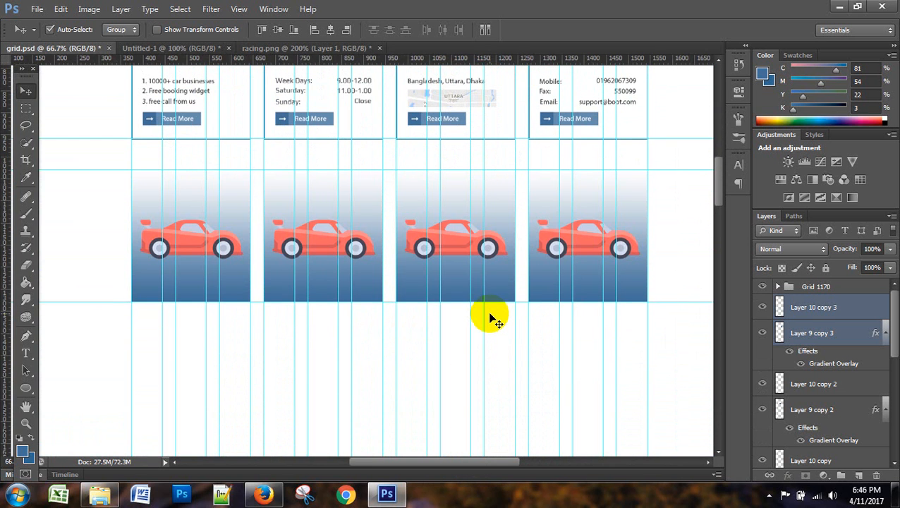
scroll(494, 318, "up", 8)
scroll(483, 310, "down", 8)
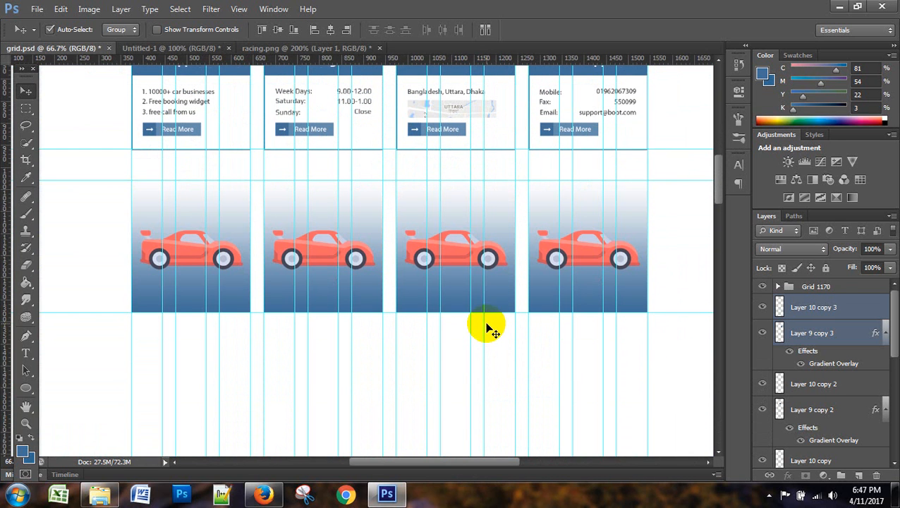
scroll(487, 328, "up", 7)
scroll(492, 319, "up", 2)
scroll(493, 321, "down", 7)
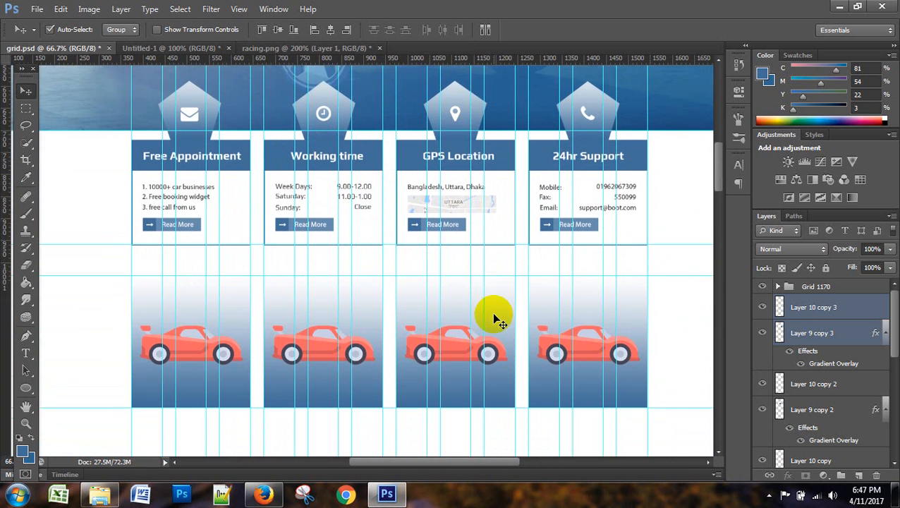
scroll(497, 321, "down", 1)
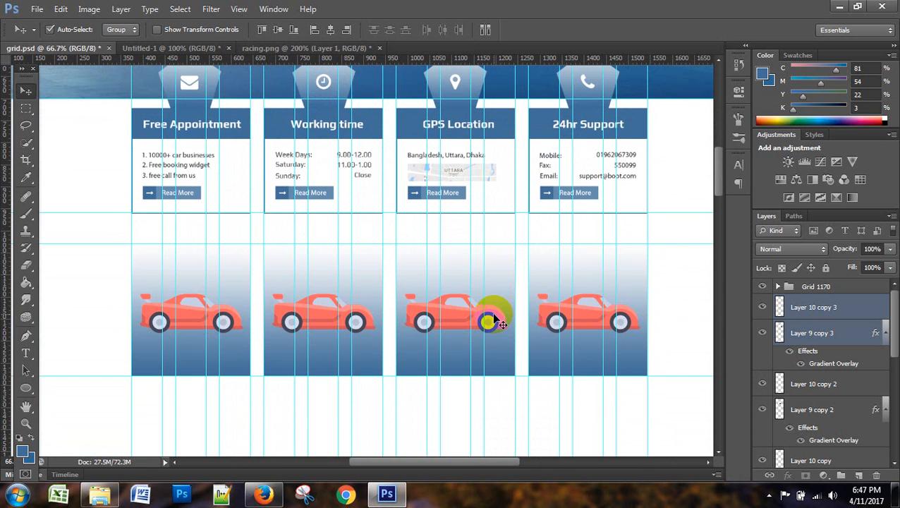
- Select the car and gradient layers of all three copied cards and move them into the Features group
key("ctrl+plus")
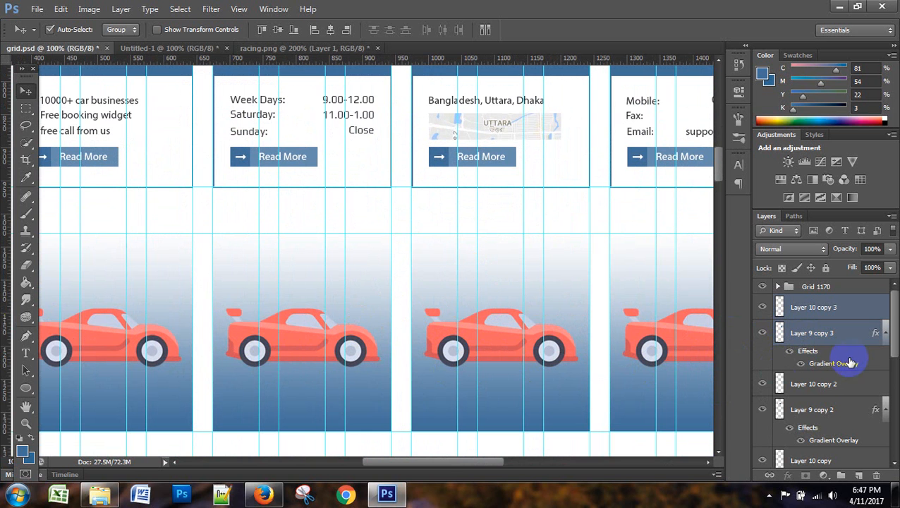
left_click(832, 385, "ctrl")
left_click(831, 415, "ctrl")
scroll(839, 387, "down", 2)
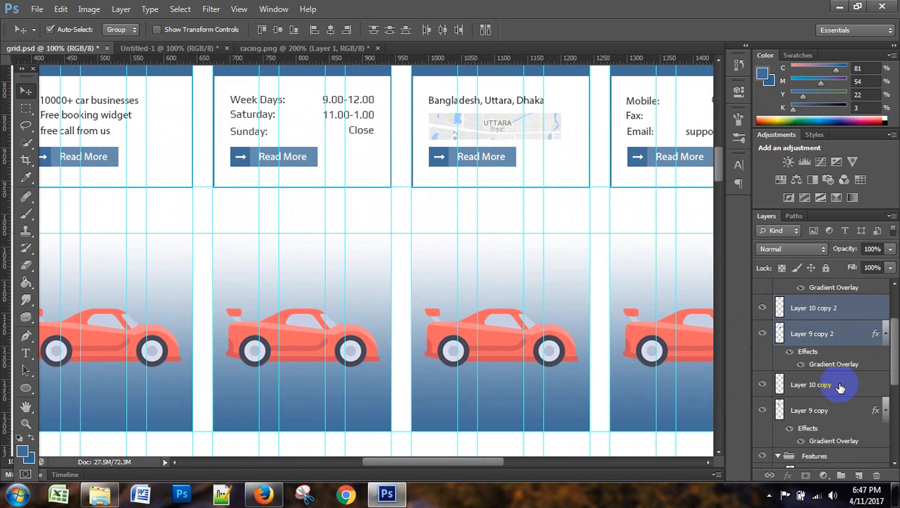
left_click(833, 387, "ctrl")
left_click(830, 414, "ctrl")
scroll(841, 364, "down", 2)
left_click_drag(821, 319, 831, 424)
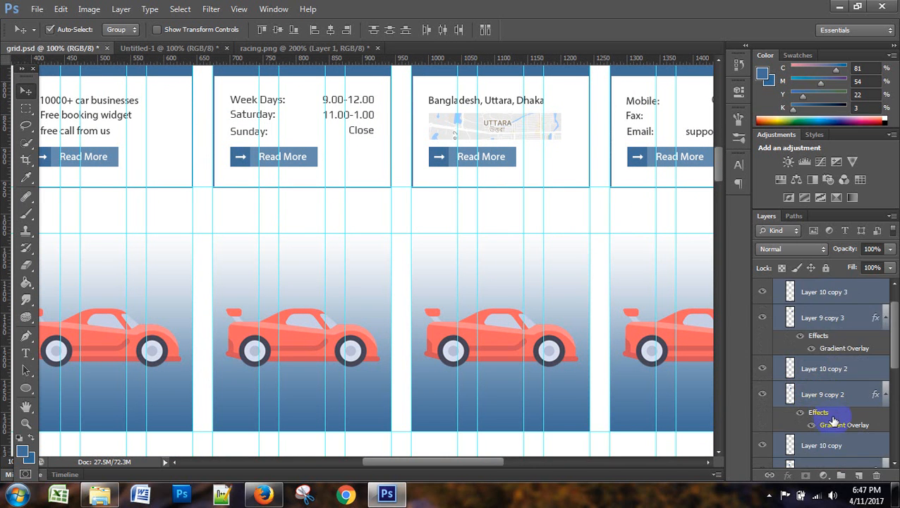
- Toggle the Features group's visibility to check that it holds all four car cards, and examine the cards within the whole layout
scroll(841, 367, "up", 1)
left_click(775, 305)
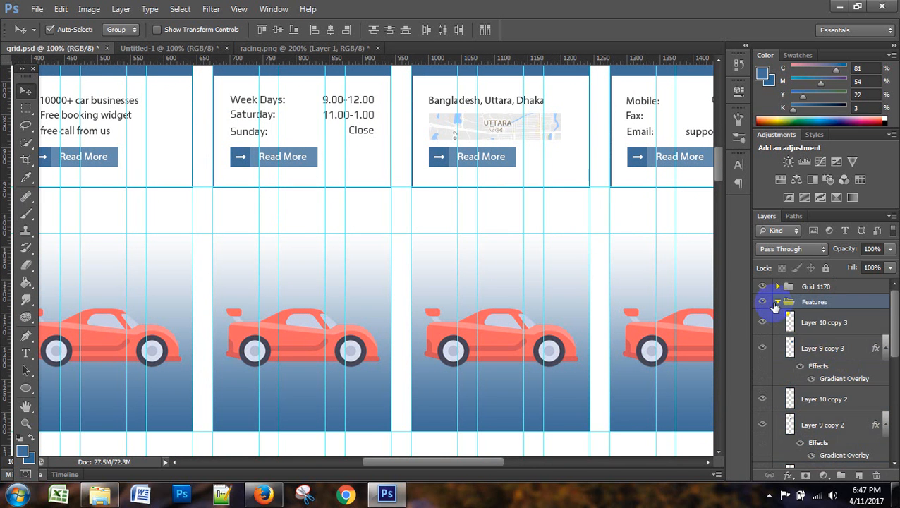
left_click(778, 302)
left_click(762, 302)
left_click(763, 302)
left_click(762, 301)
left_click(763, 302)
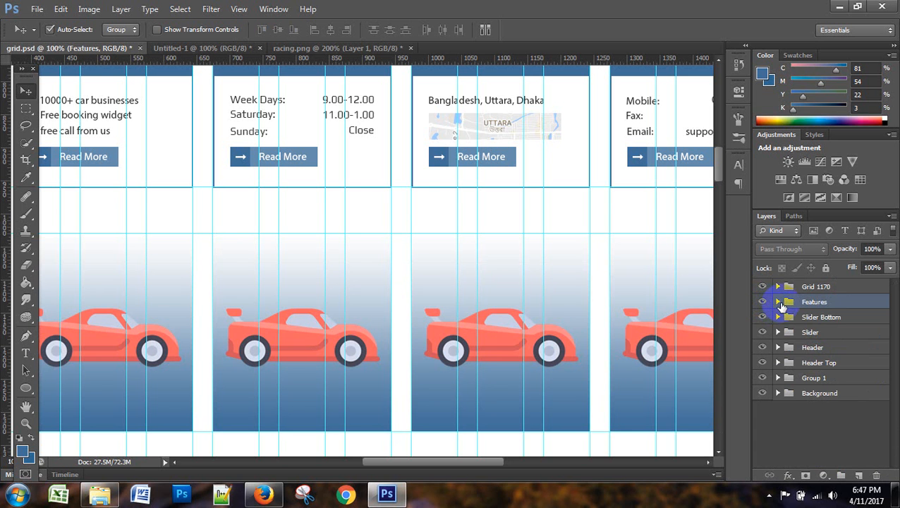
left_click(777, 302)
key("ctrl+minus")
key("ctrl+minus")
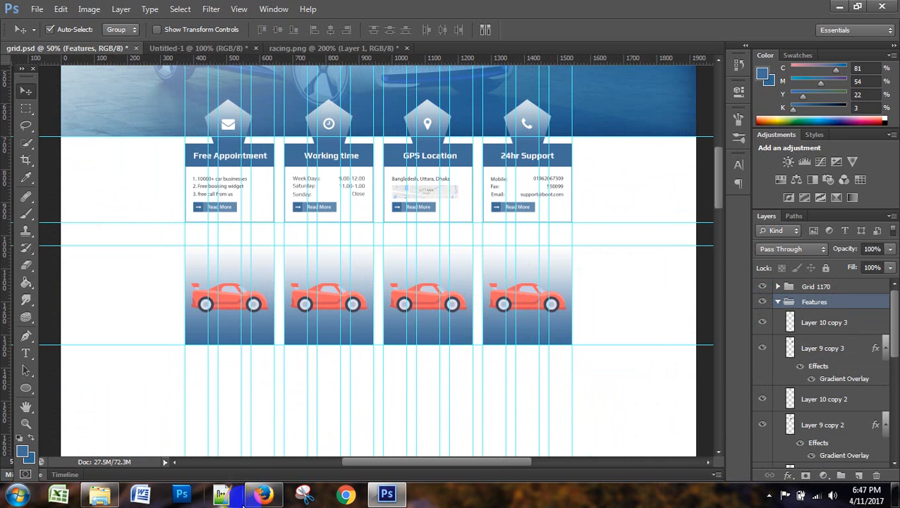
- Switch to Firefox, search Flaticon's icons for "car" and open the Transport icon pack
left_click(262, 493)
scroll(445, 303, "up", 15)
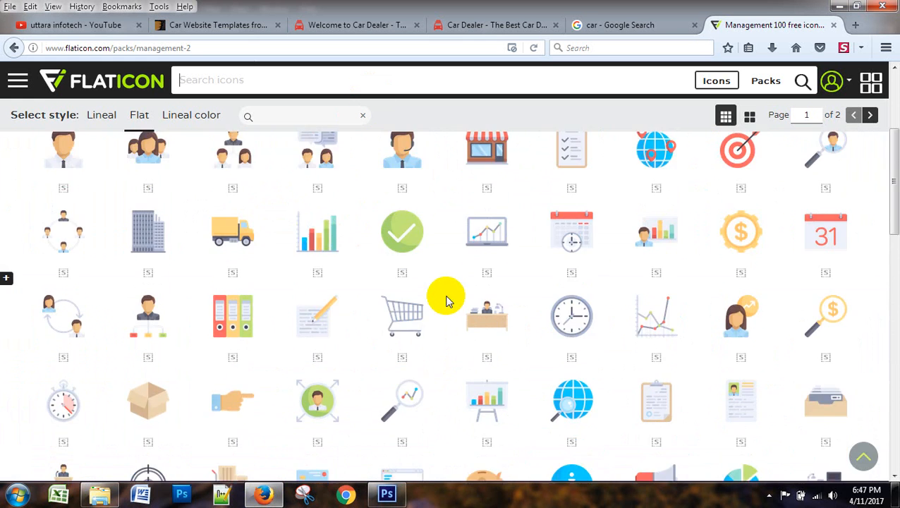
left_click(290, 85)
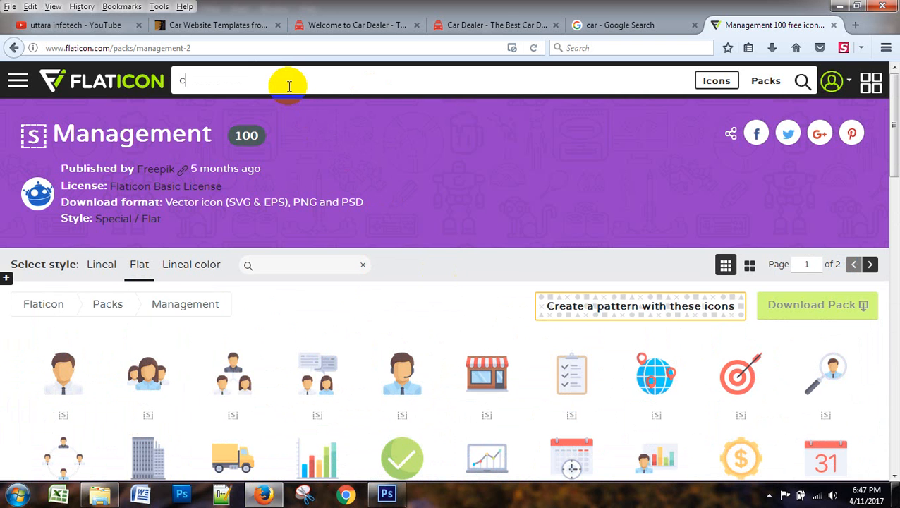
type("car")
left_click(294, 127)
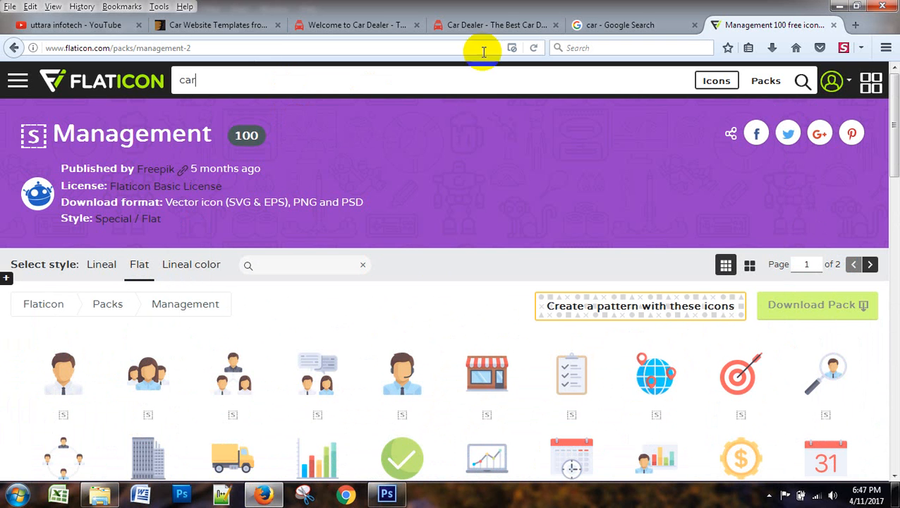
key("Return")
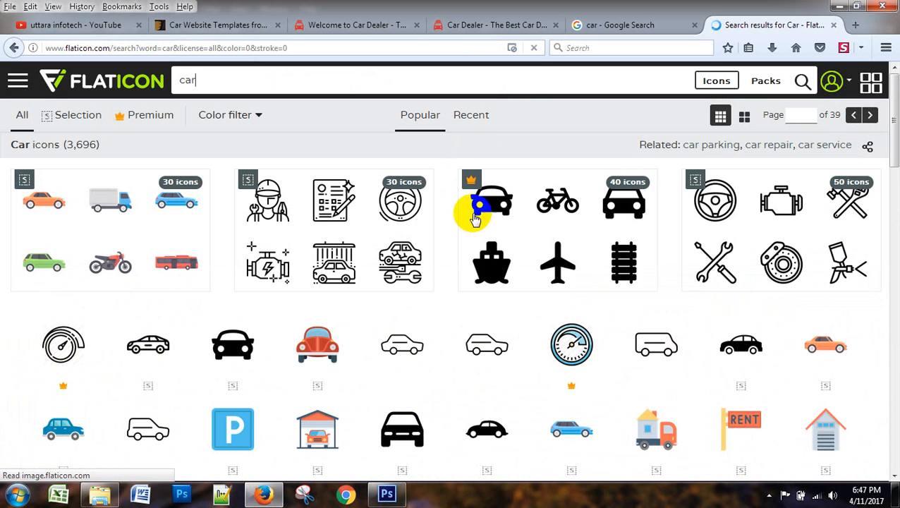
left_click(149, 219)
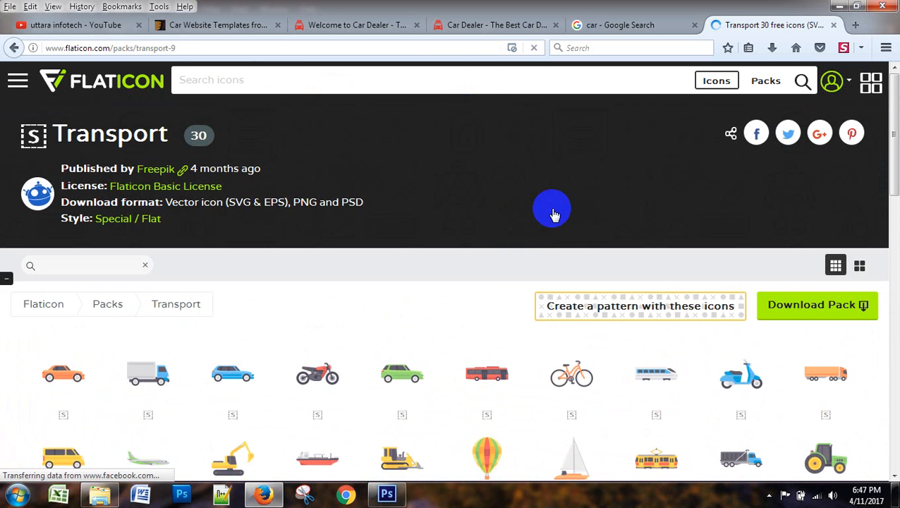
scroll(554, 213, "down", 3)
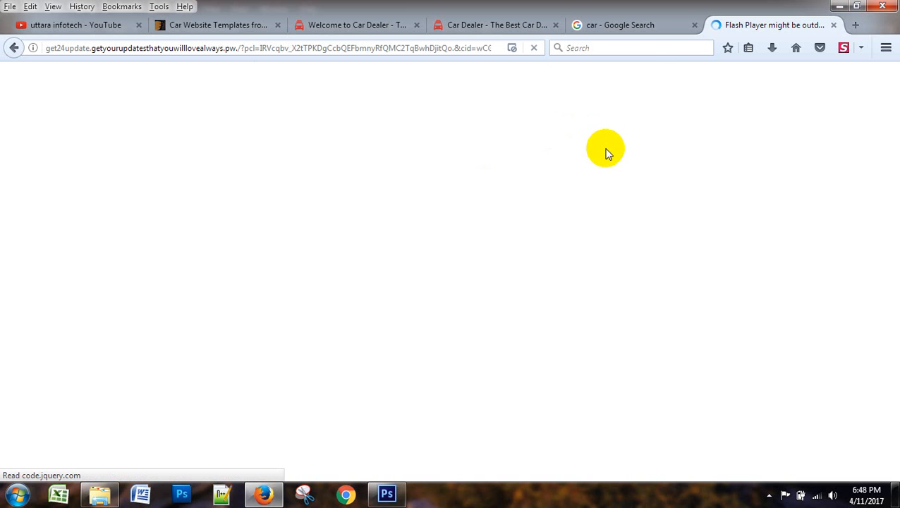
- Get rid of the page that hijacked the Flaticon tab by closing that tab, and open a new blank one
left_click(676, 26)
left_click(752, 26)
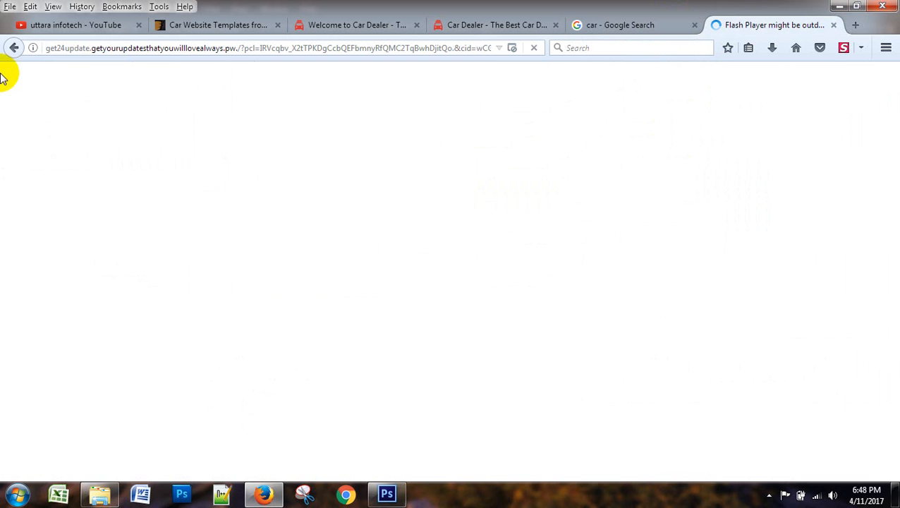
left_click(13, 49)
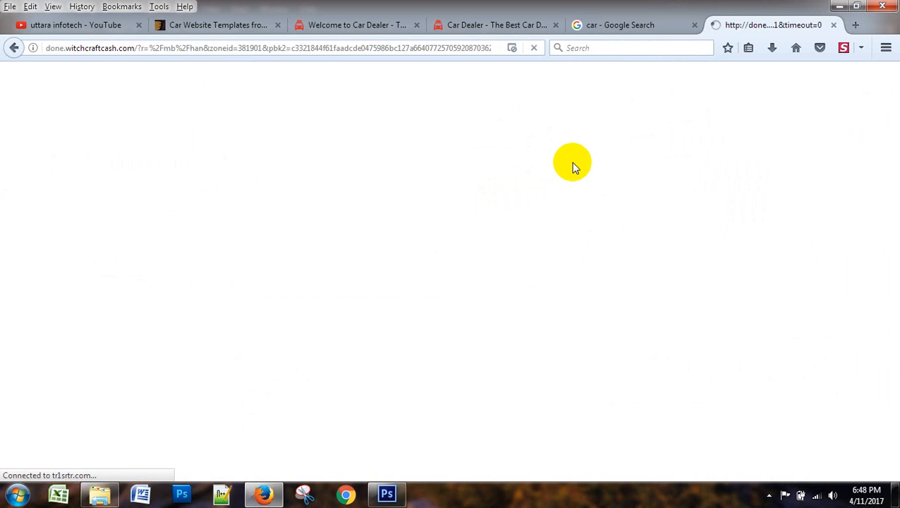
left_click(635, 26)
left_click(748, 24)
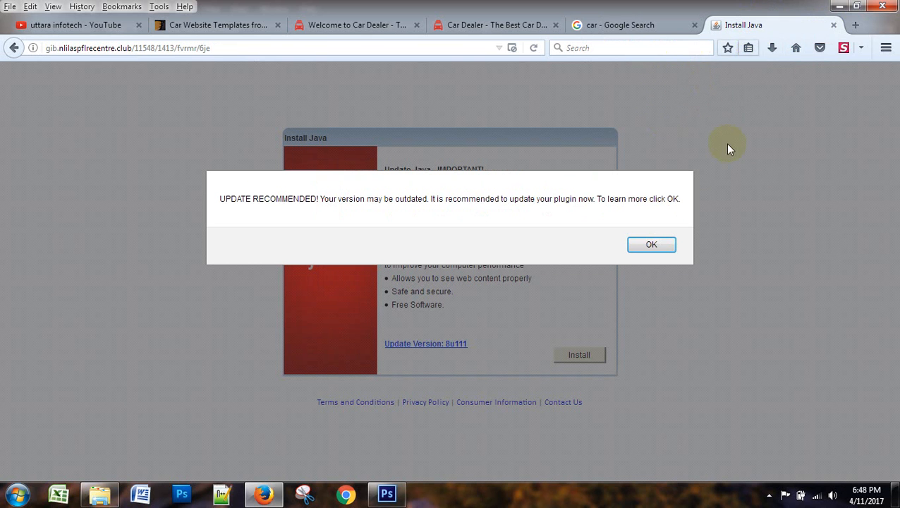
left_click(834, 24)
left_click(717, 26)
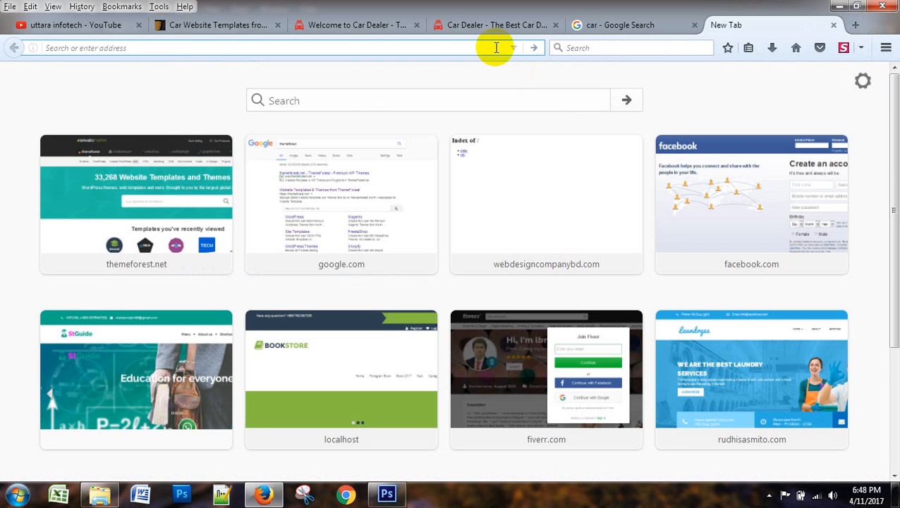
- Go to google.com, search for "vector icon" and open the Flaticon website from the results
type("vector icon")
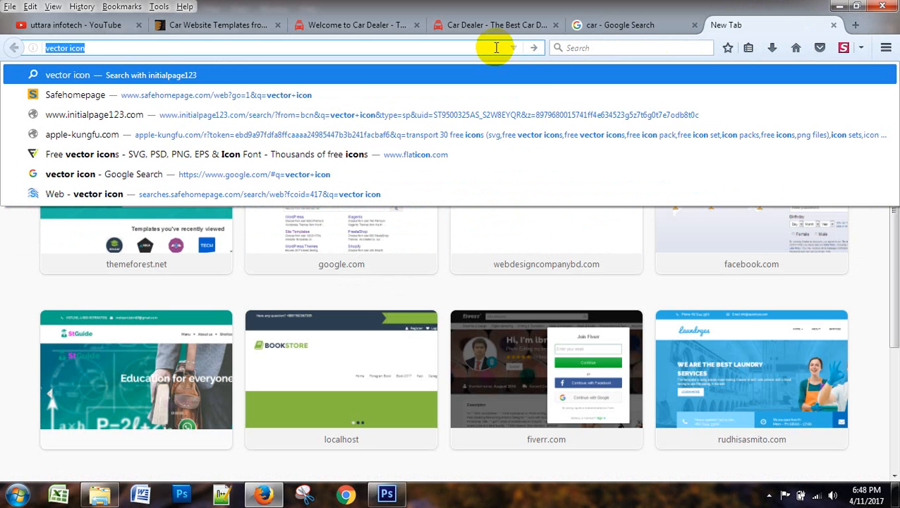
type("google.com")
key("Return")
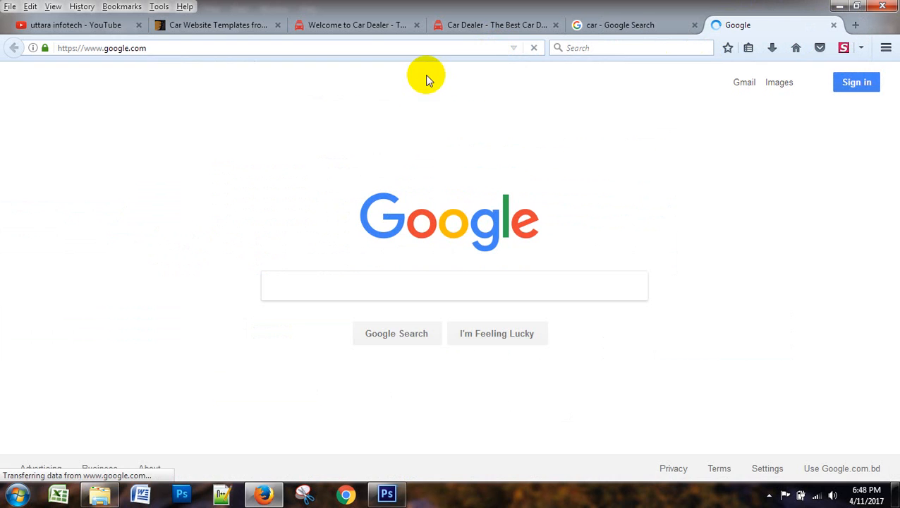
type("vector icon")
key("Return")
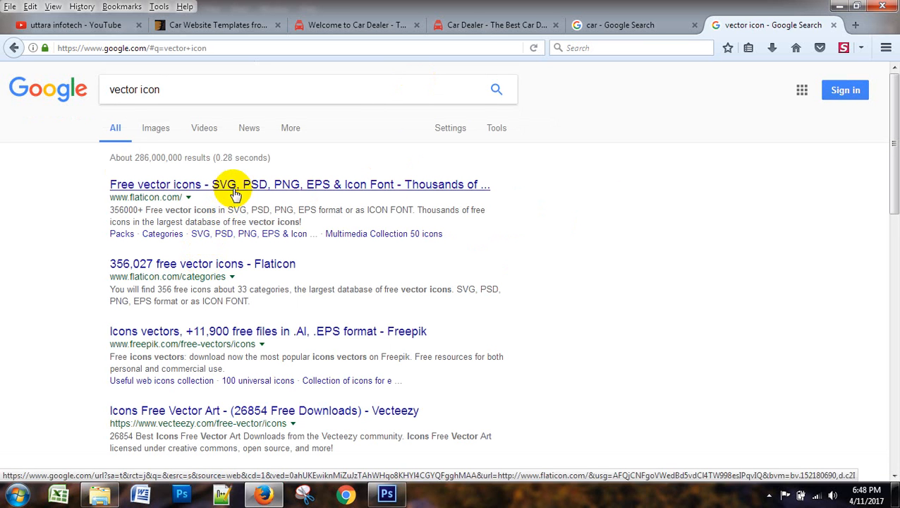
left_click(227, 185)
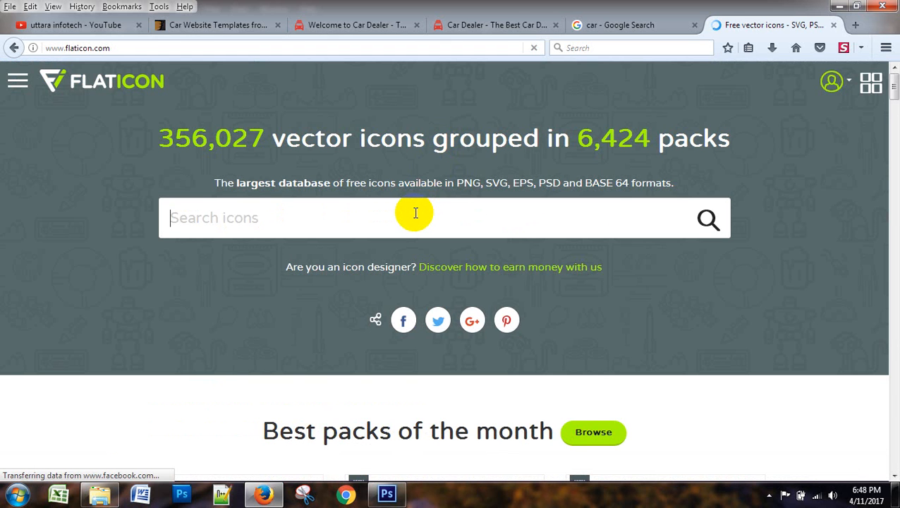
- Search Flaticon for "car" and open the 30-icon Transport pack to reach its vehicle icons
type("car")
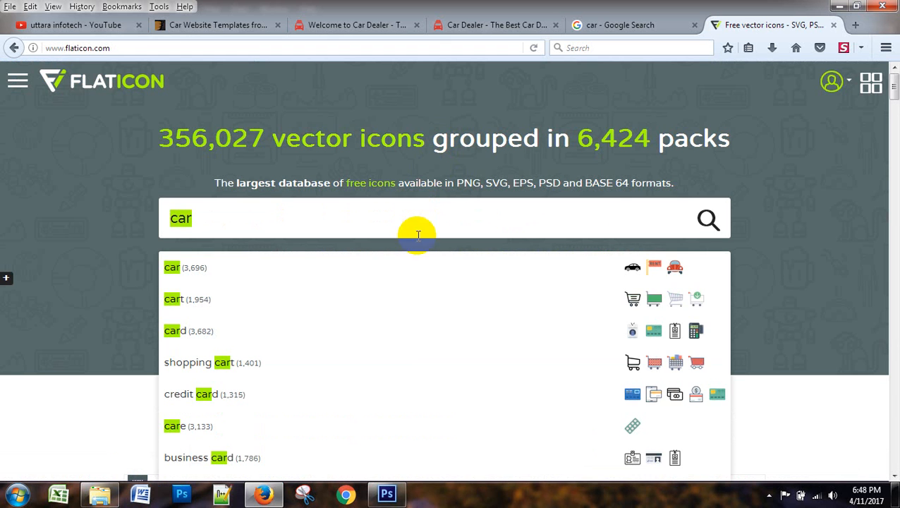
left_click(707, 220)
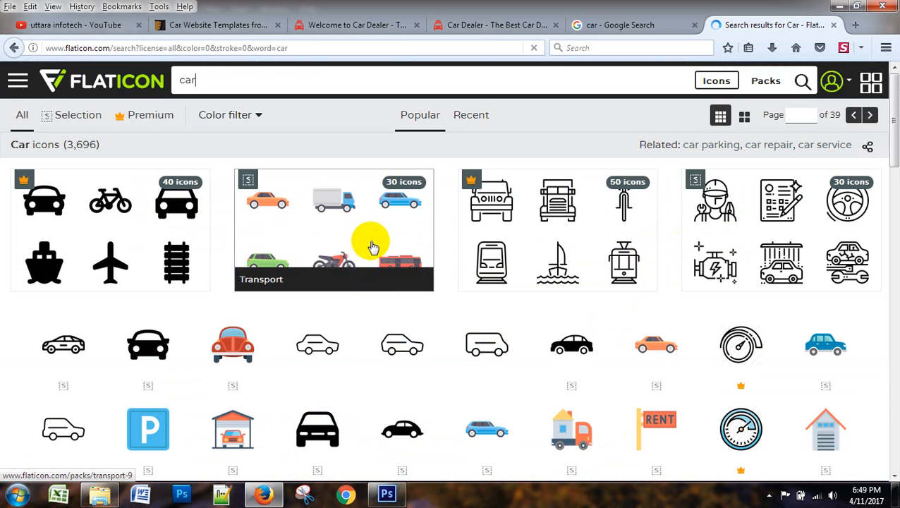
left_click(376, 263)
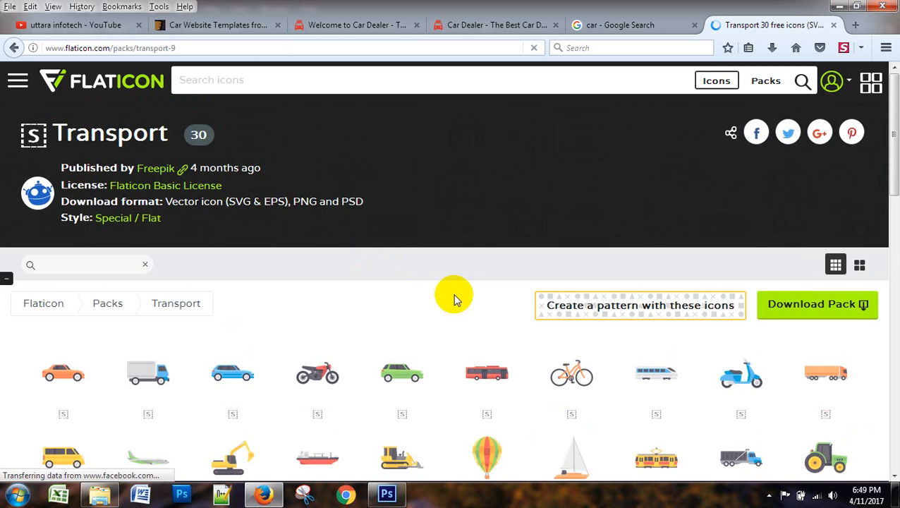
scroll(453, 300, "down", 2)
scroll(454, 300, "down", 2)
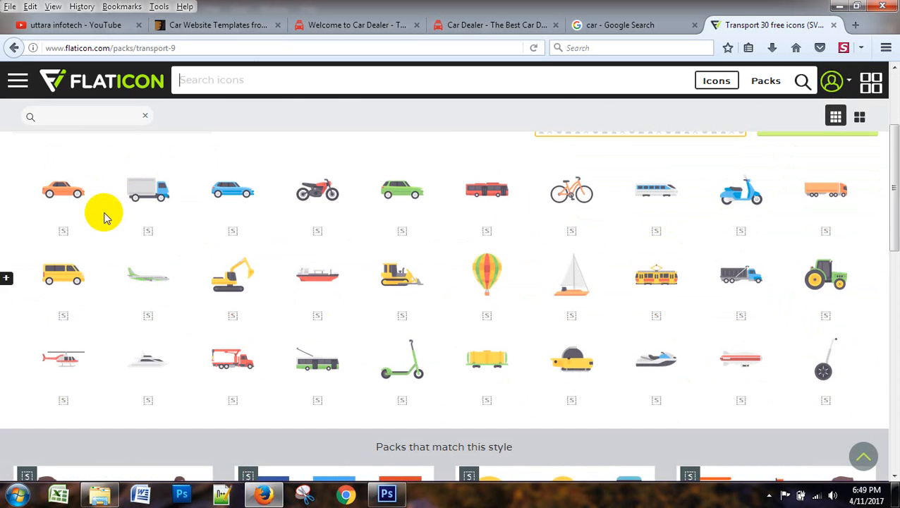
- Download the orange car icon as a free 512 px PNG, save automobile.png, and return to the Transport pack
left_click(65, 201)
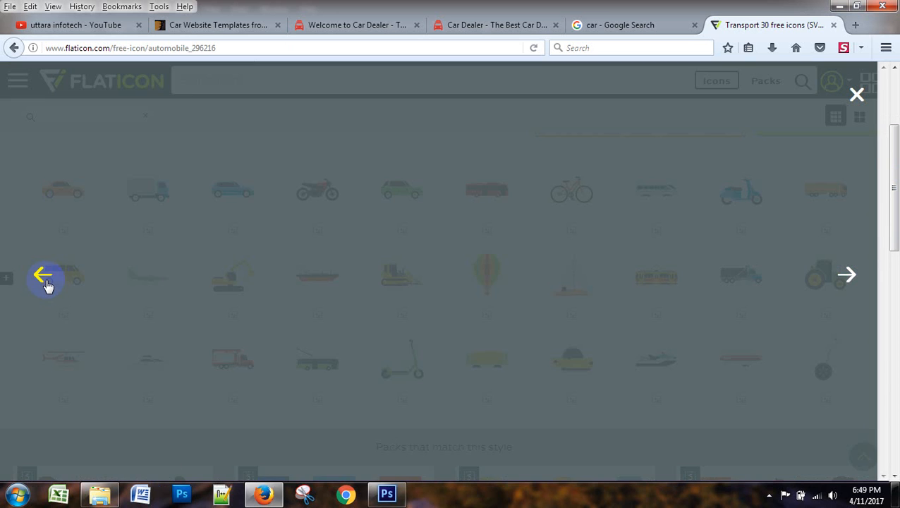
scroll(558, 332, "down", 3)
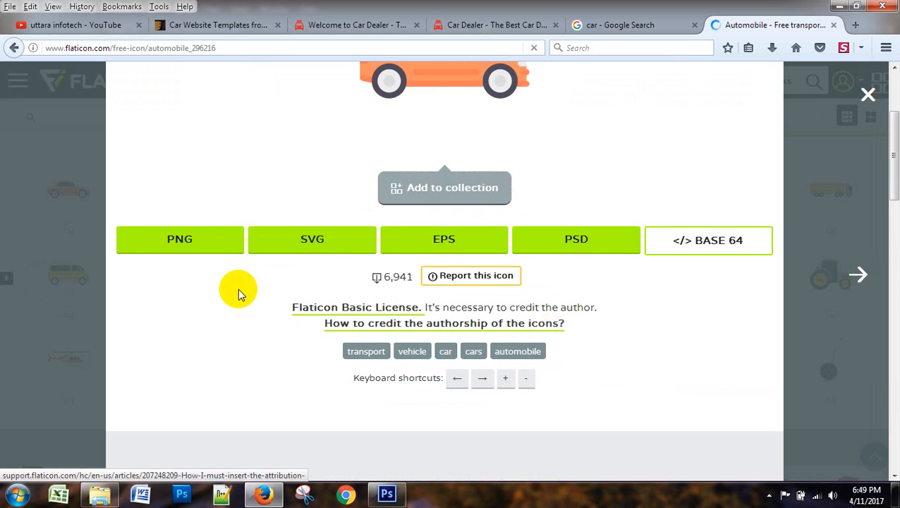
left_click(195, 248)
left_click(513, 318)
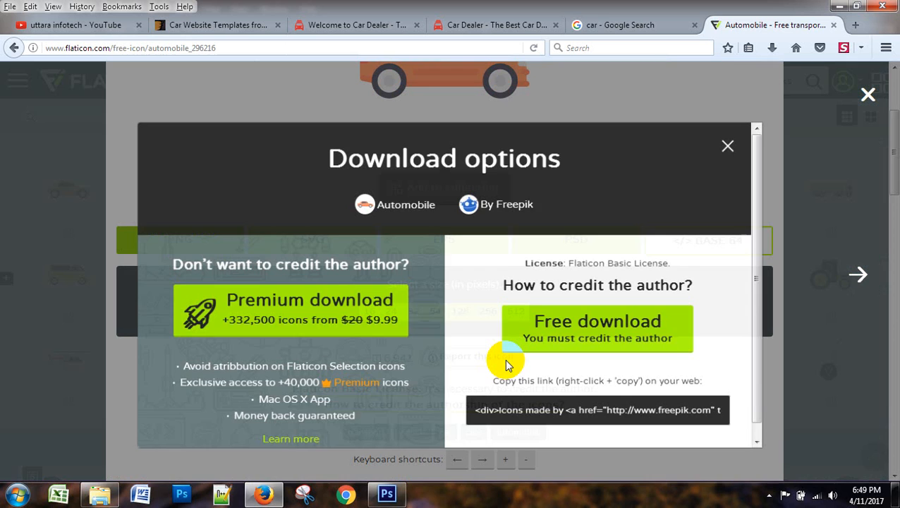
left_click(583, 333)
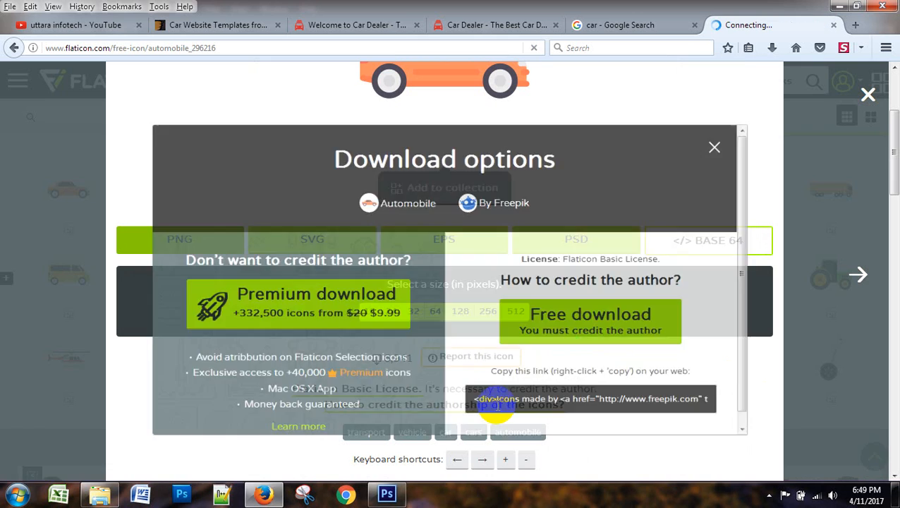
left_click(359, 254)
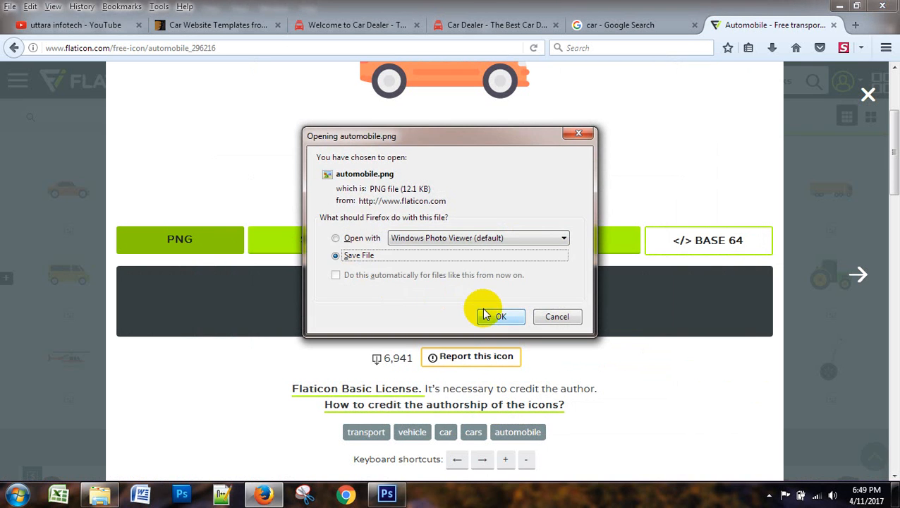
key("Return")
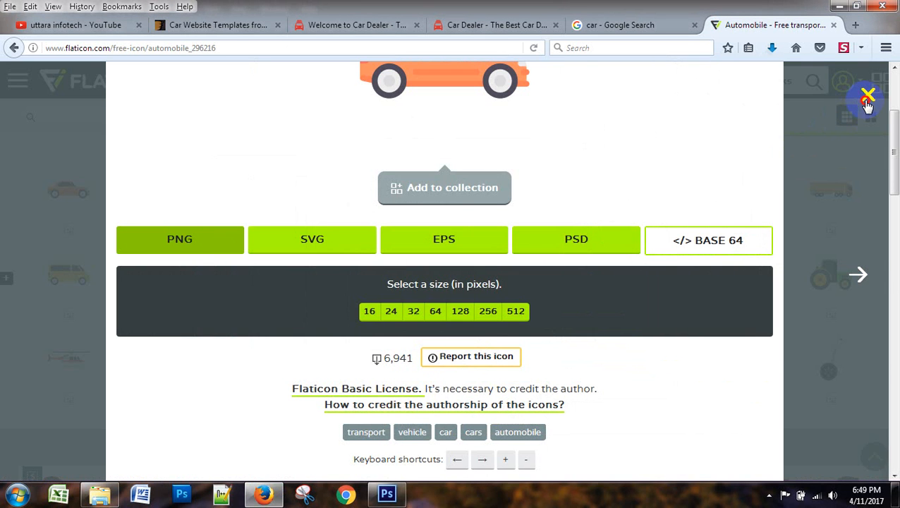
key("Escape")
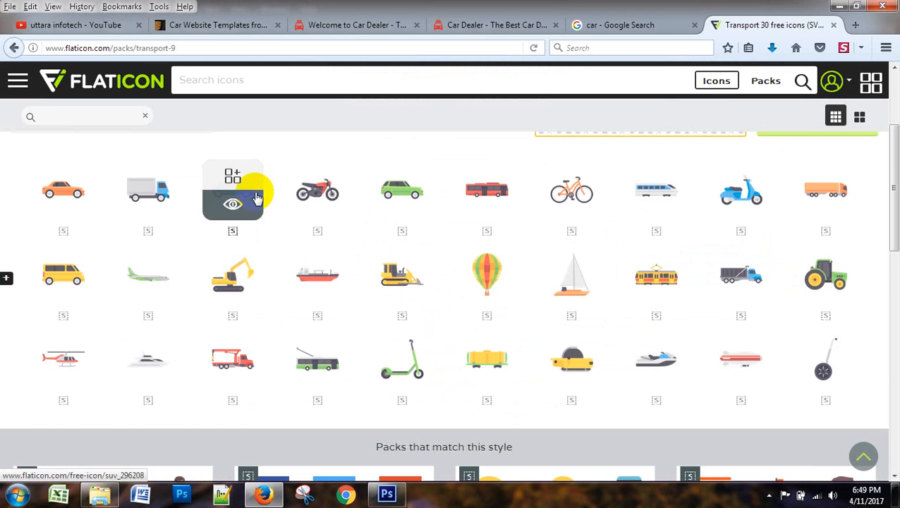
- Download the blue SUV icon as a 512 px PNG, save suv.png, and return to the Transport pack
left_click(238, 207)
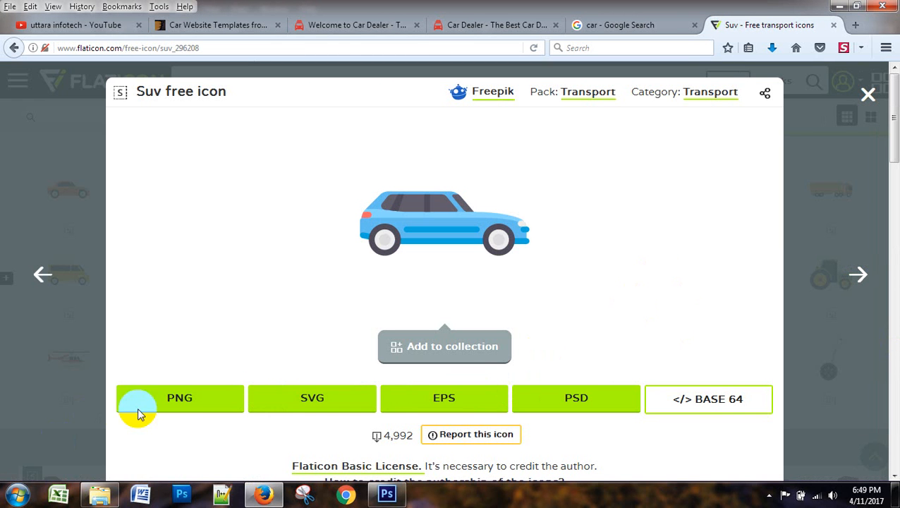
scroll(550, 381, "down", 2)
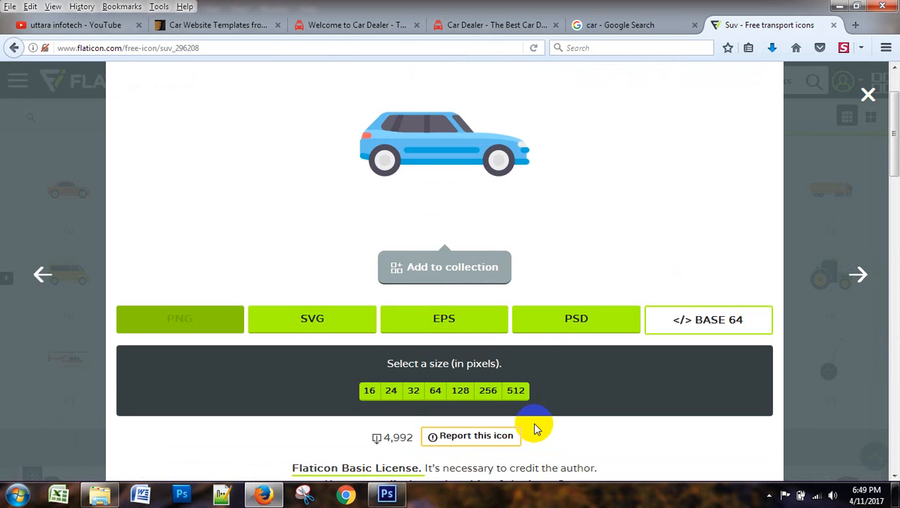
left_click(517, 392)
left_click(544, 339)
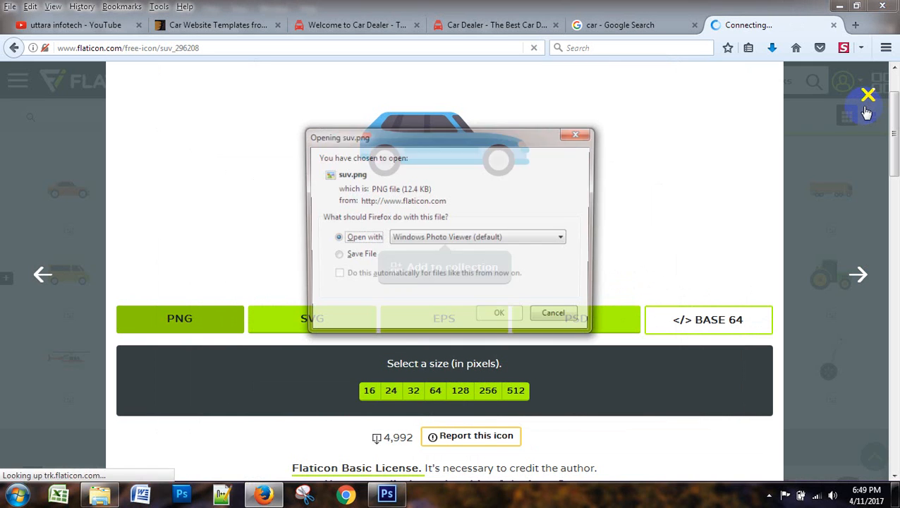
left_click(364, 257)
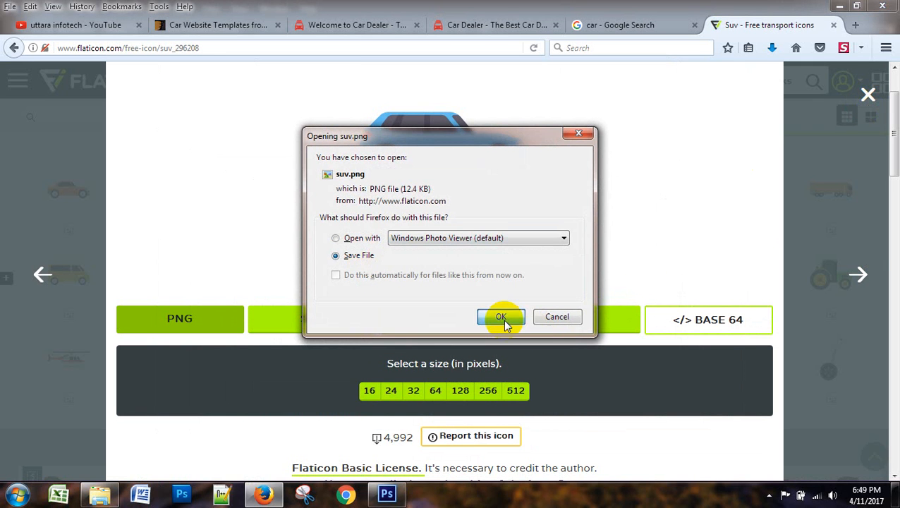
left_click(500, 316)
left_click(868, 97)
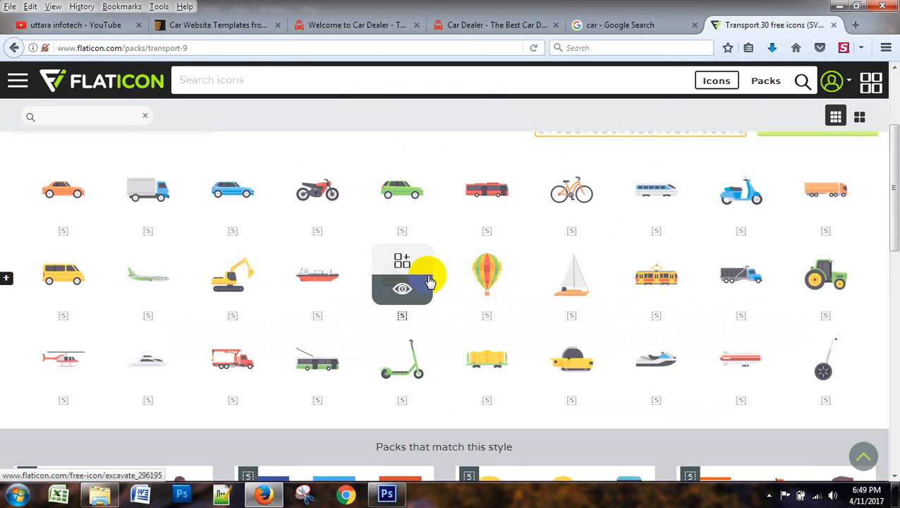
- Download the green Automobile icon as a free 512 px PNG, save automobile.png, and return to the Transport pack
mouse_move(402, 204)
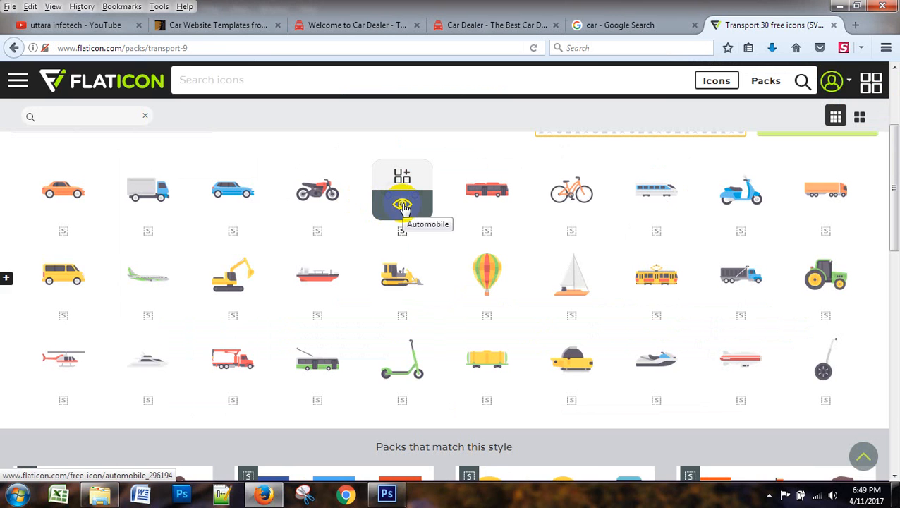
left_click(402, 205)
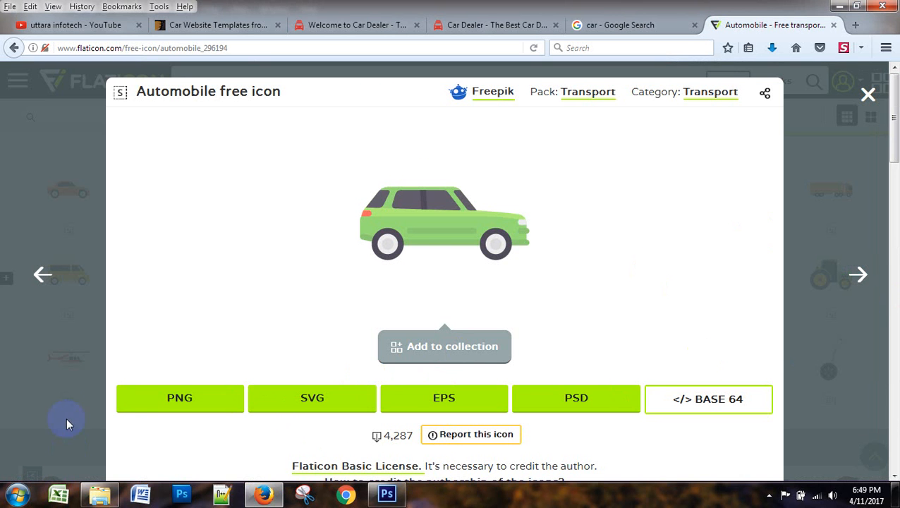
left_click(169, 402)
scroll(487, 297, "down", 5)
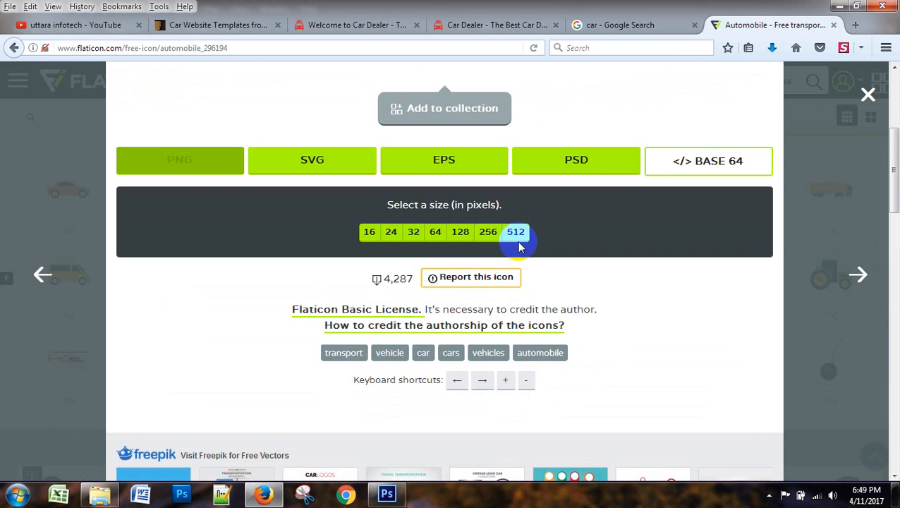
left_click(519, 246)
left_click(624, 337)
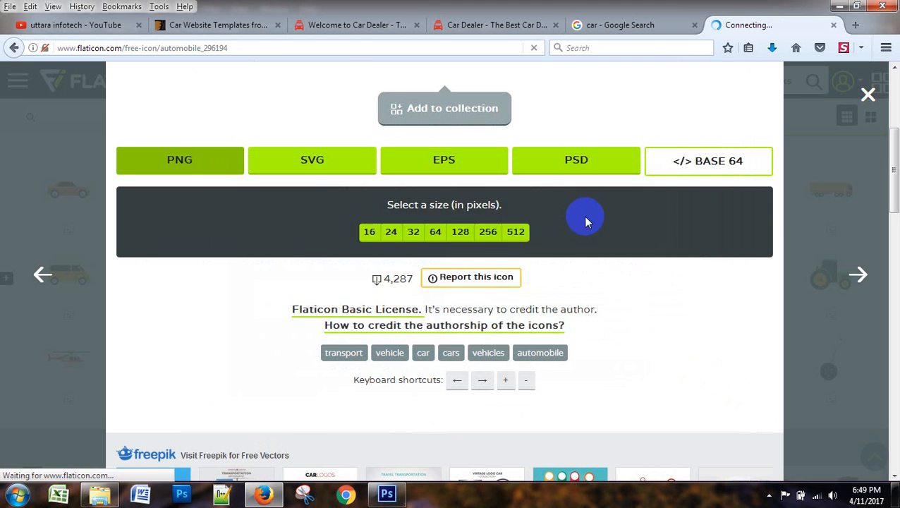
left_click(360, 255)
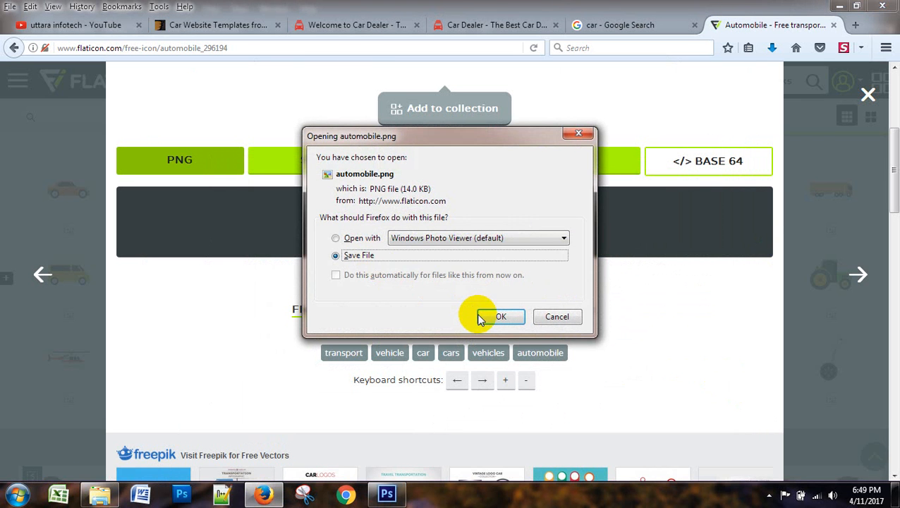
key("Return")
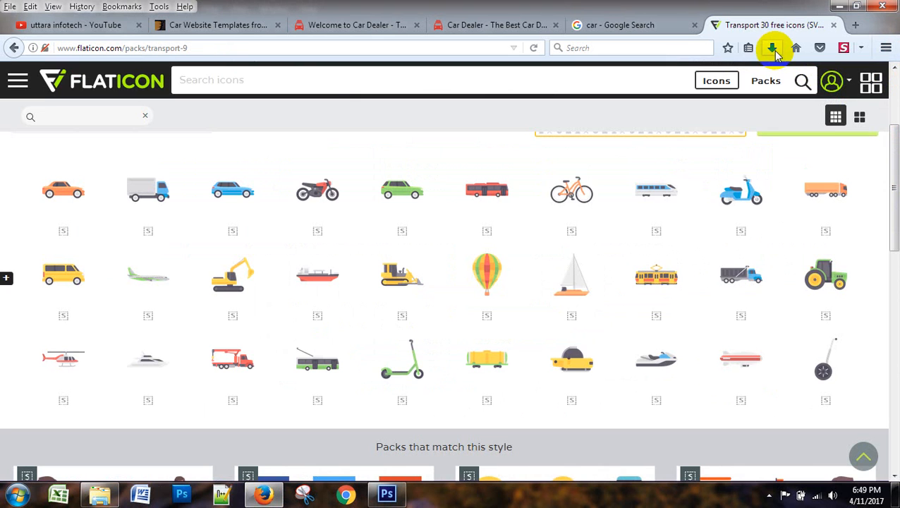
- Show the downloaded automobile(1).png in its containing Downloads folder and maximize the folder window
left_click(771, 47)
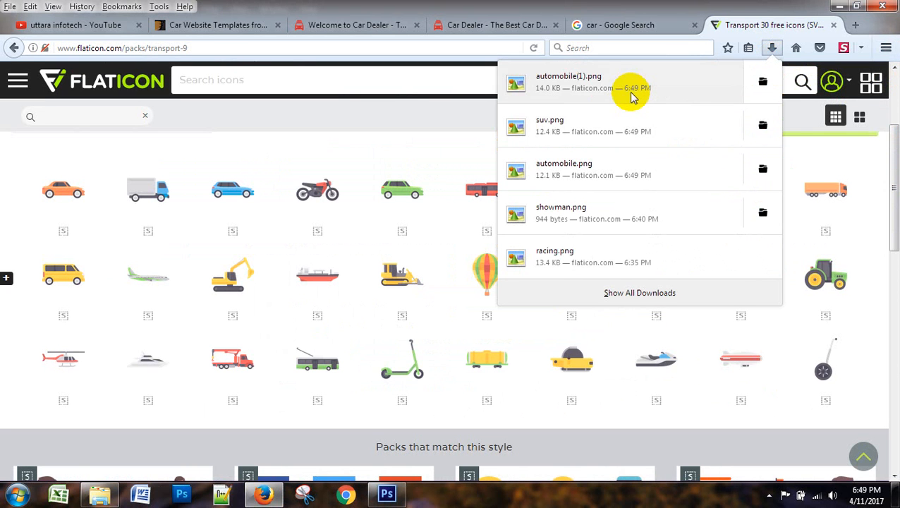
right_click(681, 90)
left_click(743, 111)
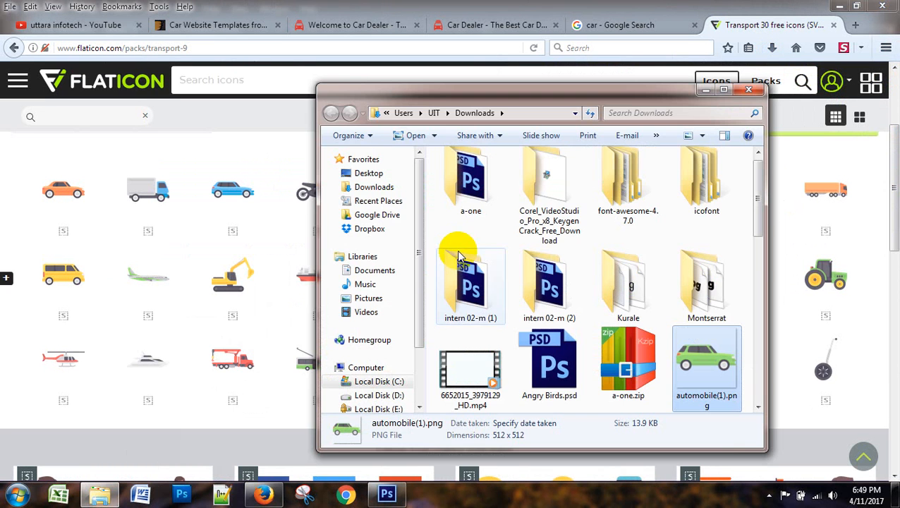
left_click(722, 89)
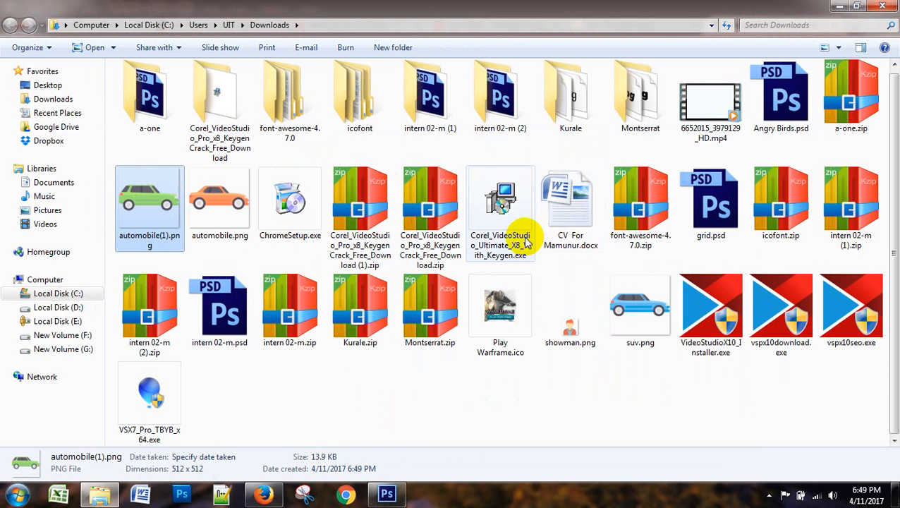
- Copy automobile(1).png, automobile.png and suv.png from the Downloads folder
left_click(227, 212, "ctrl")
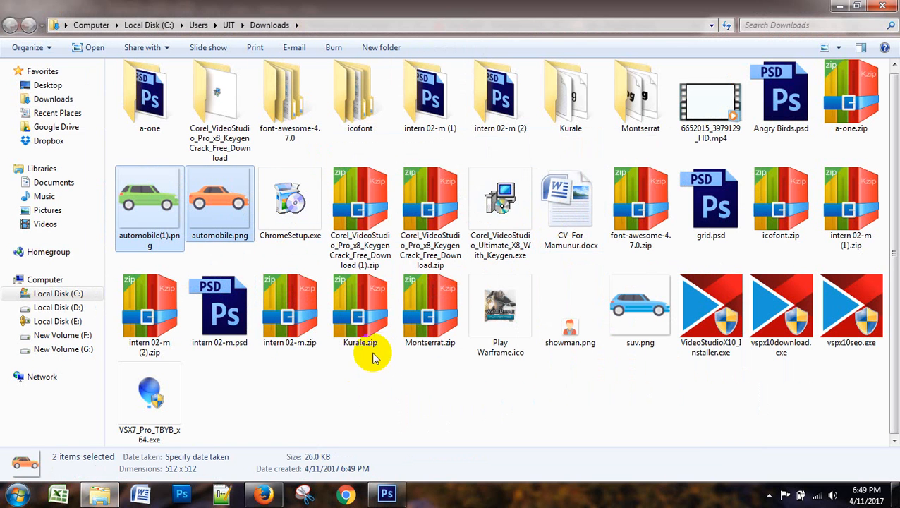
left_click(627, 332, "ctrl")
right_click(143, 215)
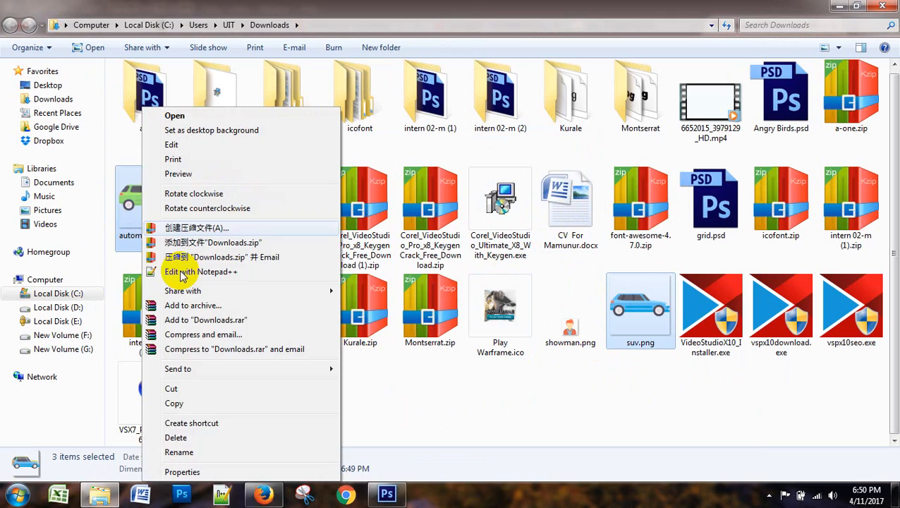
left_click(174, 403)
- Minimize the open windows and paste the three copied car images onto the desktop
left_click(838, 7)
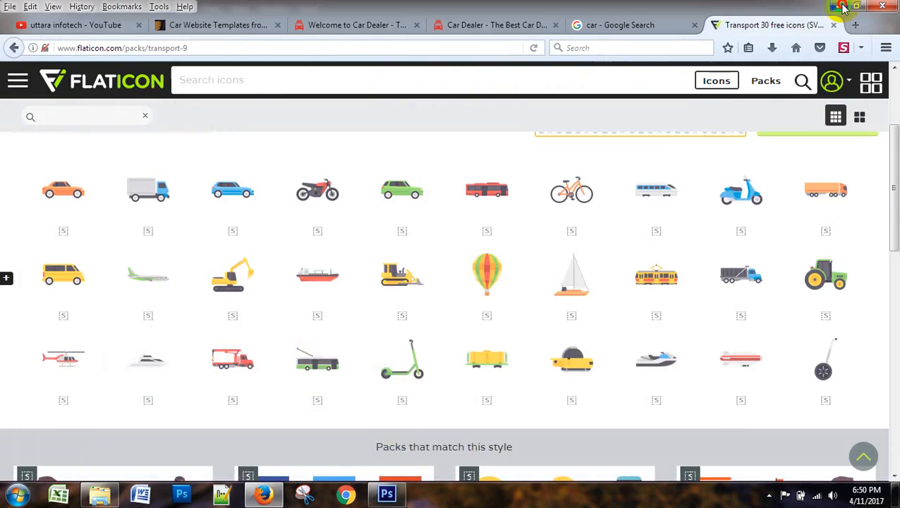
left_click(831, 10)
left_click(827, 11)
right_click(397, 180)
left_click(412, 236)
left_click_drag(399, 130, 457, 346)
left_click(538, 333)
- Switch to Photoshop, locate the second card's red car layer, Layer 10 copy, in the Features group, hide it and select it
left_click(386, 493)
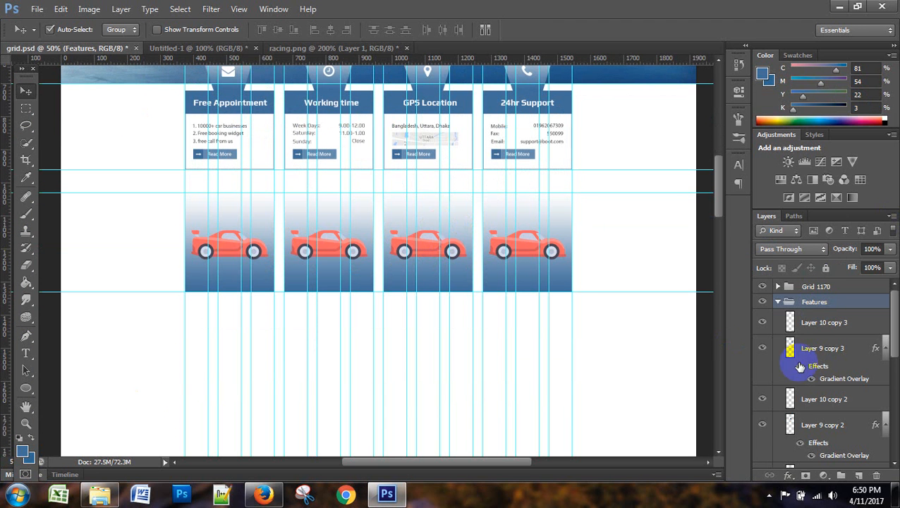
scroll(850, 353, "down", 8)
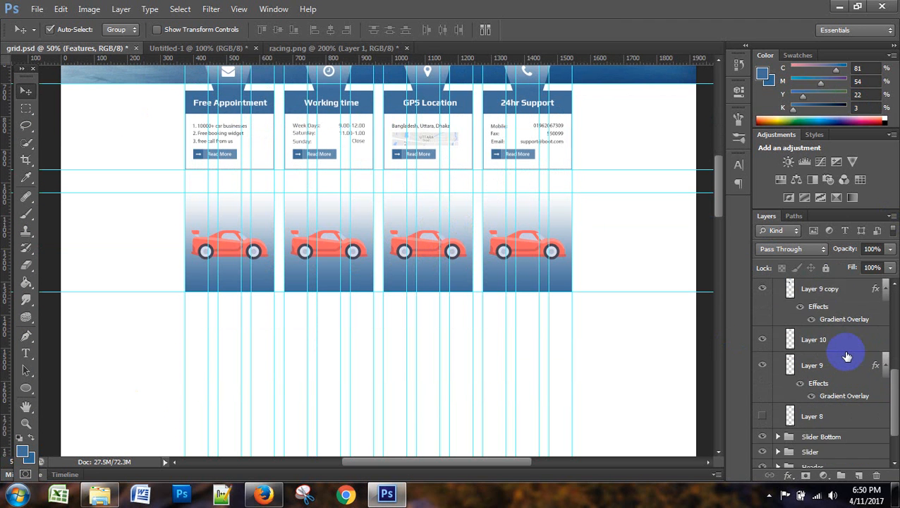
left_click(844, 330)
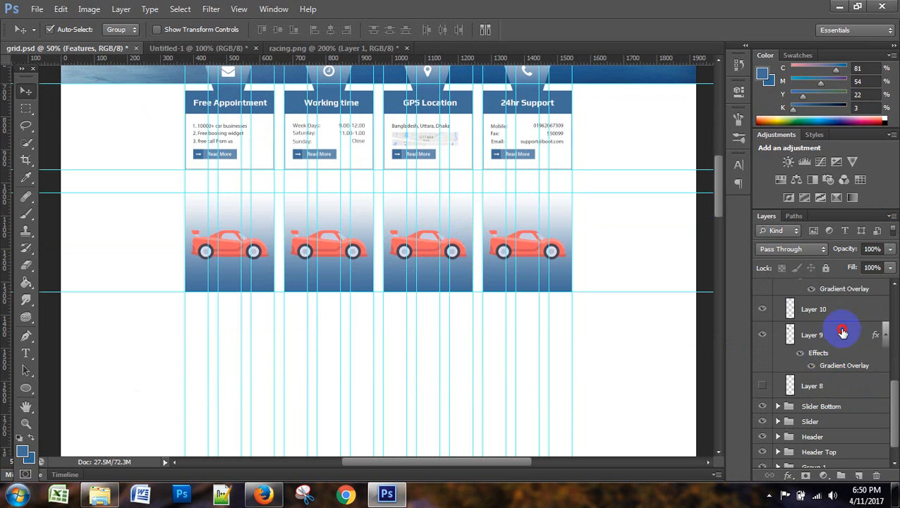
left_click(764, 336)
left_click(763, 336)
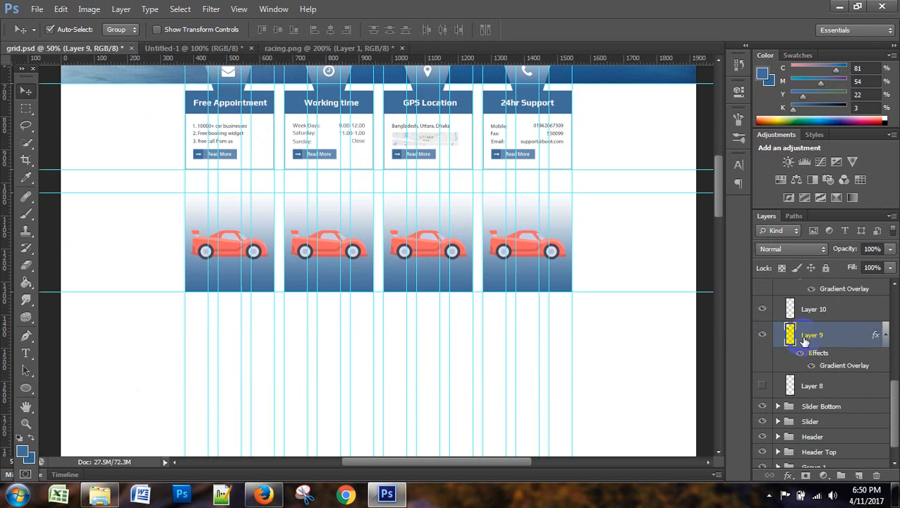
left_click(763, 309)
left_click(763, 309)
scroll(826, 364, "up", 3)
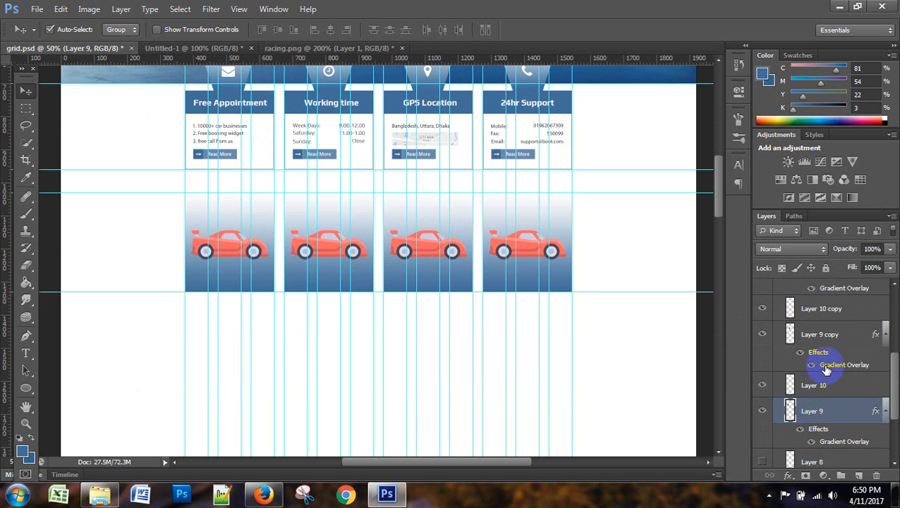
left_click(824, 340)
scroll(808, 387, "up", 2)
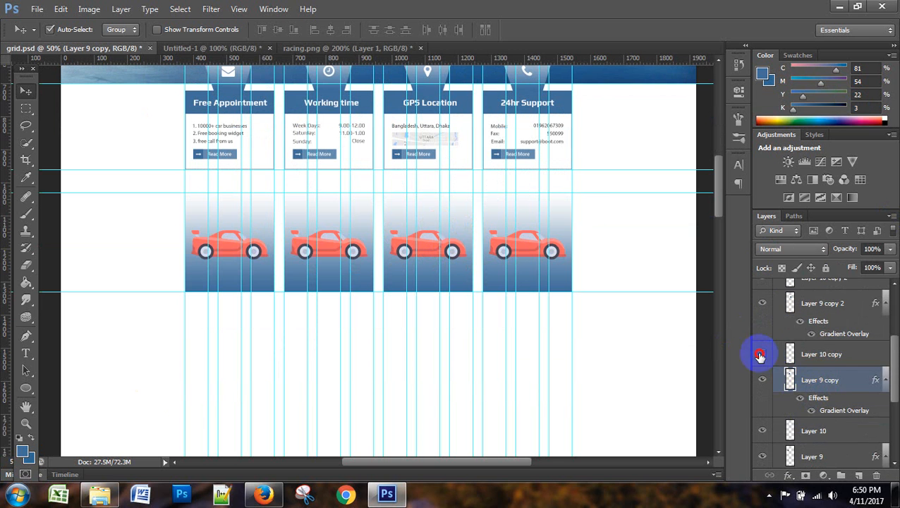
left_click(760, 356)
left_click(817, 353)
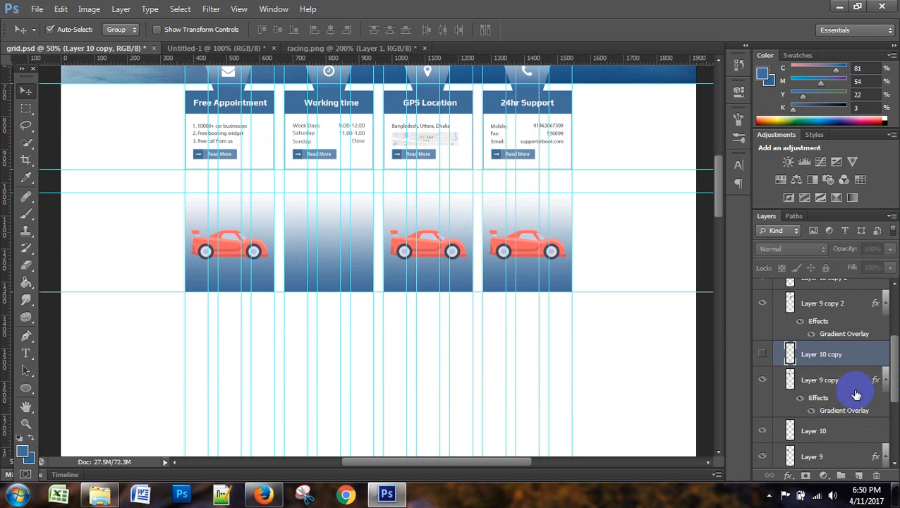
- Open automobile.png, automobile(1).png and suv.png together from the desktop
left_click(36, 10)
left_click(43, 34)
left_click_drag(628, 145, 627, 341)
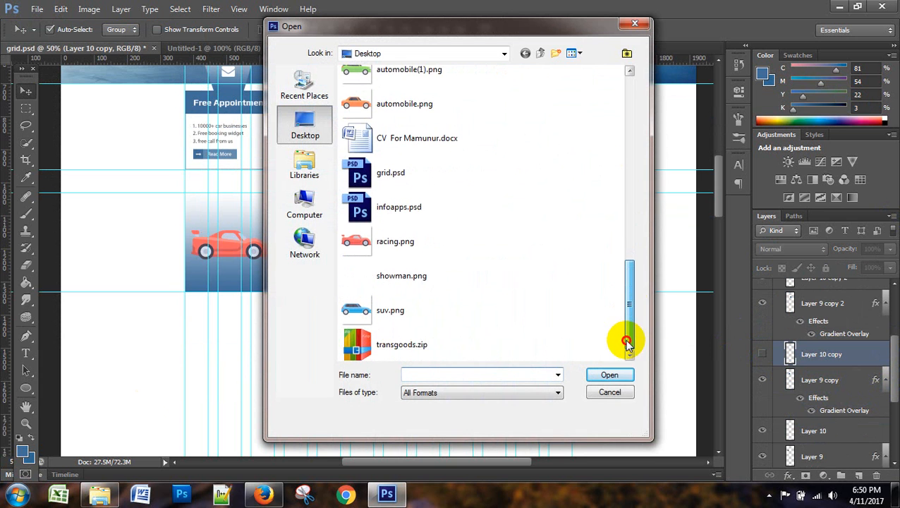
left_click(406, 106)
scroll(458, 247, "up", 3)
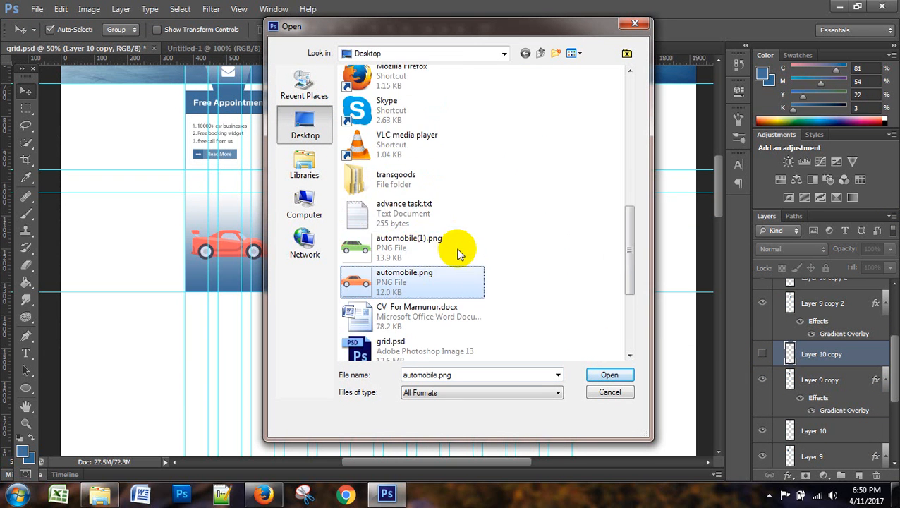
left_click(402, 251, "ctrl")
scroll(512, 227, "down", 5)
left_click(421, 311, "ctrl")
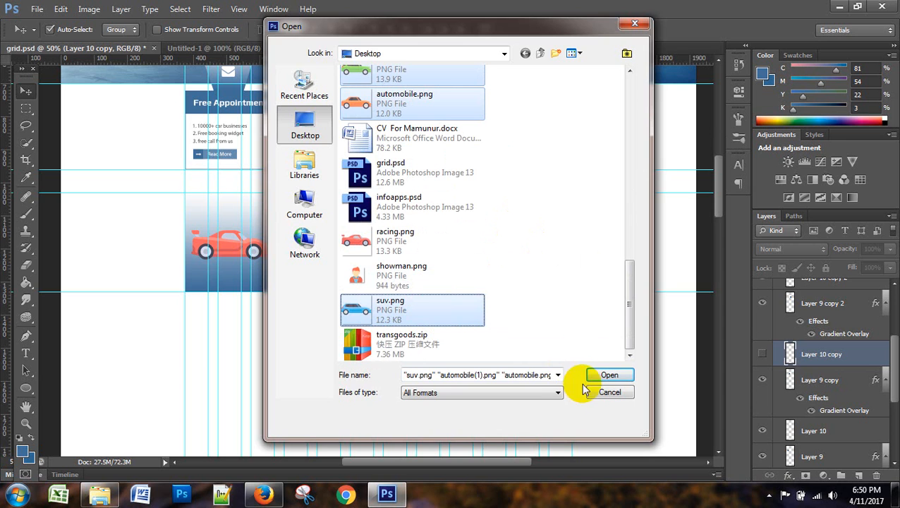
left_click(601, 374)
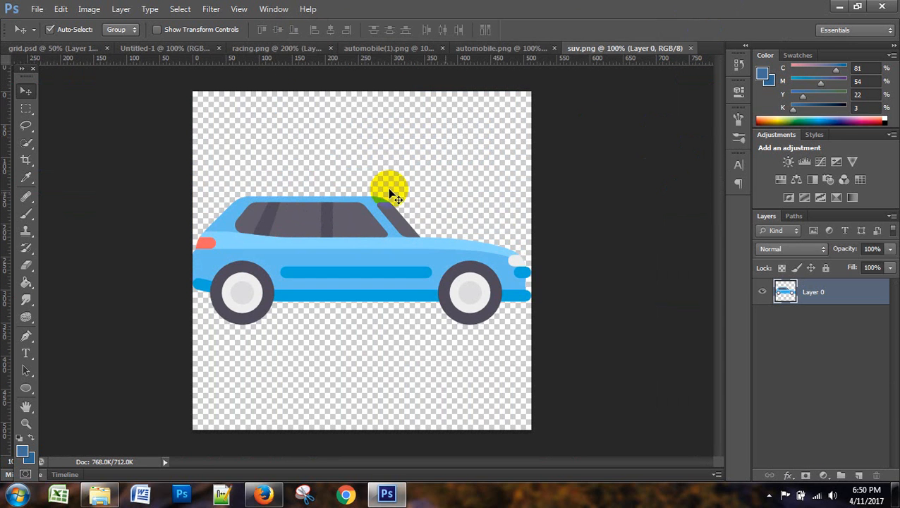
- Close the racing.png and Untitled-1 documents without saving their changes
left_click(361, 49)
left_click(274, 48)
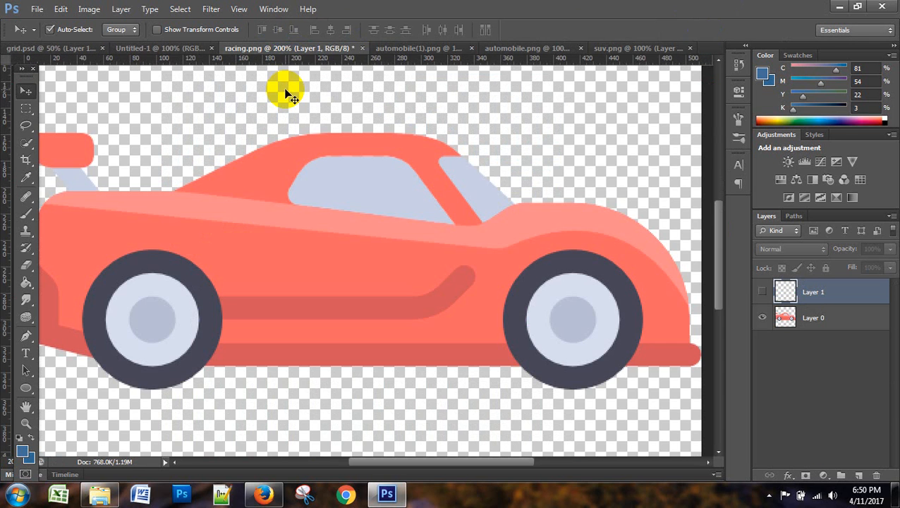
left_click(362, 48)
left_click(423, 194)
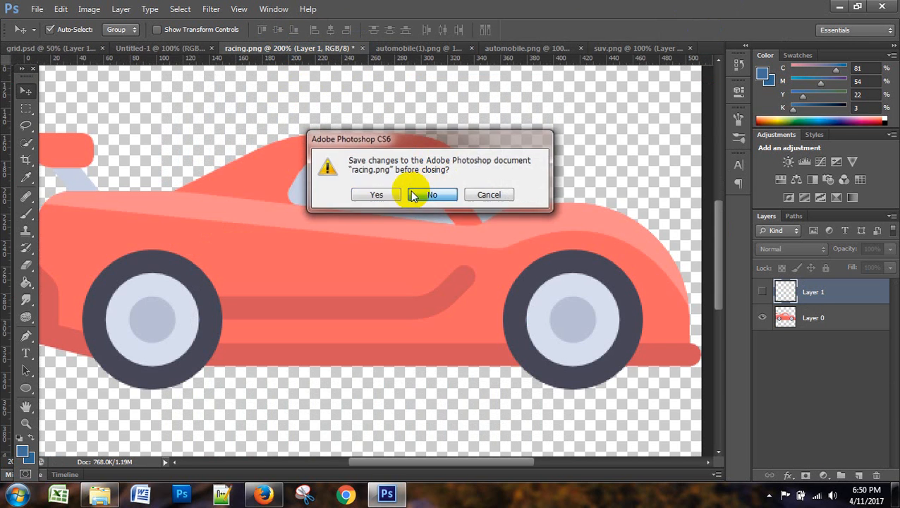
left_click(230, 52)
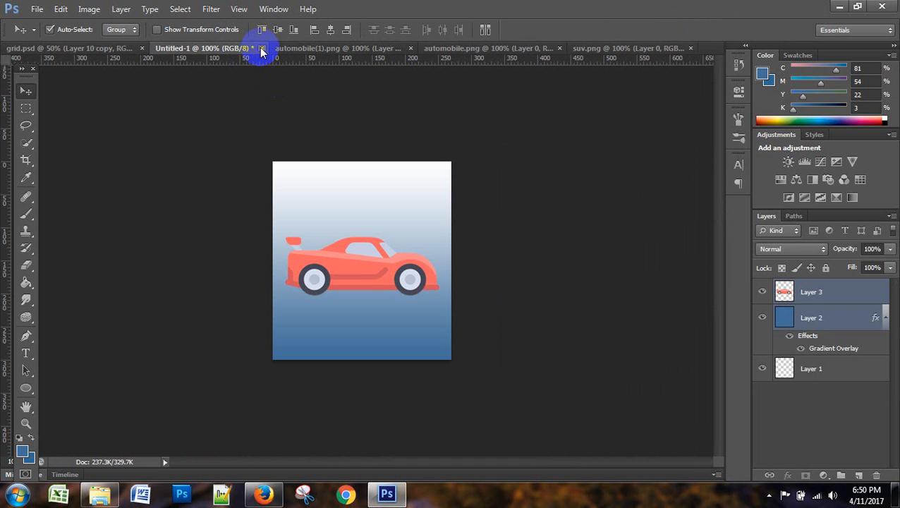
left_click(261, 49)
left_click(427, 194)
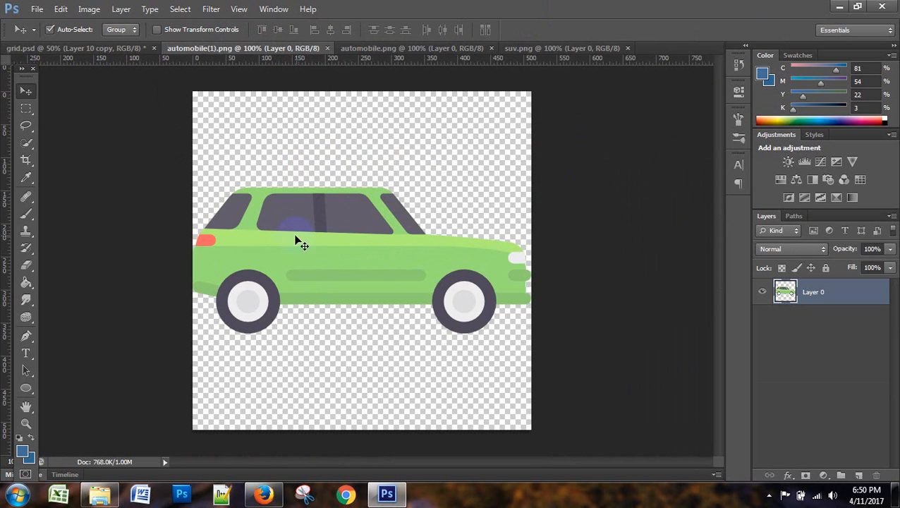
- Bring the green car from automobile(1).png into grid.psd over the second gradient card
left_click_drag(317, 216, 327, 244)
scroll(474, 357, "down", 2)
scroll(834, 408, "down", 2)
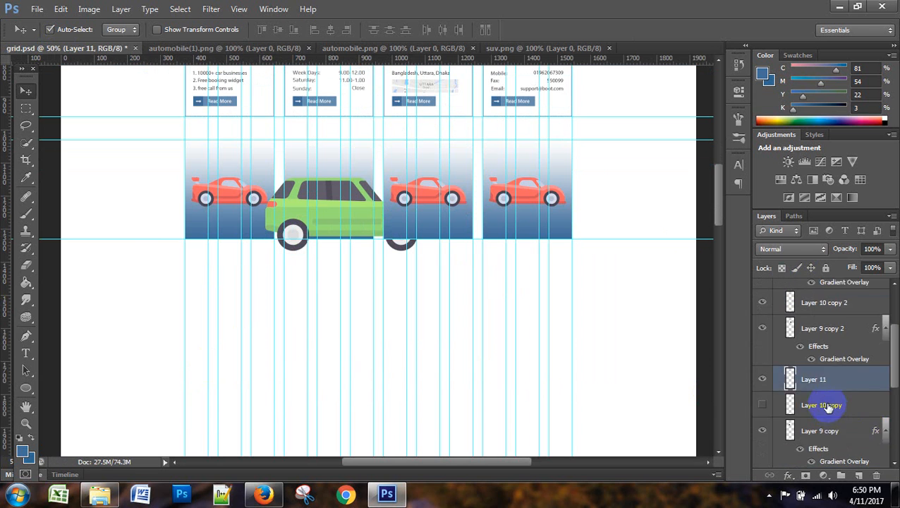
- Delete the hidden Layer 10 copy and select the green car's layer, Layer 11
scroll(825, 395, "down", 2)
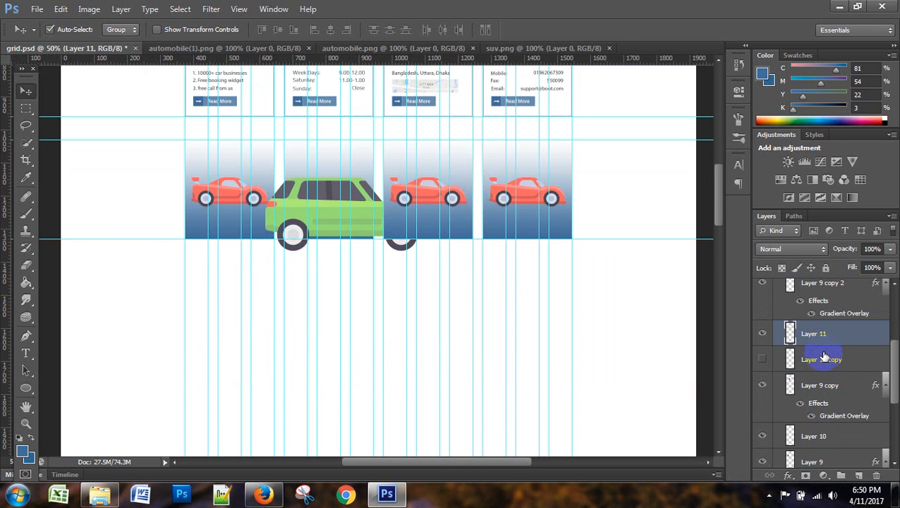
left_click_drag(825, 360, 877, 475)
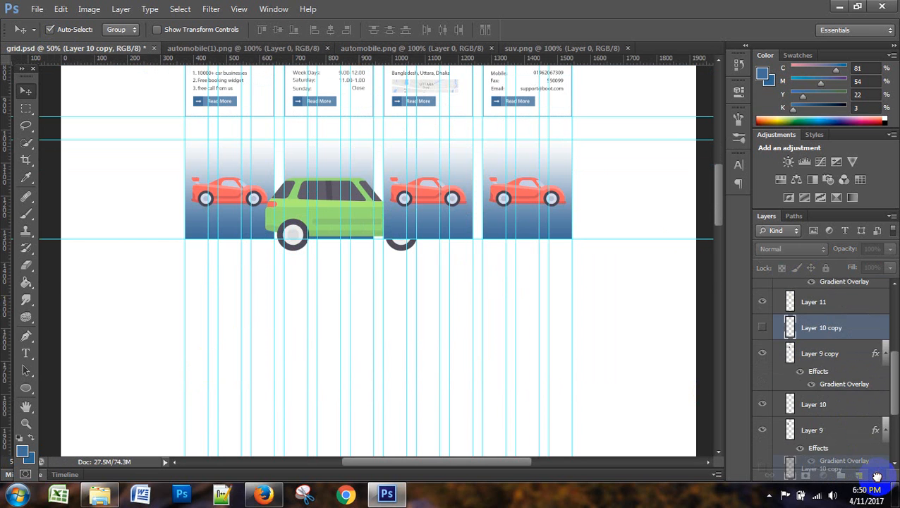
left_click(816, 333)
scroll(422, 275, "up", 2)
left_click(821, 312)
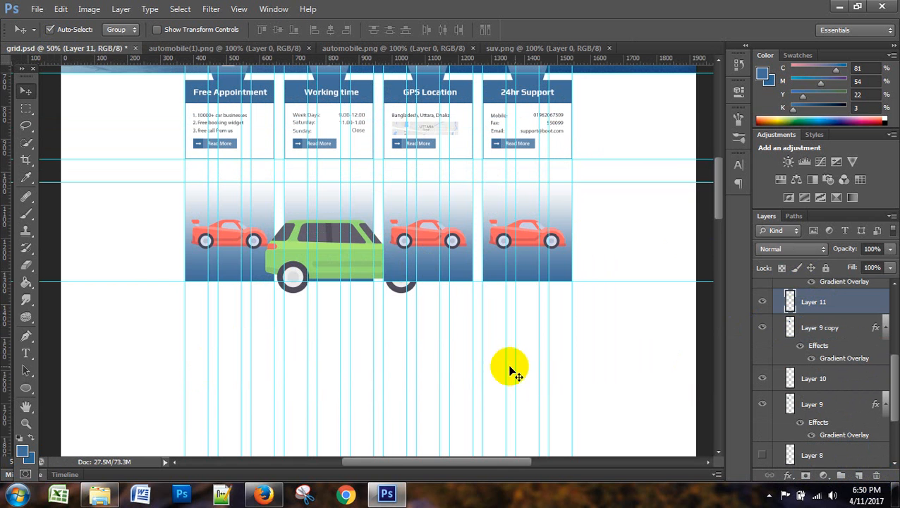
- Scale the green car down to about 43% around its centre with Free Transform and apply the change
scroll(351, 360, "up", 3)
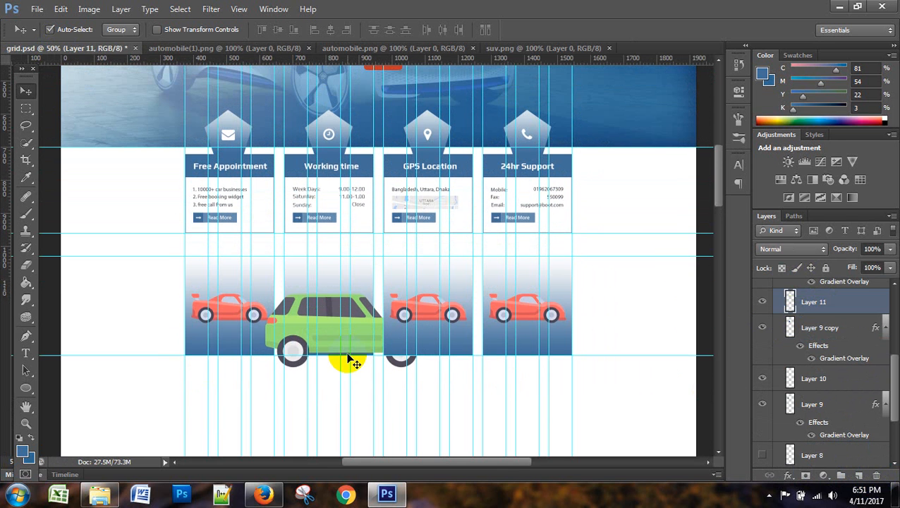
key("ctrl+plus")
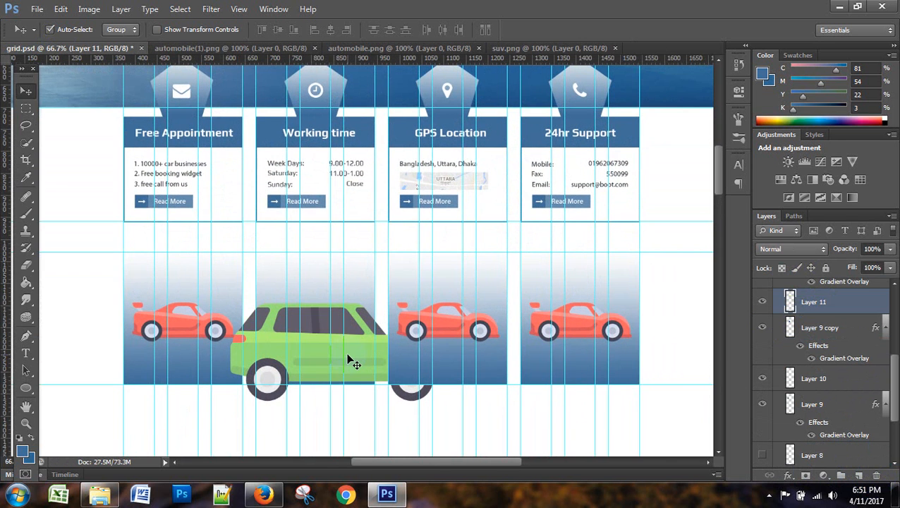
key("ctrl+plus")
scroll(371, 359, "down", 3)
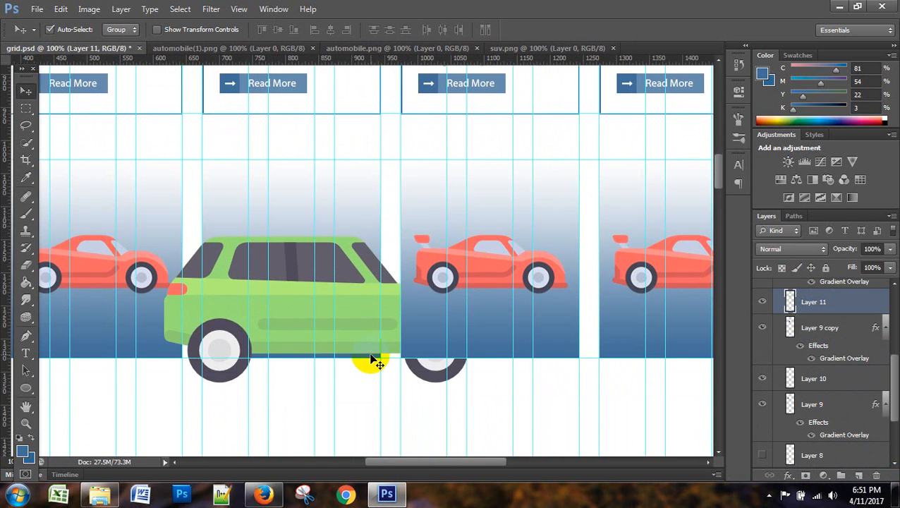
key("ctrl+t")
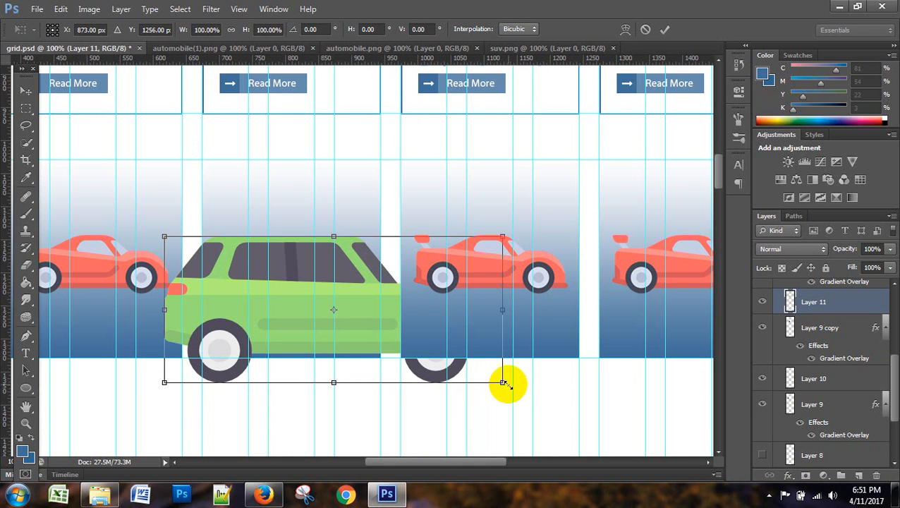
left_click_drag(502, 382, 416, 324)
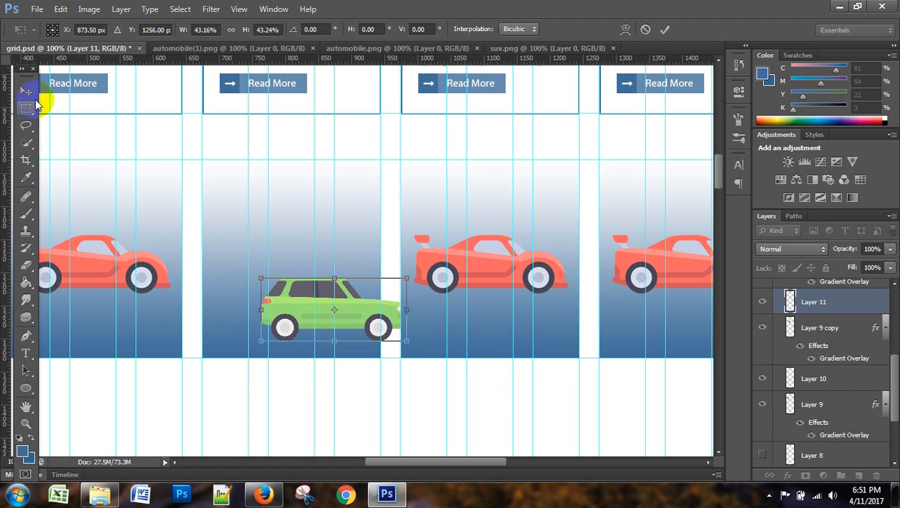
left_click(25, 90)
left_click(388, 196)
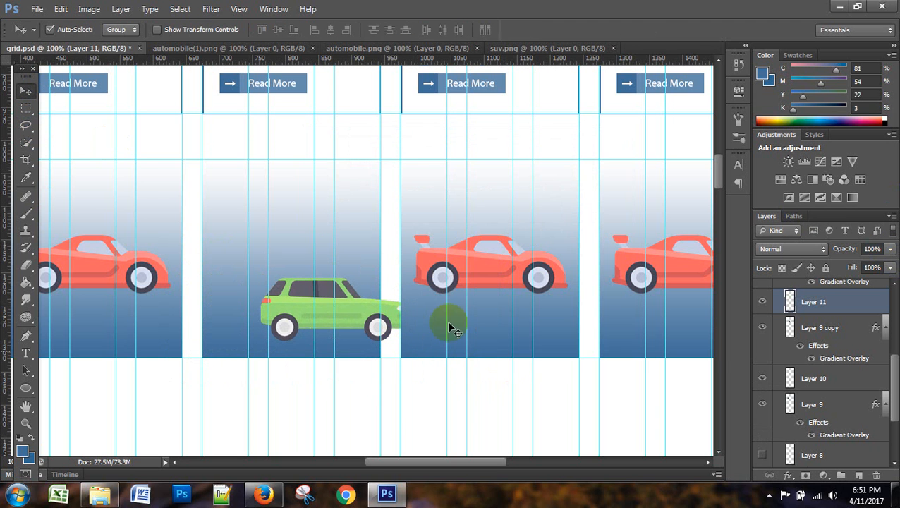
- Nudge the green car left and up until it is centred across the second card and level with the red cars
key("Left")
key("Left")
key("Left")
key("Left")
key("Left")
key("Left")
key("Left")
key("Left")
key("Left")
key("Left")
key("Left")
key("Left")
key("Left")
key("Left")
key("Left")
key("Left")
key("Left")
key("Left")
key("Left")
key("Left")
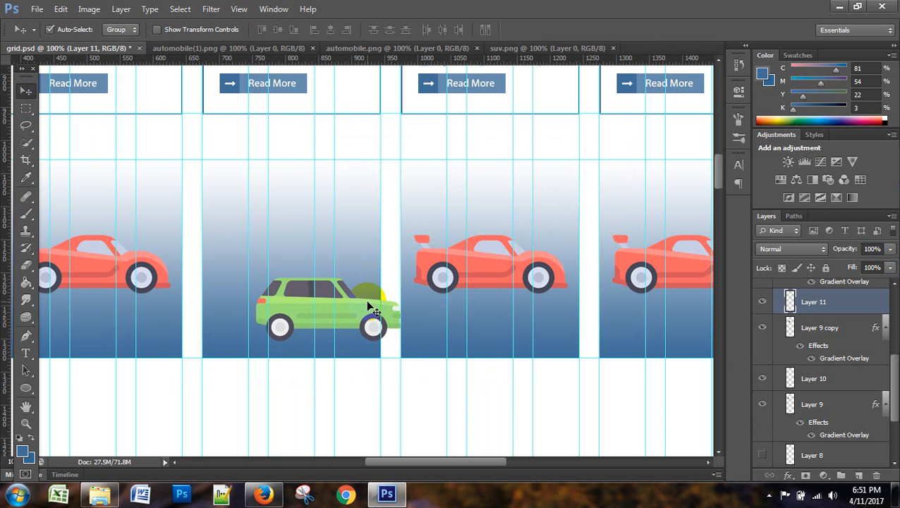
key("Left")
key("Left")
key("Left")
key("Left")
key("Left")
key("Left")
key("Left")
key("Left")
key("Left")
key("Left")
key("Left")
key("Left")
key("Left")
key("Left")
key("Left")
key("Left")
key("Left")
key("Left")
key("Left")
key("Left")
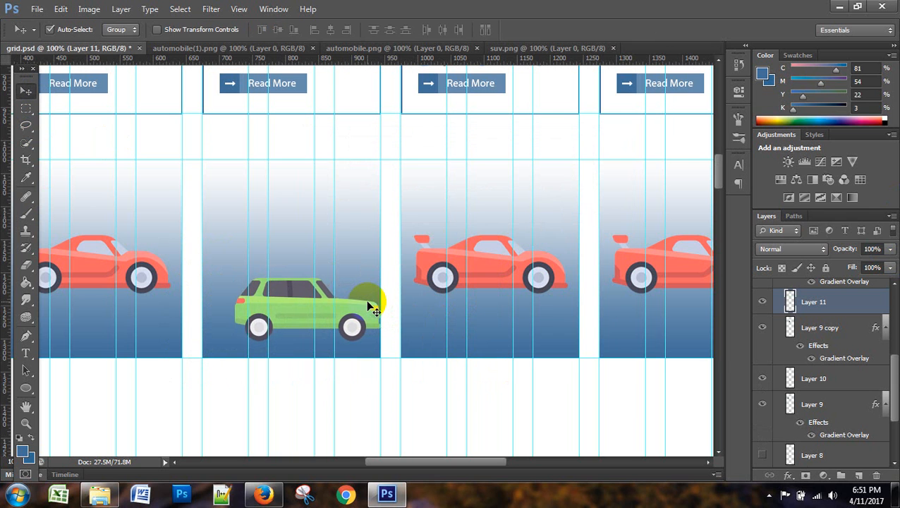
key("Left")
key("Left")
key("Left")
key("Left")
key("Left")
key("Left")
key("Left")
key("Left")
key("Up")
key("Up")
key("Up")
key("Up")
key("Up")
key("Up")
key("Up")
key("Up")
key("Up")
key("Up")
key("Up")
key("Up")
key("Up")
key("Up")
key("Up")
key("Up")
key("Up")
key("Up")
key("Up")
key("Up")
key("Up")
key("Up")
key("Up")
key("Up")
key("Up")
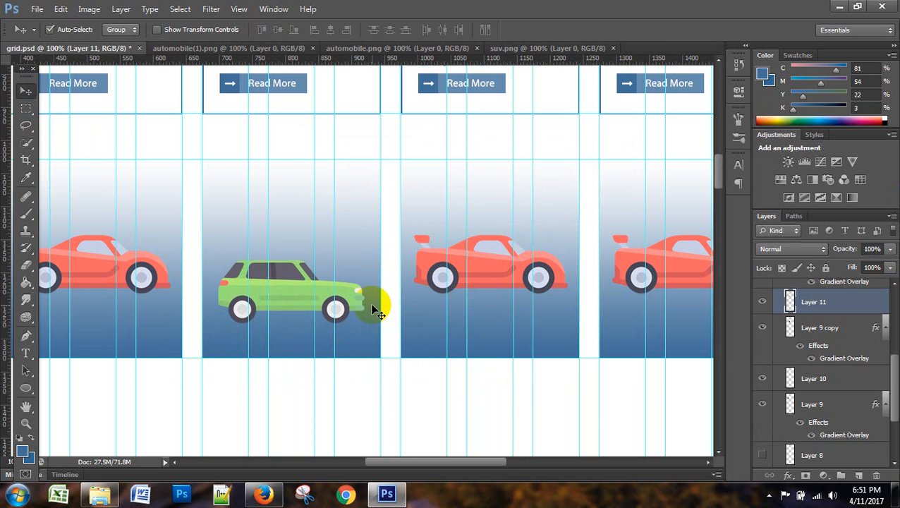
key("Up")
key("Up")
key("Up")
key("Up")
key("Up")
key("Up")
key("Up")
key("Up")
key("Up")
key("Up")
key("Up")
key("Up")
key("Up")
key("Up")
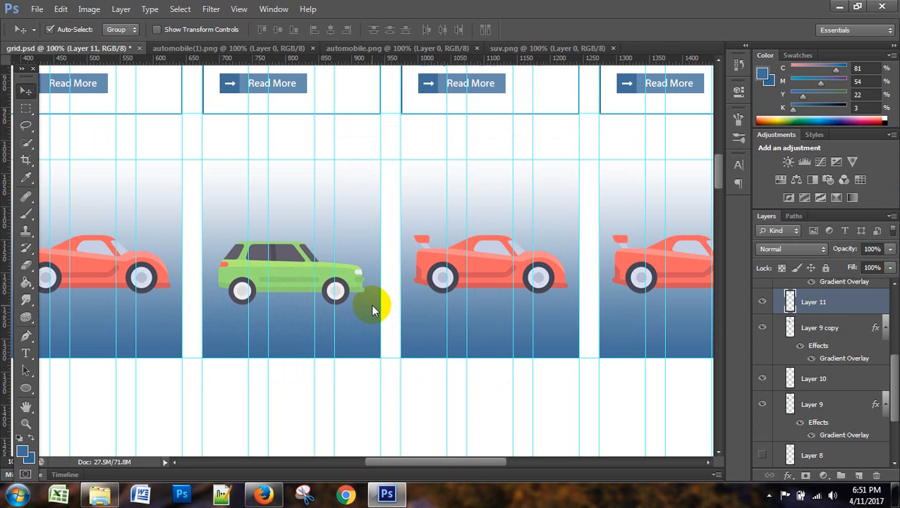
key("Up")
key("Up")
key("Up")
key("Up")
key("Up")
key("Up")
key("Up")
key("Up")
key("Up")
key("Up")
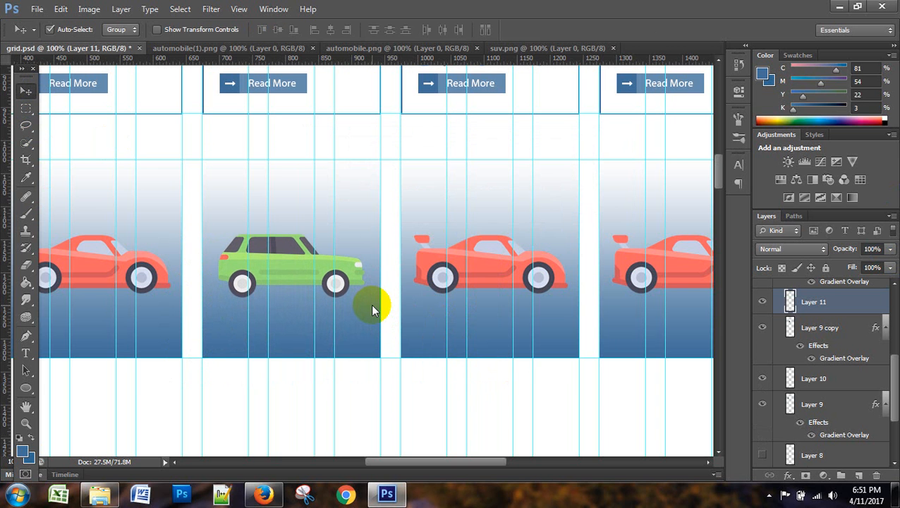
- Hide Layer 10 copy 2, the red car on the third gradient card
left_click_drag(446, 466, 463, 466)
scroll(841, 328, "up", 3)
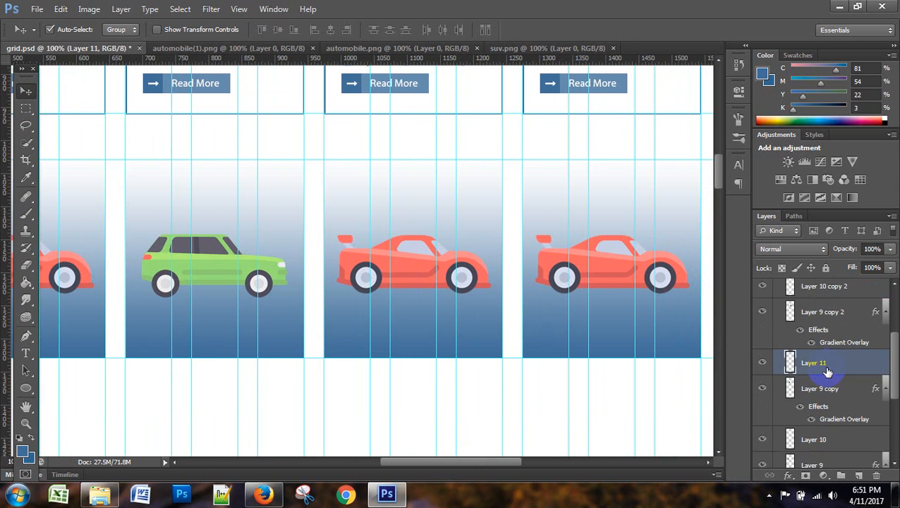
left_click(838, 336)
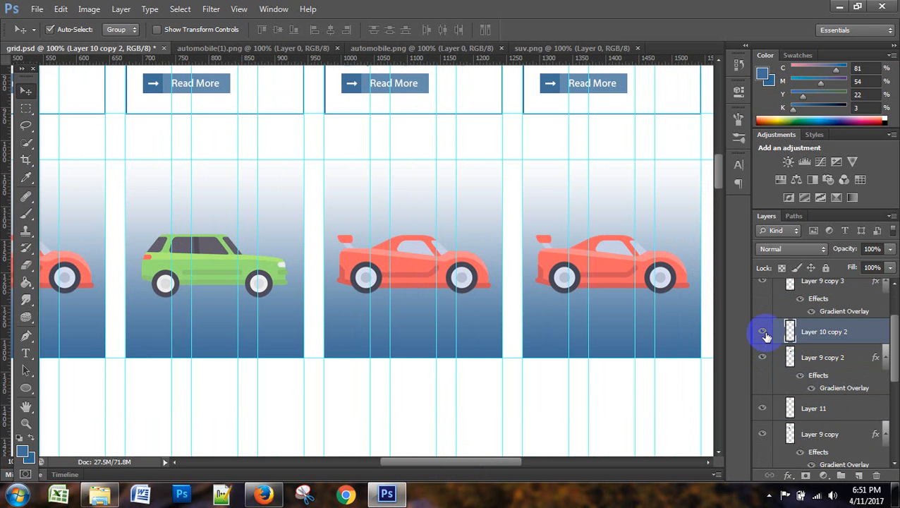
left_click(762, 332)
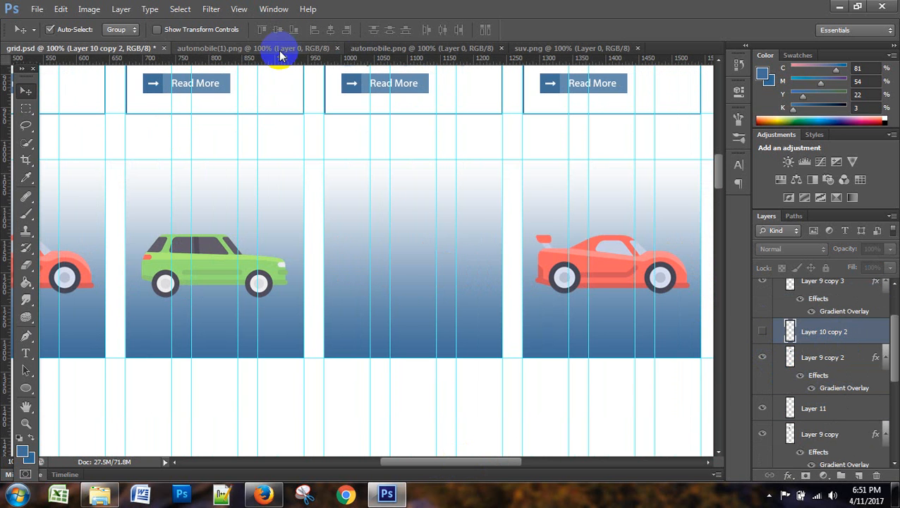
- Close automobile(1).png and bring the orange car from automobile.png into grid.psd over the third gradient card
left_click(321, 49)
left_click(337, 49)
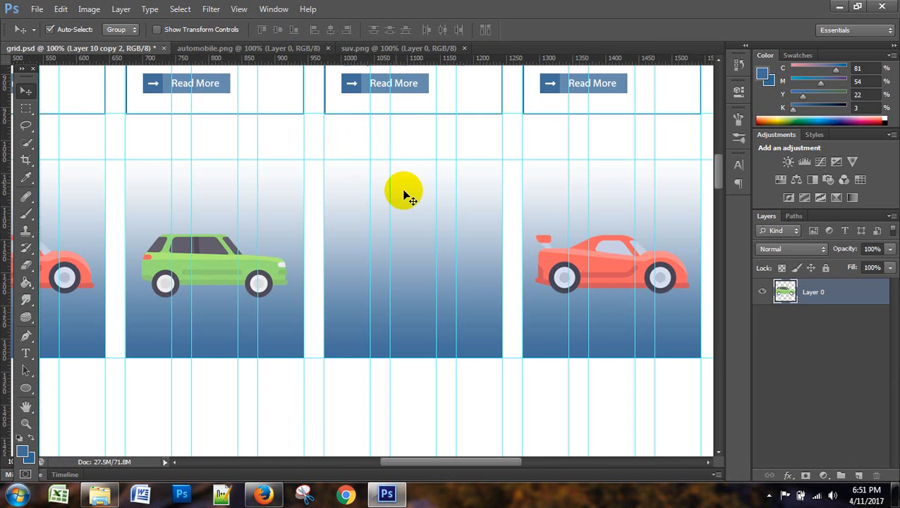
left_click(319, 47)
left_click_drag(349, 243, 223, 129)
left_click_drag(390, 248, 405, 257)
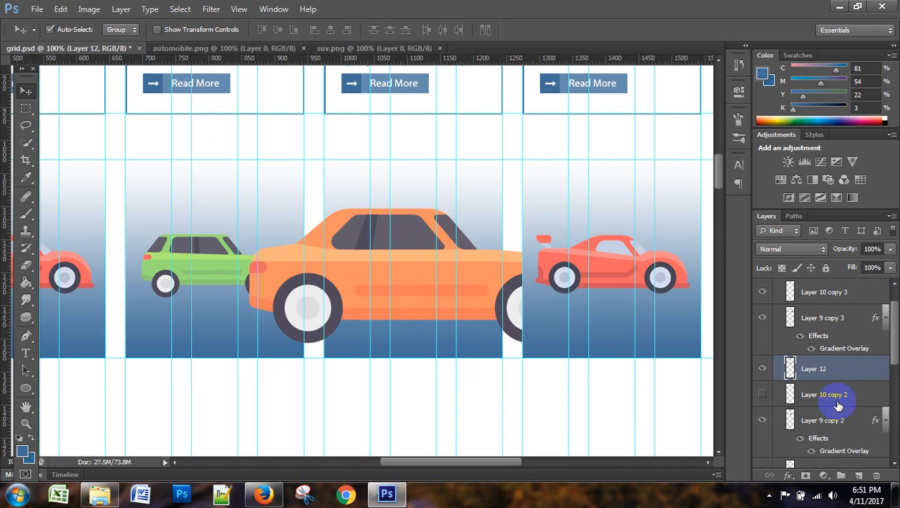
- Delete the hidden Layer 10 copy 2 and select the orange car's layer, Layer 12
left_click(835, 396)
left_click_drag(857, 397, 876, 473)
left_click(888, 352)
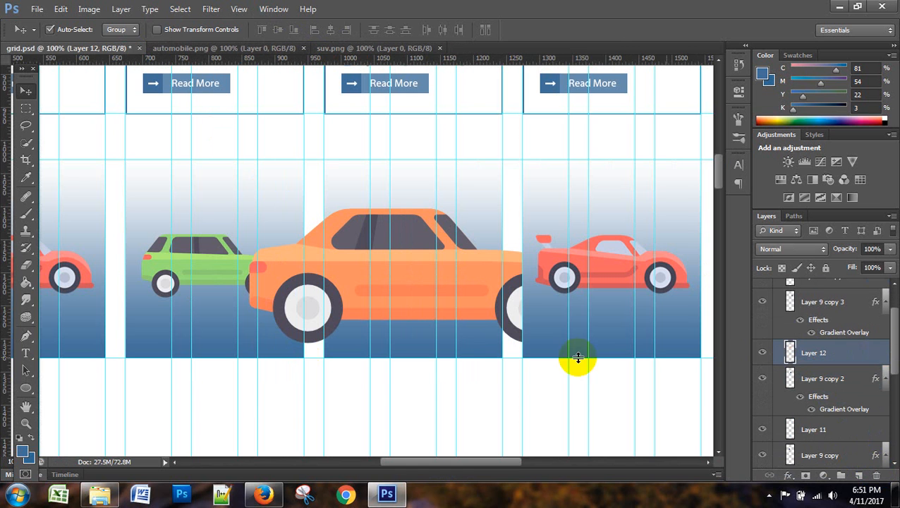
- Scale the orange car down to about 43% around its centre with Free Transform and apply the change
key("ctrl+t")
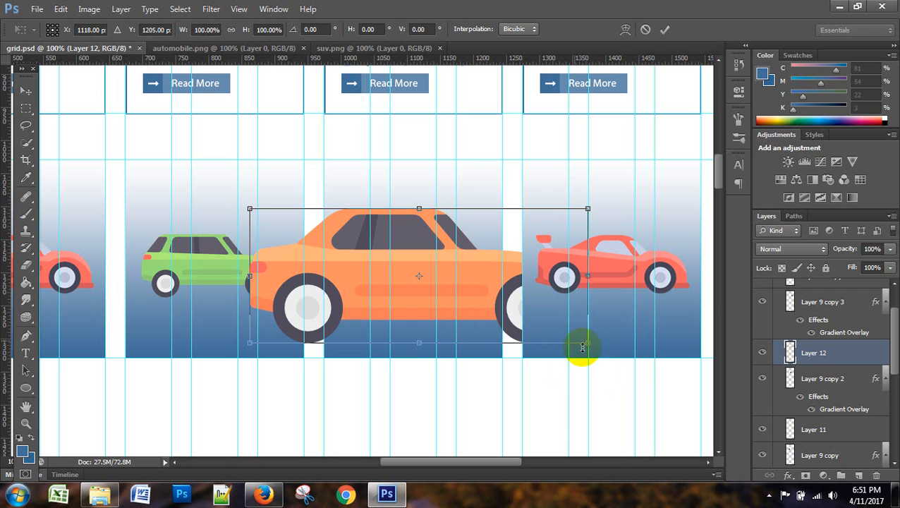
left_click_drag(587, 343, 498, 306)
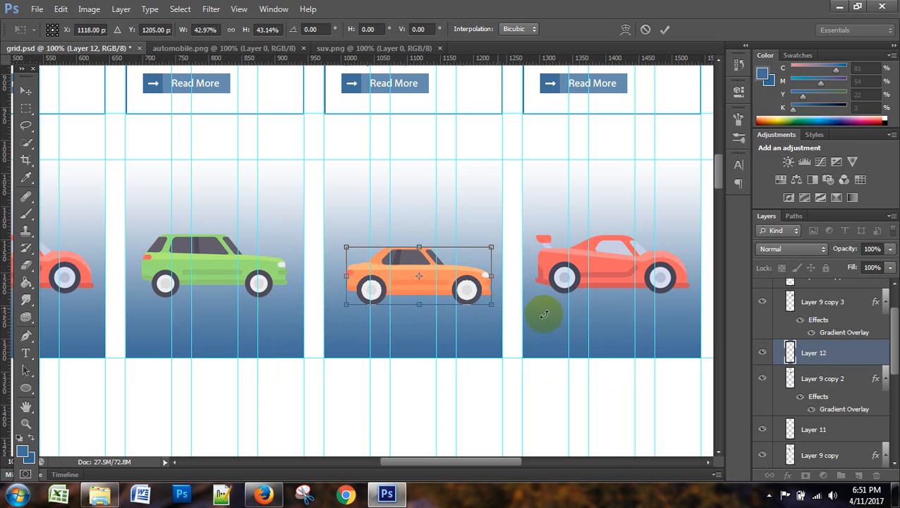
left_click(25, 92)
left_click(372, 192)
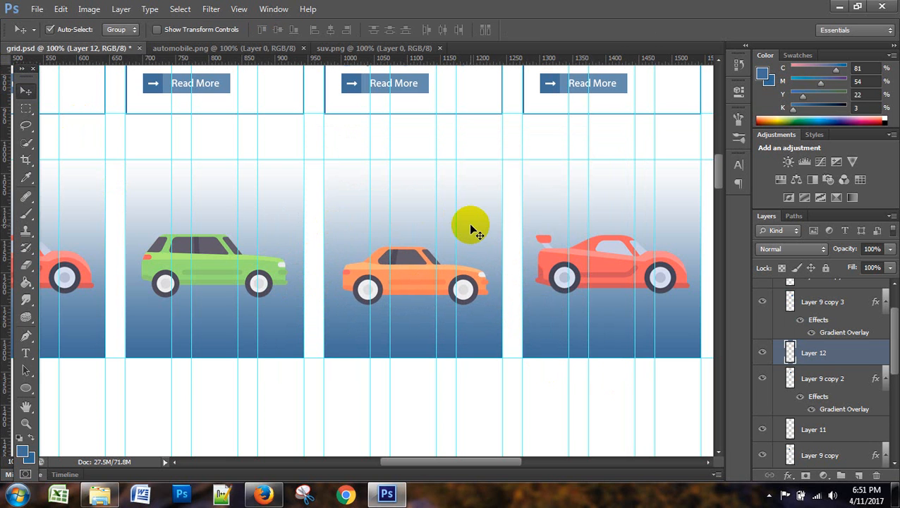
- Nudge the orange car up on the third card until it is level with the green car
key("Up")
key("Up")
key("Up")
key("Up")
key("Up")
key("Up")
key("Up")
key("Up")
key("Up")
key("Up")
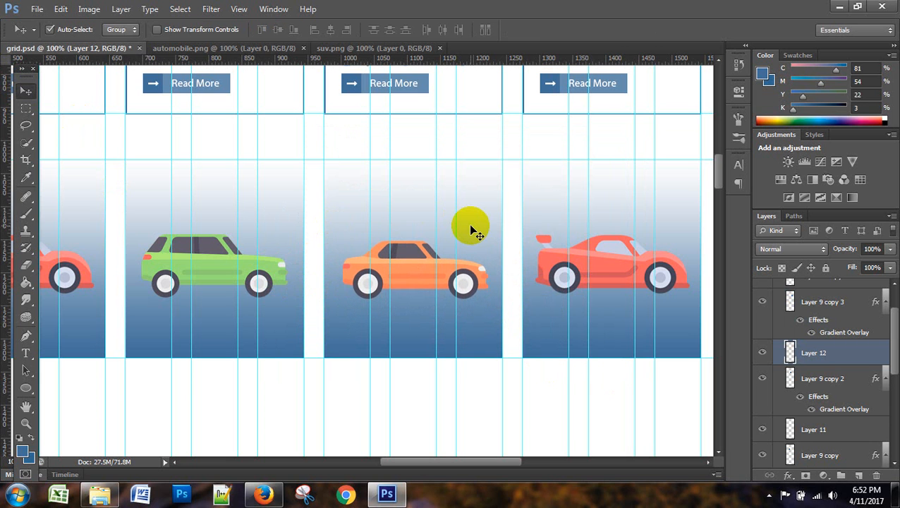
key("Up")
key("Up")
key("Up")
- Hide Layer 10 copy 3, the red car on the fourth gradient card
left_click_drag(493, 463, 514, 466)
scroll(844, 353, "up", 2)
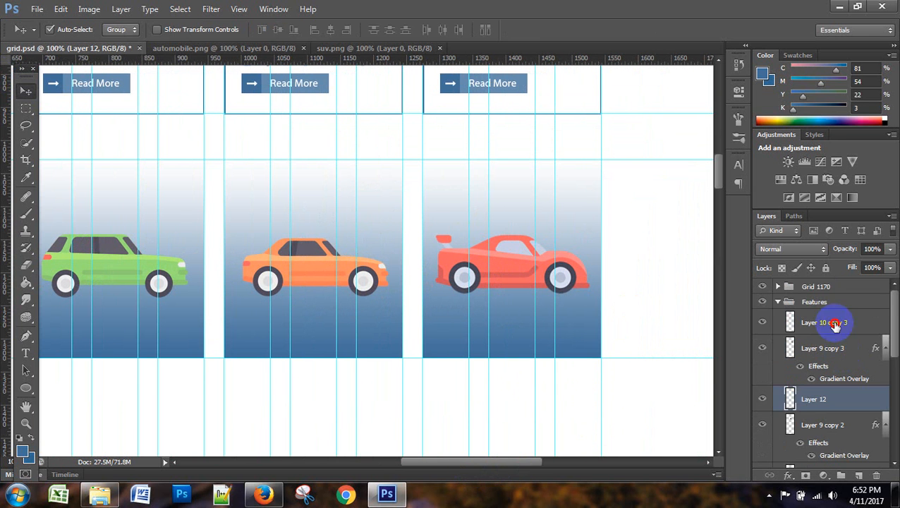
left_click(834, 325)
left_click(763, 328)
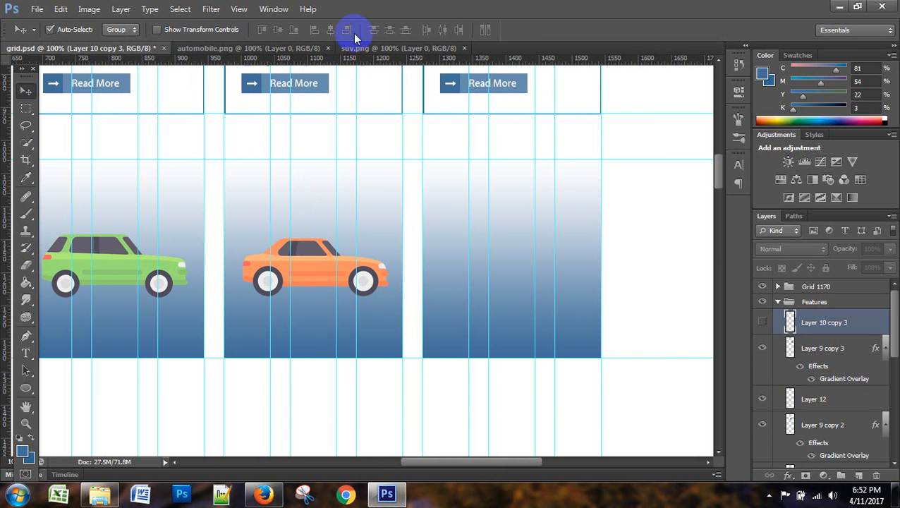
- Close automobile.png and bring the blue car from suv.png into grid.psd over the fourth gradient card
left_click(289, 47)
left_click(327, 48)
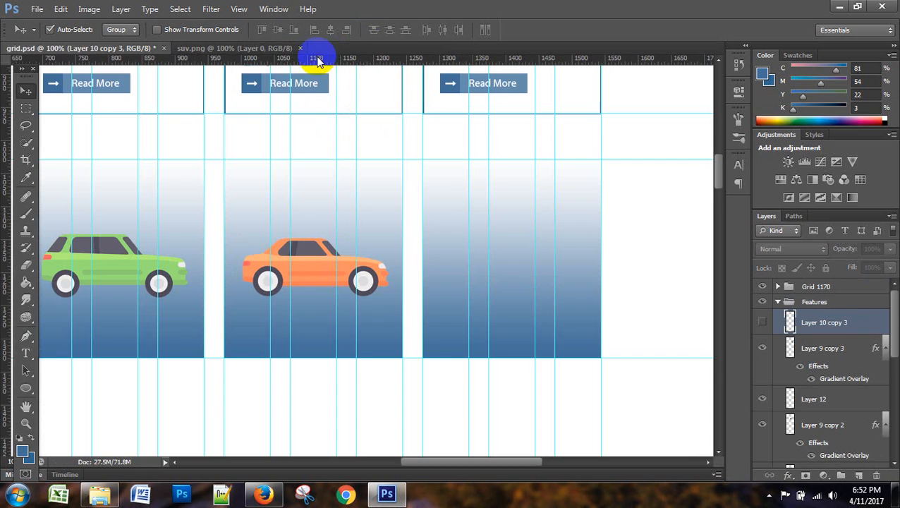
left_click(251, 49)
left_click_drag(329, 243, 471, 261)
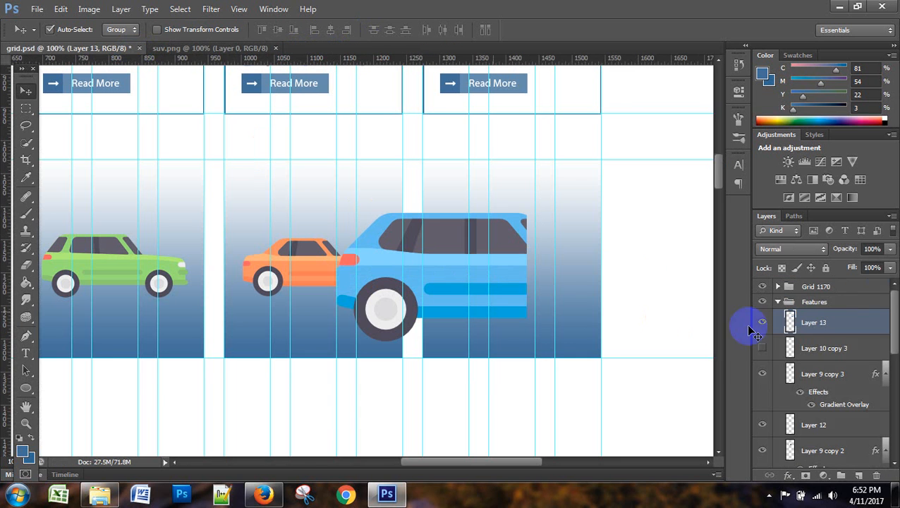
- Delete the hidden Layer 10 copy 3 and scale the blue car on Layer 13 to about 46% around its centre with Free Transform
left_click_drag(853, 351, 876, 474)
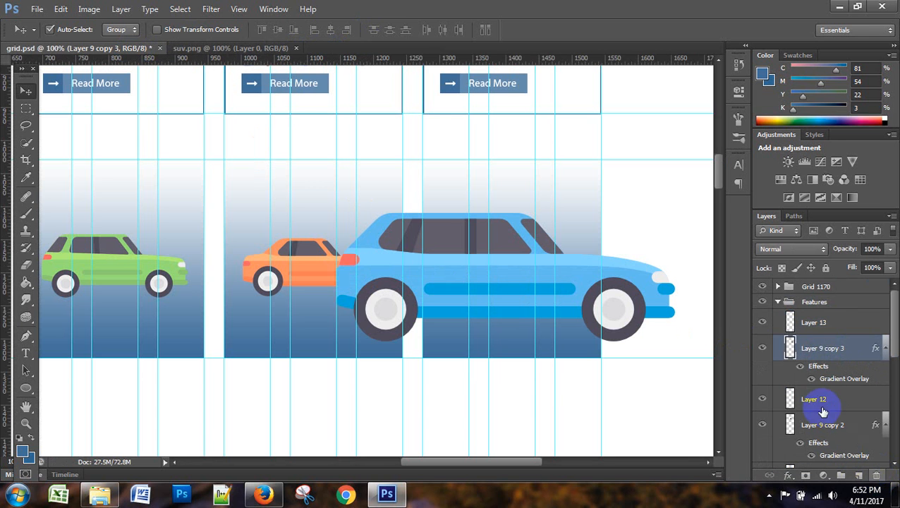
left_click(847, 326)
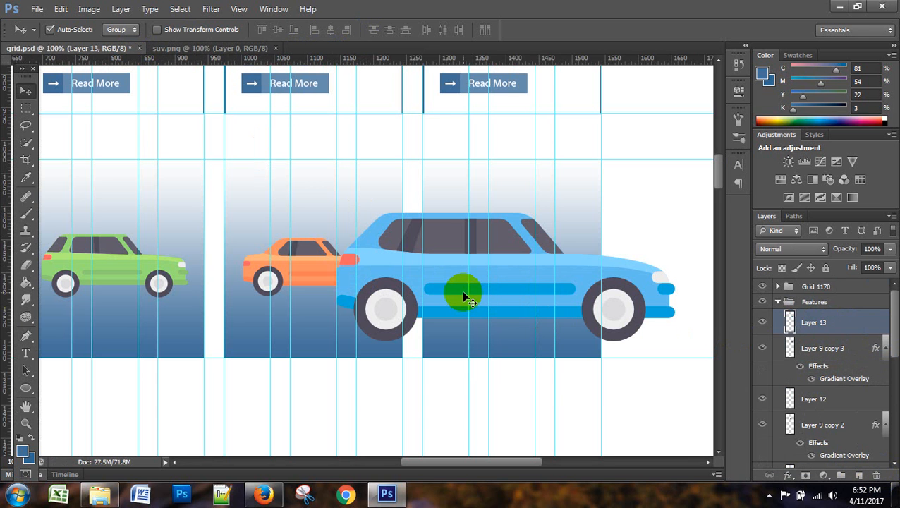
key("ctrl+t")
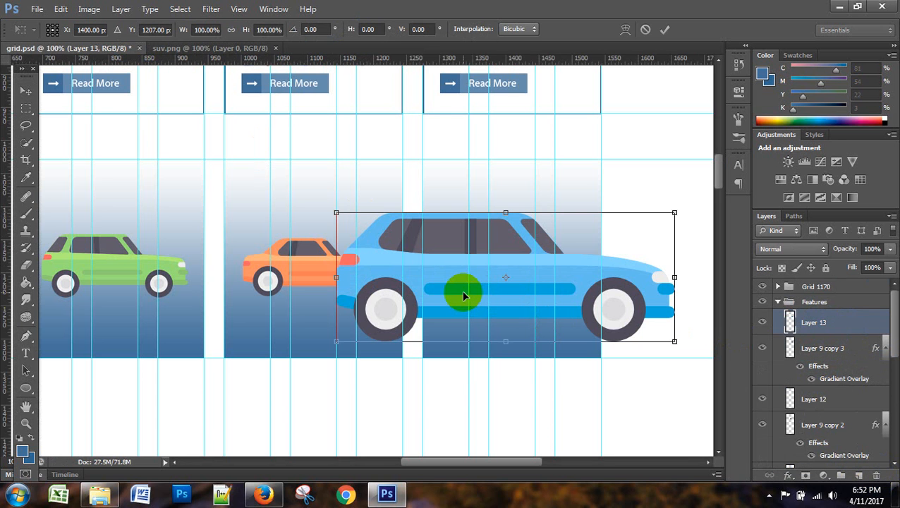
left_click_drag(675, 342, 582, 306)
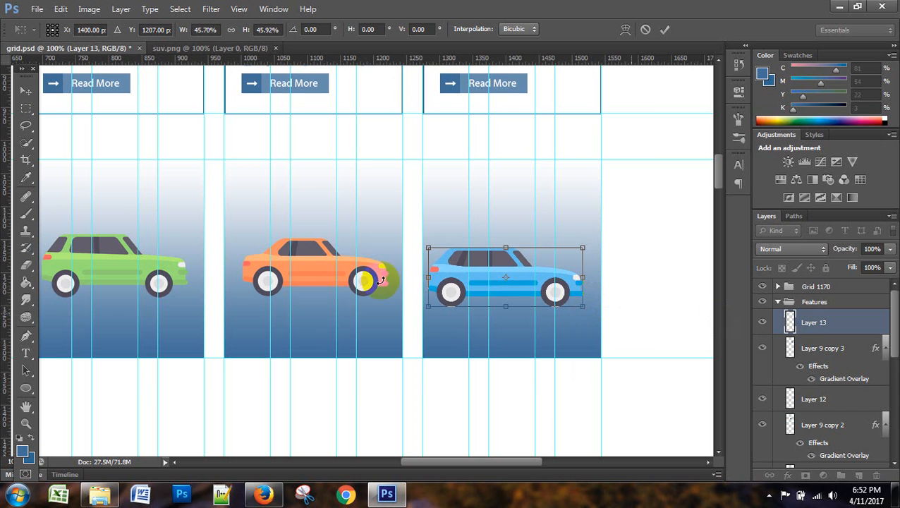
left_click(26, 91)
left_click(382, 197)
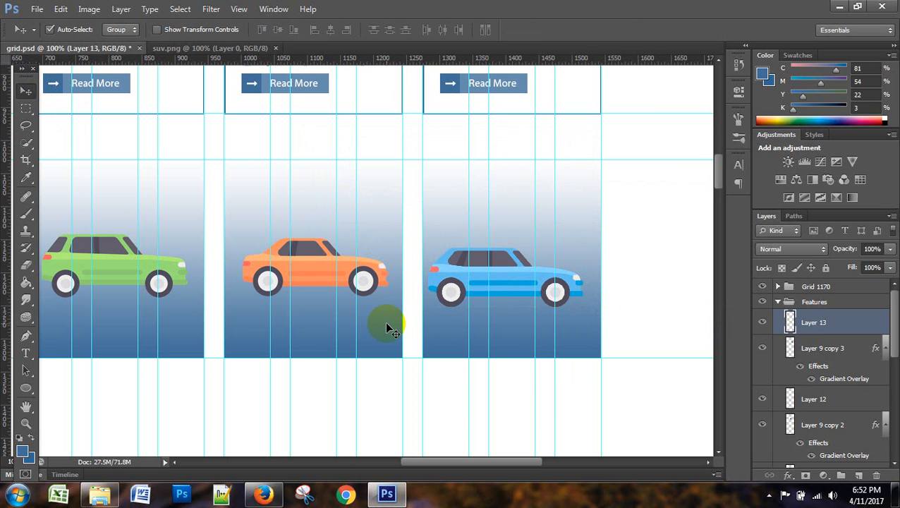
- Nudge the blue car right and up until it is centred across the fourth card and nearly level with the other cars
key("Right")
key("Right")
key("Right")
key("Right")
key("Right")
key("Up")
key("Up")
key("Up")
key("Up")
key("Up")
key("Up")
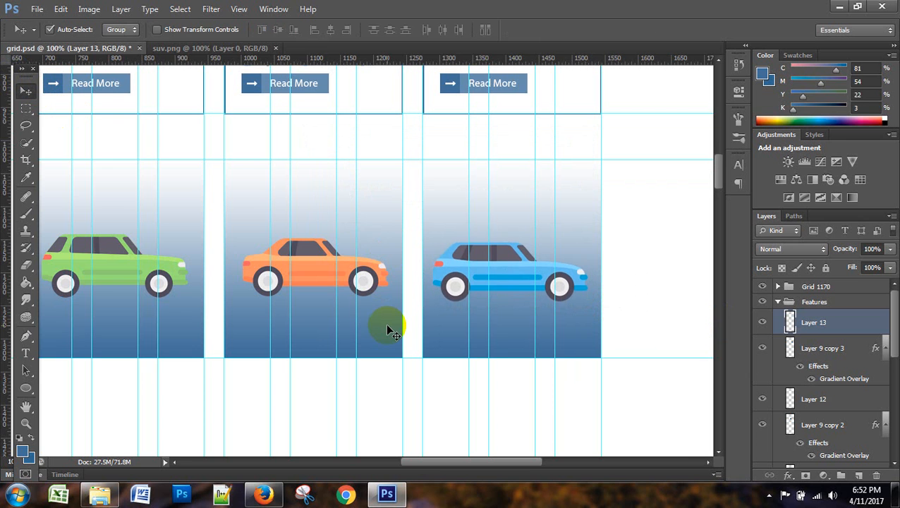
- Zoom out to 66.7% and review the row of four car cards beneath the feature boxes
scroll(487, 345, "down", 1)
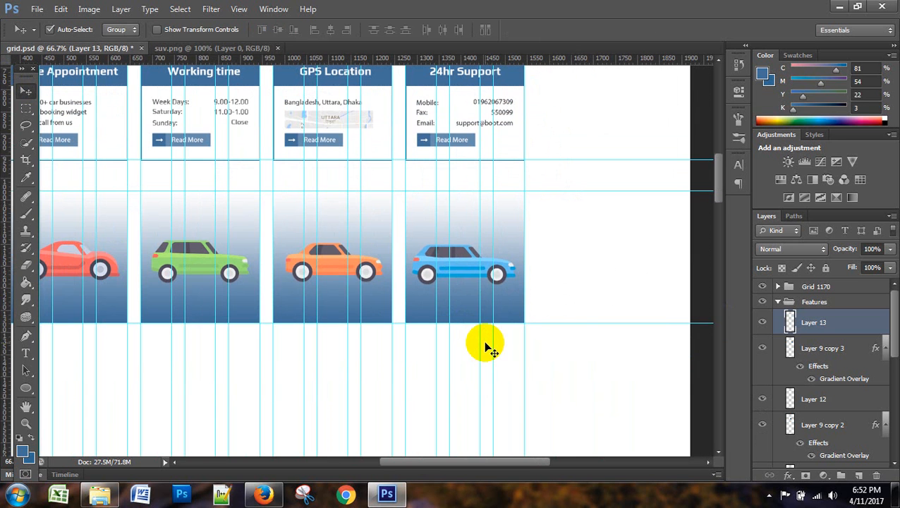
left_click_drag(476, 462, 462, 463)
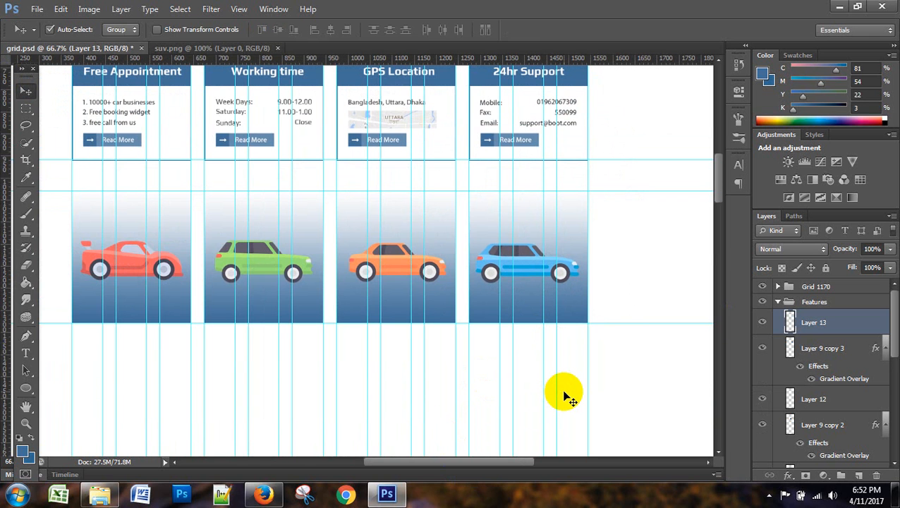
left_click_drag(473, 462, 458, 462)
scroll(489, 349, "down", 2)
scroll(493, 357, "down", 2)
scroll(492, 358, "up", 4)
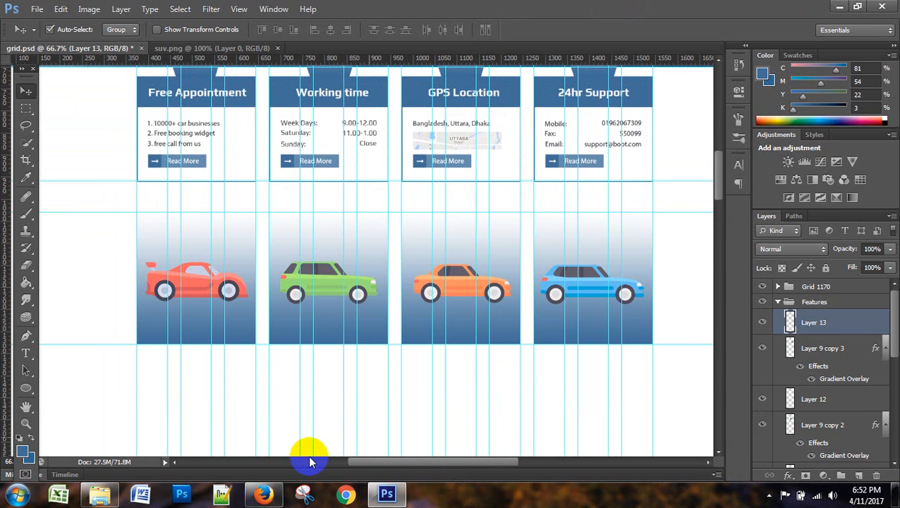
- Switch to Firefox and examine the icon, heading, text and Read more link of the Vehicles Service box in the Car Dealer template
left_click(274, 496)
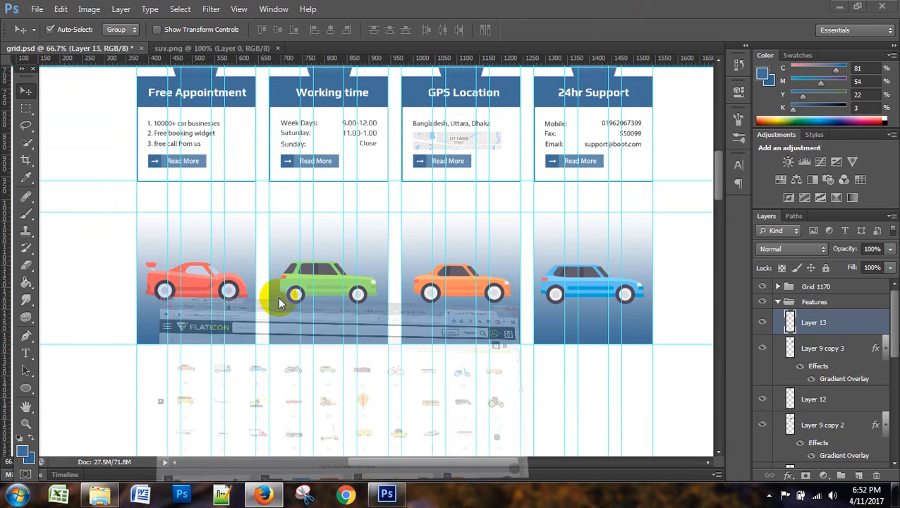
left_click(336, 32)
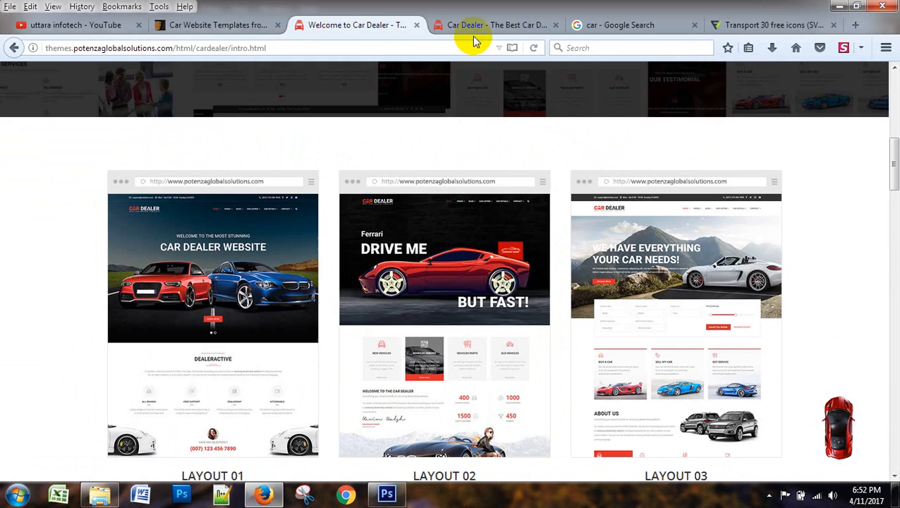
left_click(481, 28)
scroll(364, 350, "down", 2)
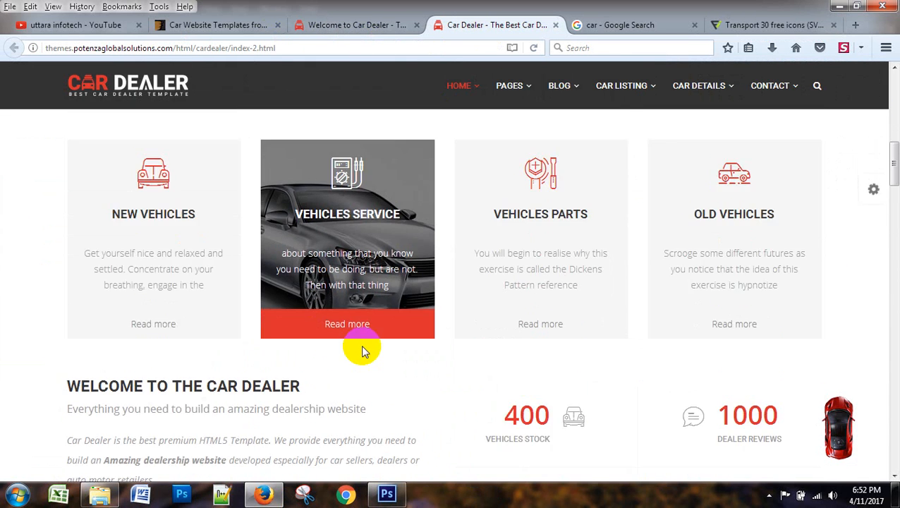
scroll(368, 305, "up", 1)
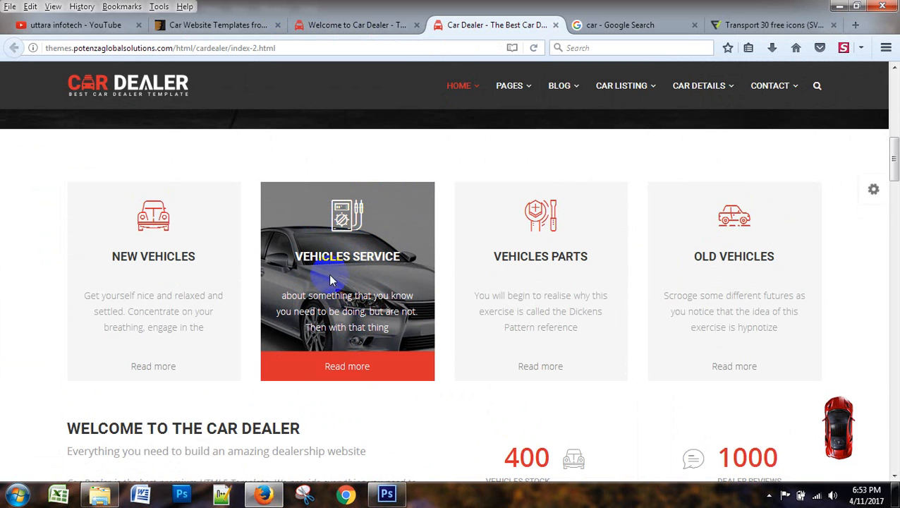
left_click_drag(321, 256, 440, 259)
left_click(417, 285)
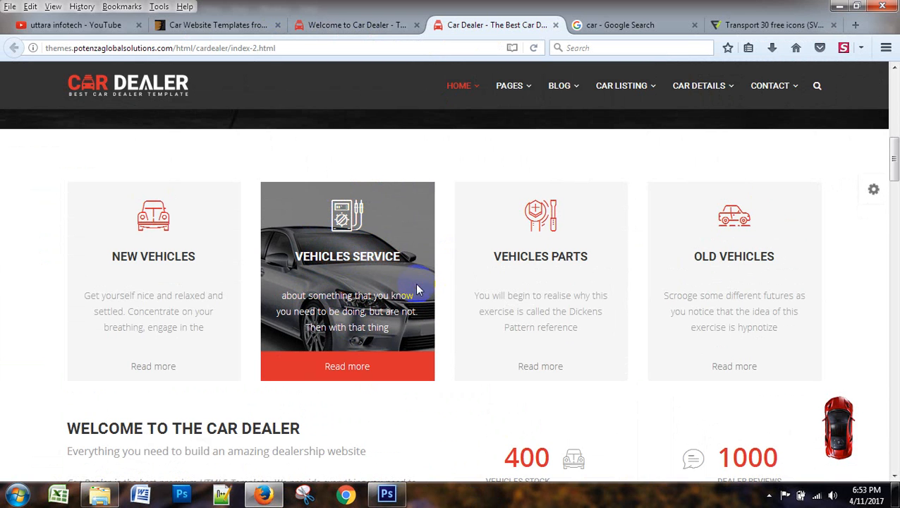
left_click_drag(286, 302, 377, 337)
left_click(379, 336)
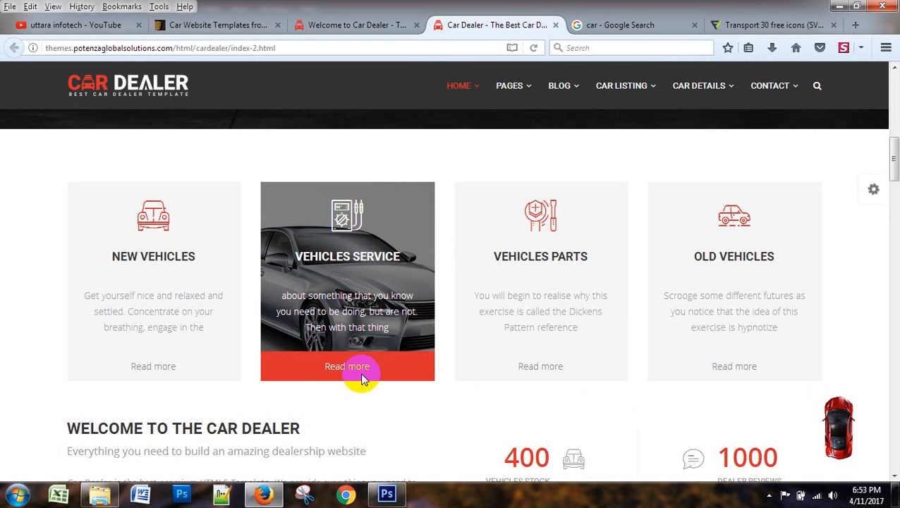
- Compare the four car cards in Photoshop with the vehicle feature boxes of the Car Dealer template in Firefox
left_click(386, 494)
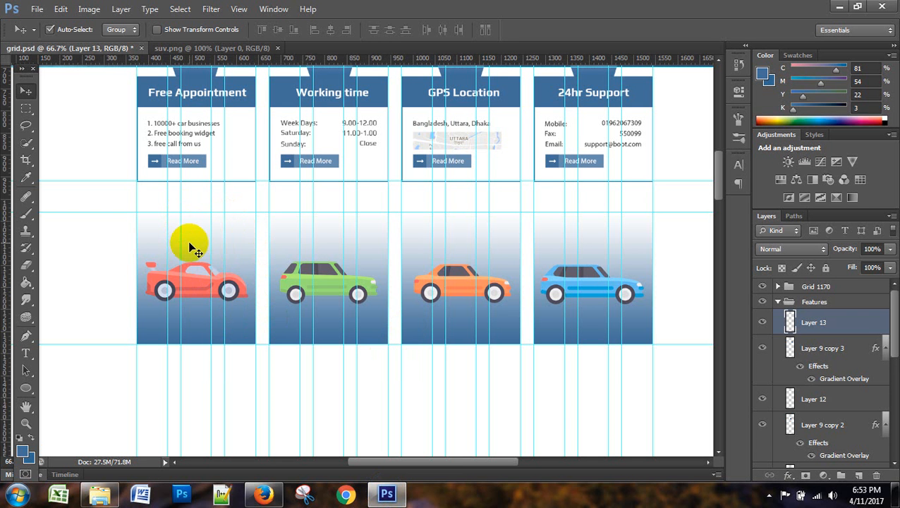
left_click(263, 493)
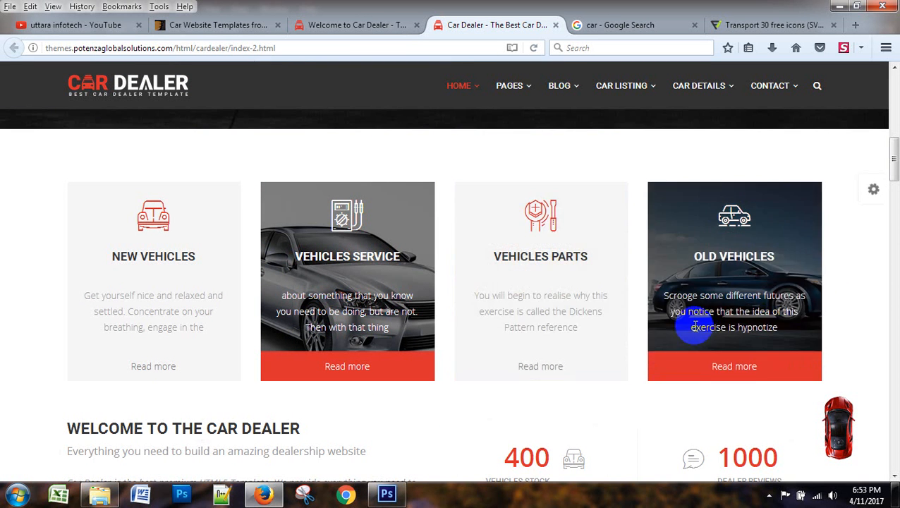
left_click(386, 493)
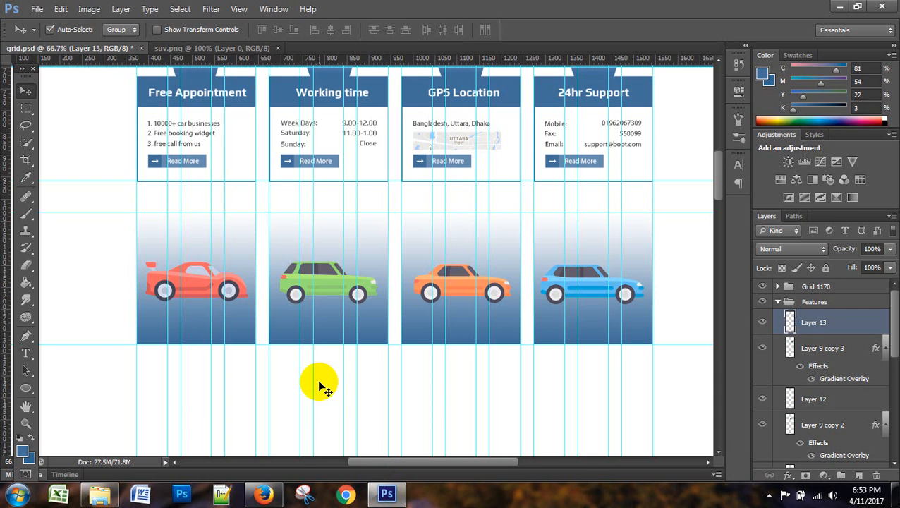
left_click(389, 492)
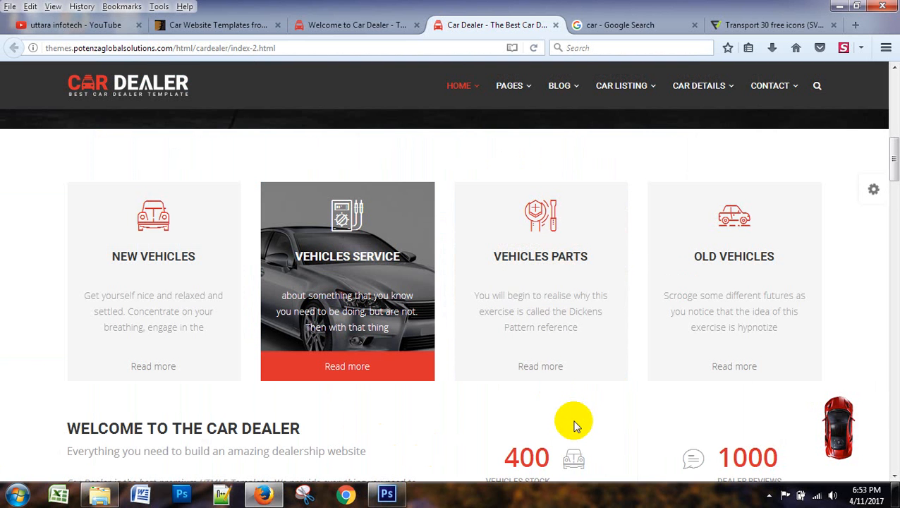
left_click(387, 496)
scroll(433, 398, "down", 1)
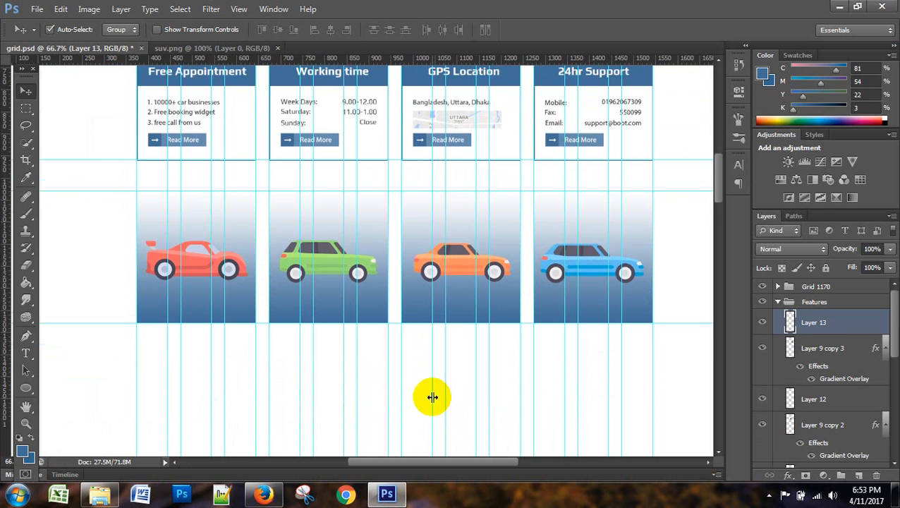
left_click(388, 492)
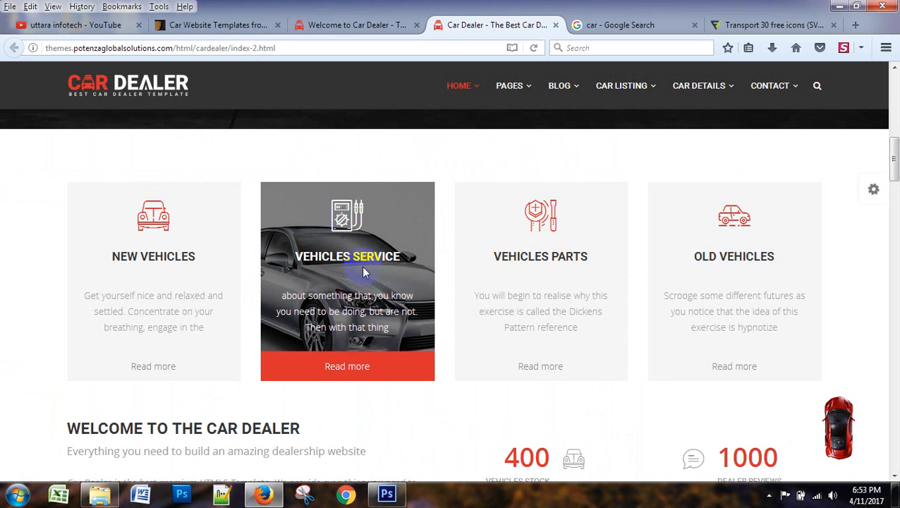
- Switch to Photoshop and make a rectangular selection covering the whole second card with the green car, at 100% zoom
left_click(386, 494)
scroll(349, 361, "up", 2)
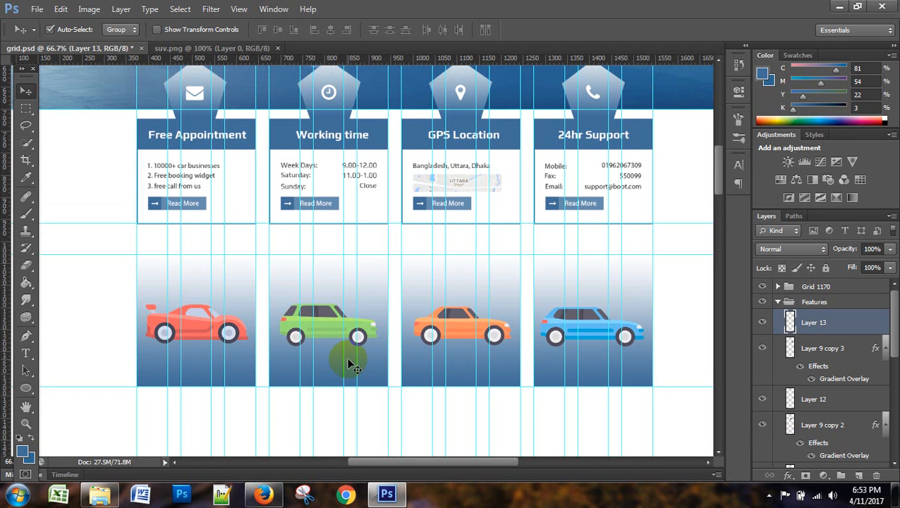
key("ctrl+plus")
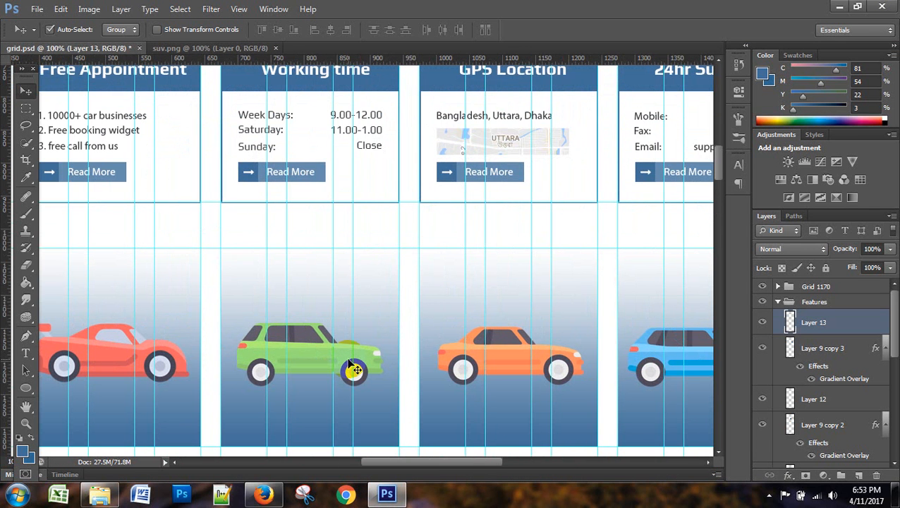
scroll(340, 360, "down", 4)
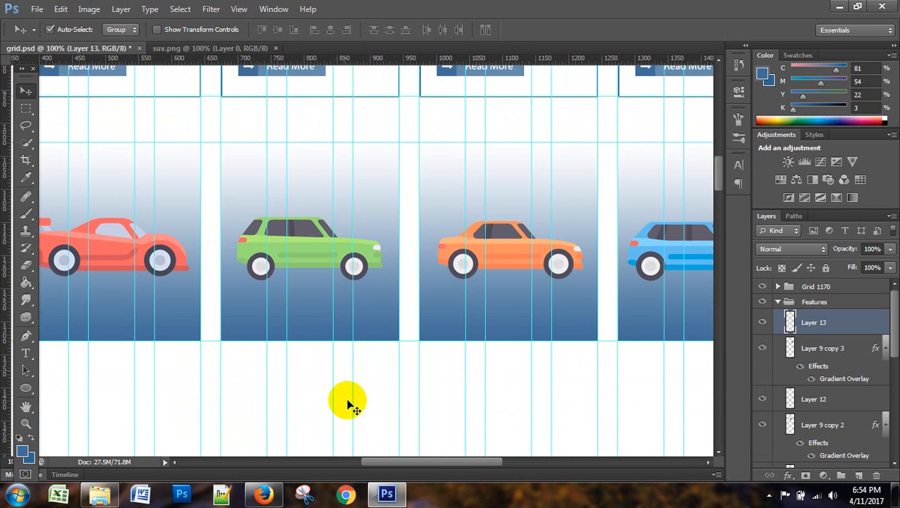
left_click_drag(381, 463, 369, 466)
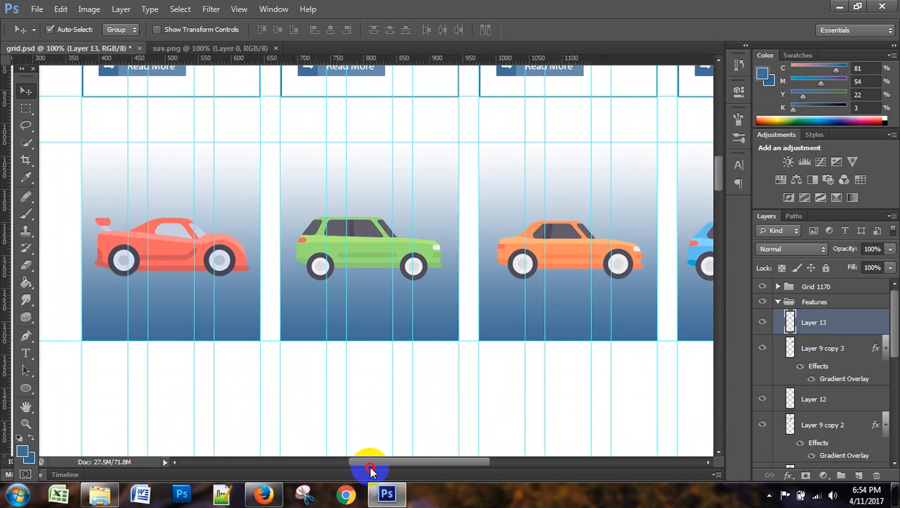
left_click(26, 108)
scroll(360, 273, "down", 1)
left_click_drag(382, 461, 391, 366)
scroll(385, 359, "up", 2)
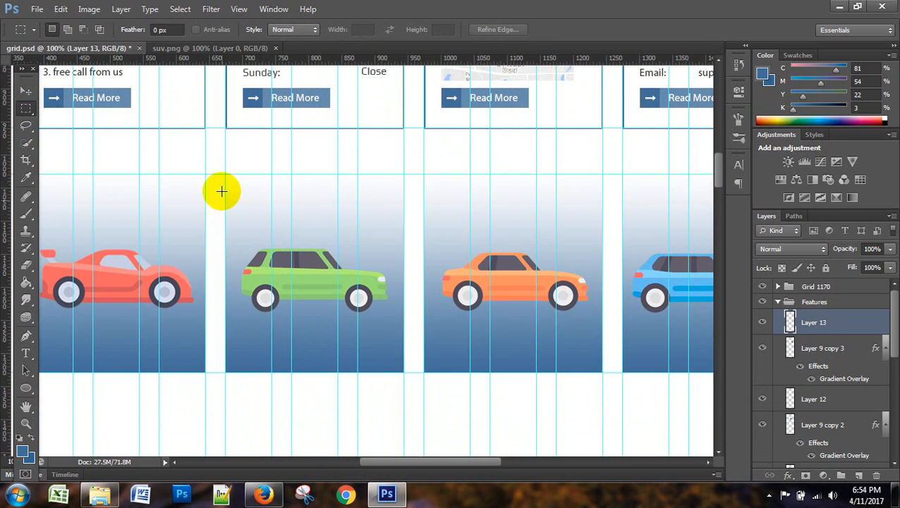
left_click_drag(223, 179, 404, 371)
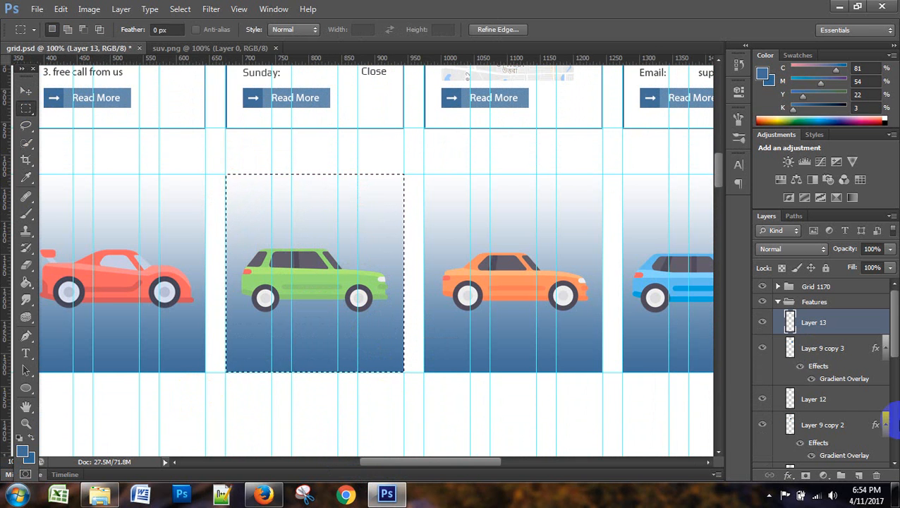
- Find the green car's layer, Layer 11, by checking layer visibility, and make it the active layer
scroll(804, 371, "down", 8)
scroll(816, 378, "up", 3)
left_click_drag(837, 426, 875, 477)
left_click(803, 368)
scroll(803, 377, "up", 4)
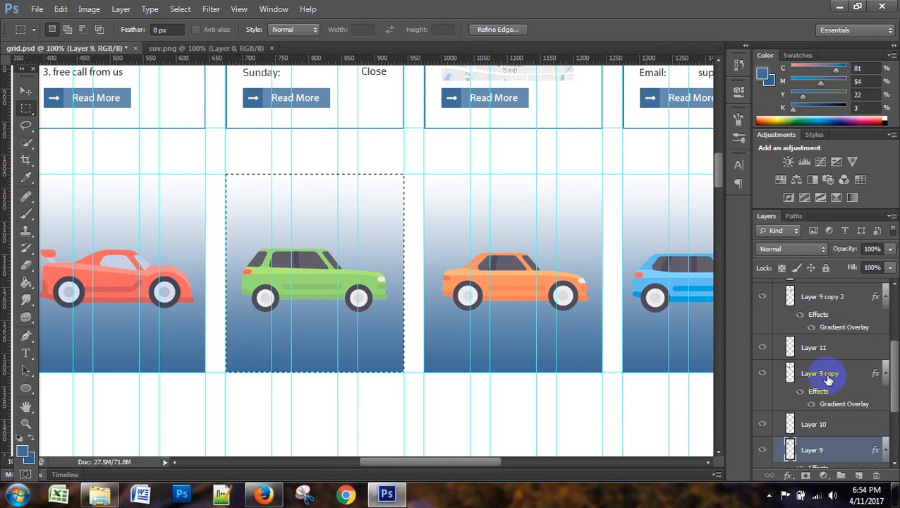
left_click(771, 355)
left_click(763, 351)
left_click(763, 352)
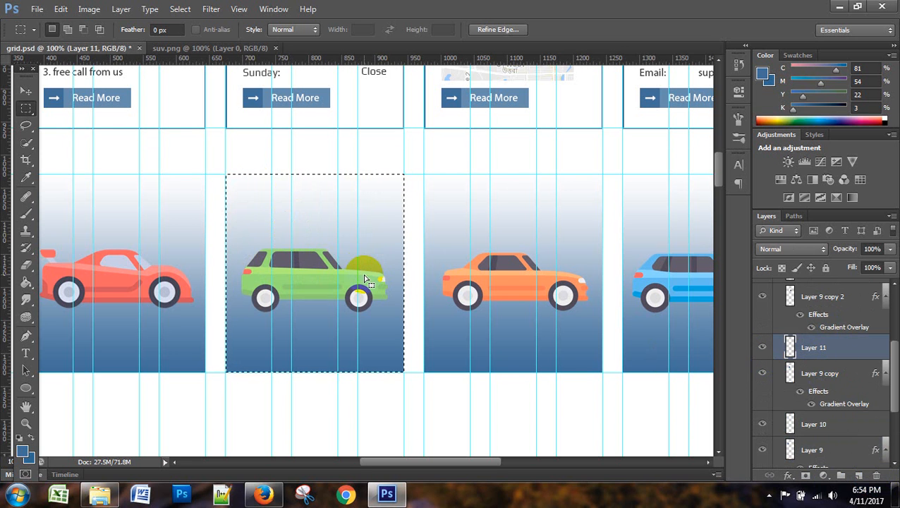
- Fill the selected second card area with the blue foreground colour on a new layer above the green car, and clear the selection
scroll(363, 277, "up", 3)
scroll(363, 276, "down", 2)
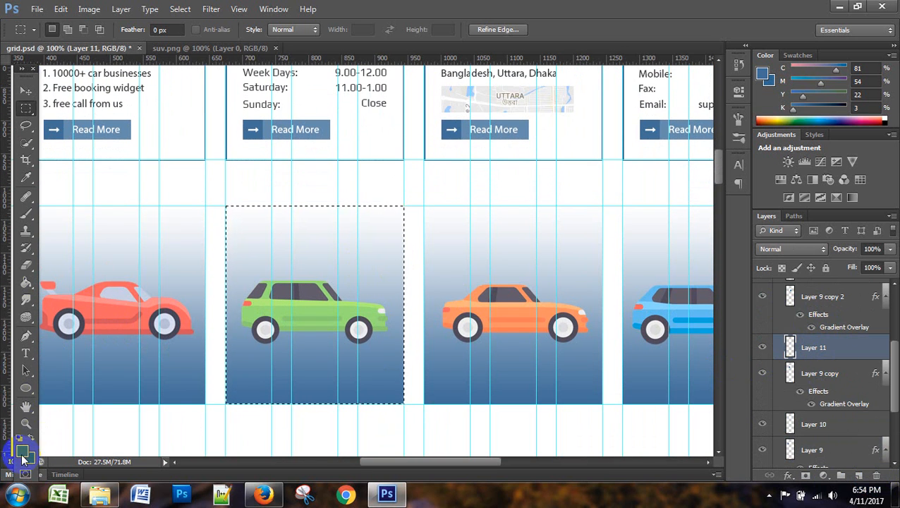
left_click(26, 285)
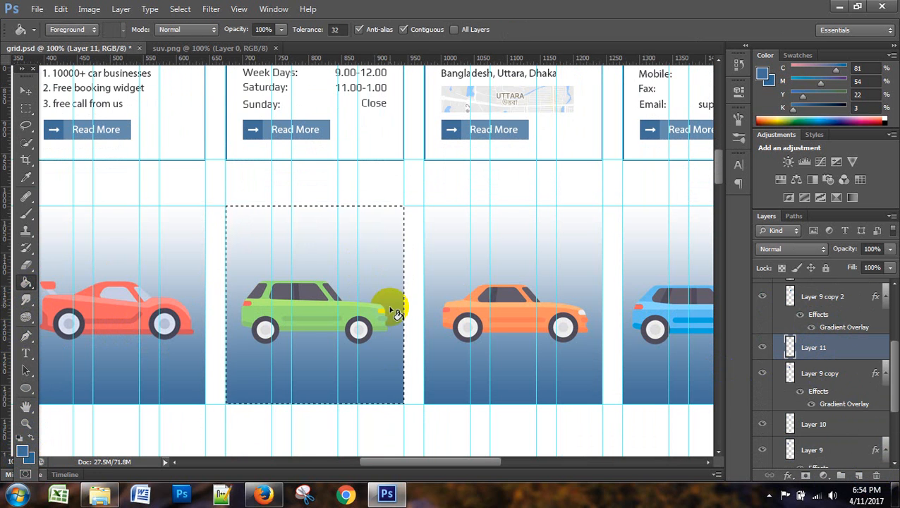
left_click(323, 319)
key("ctrl+z")
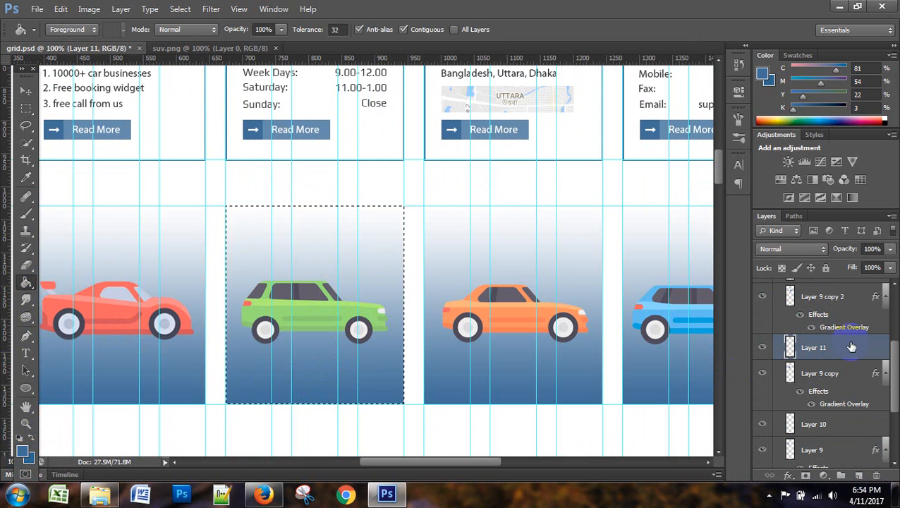
left_click(858, 475)
left_click(762, 350)
left_click(763, 350)
left_click(321, 359)
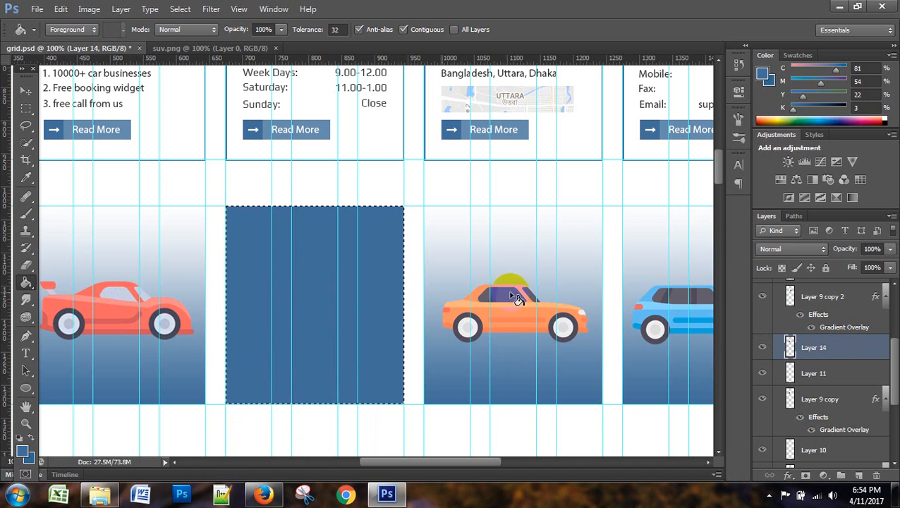
left_click(26, 107)
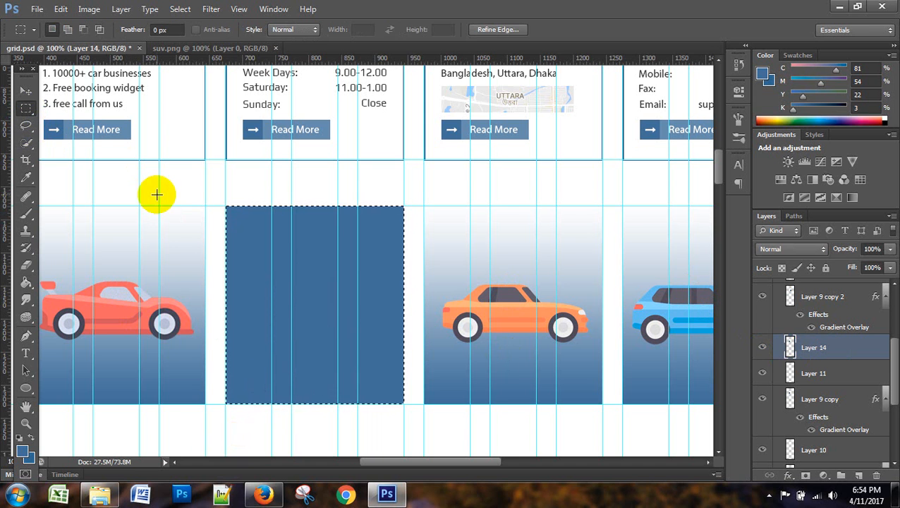
left_click(343, 317)
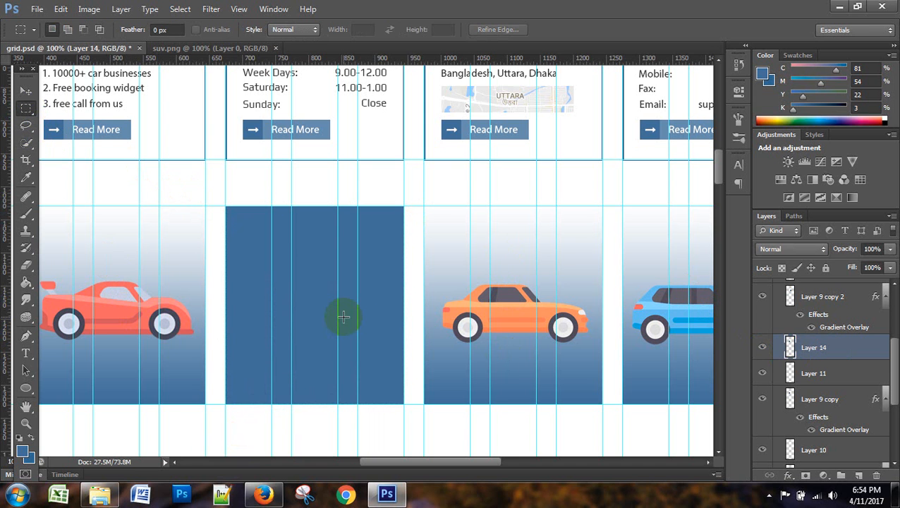
- Apply a linear Gradient Overlay from blue #406e98 to white at 90° to the filled rectangle of the second card
double_click(868, 350)
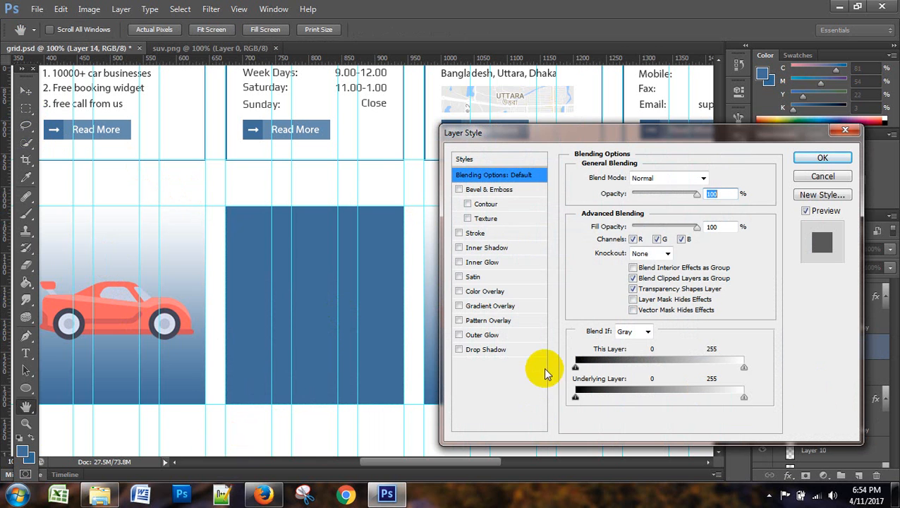
left_click(488, 307)
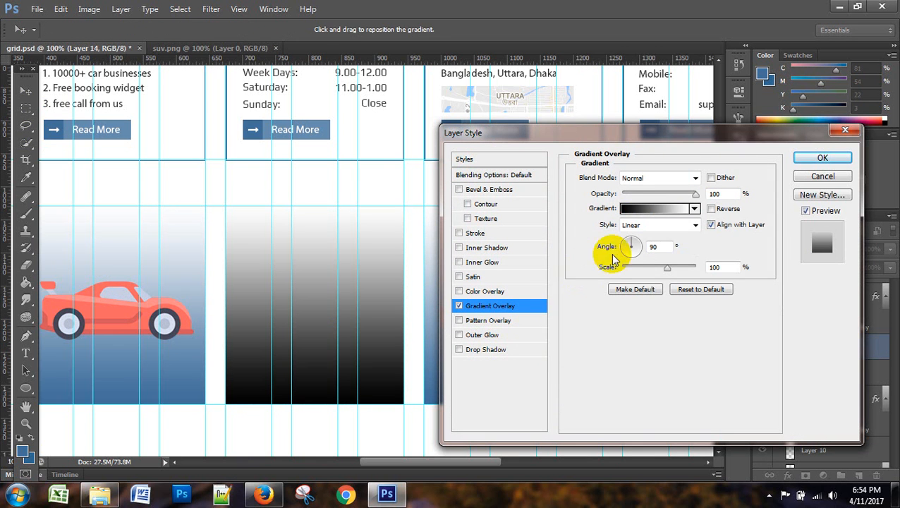
left_click(639, 209)
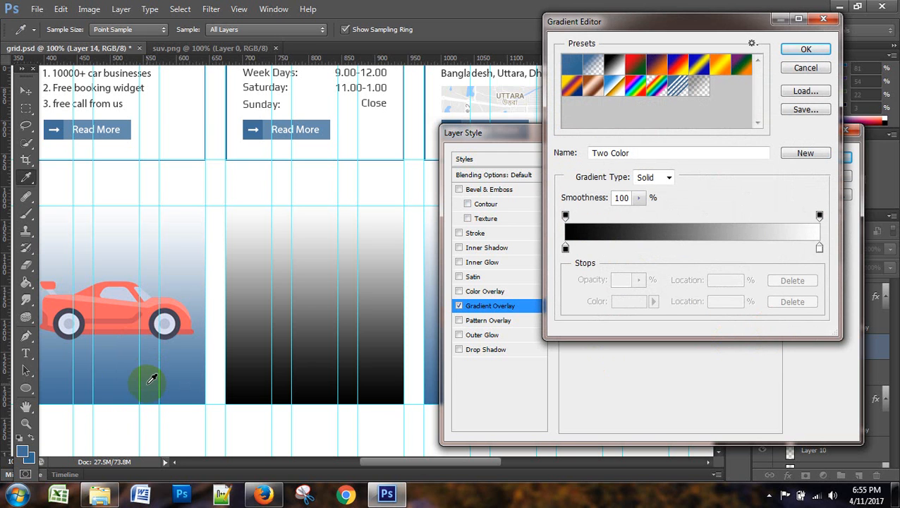
left_click(565, 248)
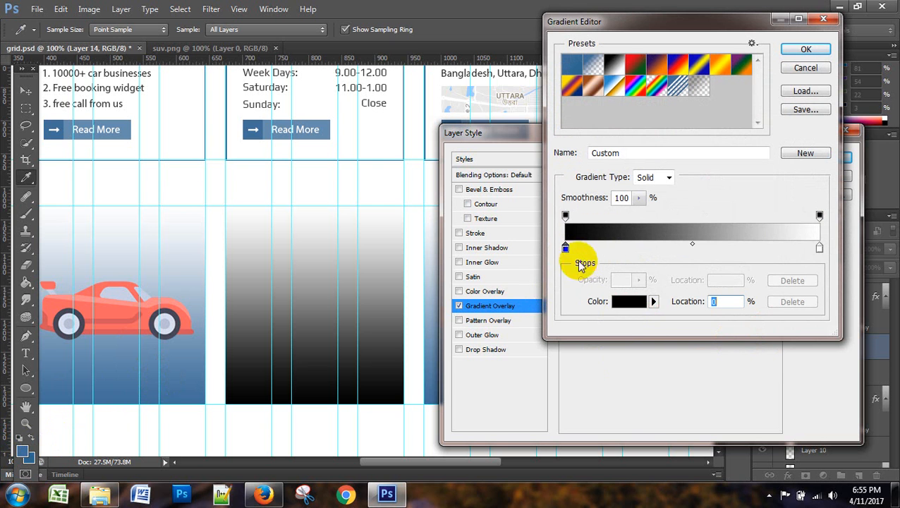
left_click(630, 302)
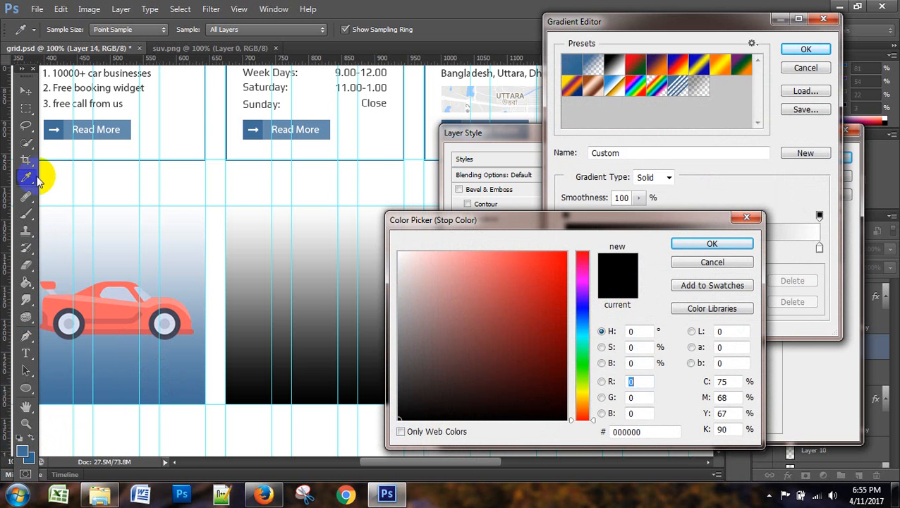
left_click(25, 448)
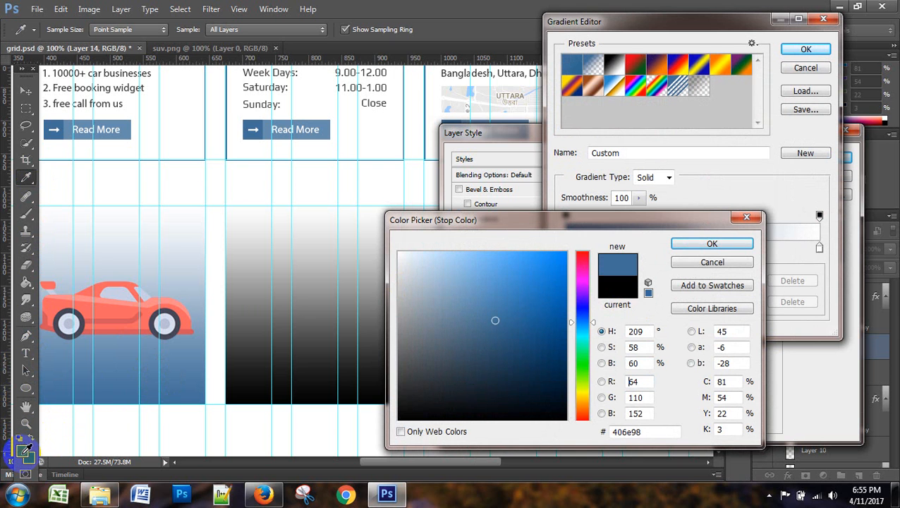
left_click(714, 248)
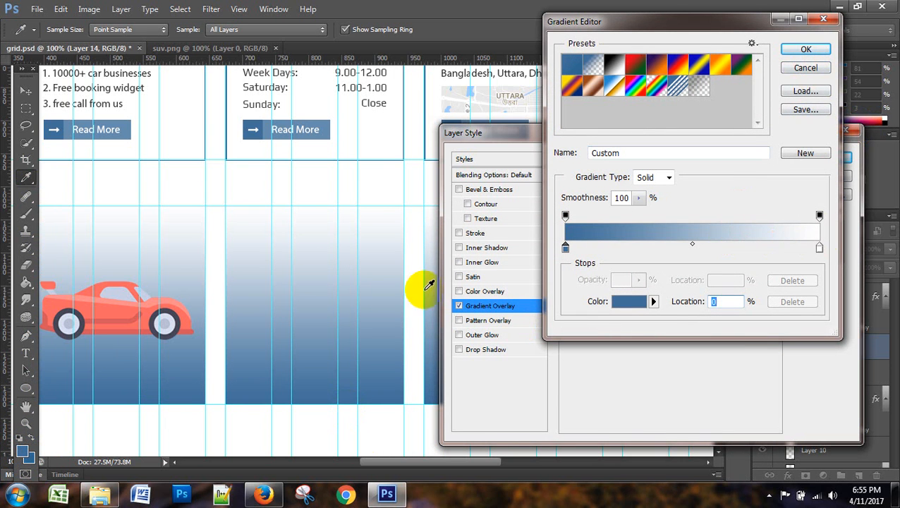
left_click(801, 52)
left_click(836, 156)
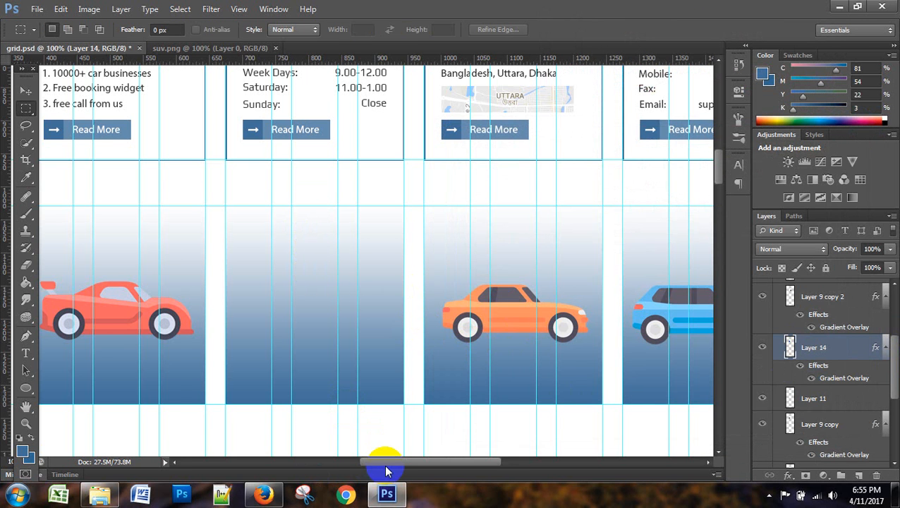
- Switch to Firefox to check the wording of the Vehicles Service heading, and return to Photoshop
left_click_drag(386, 472, 369, 471)
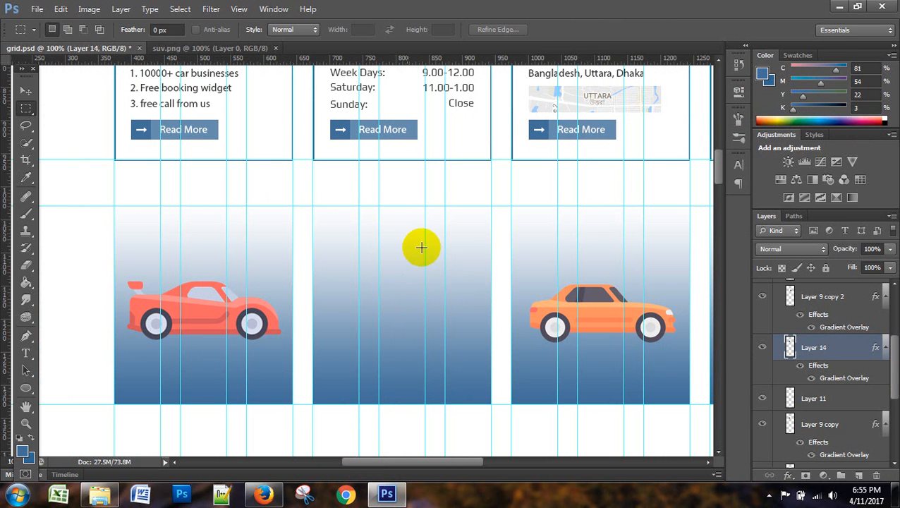
left_click(263, 493)
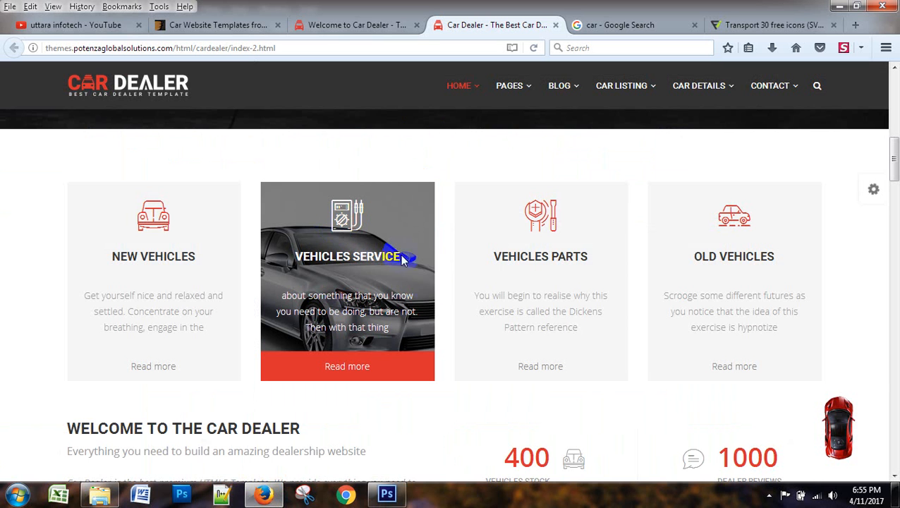
left_click_drag(295, 255, 406, 258)
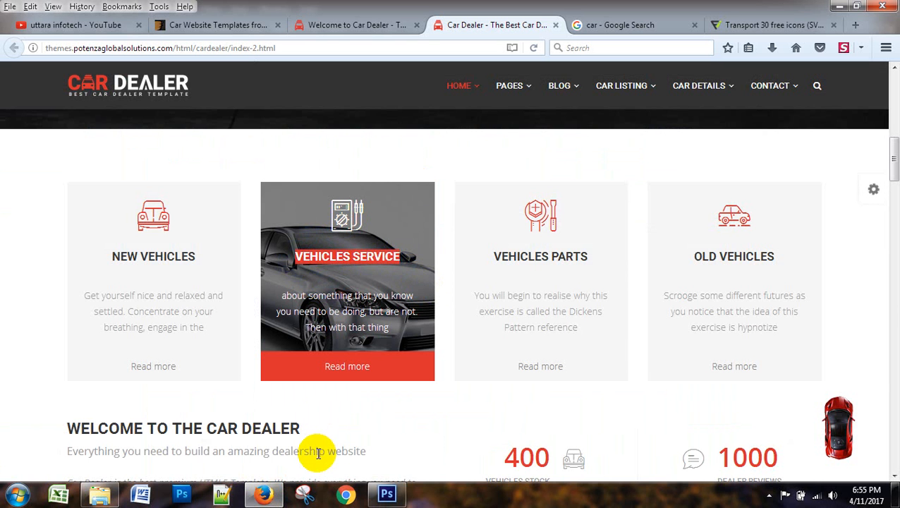
left_click(386, 494)
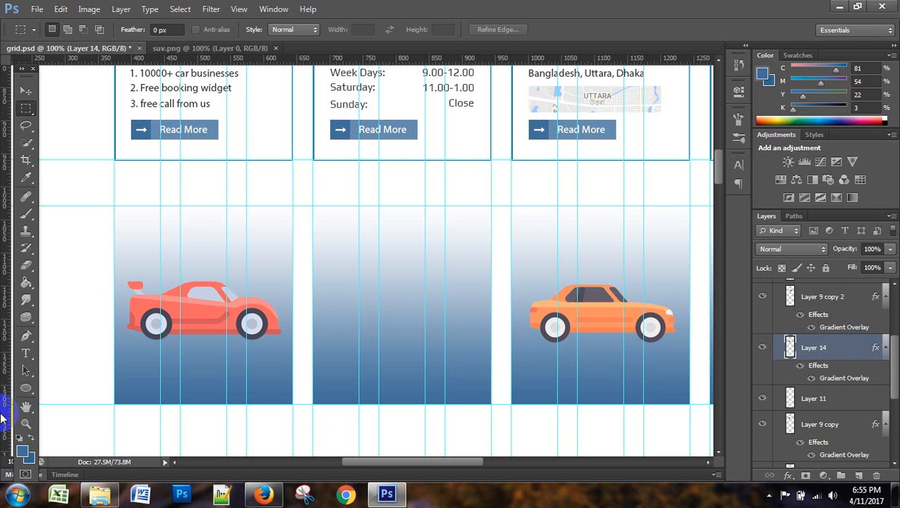
- Add the text "Vehicles Service" in 16 px Myriad Pro Regular on the upper half of the second card
left_click(25, 354)
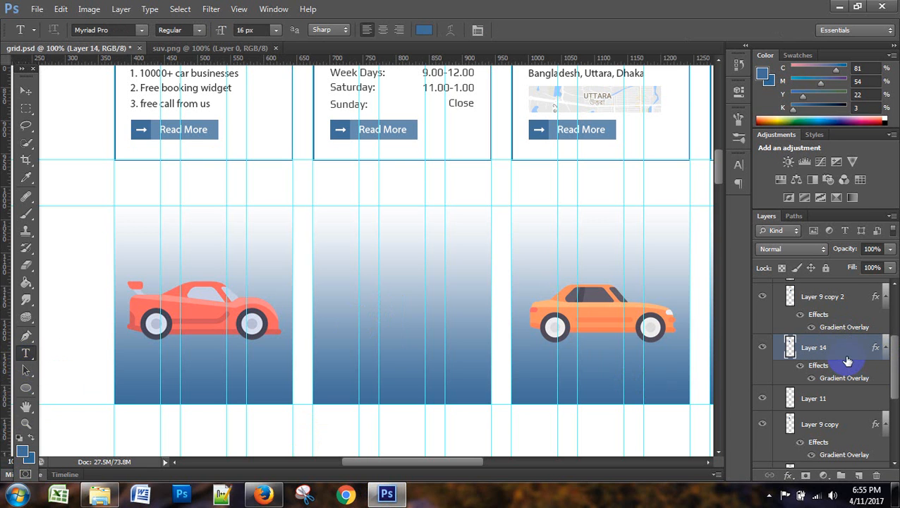
left_click(350, 292)
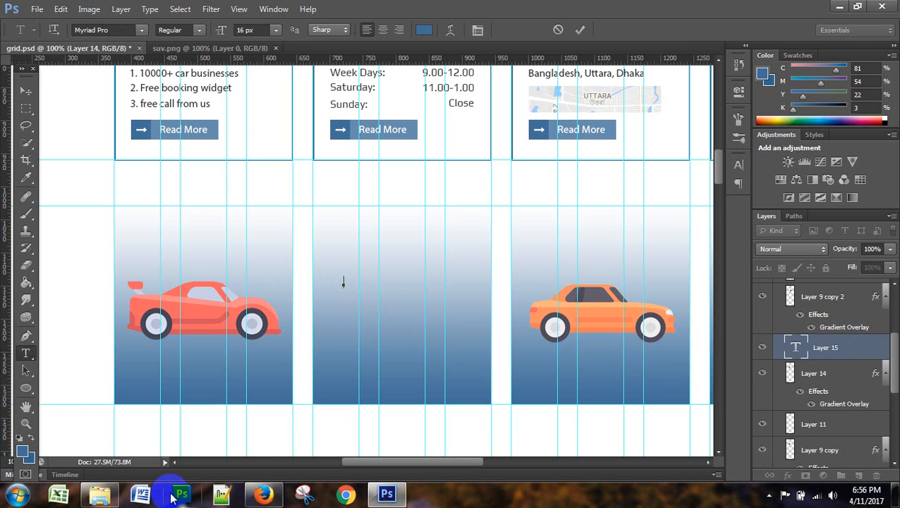
type("Vehicles Service")
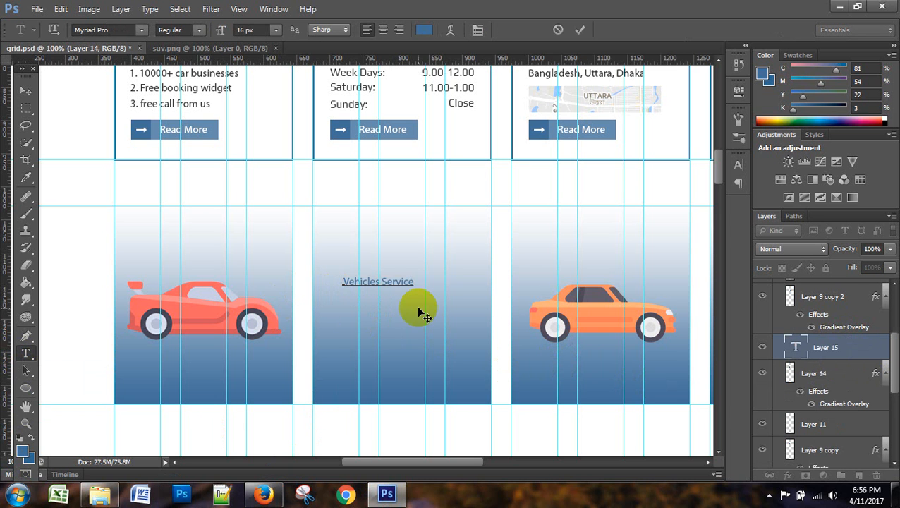
- Set the Vehicles Service heading on the second card in all caps
triple_click(388, 282)
scroll(493, 370, "up", 6)
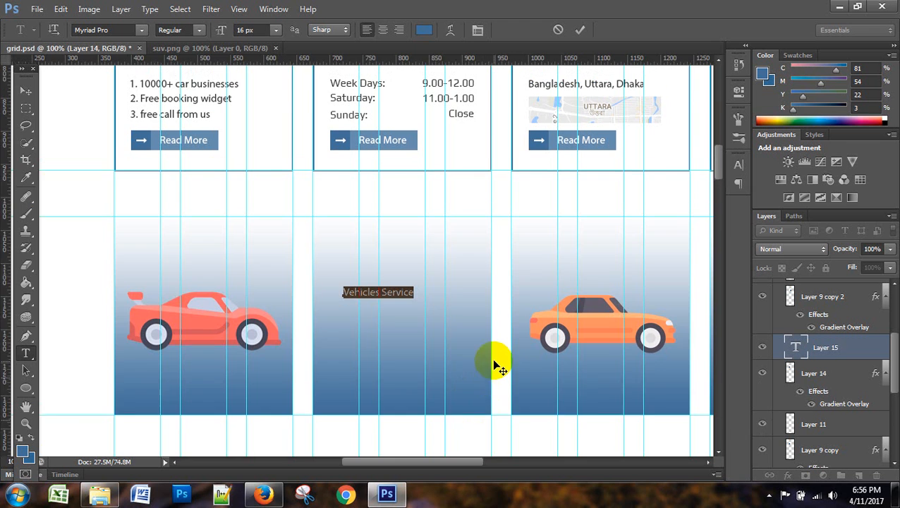
scroll(496, 360, "down", 5)
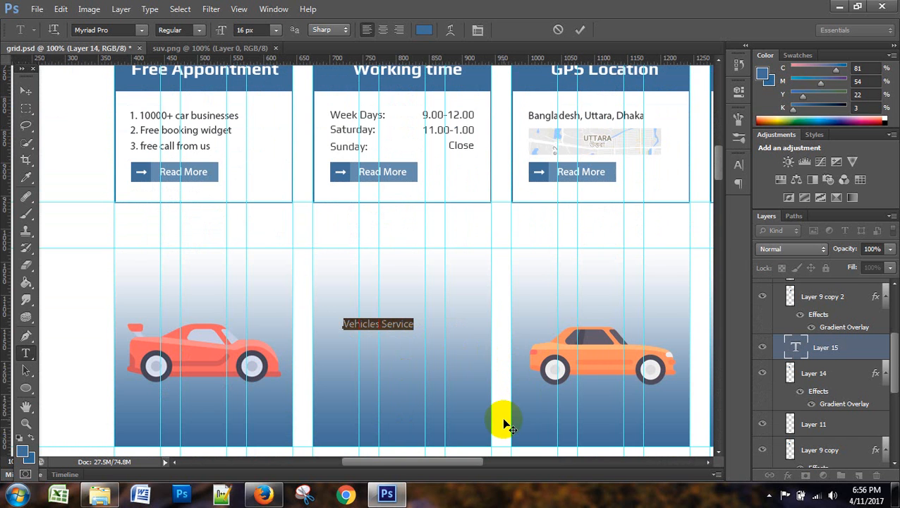
scroll(502, 395, "down", 3)
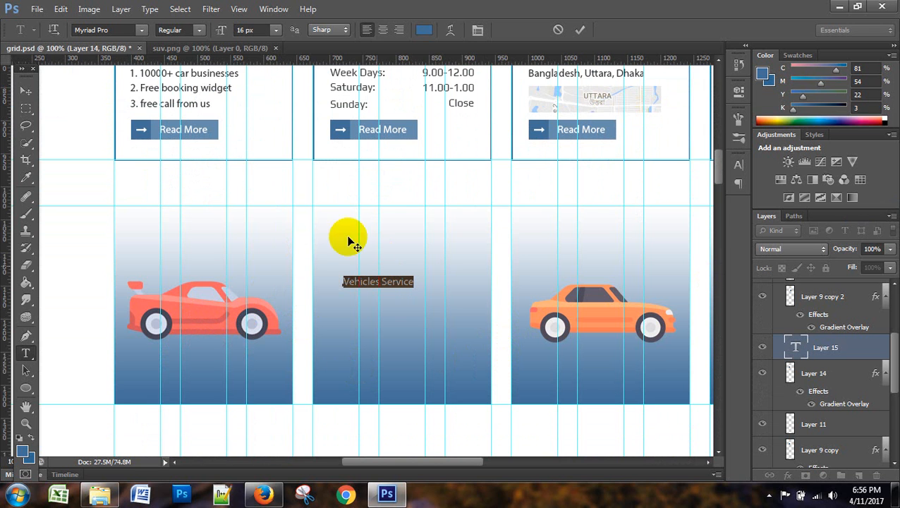
left_click(478, 31)
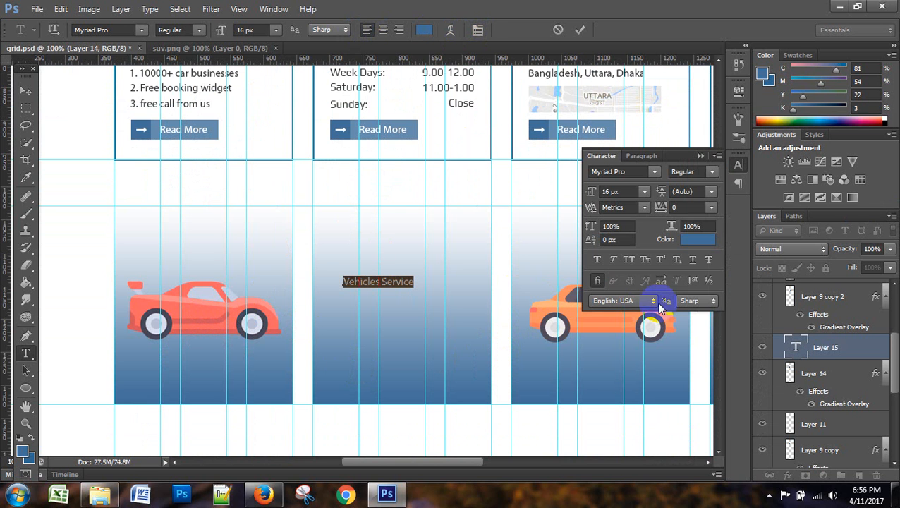
left_click(629, 260)
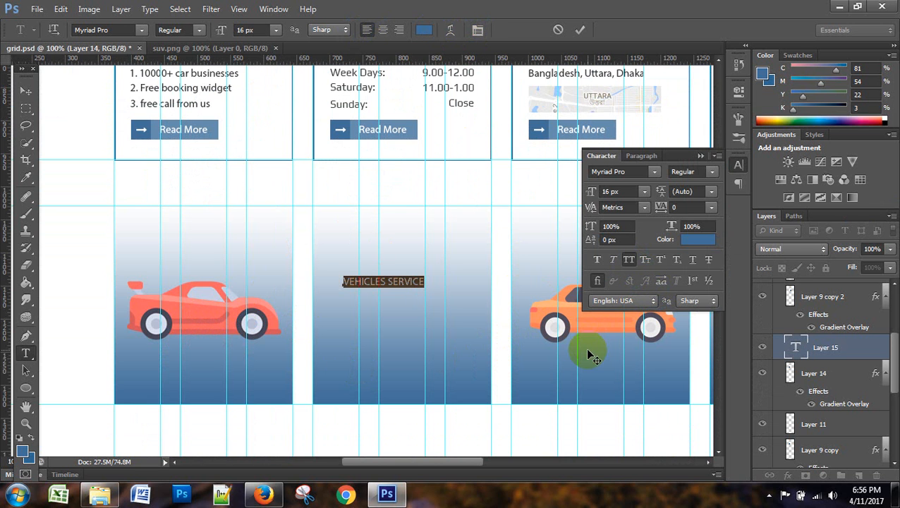
left_click(700, 155)
- Set the font size of the Vehicles Service heading to 23 px and commit the text
left_click(250, 27)
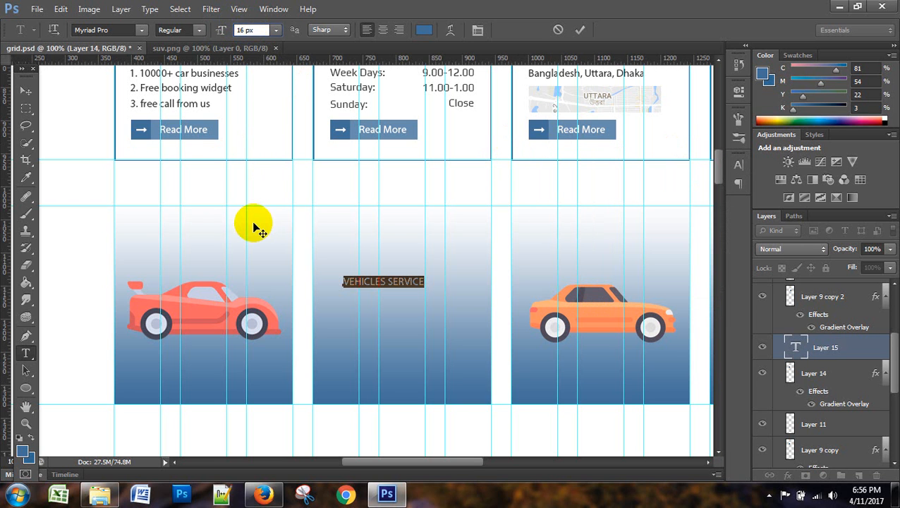
key("Up")
key("Up")
key("Up")
key("Up")
key("Up")
key("Up")
key("Up")
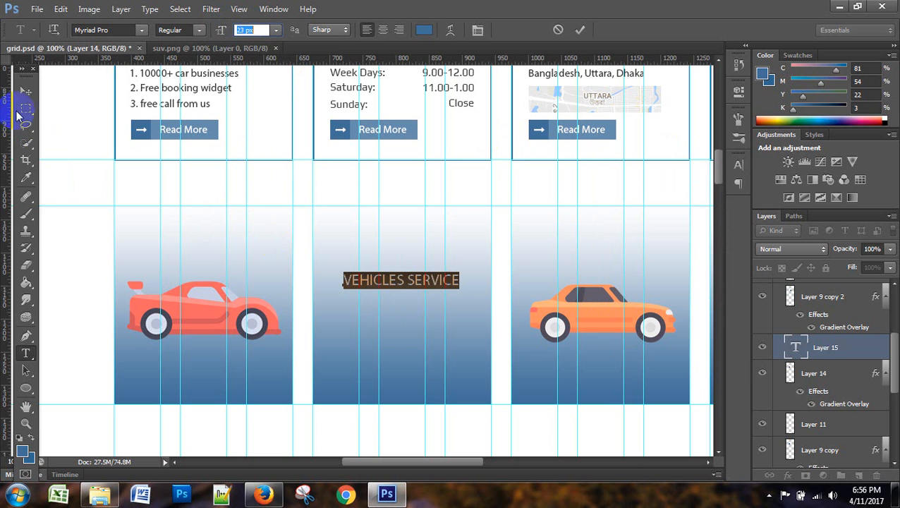
left_click(25, 91)
- Check the font size of the Working time heading and set the Vehicles Service heading to the same 26 px
scroll(331, 301, "up", 4)
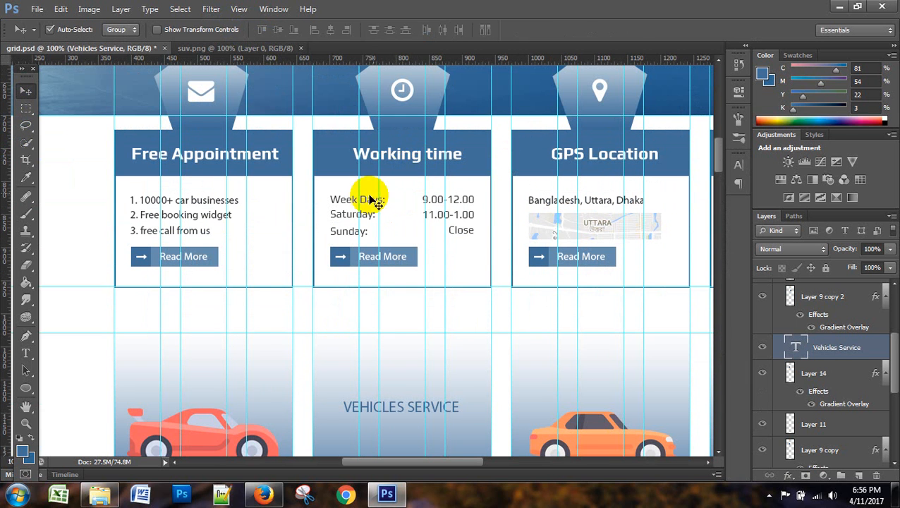
scroll(381, 332, "down", 3)
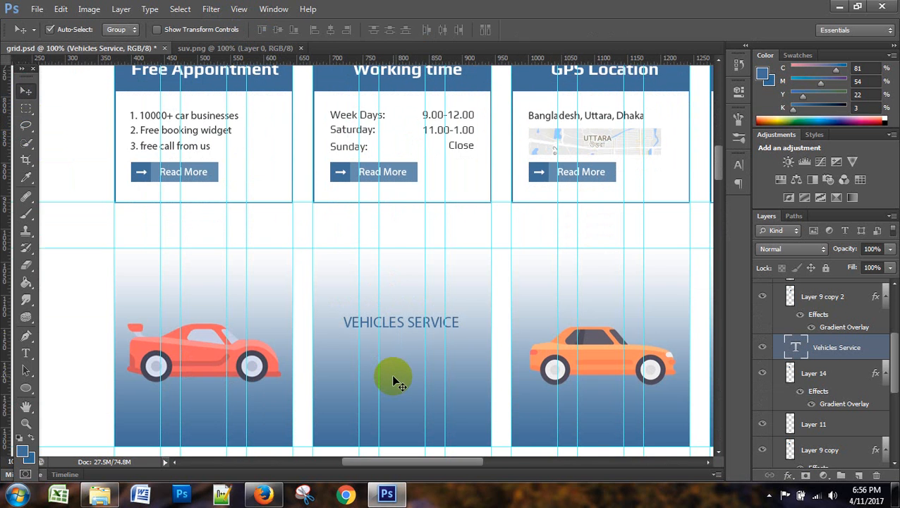
scroll(394, 377, "up", 3)
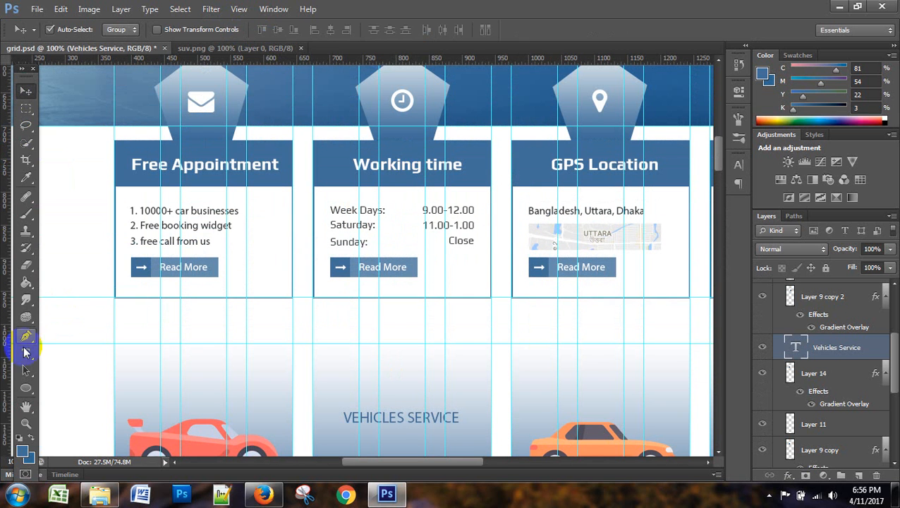
left_click(26, 353)
left_click(395, 164)
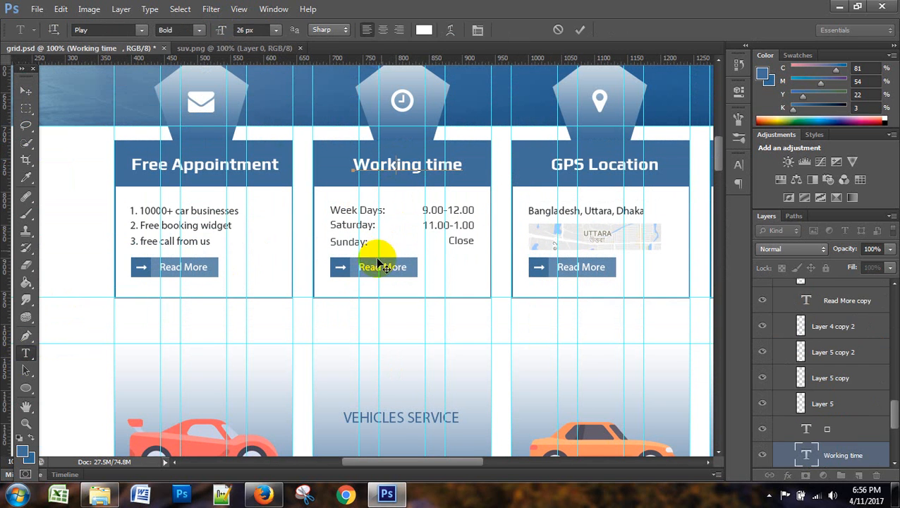
left_click(25, 89)
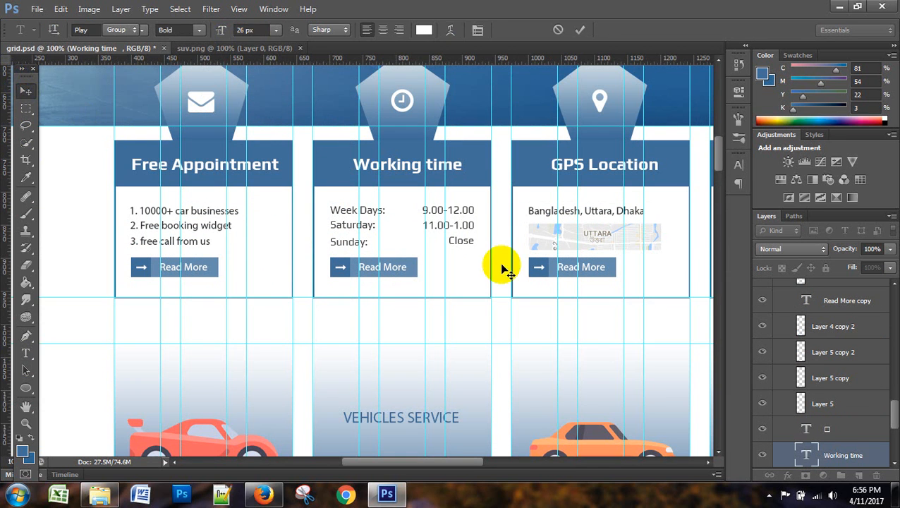
scroll(558, 359, "down", 4)
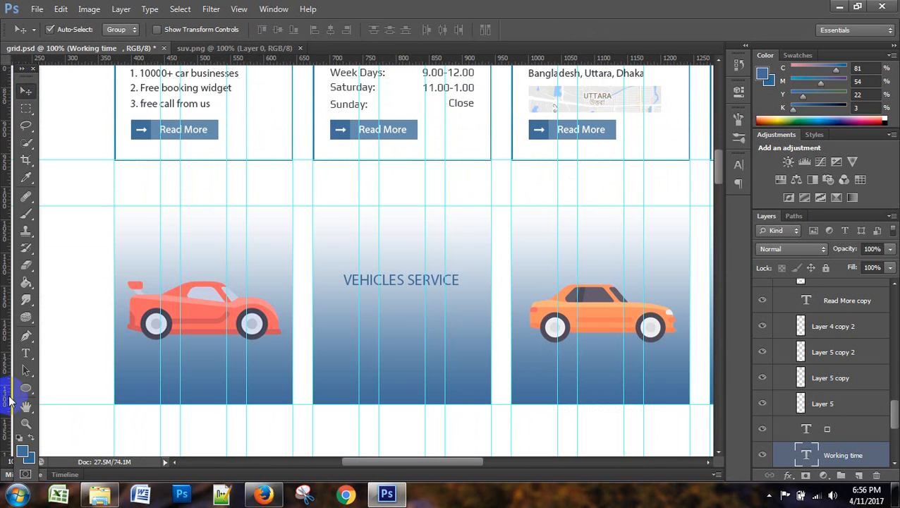
left_click(25, 354)
triple_click(411, 280)
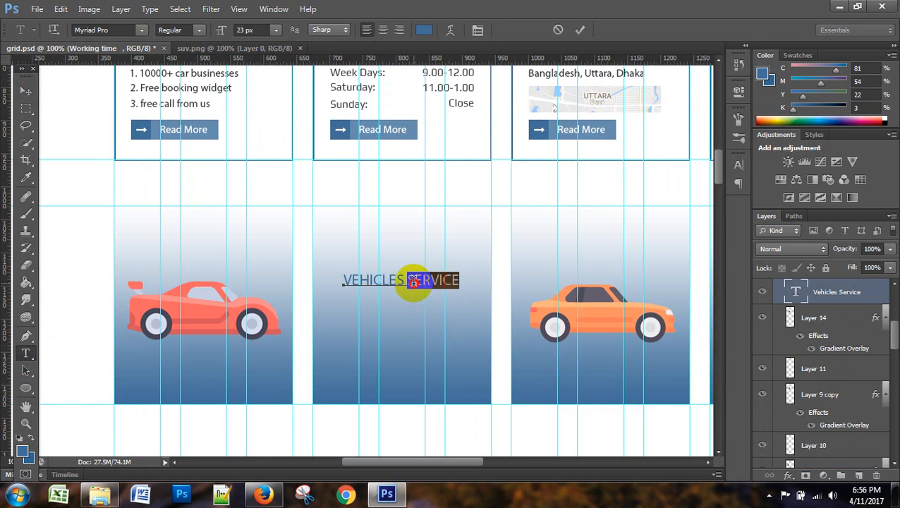
key("Up")
key("Up")
key("Up")
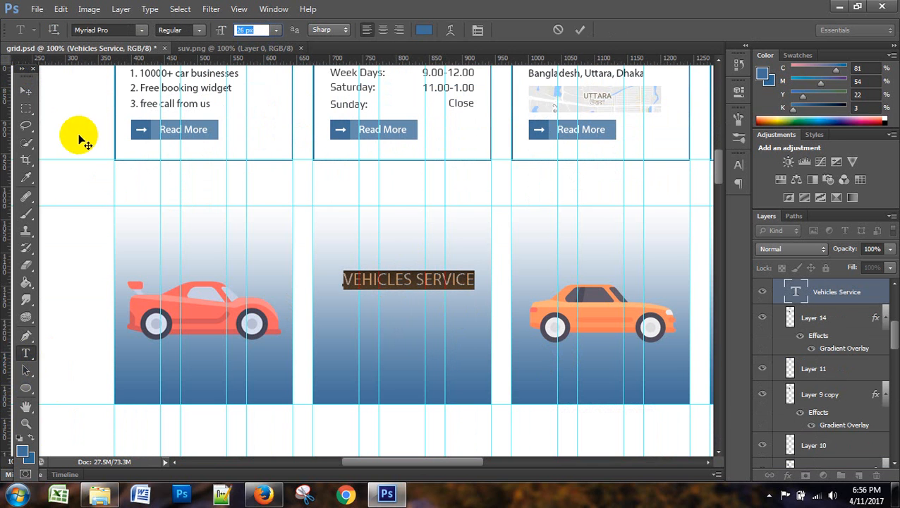
left_click(25, 90)
- Change the text colour of the Vehicles Service heading to white #fff
left_click(24, 354)
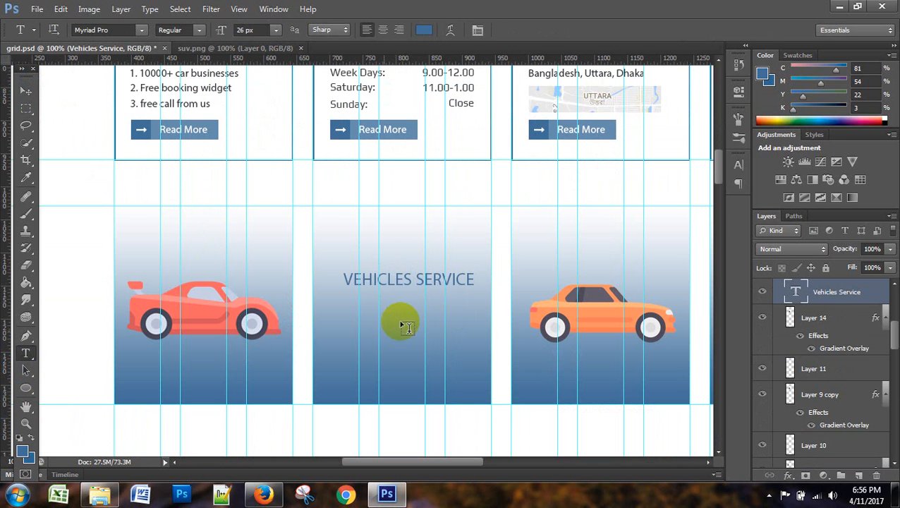
triple_click(402, 280)
left_click(432, 31)
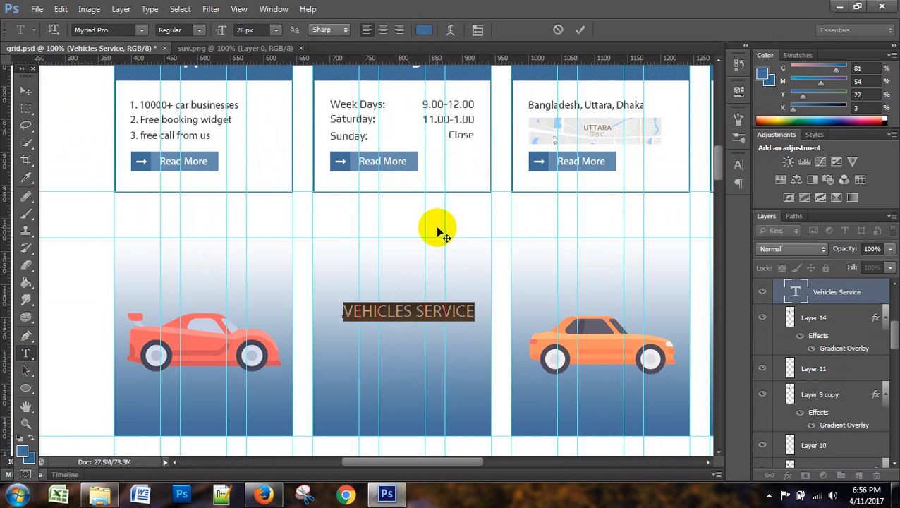
scroll(436, 232, "up", 3)
scroll(423, 176, "down", 2)
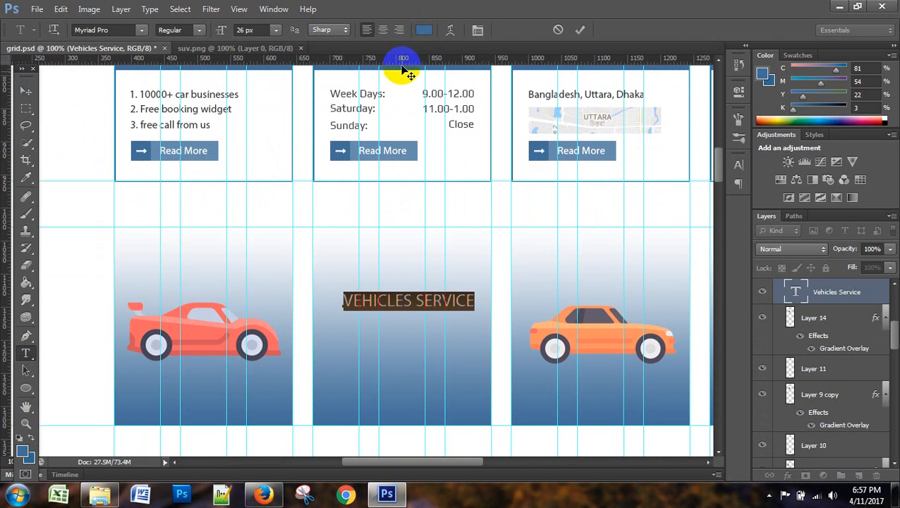
left_click(424, 31)
double_click(618, 432)
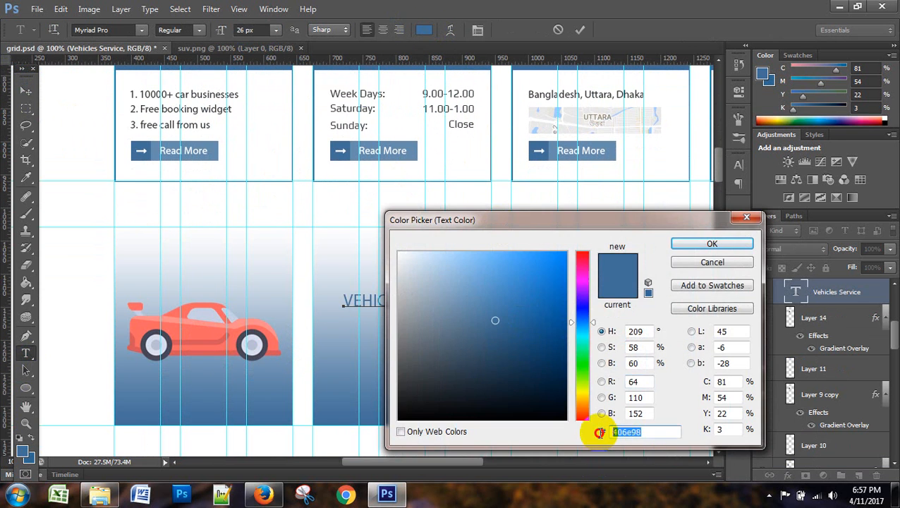
type("fff")
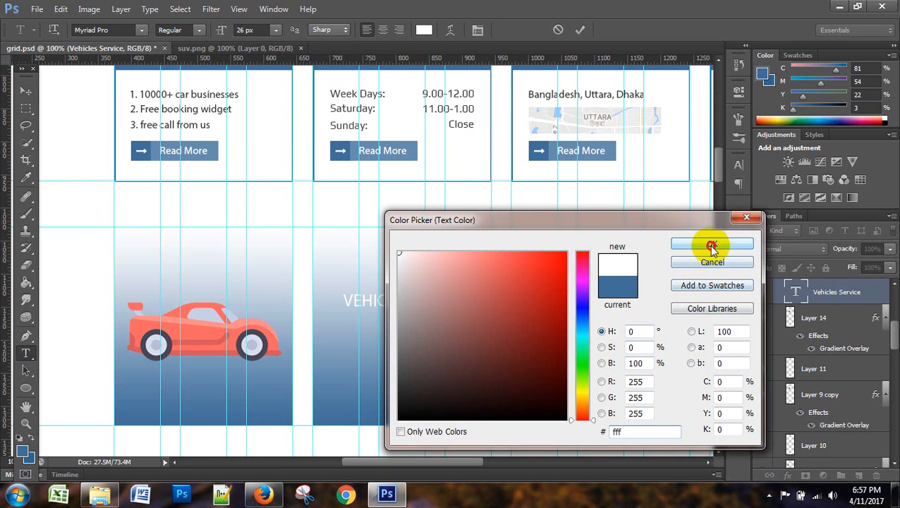
left_click(709, 243)
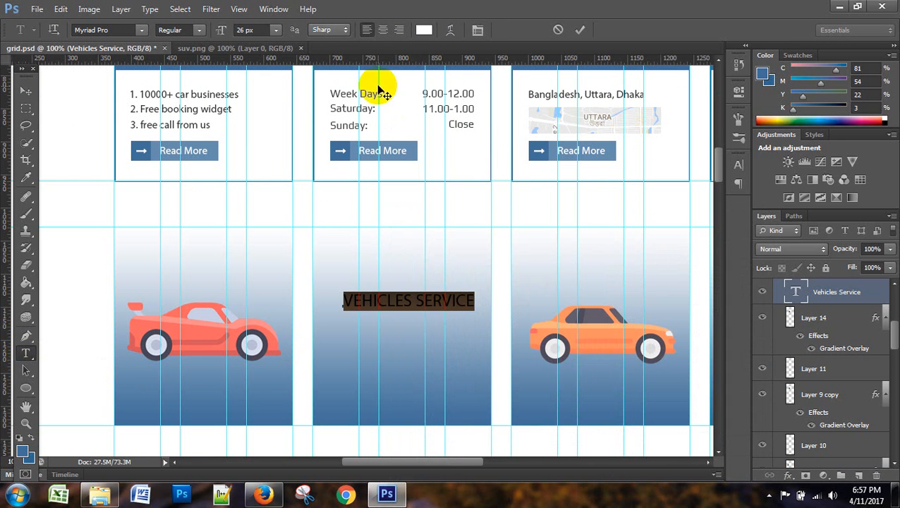
- Try #333 for the Vehicles Service heading, set its text colour to dark grey #444, and commit the text
left_click(424, 31)
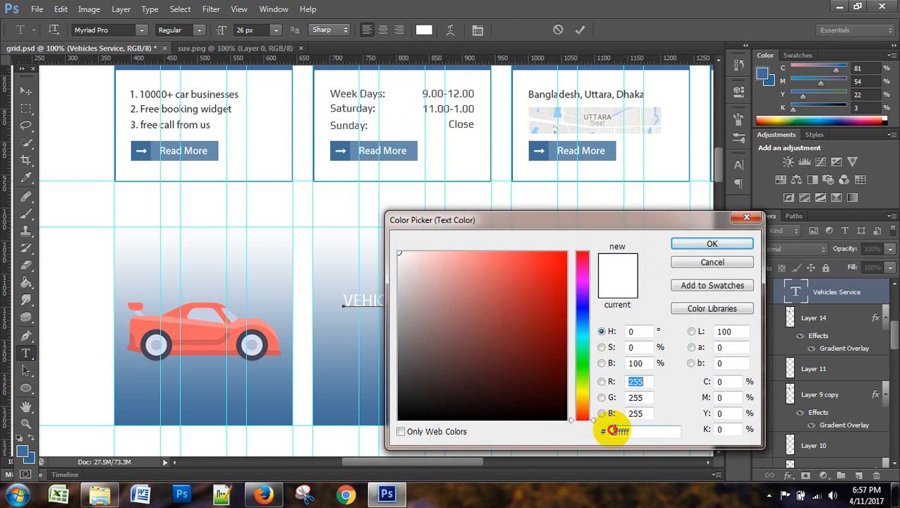
left_click_drag(633, 430, 609, 431)
type("333")
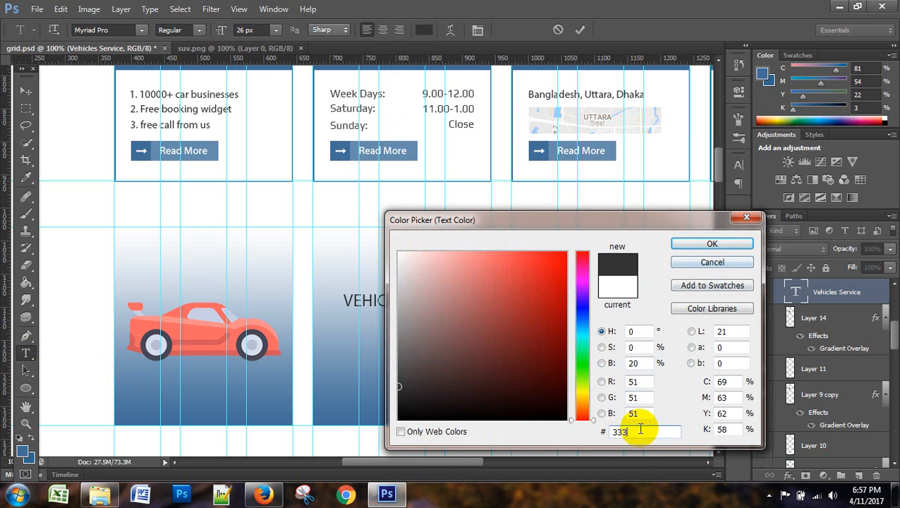
left_click_drag(627, 428, 604, 433)
type("444")
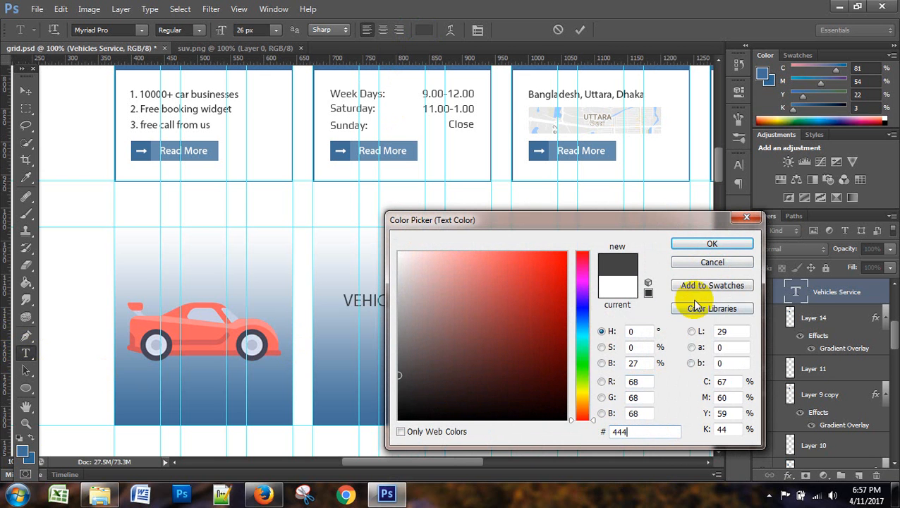
left_click(711, 241)
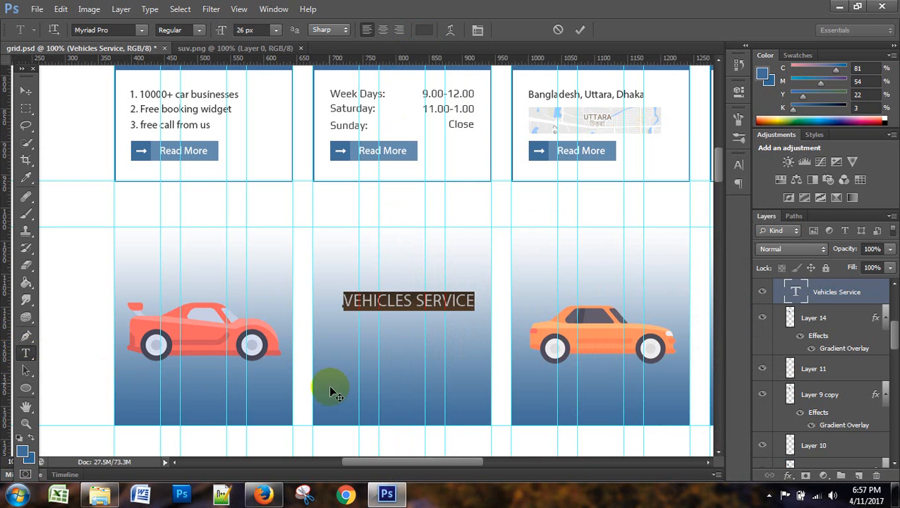
scroll(473, 356, "up", 3)
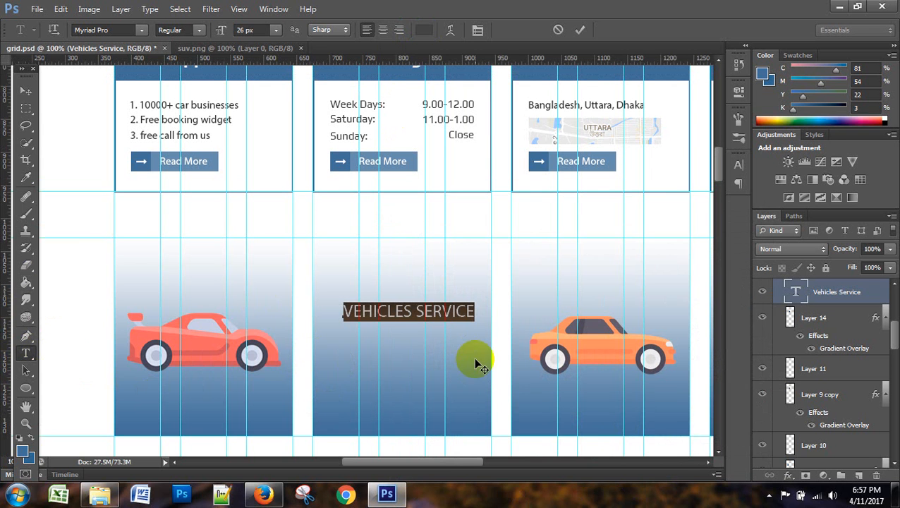
left_click(27, 96)
scroll(444, 404, "up", 2)
scroll(443, 403, "down", 4)
- Set the font style of the Vehicles Service heading to Bold and commit the text
left_click(30, 388)
left_click(27, 355)
left_click(412, 321)
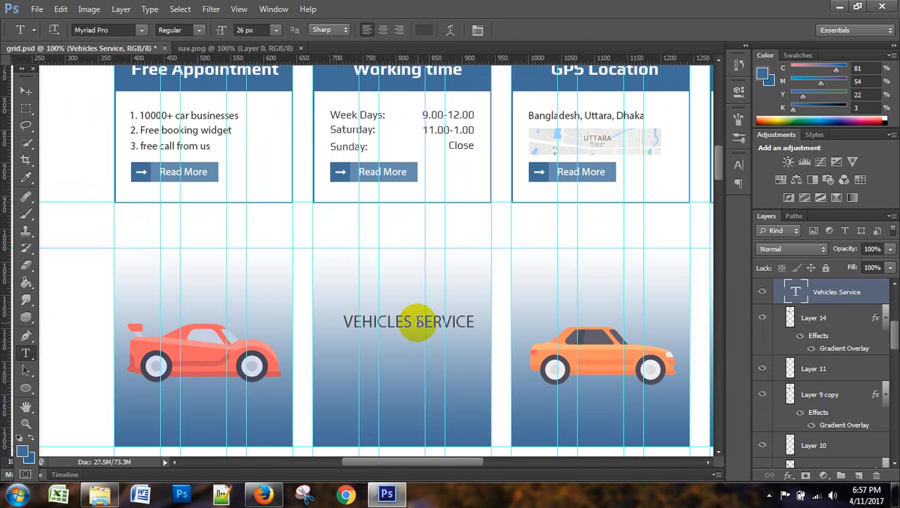
triple_click(418, 321)
left_click(393, 62)
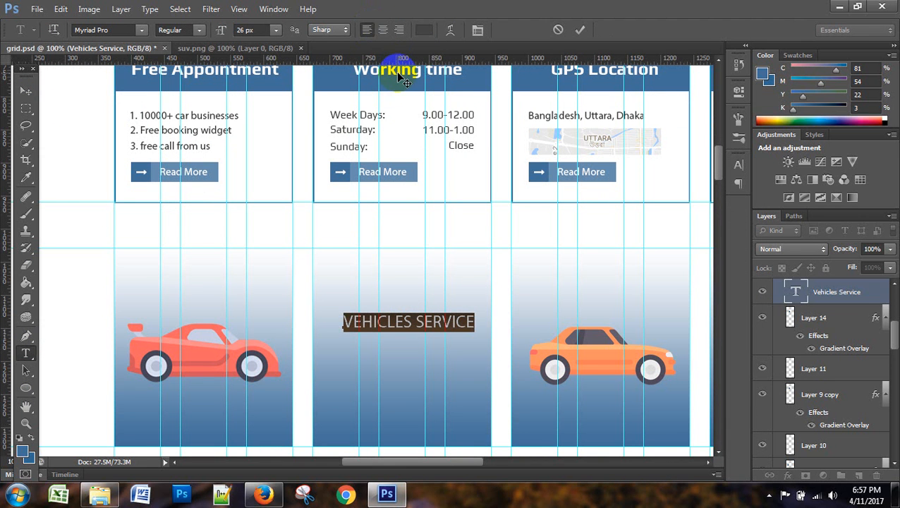
left_click(190, 29)
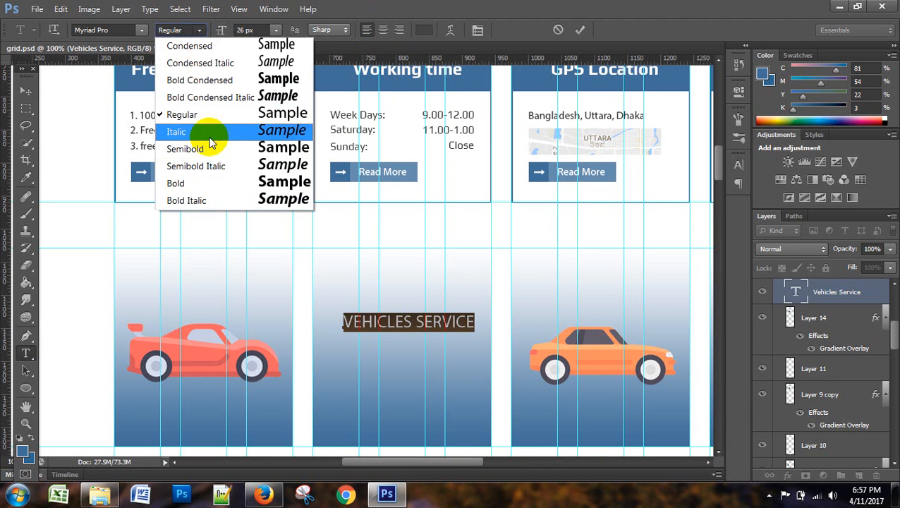
left_click(178, 182)
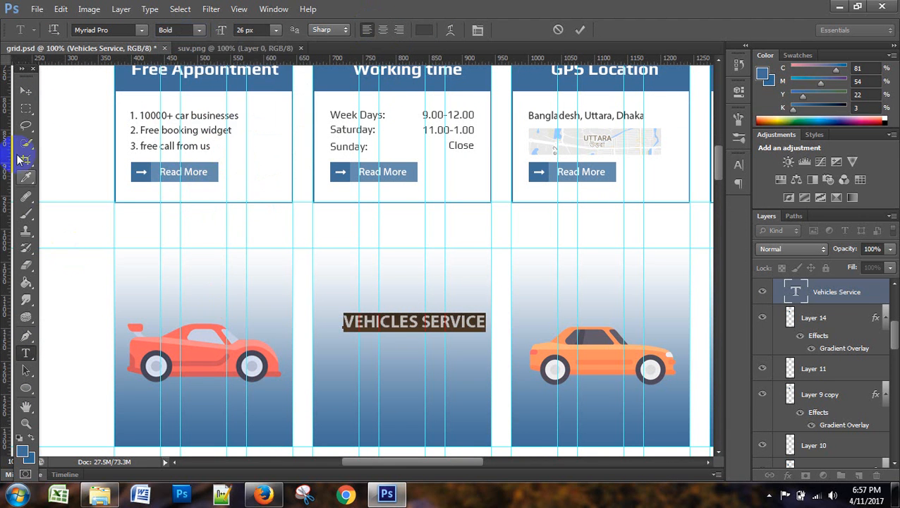
left_click(26, 91)
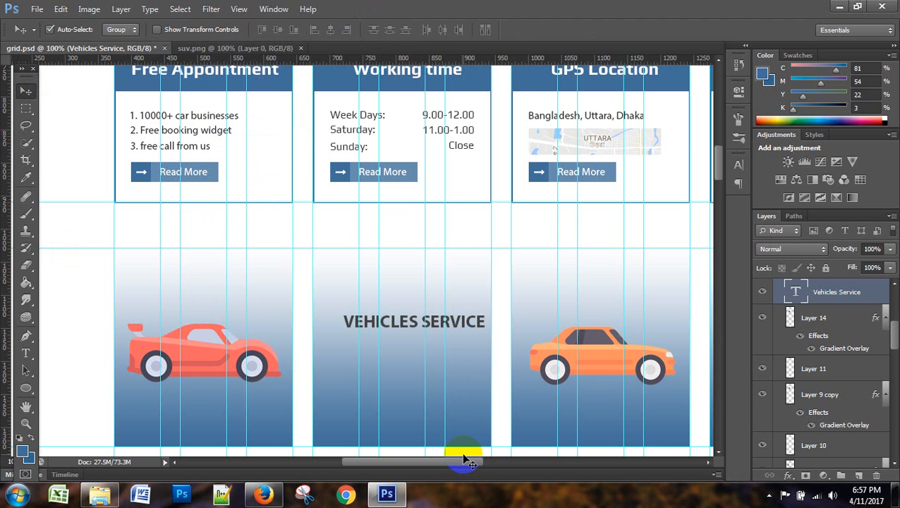
- Nudge the Vehicles Service heading about 15 px to the left, in line with the Week Days text of the card above
key("Left")
key("Left")
key("Left")
key("Left")
key("Left")
key("Left")
key("Left")
key("Left")
key("Left")
key("Left")
key("Left")
key("Left")
key("Left")
key("Left")
scroll(454, 416, "up", 1)
scroll(454, 412, "up", 3)
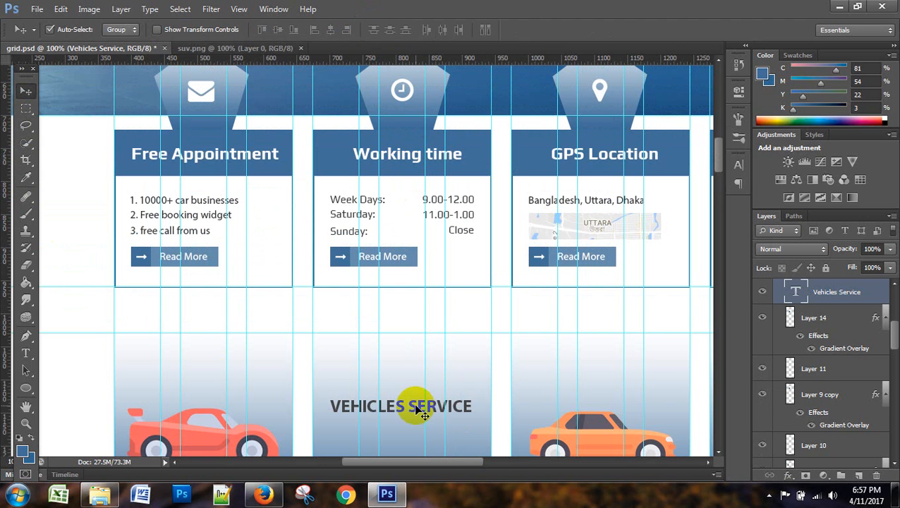
- Turn off All Caps for the Vehicles Service heading and commit the text
left_click(25, 355)
left_click(433, 407)
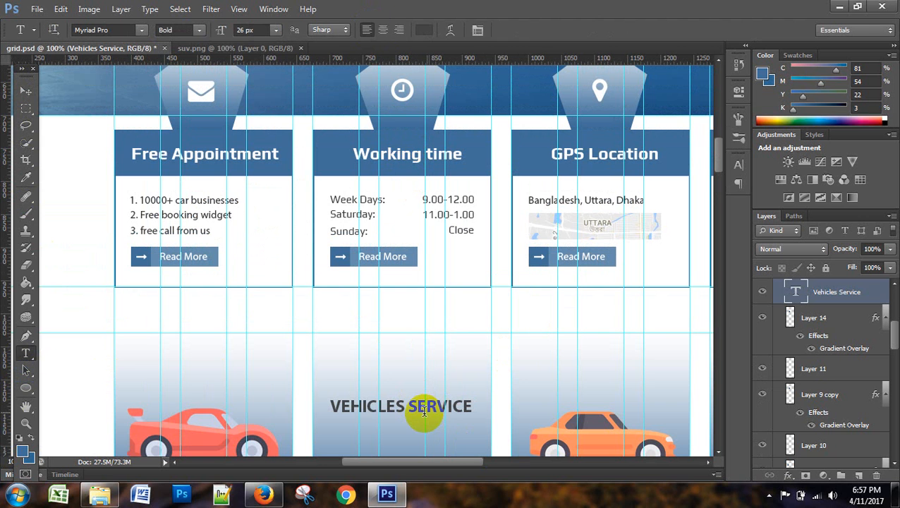
triple_click(424, 414)
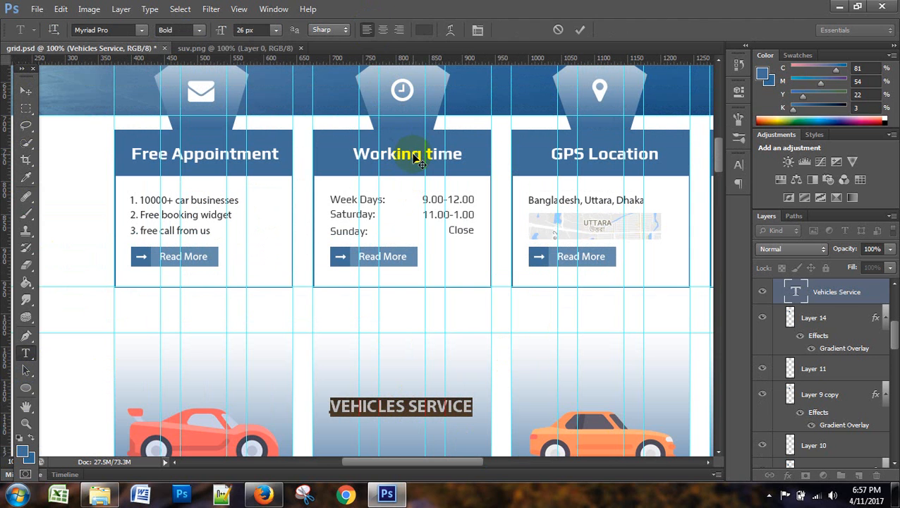
left_click(478, 29)
left_click(598, 260)
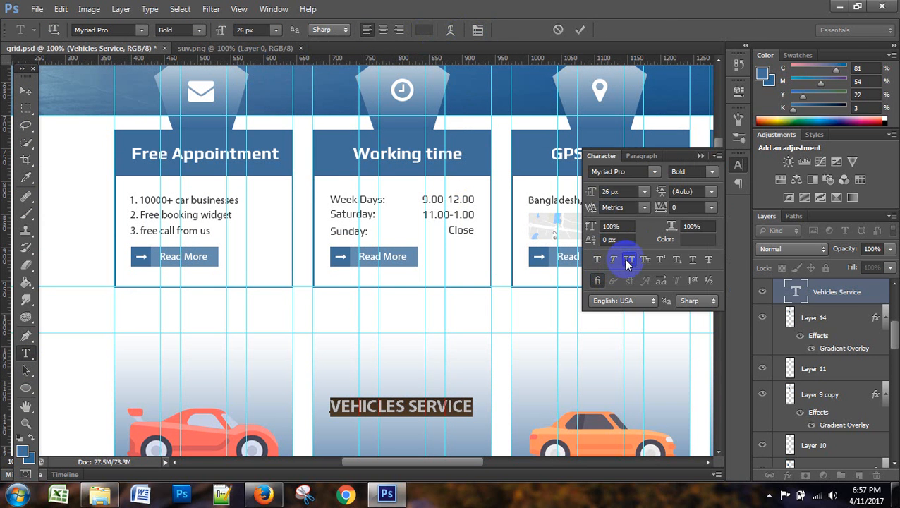
left_click(629, 261)
left_click(701, 156)
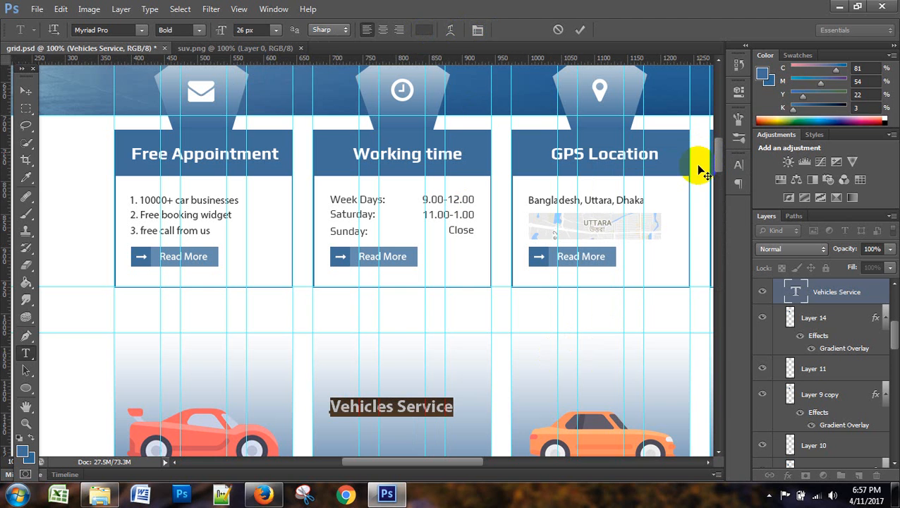
left_click(26, 93)
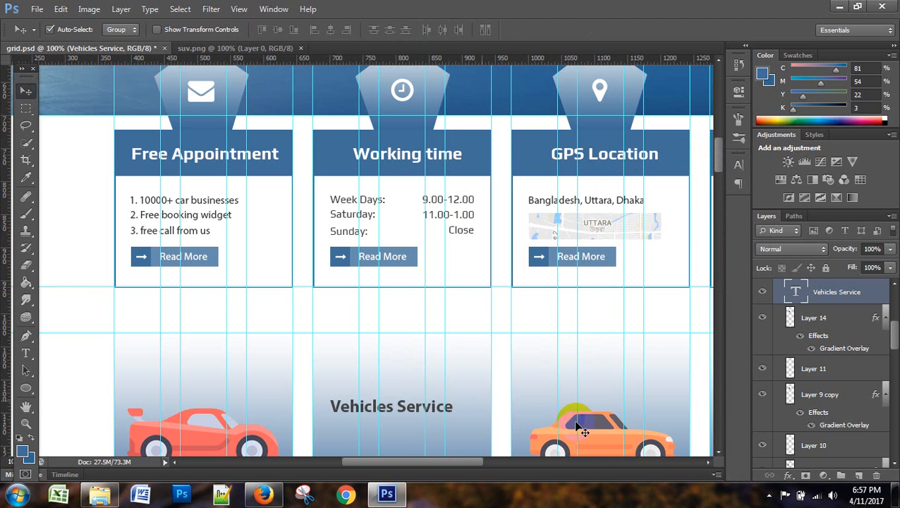
- Switch to Firefox and search the Flaticon site for "service" icons
scroll(582, 441, "down", 3)
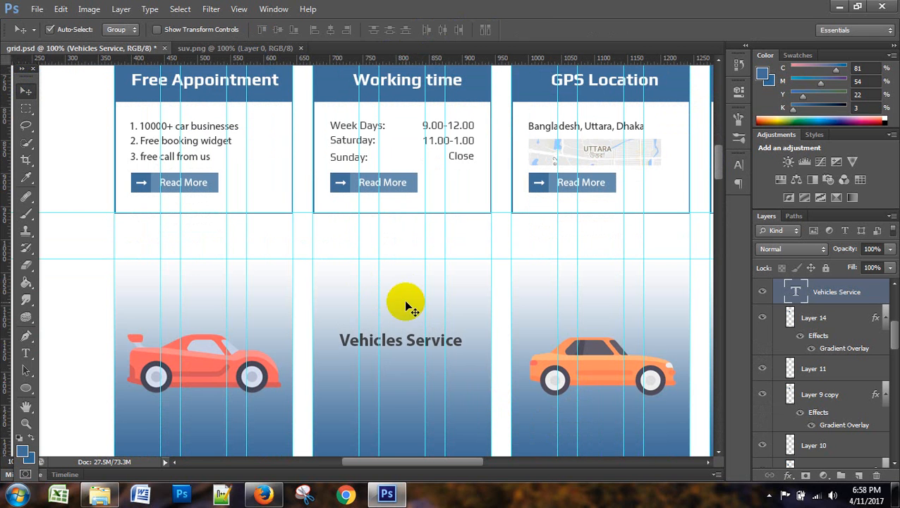
scroll(395, 434, "down", 3)
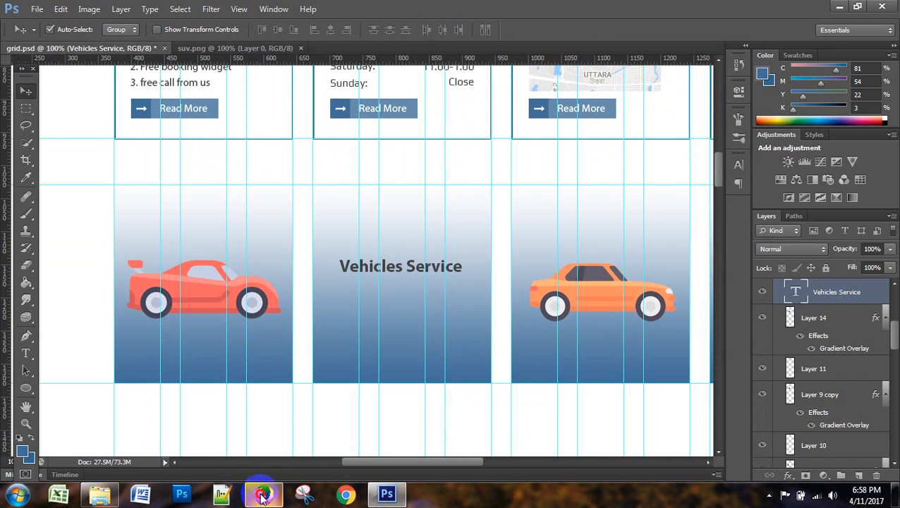
left_click(263, 494)
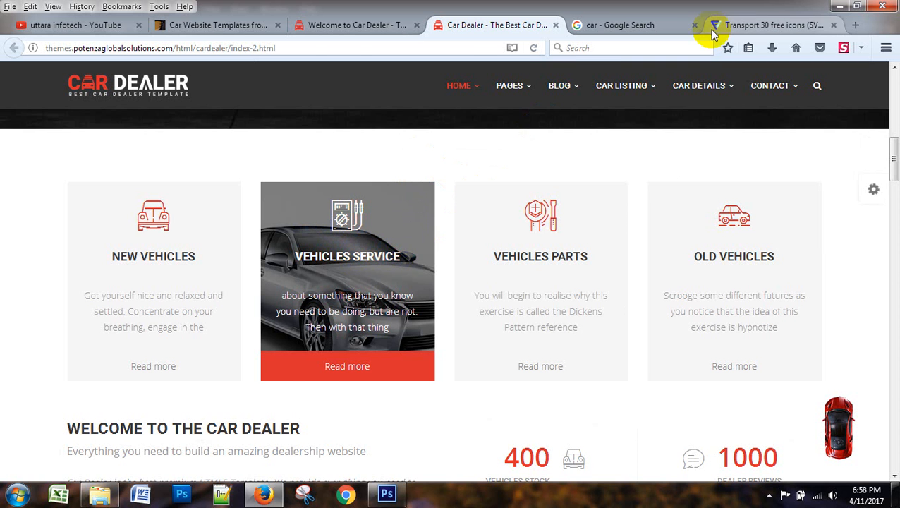
left_click(621, 25)
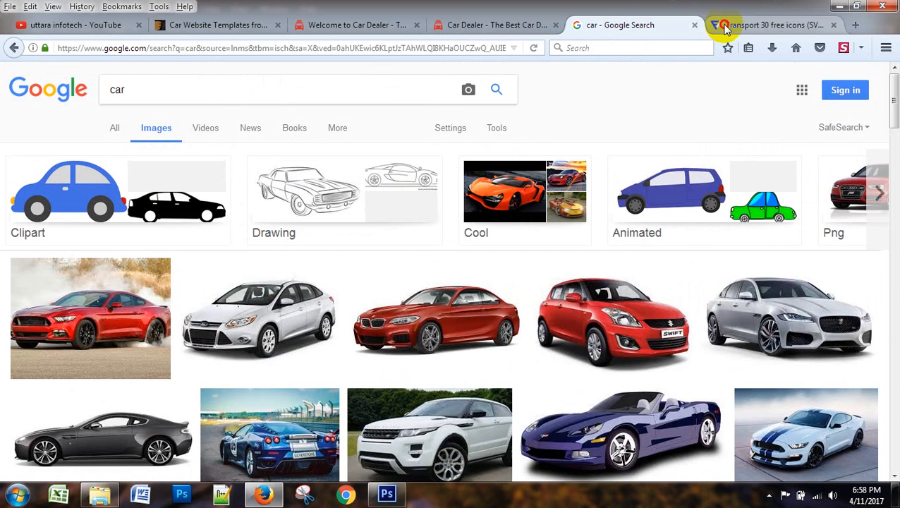
left_click(717, 21)
scroll(353, 212, "up", 3)
left_click(270, 92)
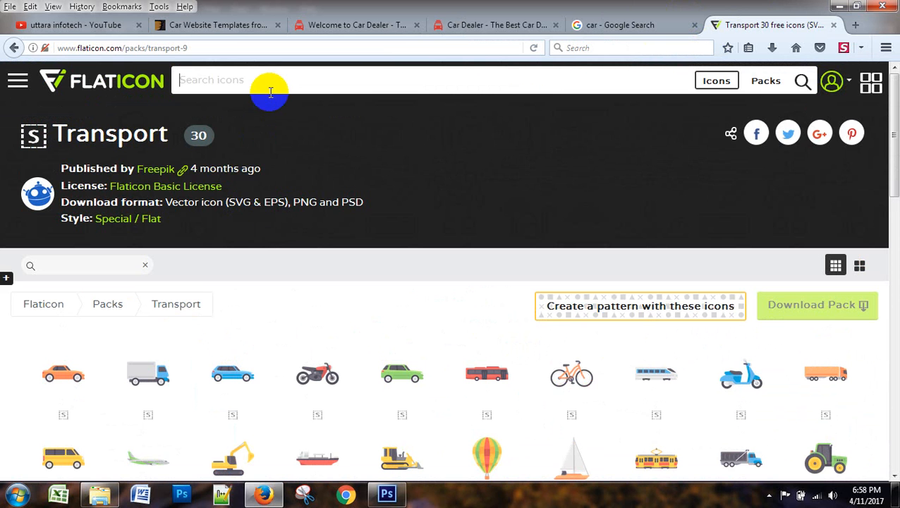
type("service")
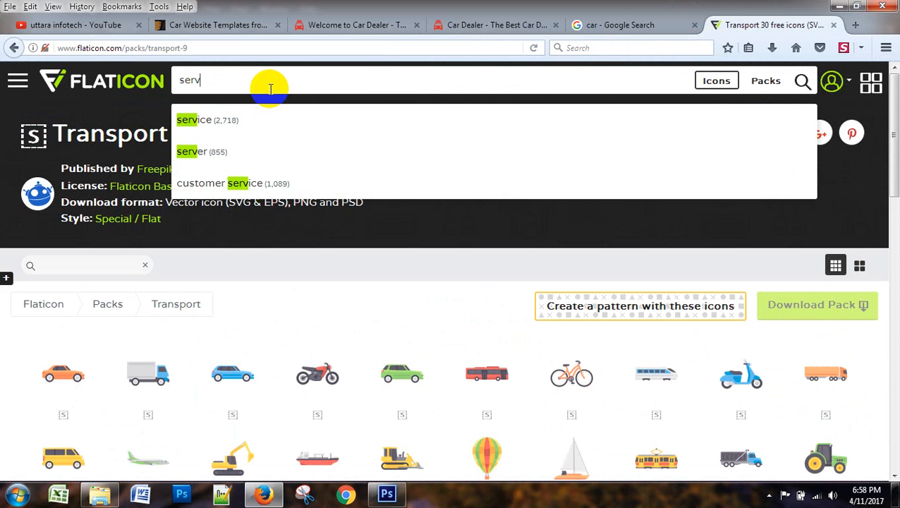
left_click(678, 133)
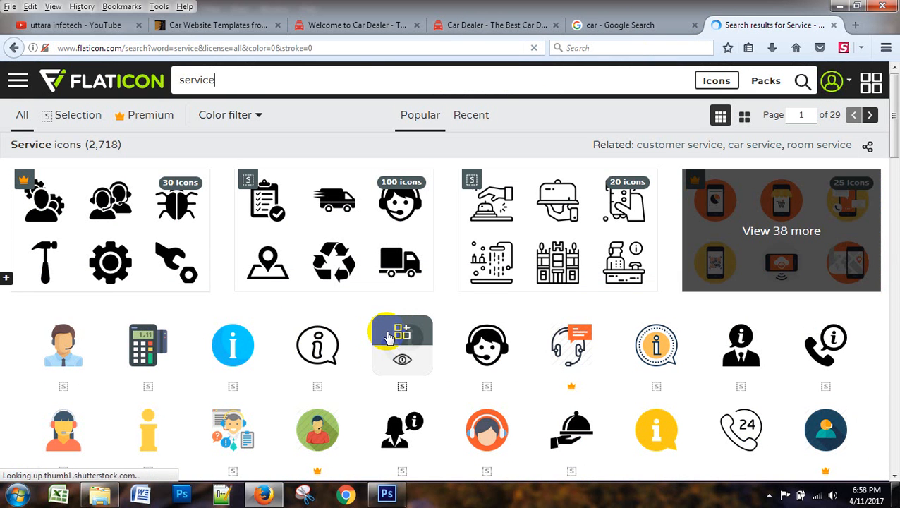
- Close the pop-up ad page, refine the Flaticon search to "car service", and open the Mechanic icon
scroll(388, 337, "down", 2)
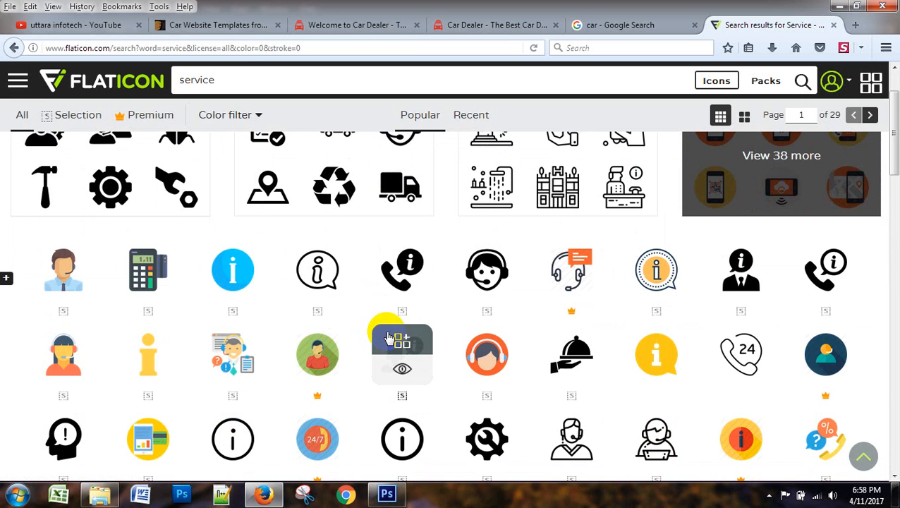
scroll(385, 338, "up", 2)
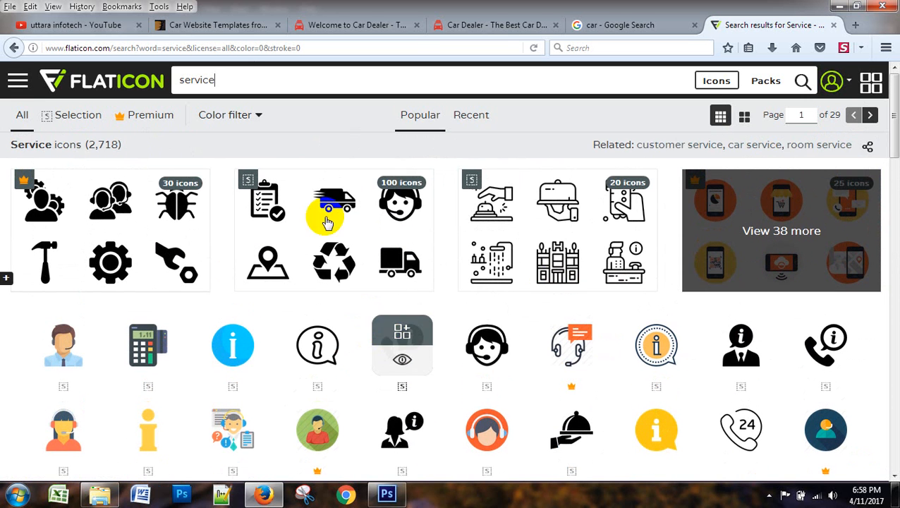
left_click(182, 80)
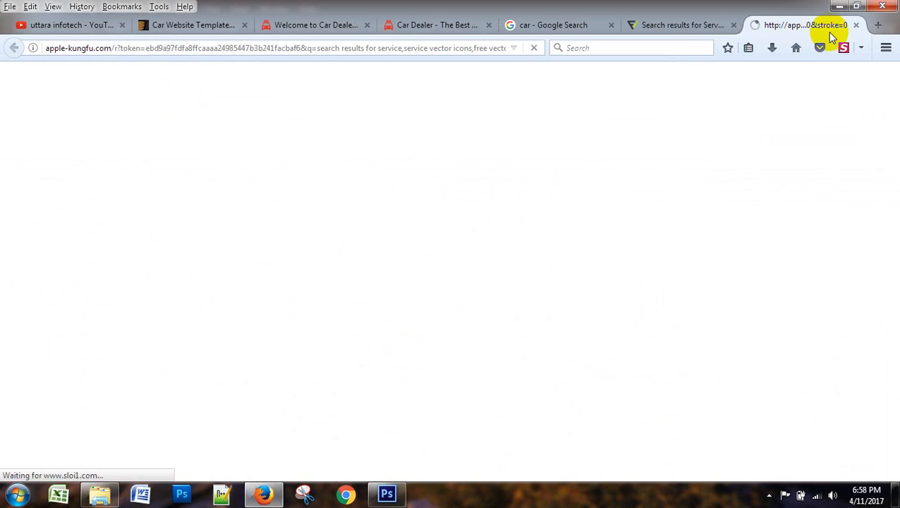
left_click(855, 25)
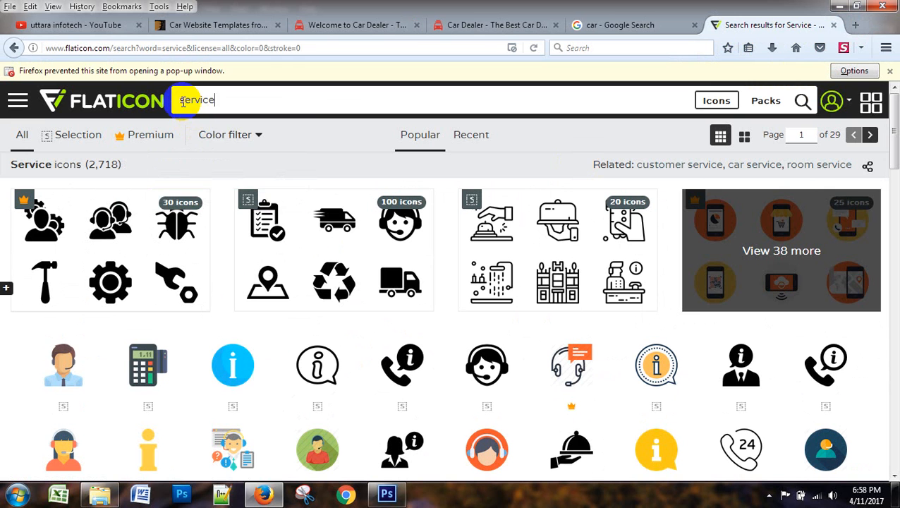
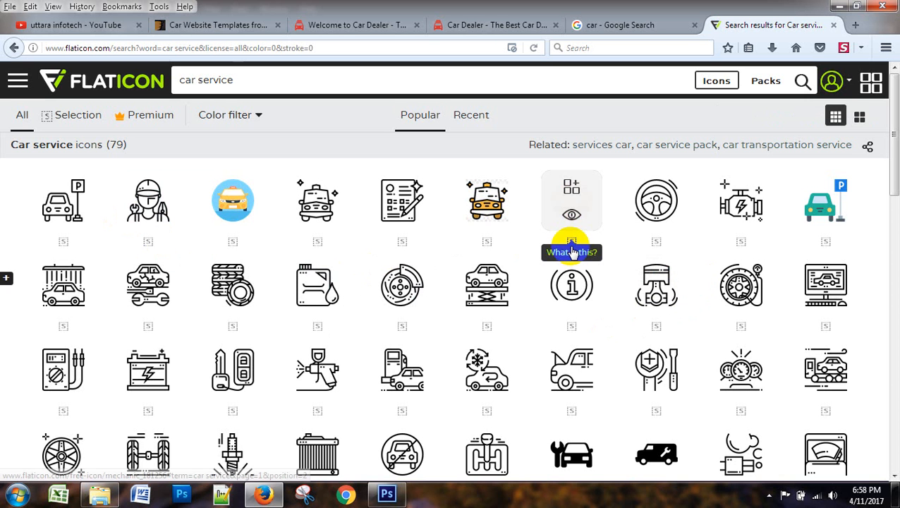
left_click(151, 202)
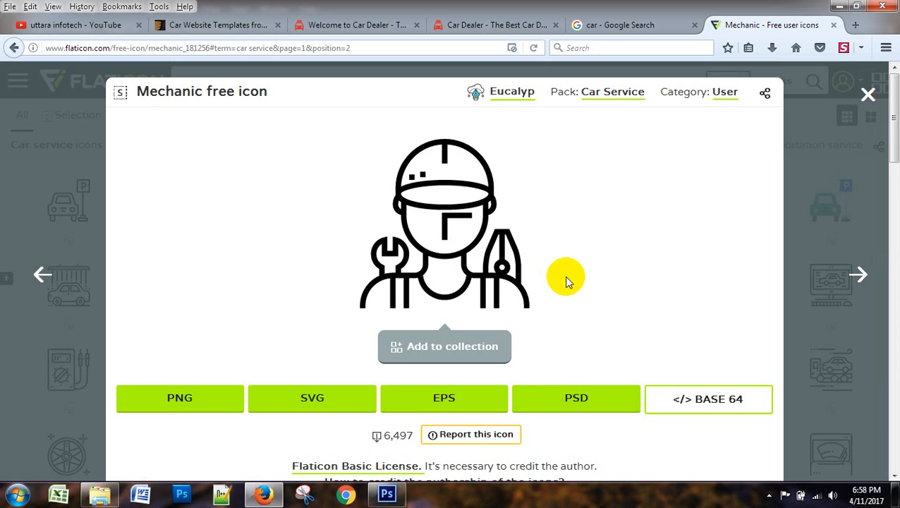
- Download the Mechanic icon as a 64-pixel PNG, saving the file mechanic.png
scroll(566, 281, "down", 2)
scroll(566, 280, "up", 2)
left_click(233, 397)
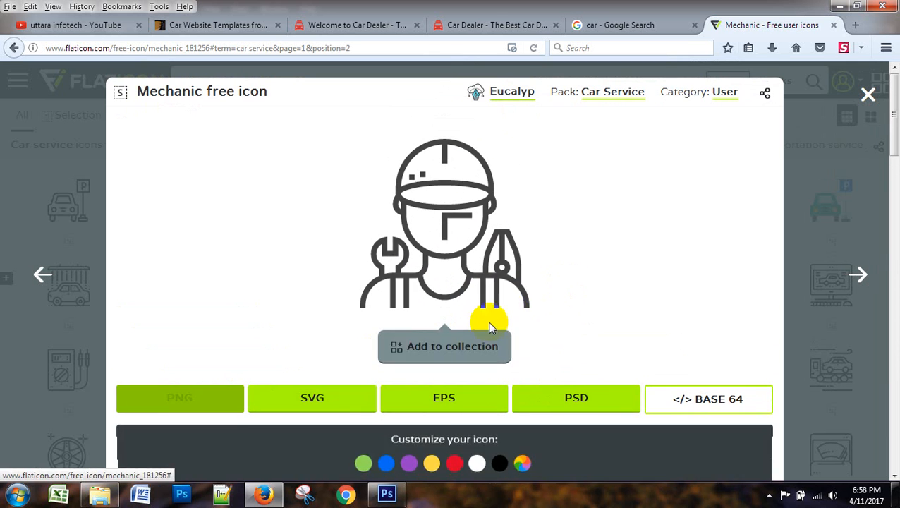
scroll(512, 315, "down", 5)
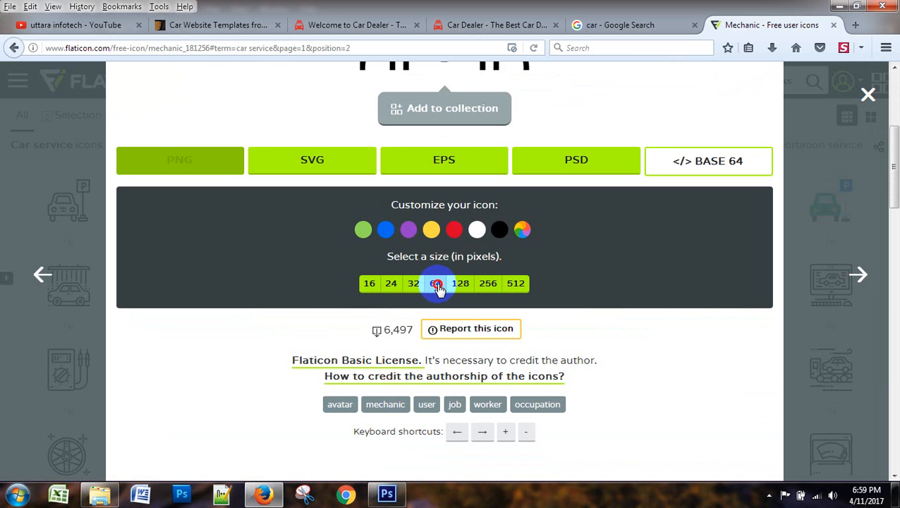
left_click(435, 285)
left_click(600, 333)
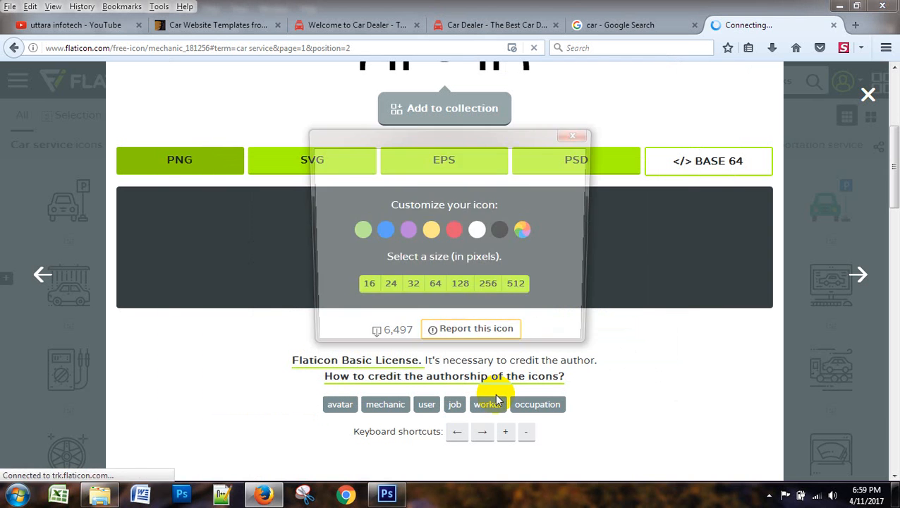
left_click(354, 255)
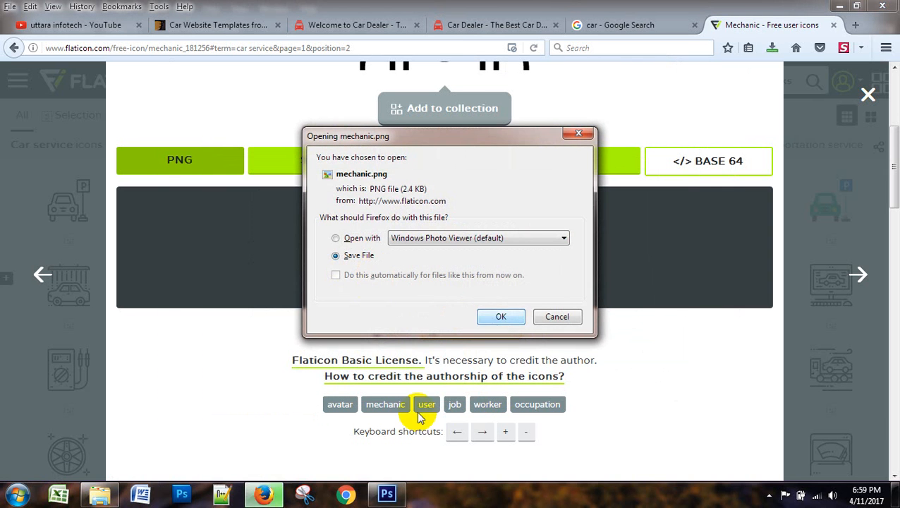
left_click(500, 317)
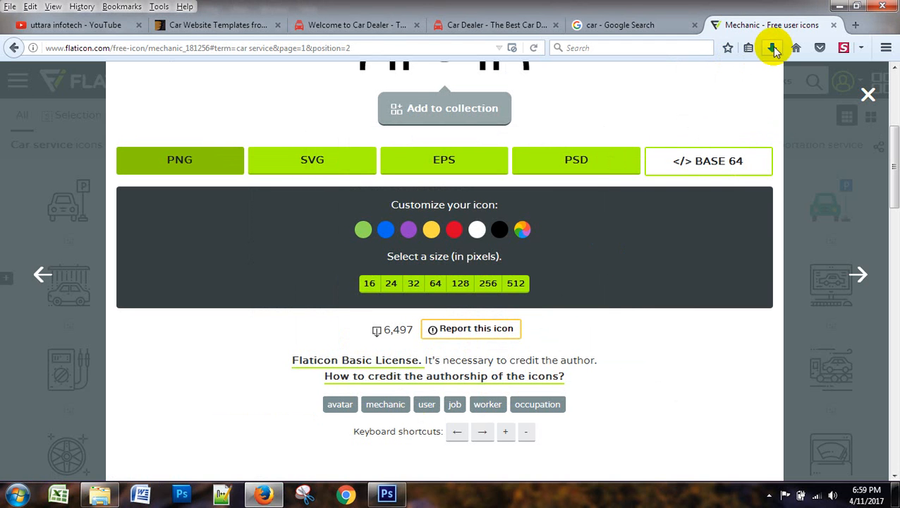
- Copy mechanic.png from the Downloads folder and paste it onto the desktop
right_click(597, 81)
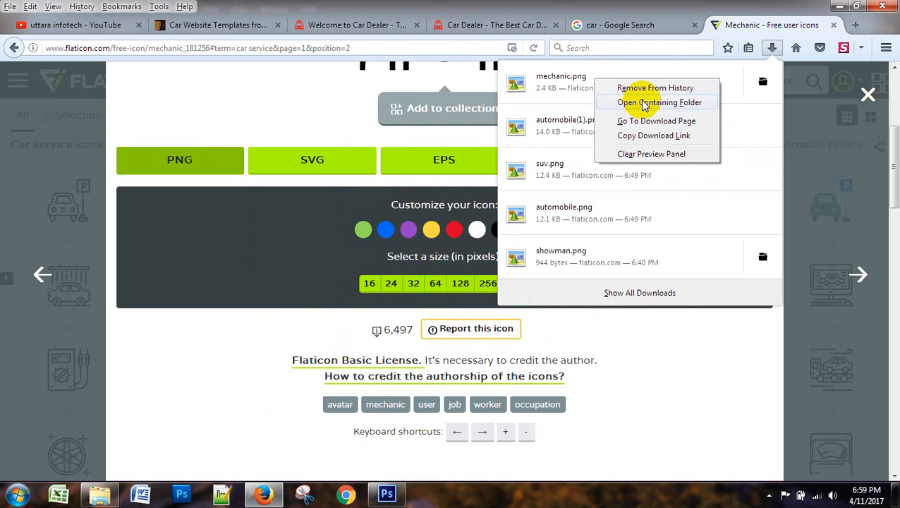
left_click(639, 102)
right_click(457, 376)
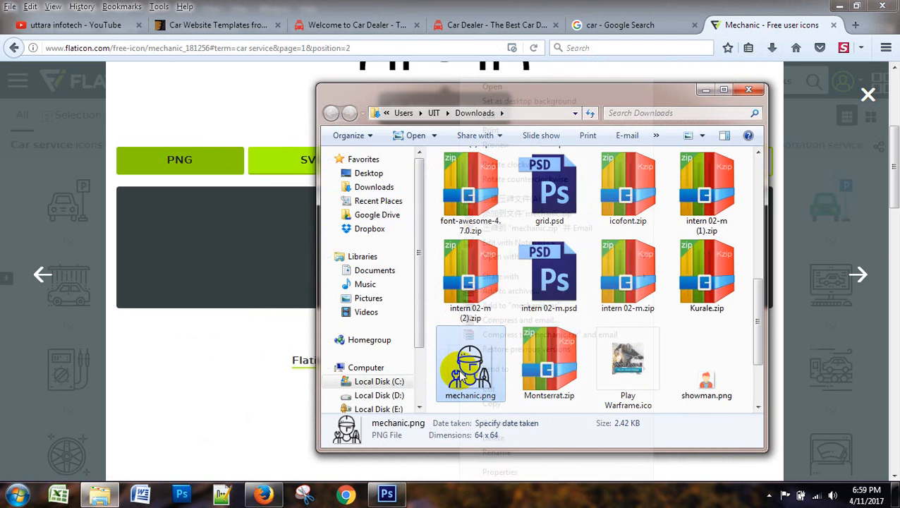
left_click(502, 388)
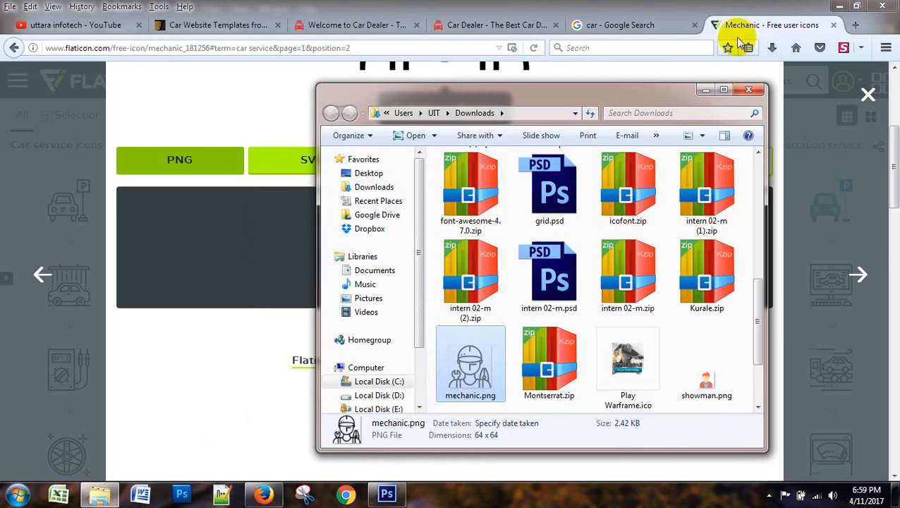
left_click(706, 89)
left_click(838, 6)
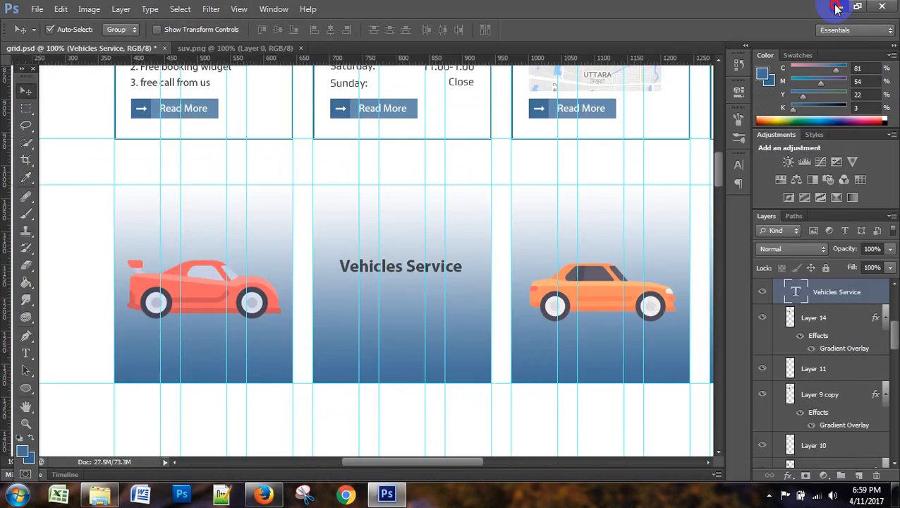
left_click(839, 8)
right_click(314, 174)
left_click(347, 233)
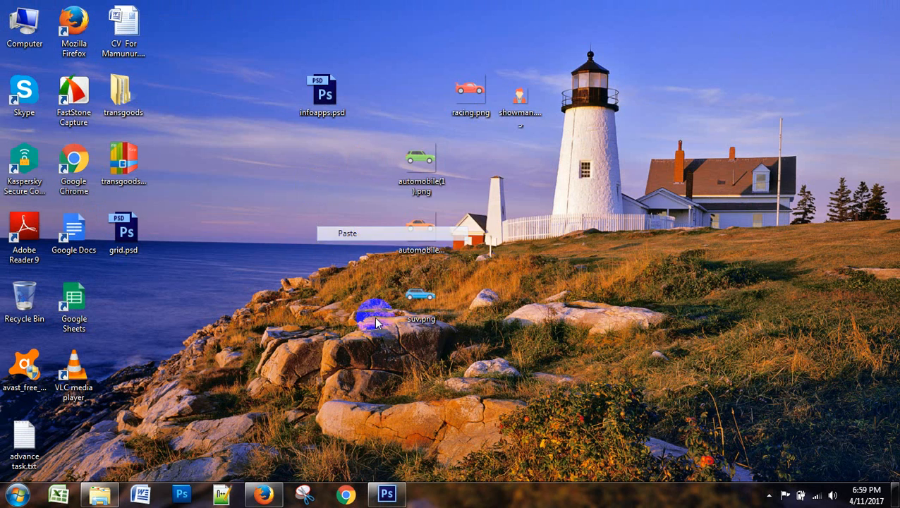
- Switch back to Photoshop and open mechanic.png from the desktop
left_click(387, 494)
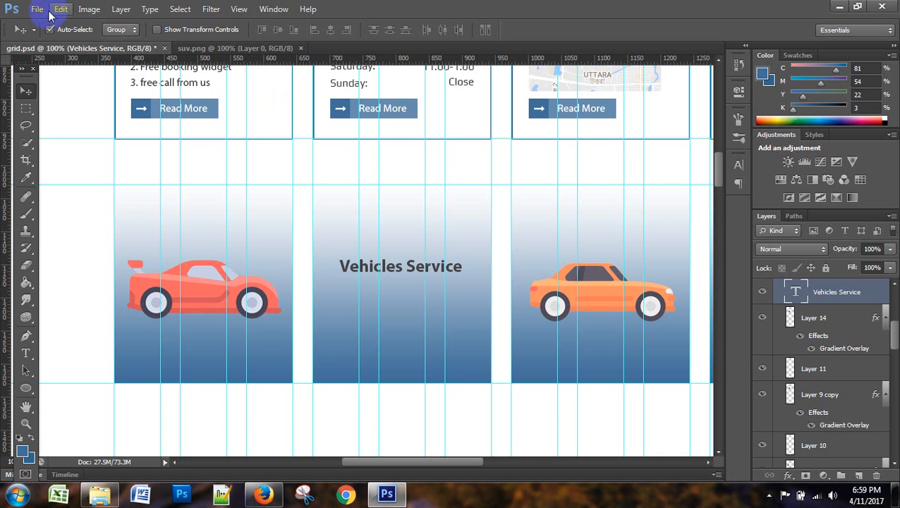
left_click(39, 10)
left_click(39, 34)
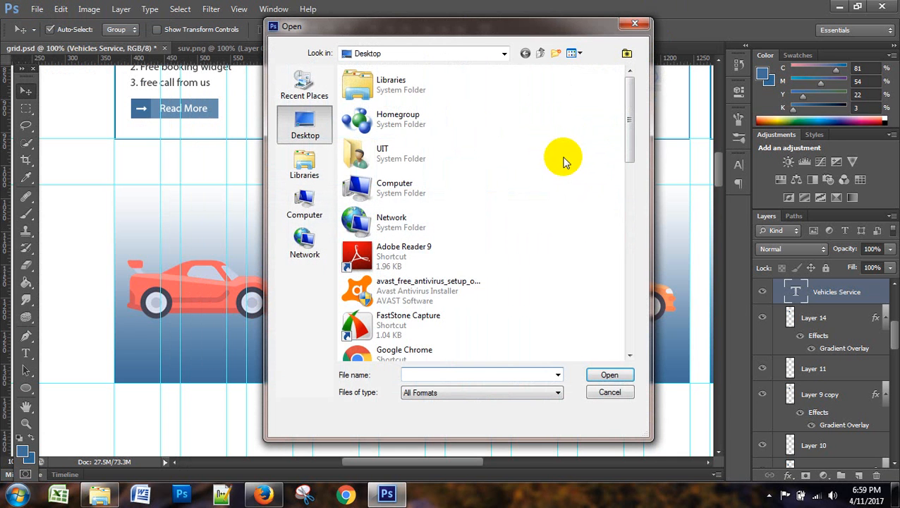
left_click_drag(628, 141, 628, 314)
left_click(416, 243)
left_click(608, 374)
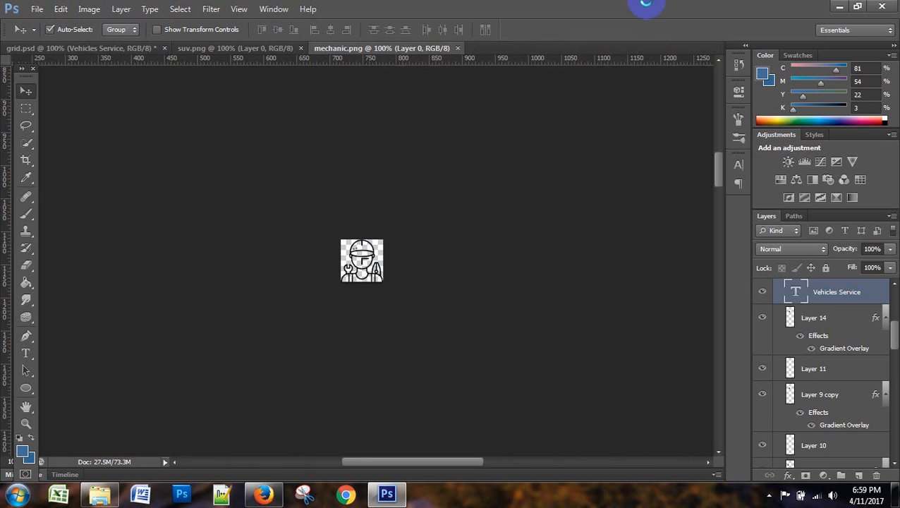
- Rearrange the open documents so grid.psd comes after mechanic.png, and bring mechanic.png to the front
left_click_drag(361, 262, 146, 57)
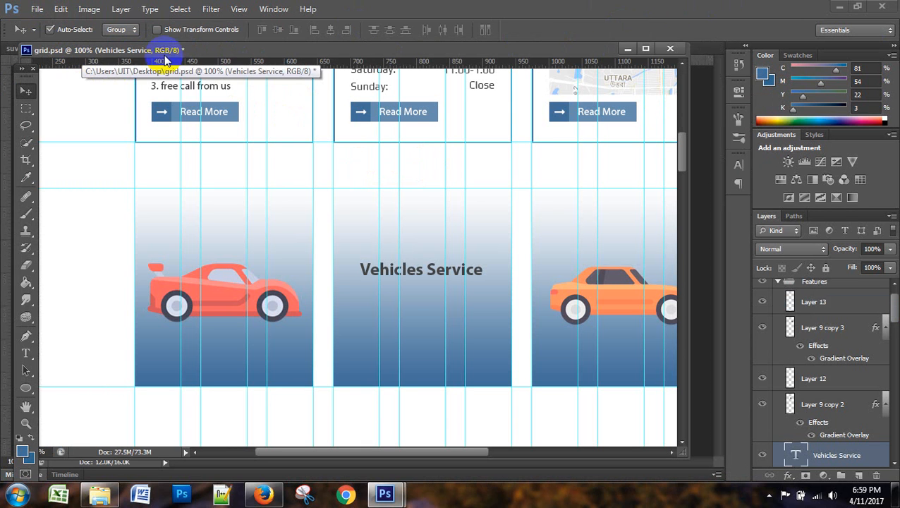
left_click_drag(124, 55, 337, 49)
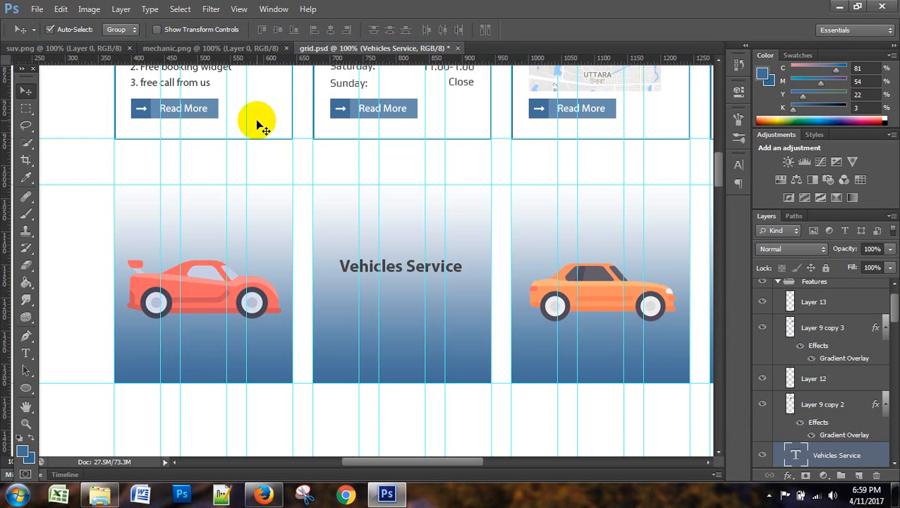
left_click(195, 51)
- Bring the mechanic icon from mechanic.png into the Vehicles Service card of grid.psd
left_click_drag(357, 262, 325, 130)
left_click_drag(361, 257, 335, 274)
left_click(447, 270)
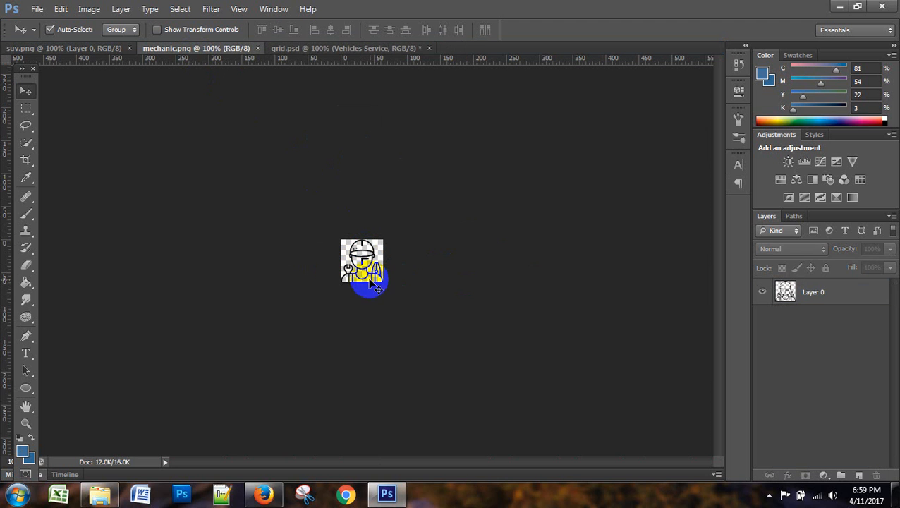
key("ctrl+plus")
key("ctrl+plus")
key("ctrl+plus")
key("ctrl+plus")
key("ctrl+plus")
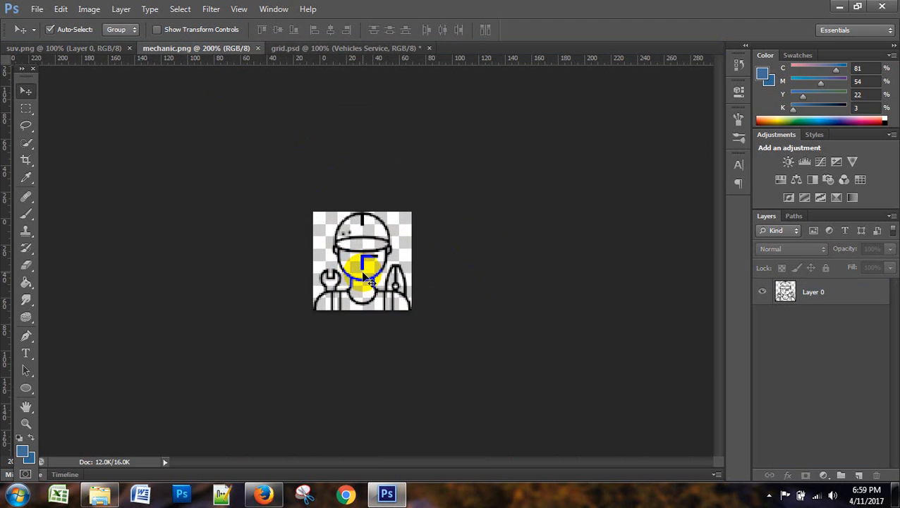
left_click_drag(366, 277, 391, 301)
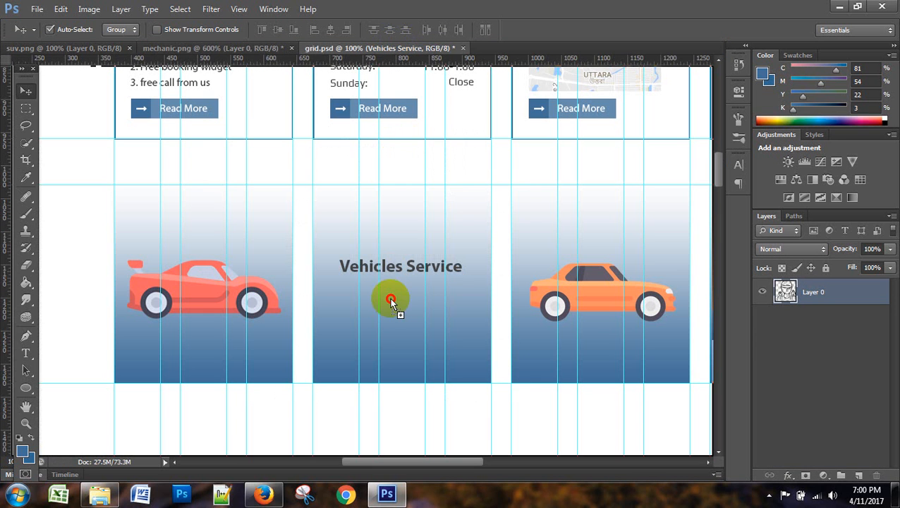
- Position the mechanic icon centred just above the Vehicles Service heading and make the heading's layer active
left_click_drag(397, 239, 397, 261)
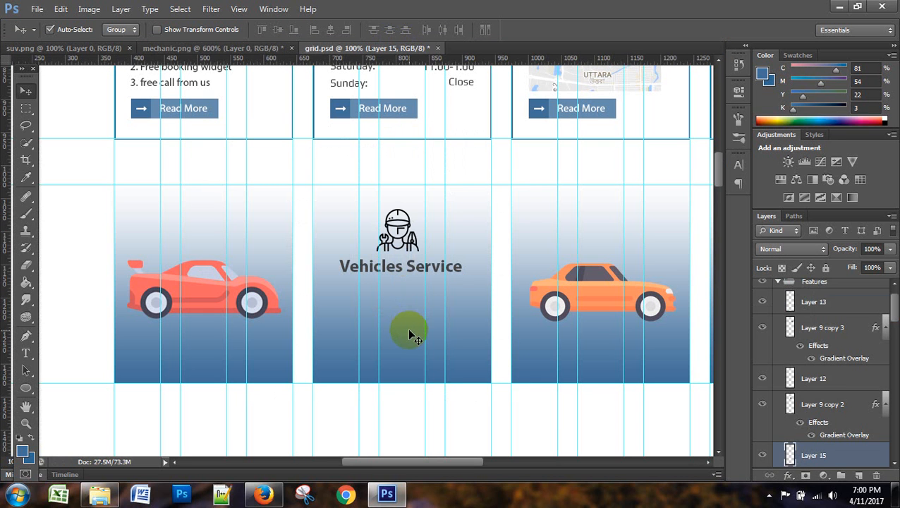
scroll(838, 408, "down", 3)
left_click(841, 405)
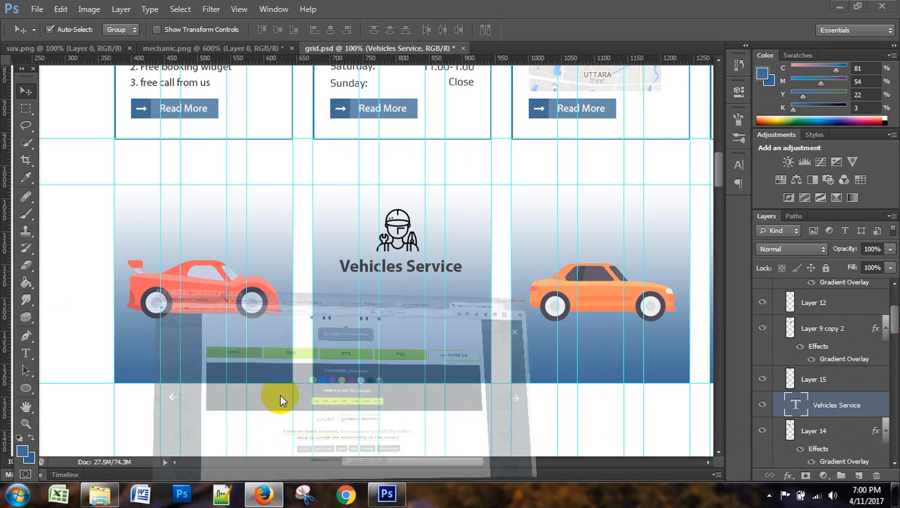
- Switch to Firefox and search the web for ezinearticle in a new browser tab
left_click(281, 397)
scroll(663, 225, "up", 5)
left_click(620, 26)
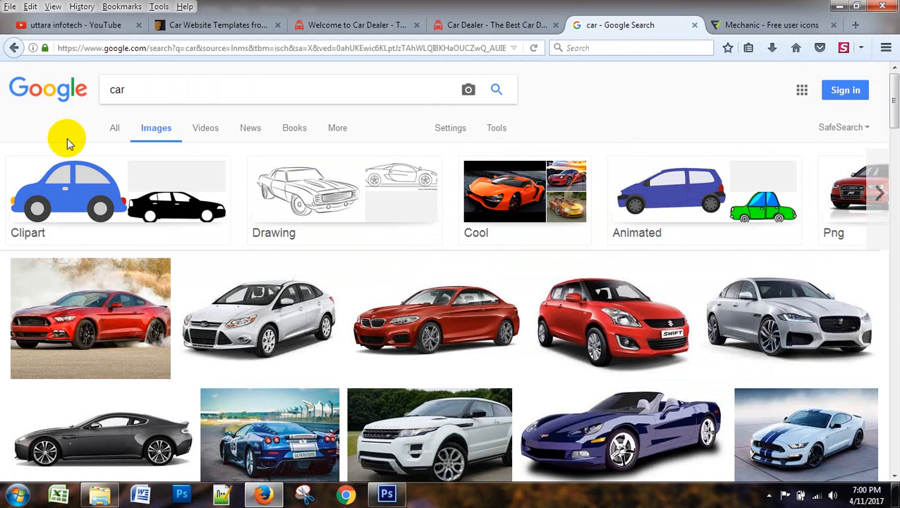
double_click(116, 89)
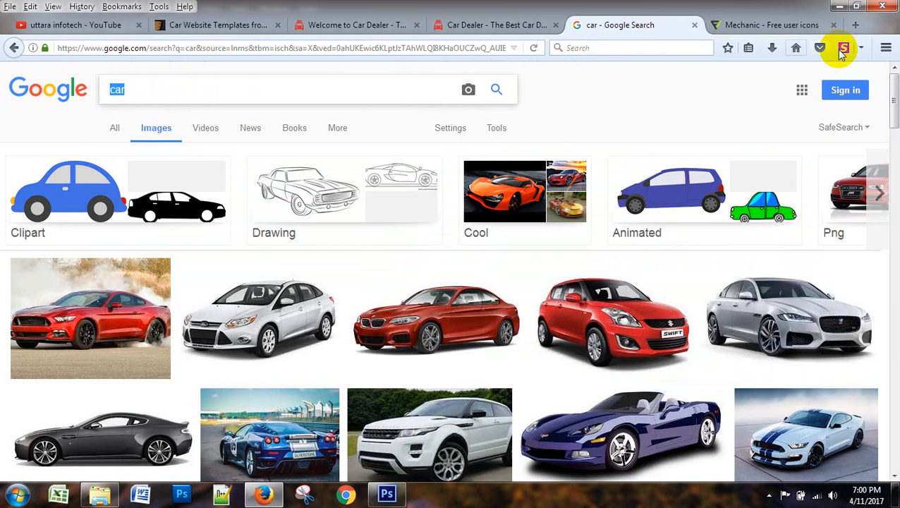
left_click(856, 26)
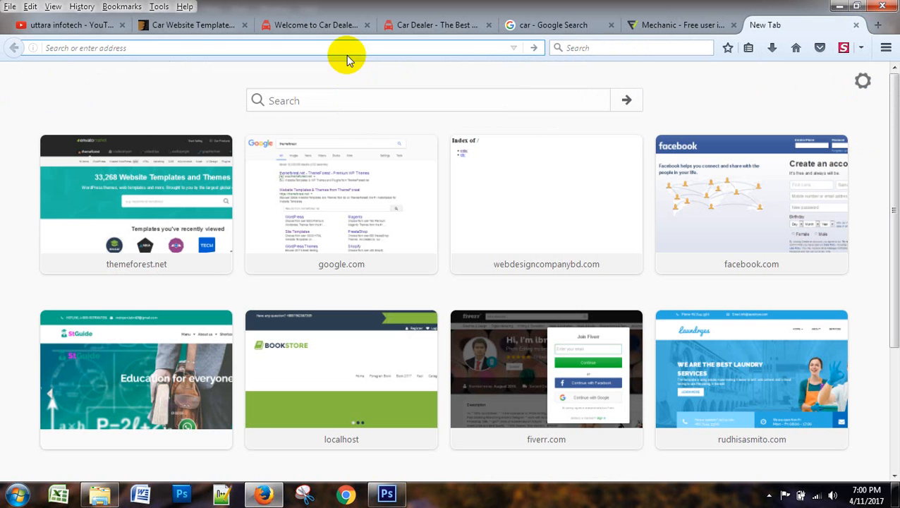
type("e")
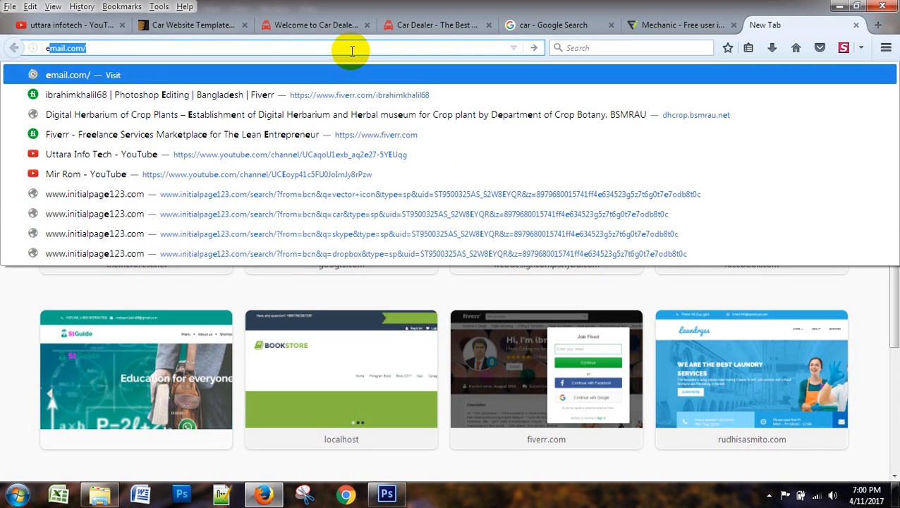
type("zineart")
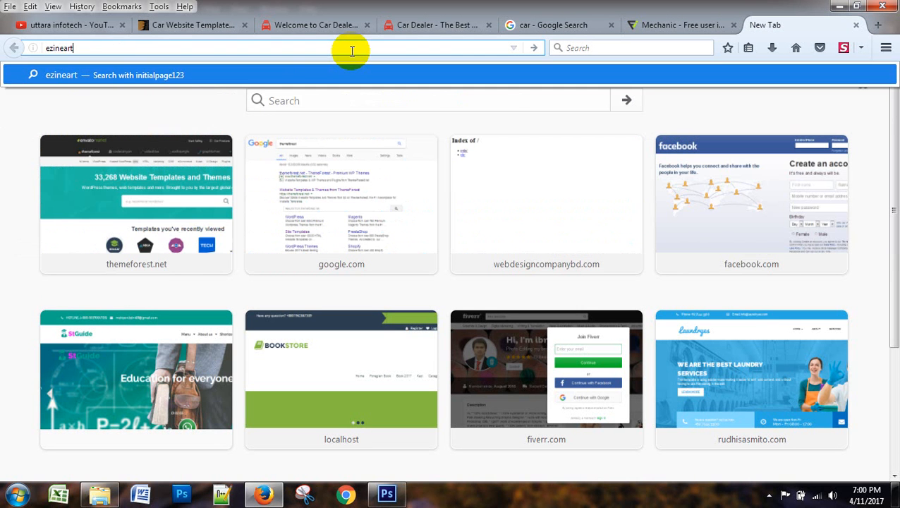
key("Return")
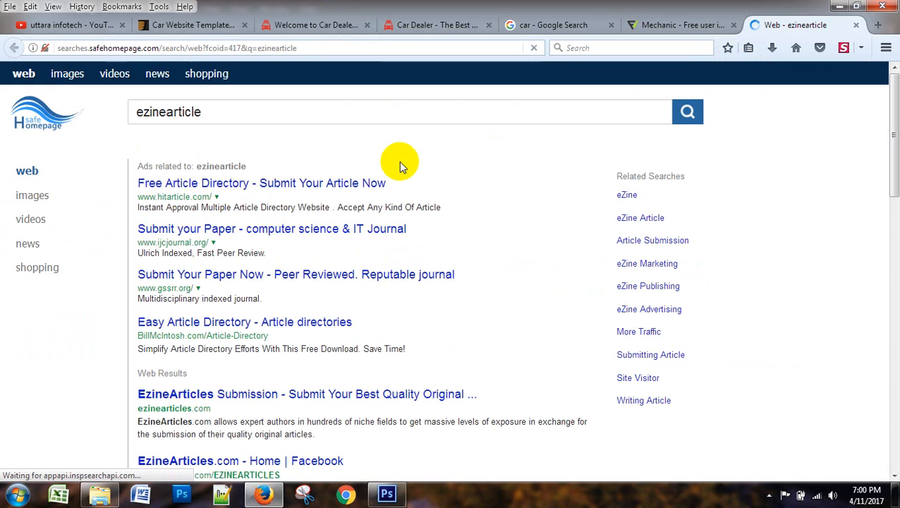
- Open the EzineArticles site from the search results and search its articles for car
left_click(321, 399)
left_click(748, 25)
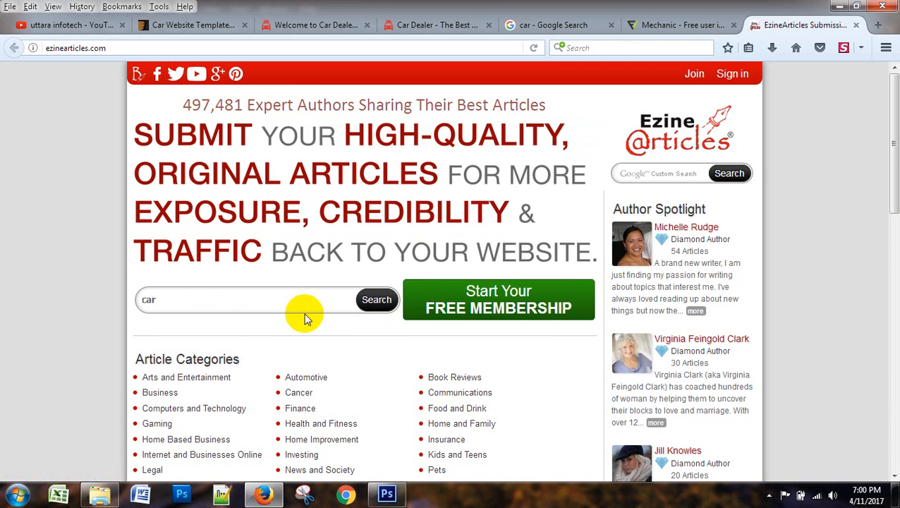
key("Return")
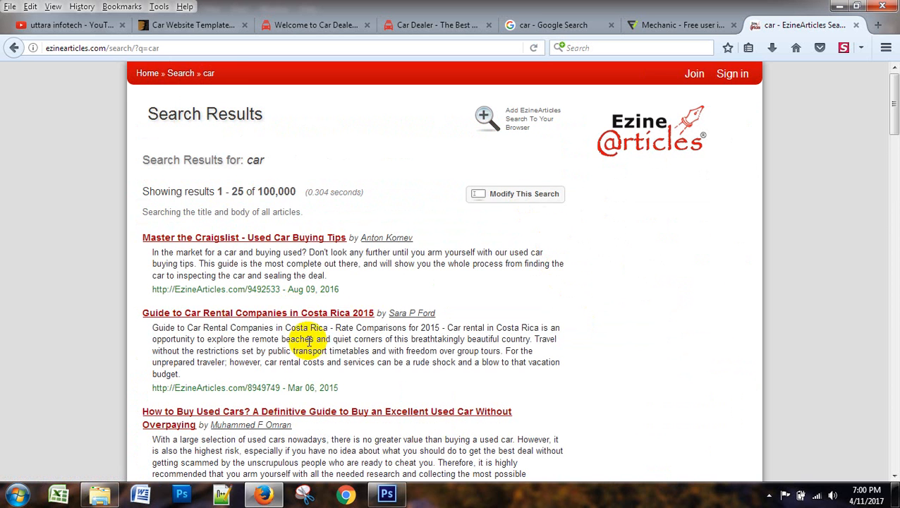
- Copy the first two sentences of the "Easy Steps: How to Find Good Used Cars and Avoid The Lemon" summary
scroll(320, 362, "down", 2)
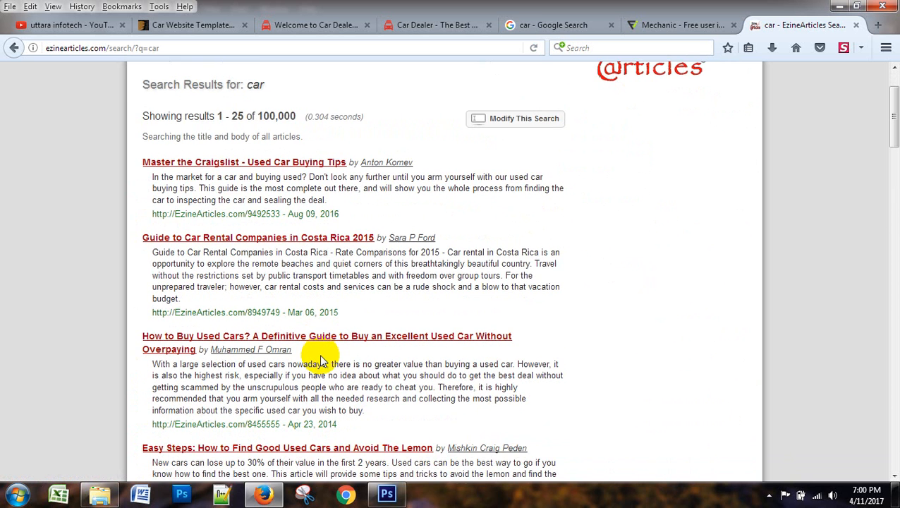
scroll(321, 361, "down", 2)
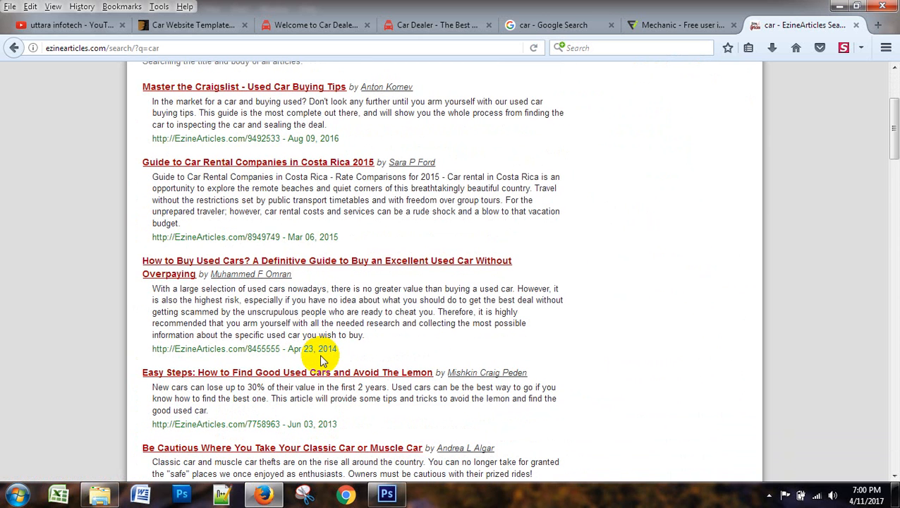
left_click_drag(152, 290, 412, 319)
left_click(387, 342)
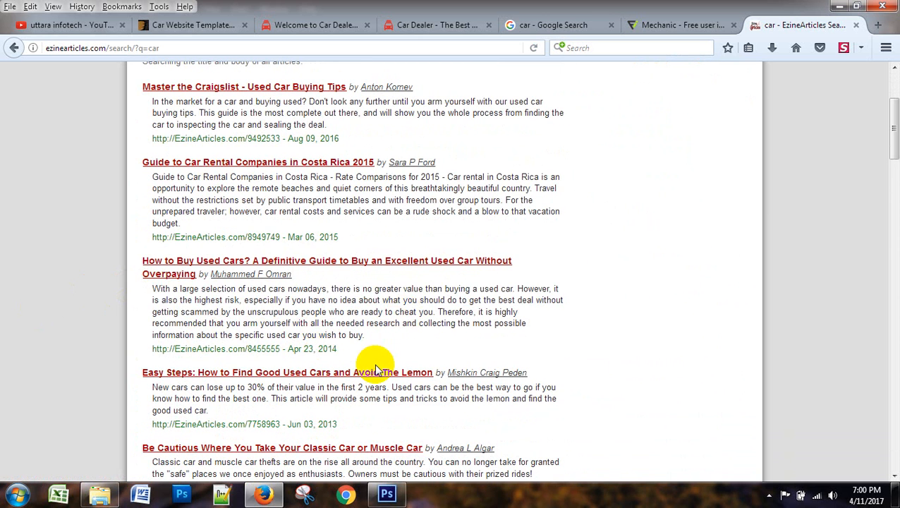
left_click_drag(359, 391, 426, 390)
left_click(335, 398)
left_click_drag(270, 398, 145, 387)
key("ctrl+c")
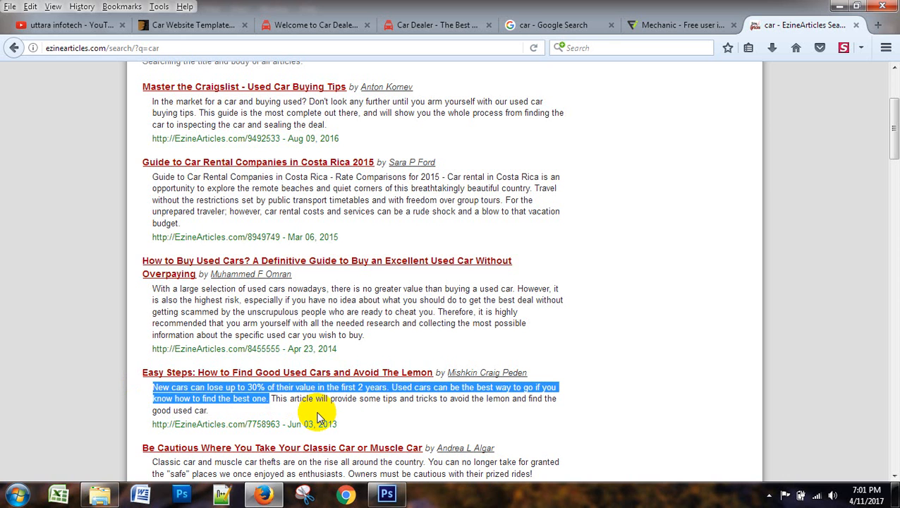
- Paste the copied sentences into a new Notepad document and select all of the plain text
left_click(17, 493)
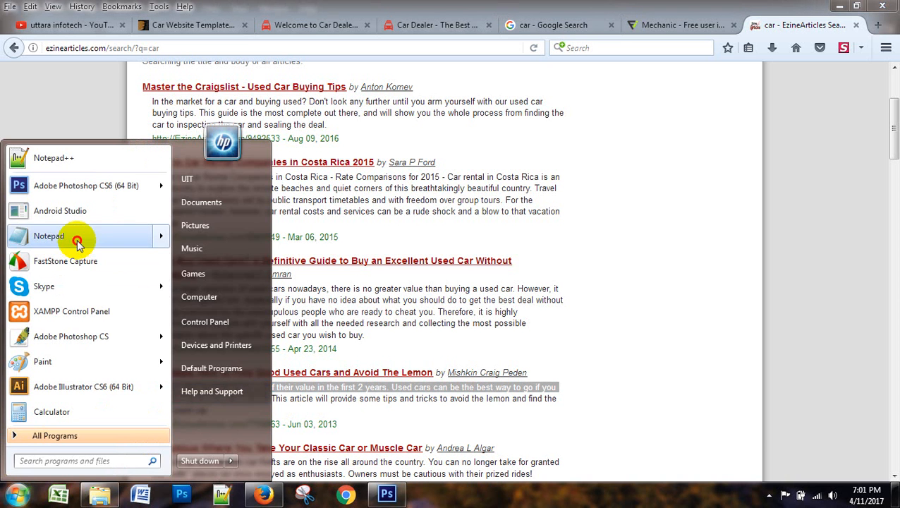
left_click(76, 241)
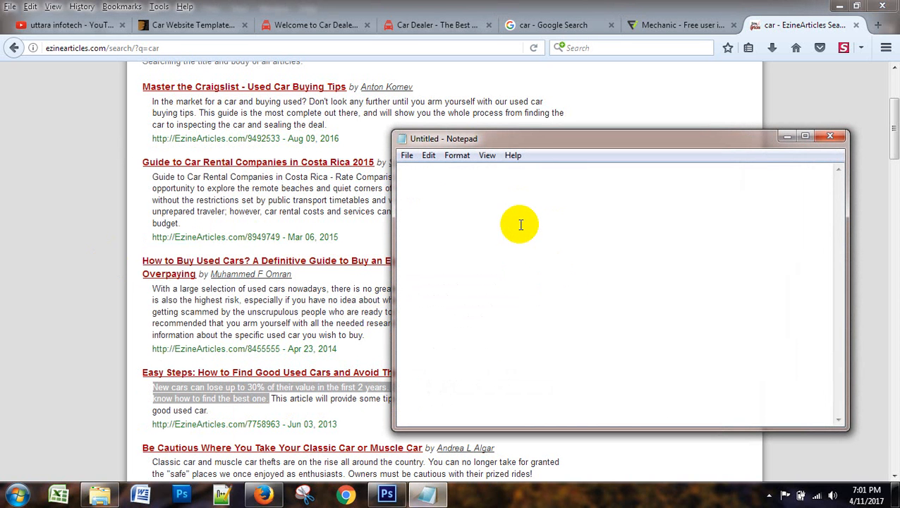
key("ctrl+v")
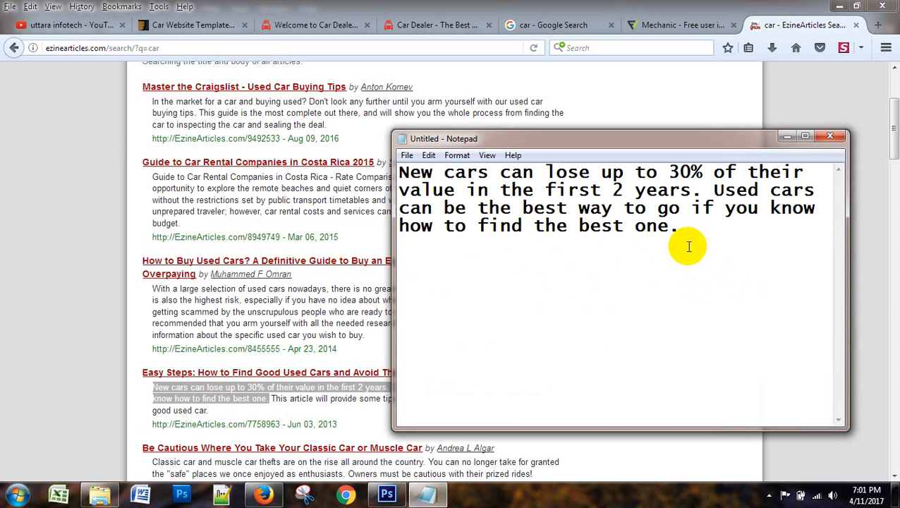
left_click_drag(688, 227, 374, 178)
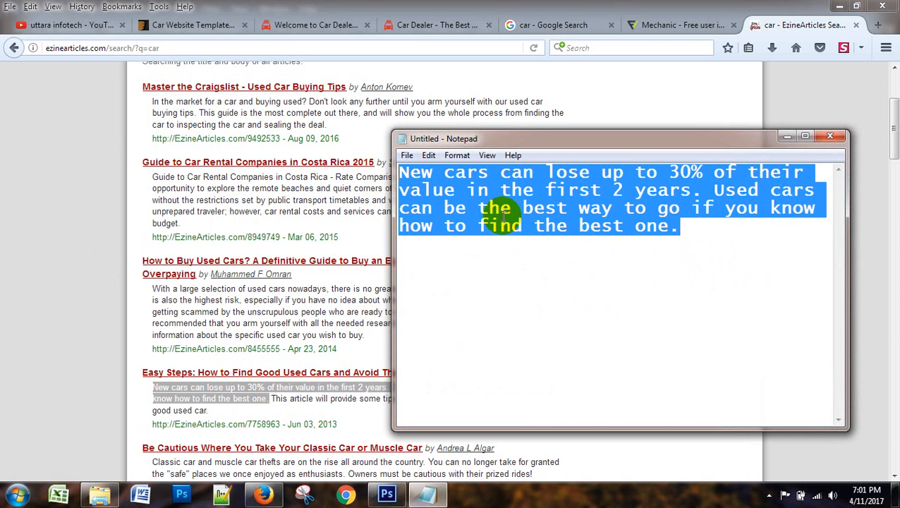
- Return to Photoshop and create a paragraph text box under the Vehicles Service heading containing the "New cars can lose up to 30%" text
left_click(386, 494)
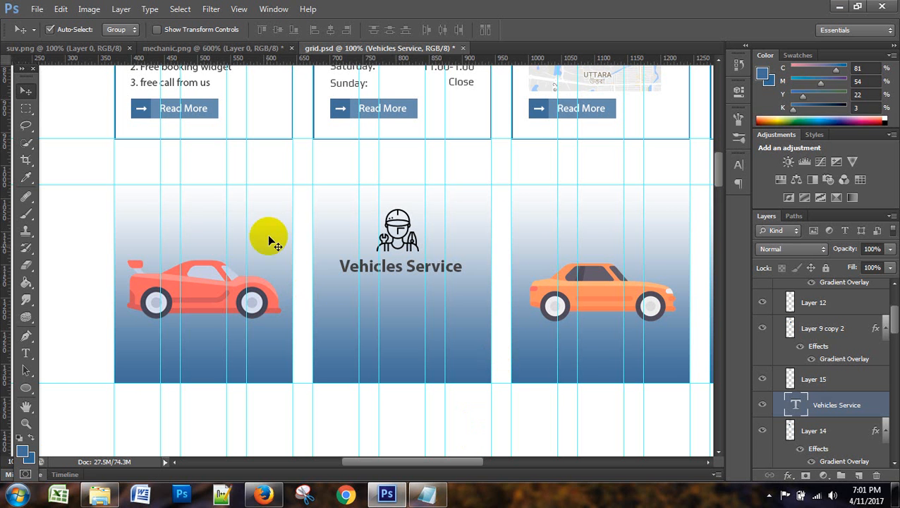
scroll(413, 322, "down", 2)
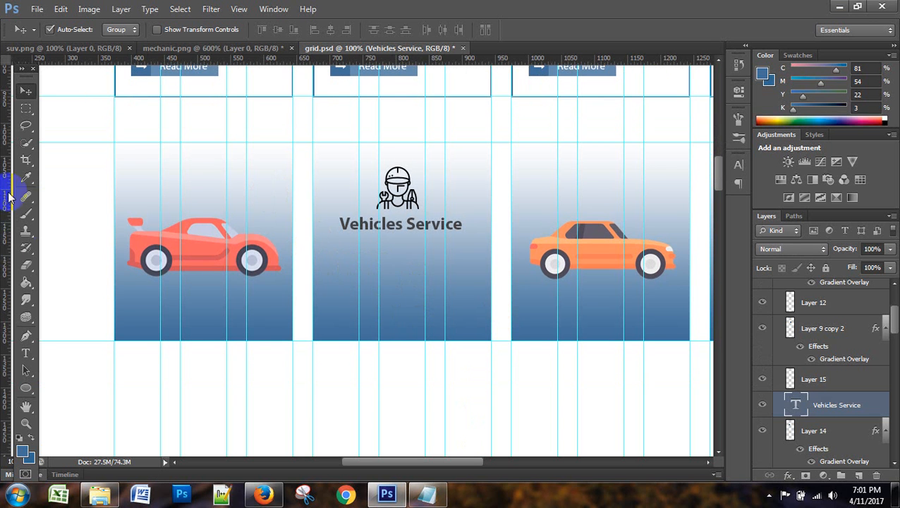
left_click(26, 352)
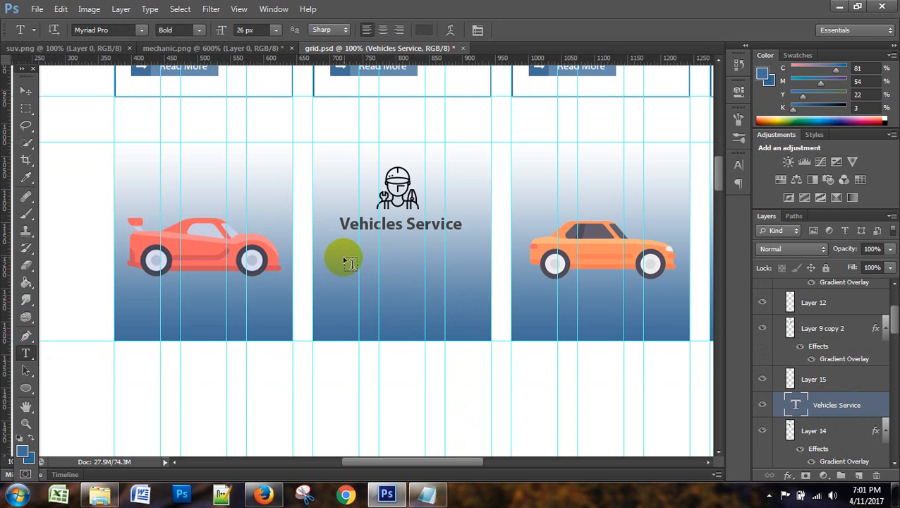
left_click_drag(329, 251, 476, 307)
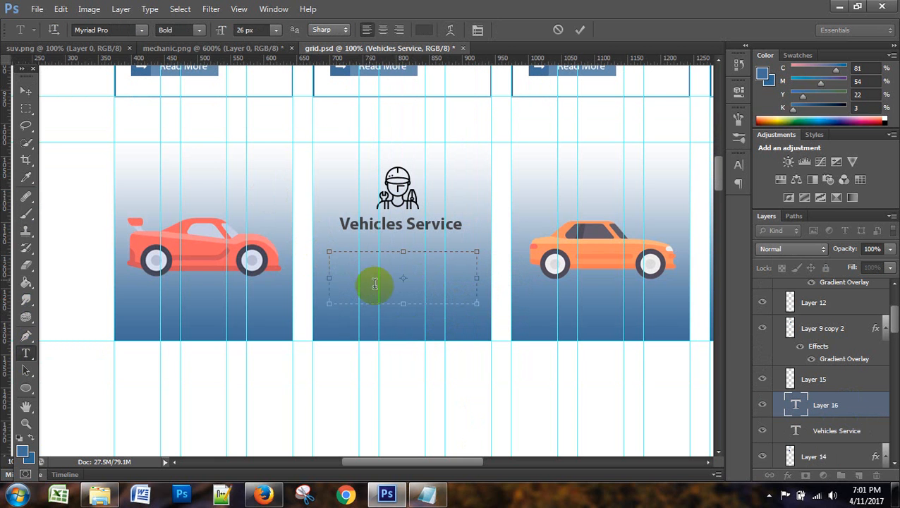
type("New cars can lose up to 30% of their")
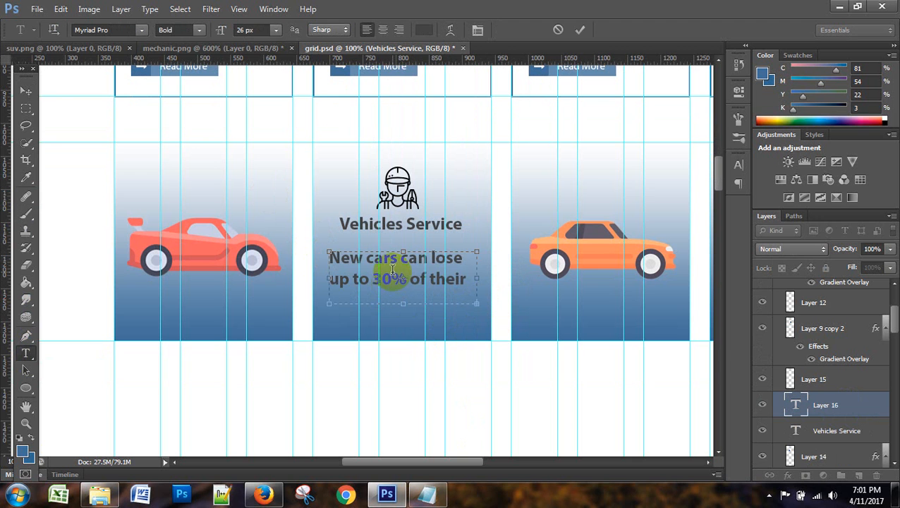
- Set the whole description paragraph to 16 px and the Regular font style
key("ctrl+a")
left_click(247, 30)
key("Down")
key("Down")
key("Down")
key("Down")
key("Down")
key("Down")
key("Down")
key("Down")
key("Down")
key("Down")
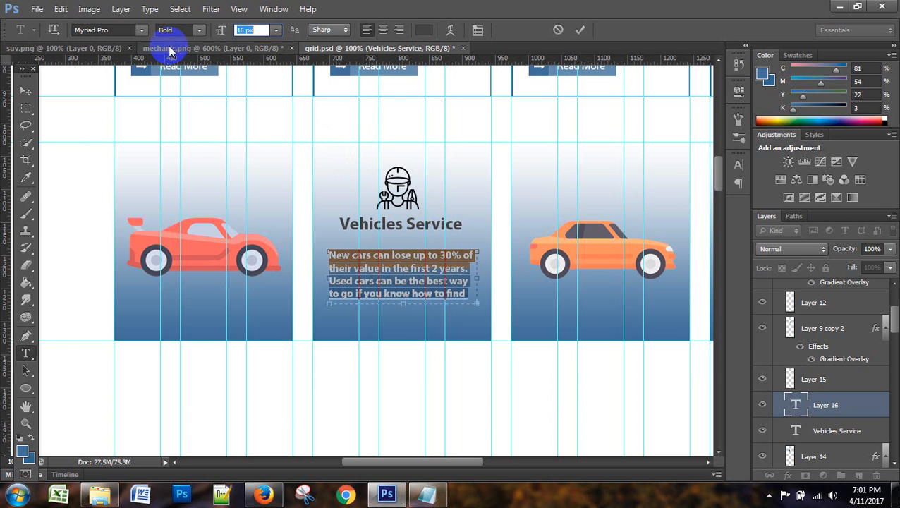
left_click(200, 32)
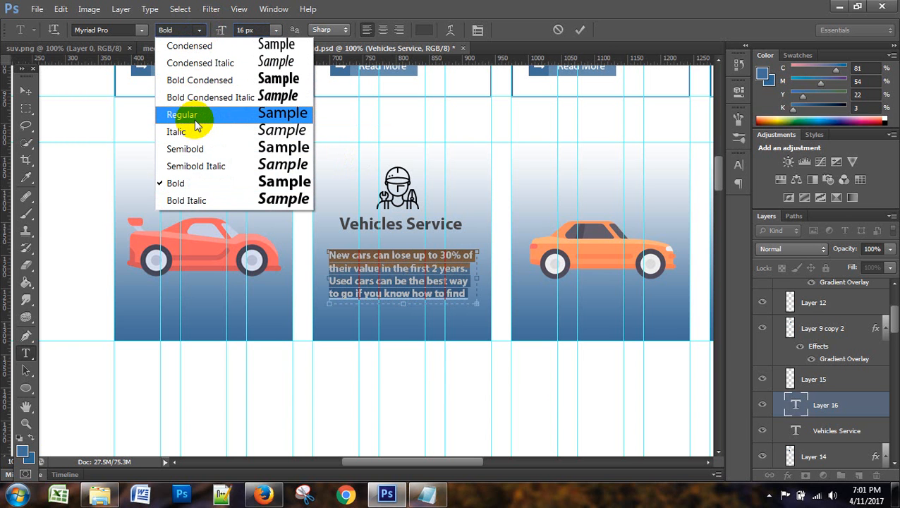
left_click(194, 119)
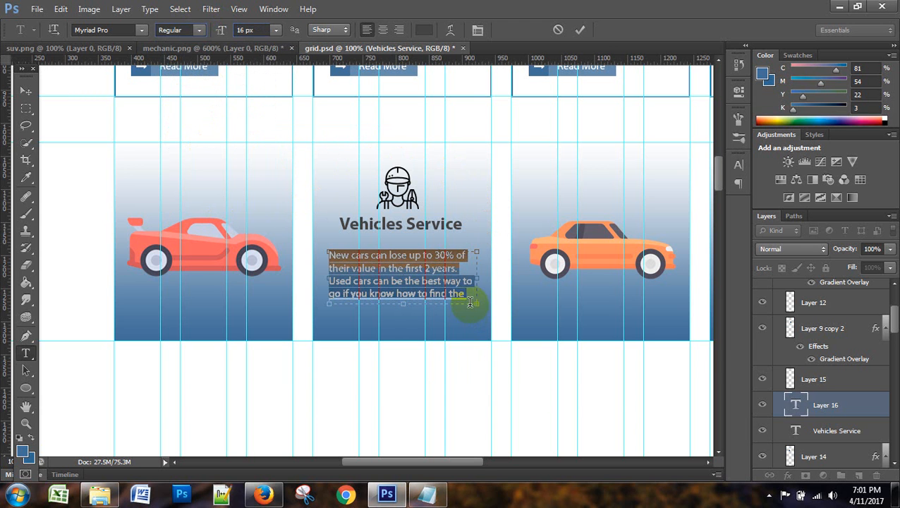
- Extend the description's text box downward to fit the full text, and colour the text white (ffffff)
left_click(407, 307)
left_click_drag(403, 304, 417, 330)
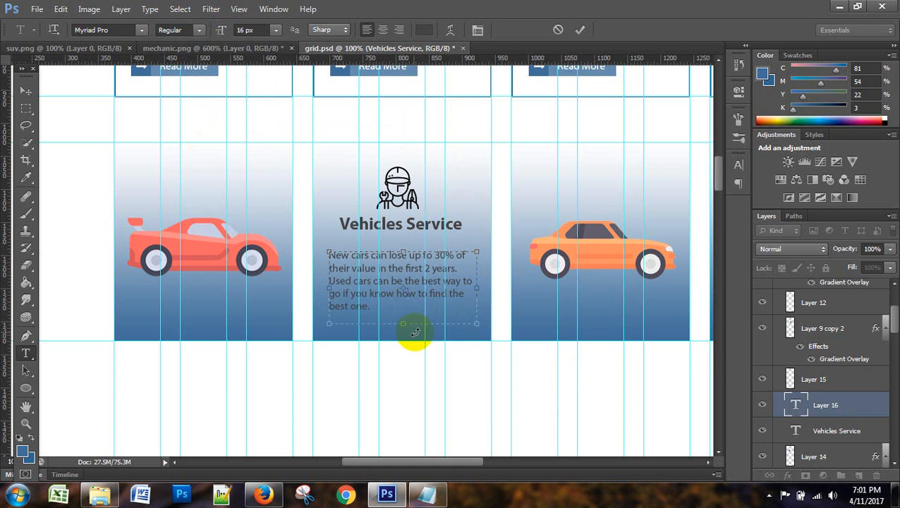
triple_click(387, 287)
left_click(386, 287)
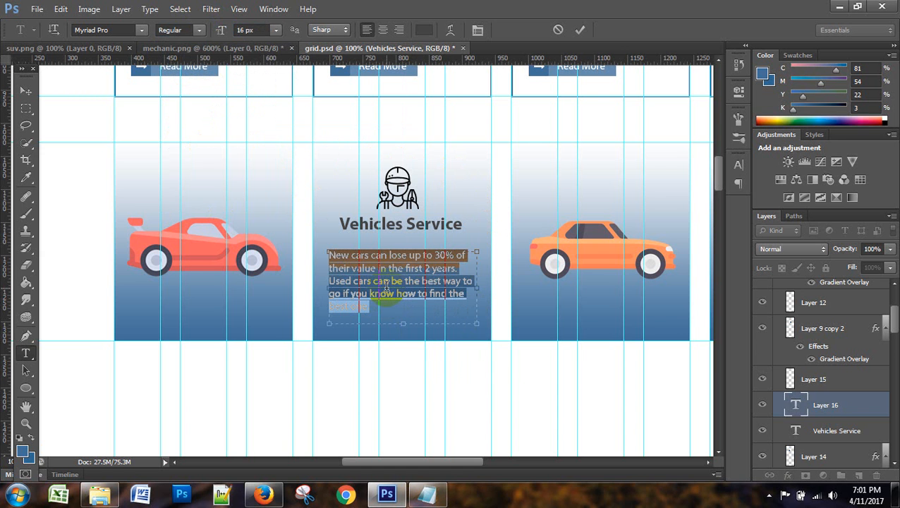
left_click(421, 31)
left_click_drag(640, 433, 618, 435)
type("ffff")
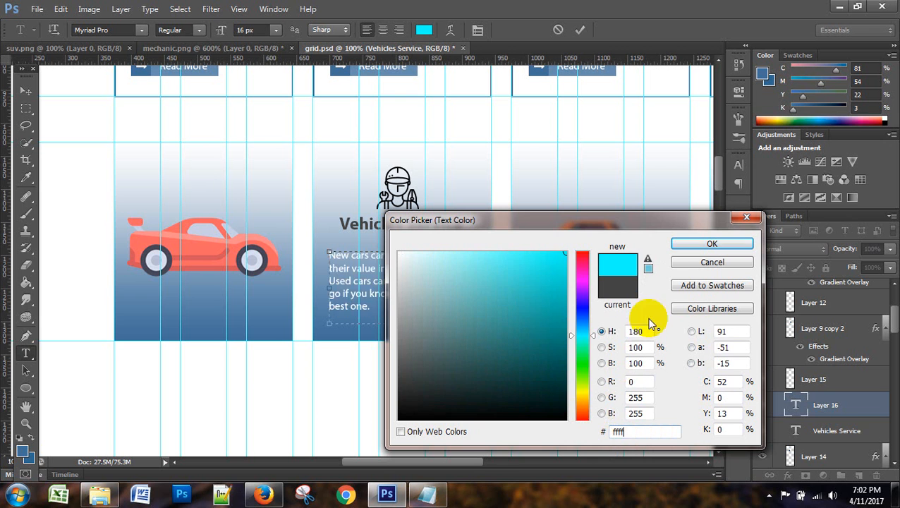
type("ff")
left_click(712, 244)
left_click(25, 90)
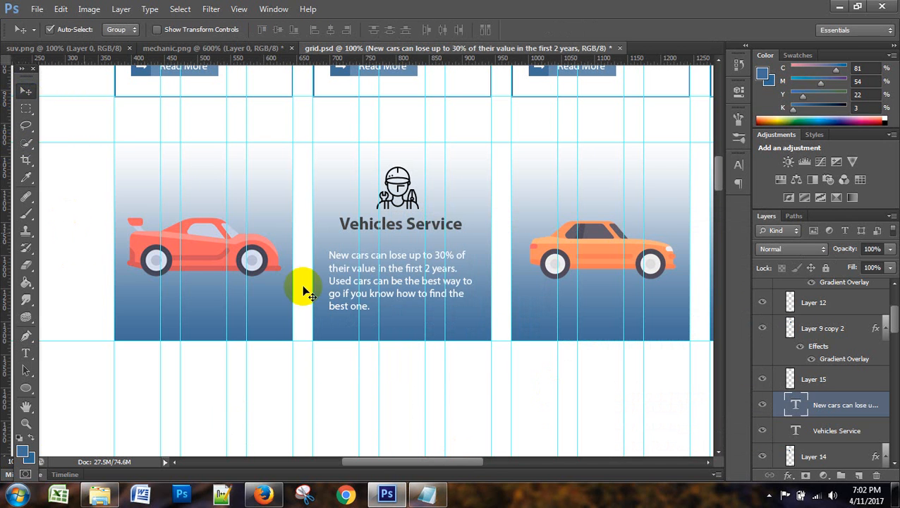
- Check the font family used by the description paragraph in the Vehicles Service card
scroll(493, 371, "down", 3)
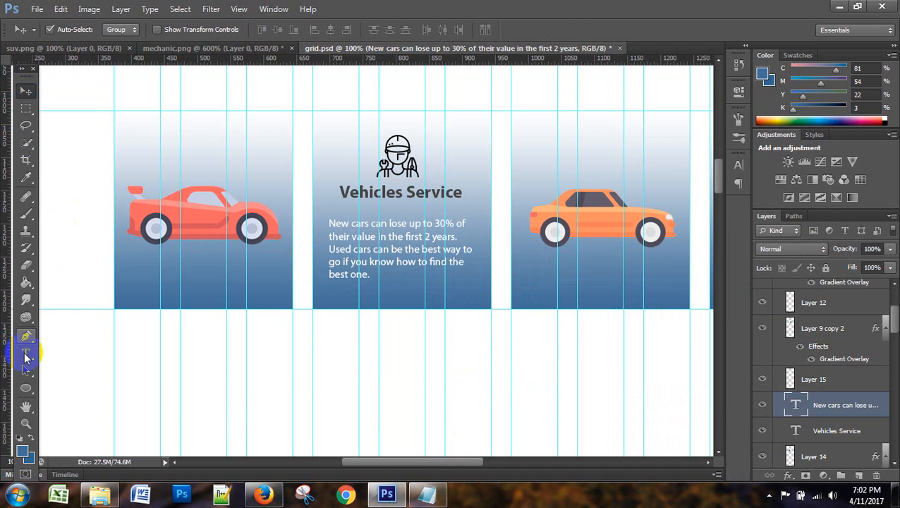
left_click(25, 351)
triple_click(395, 251)
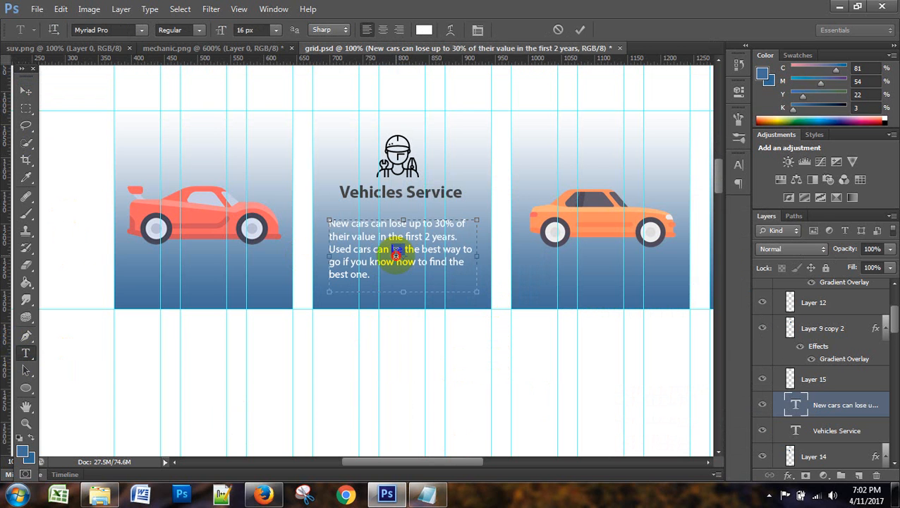
left_click(105, 29)
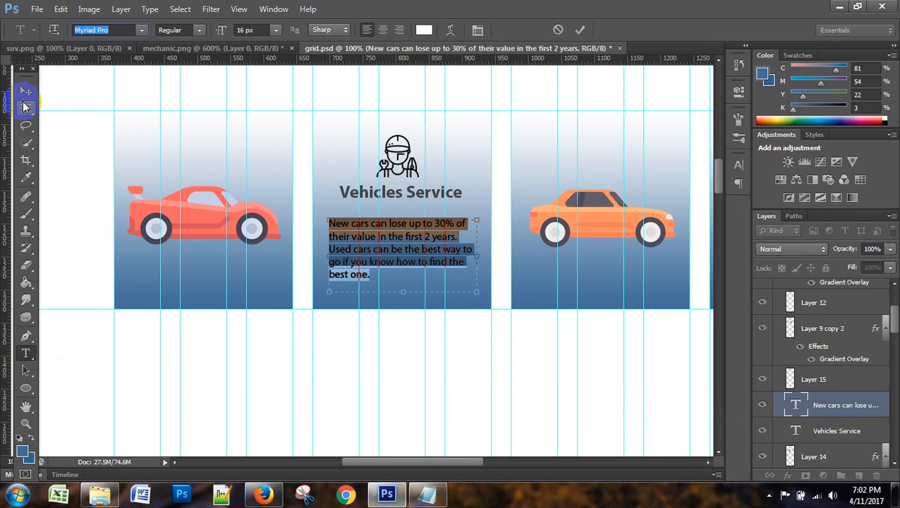
left_click(26, 90)
scroll(320, 274, "up", 6)
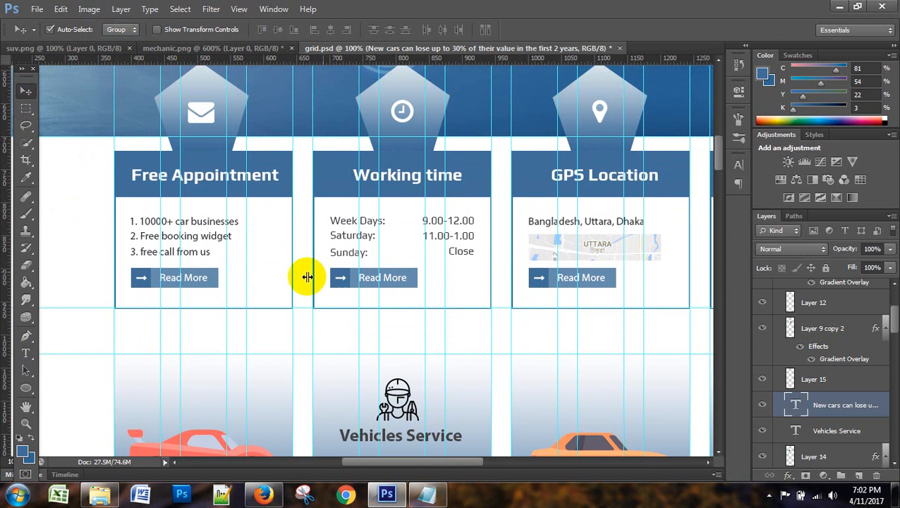
- Check the font settings of the Free Appointment card's first list line and of the Working time heading
left_click(26, 352)
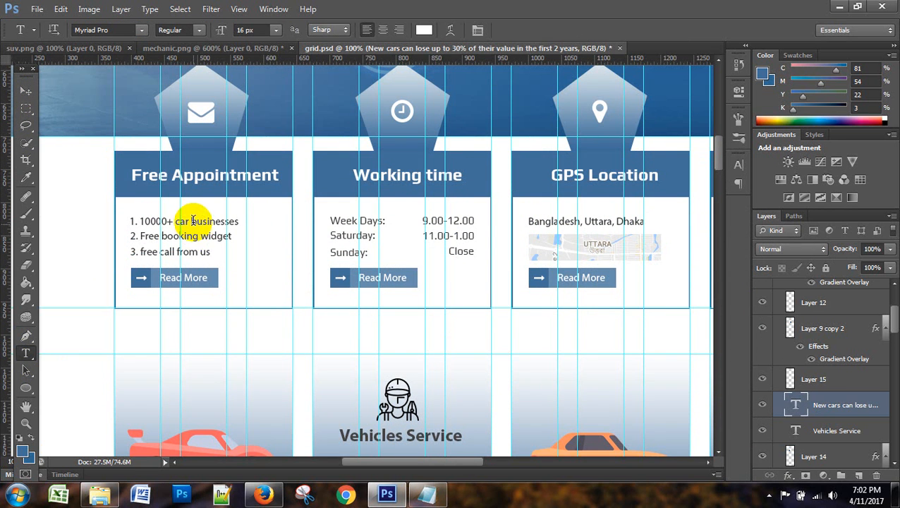
left_click(193, 220)
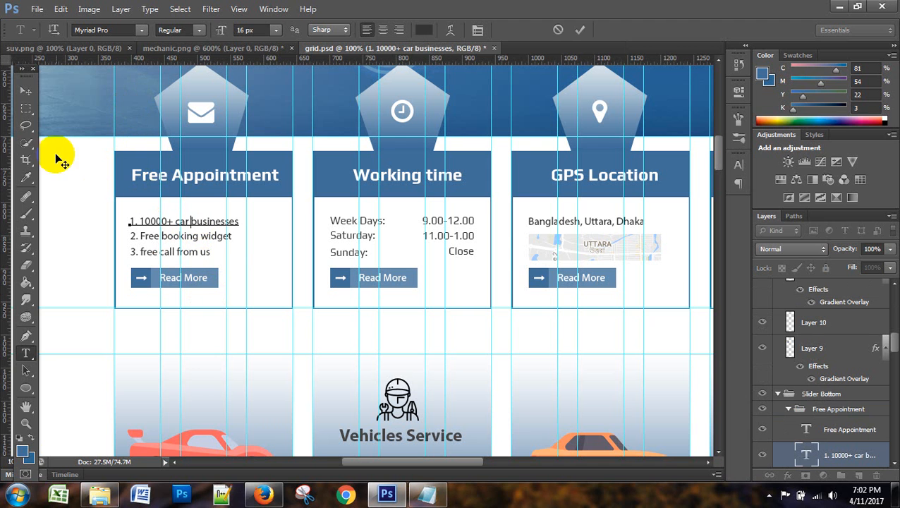
left_click(25, 90)
left_click(28, 353)
scroll(358, 307, "up", 3)
left_click(398, 228)
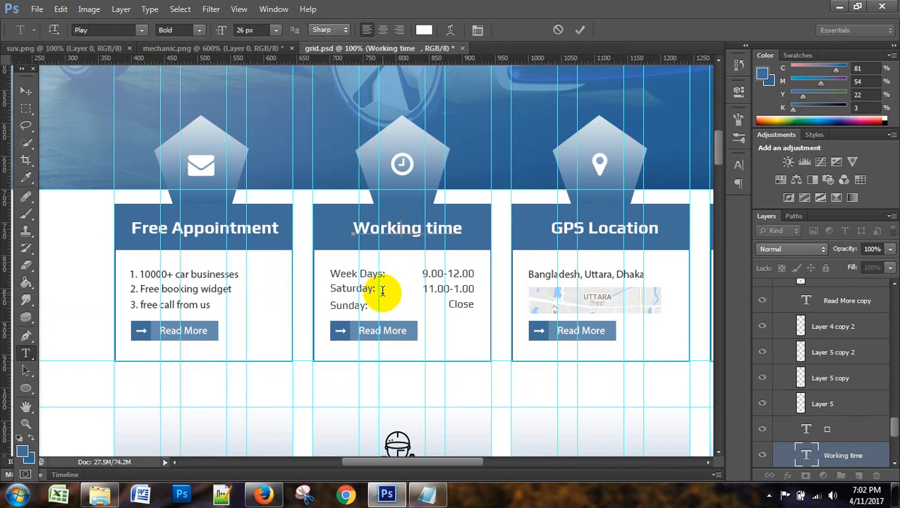
scroll(381, 291, "down", 2)
scroll(382, 292, "down", 1)
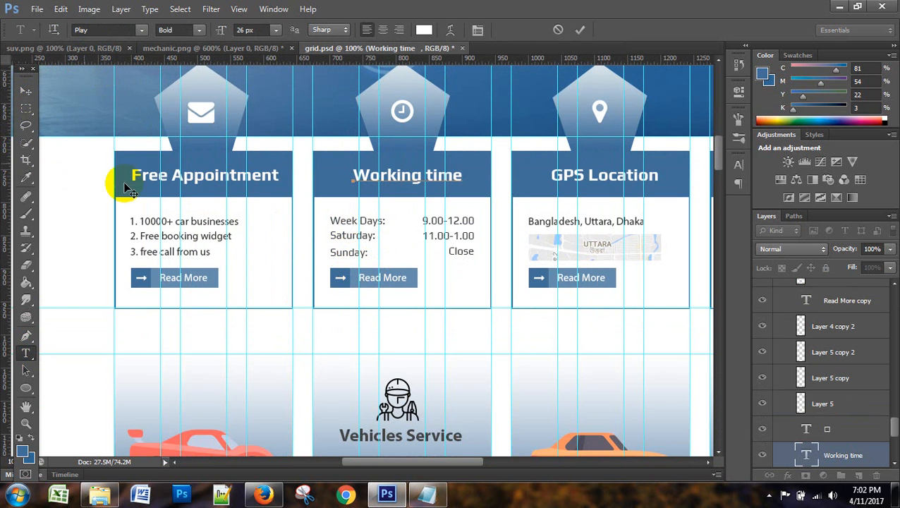
left_click(25, 90)
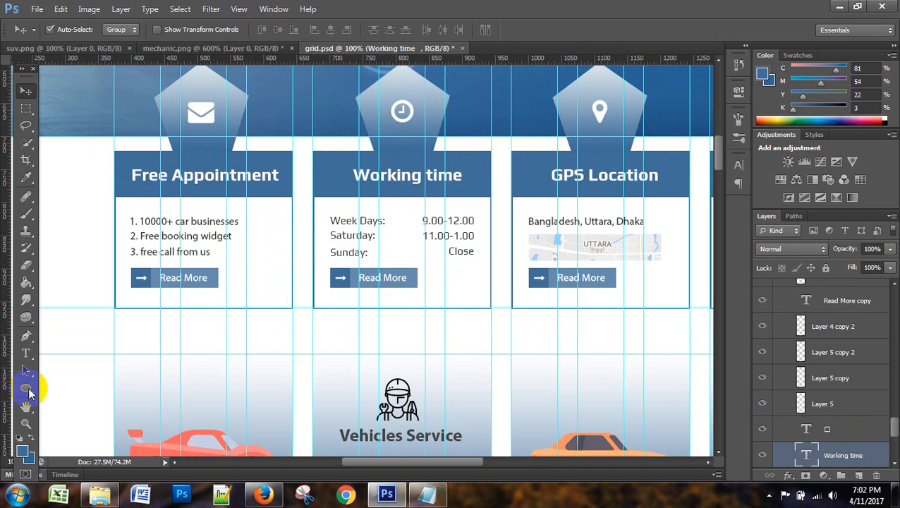
- Change the font family of the whole Vehicles Service heading to Play
scroll(317, 342, "down", 3)
scroll(368, 330, "down", 1)
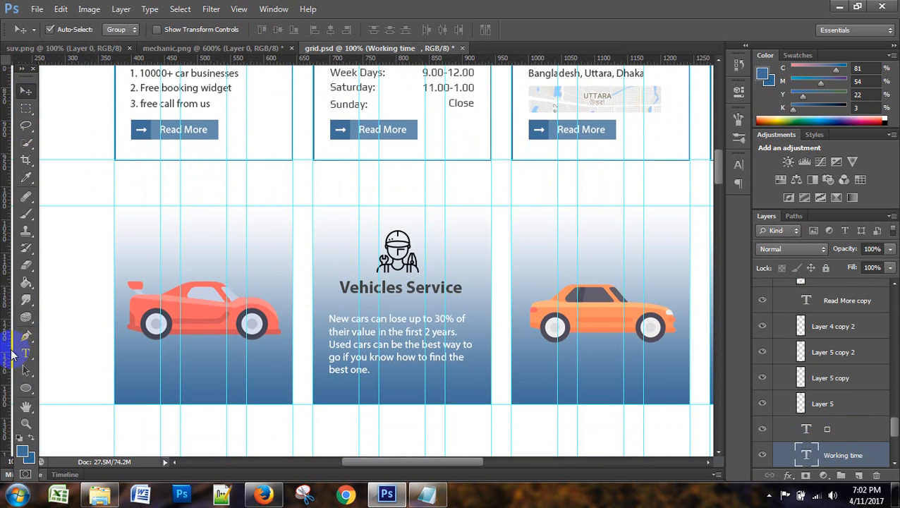
left_click(25, 353)
left_click(411, 287)
key("ctrl+a")
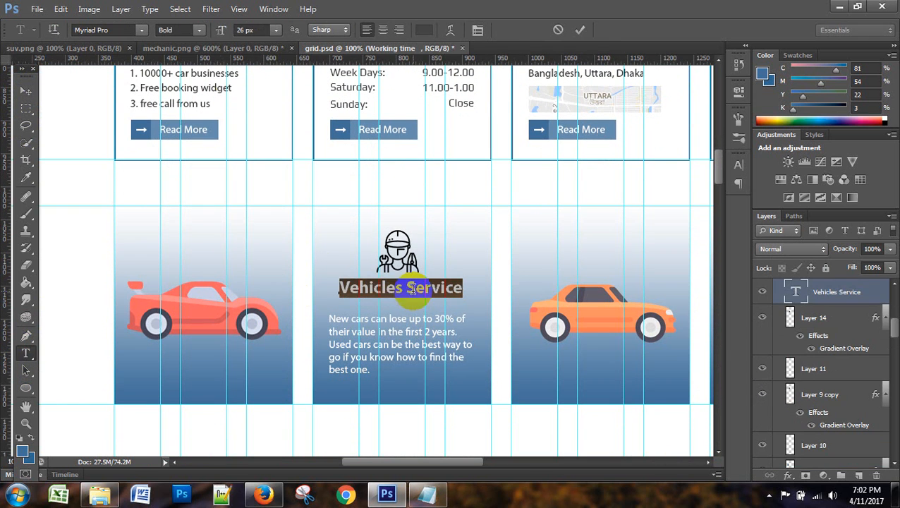
left_click(105, 30)
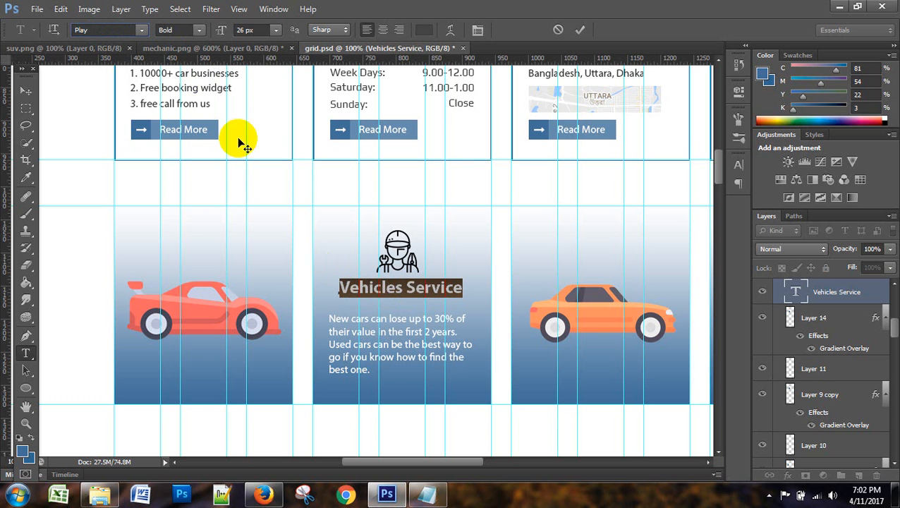
key("Return")
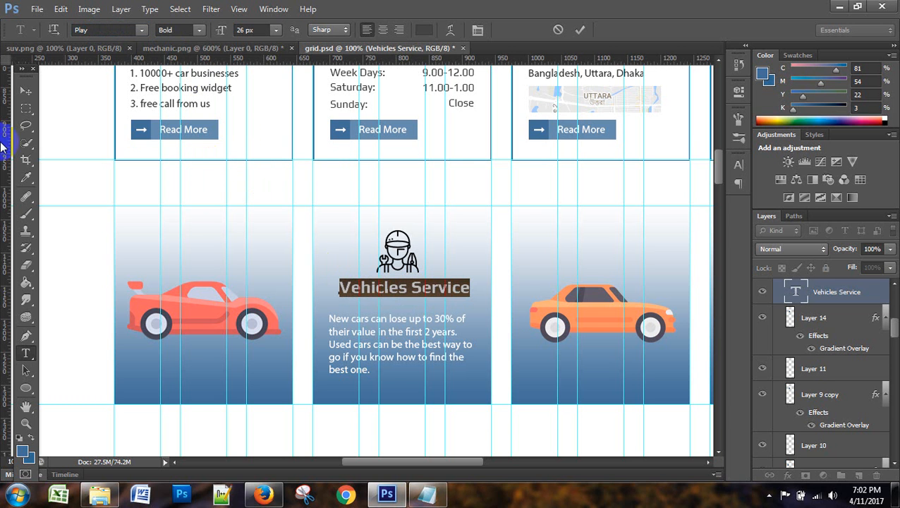
left_click(24, 94)
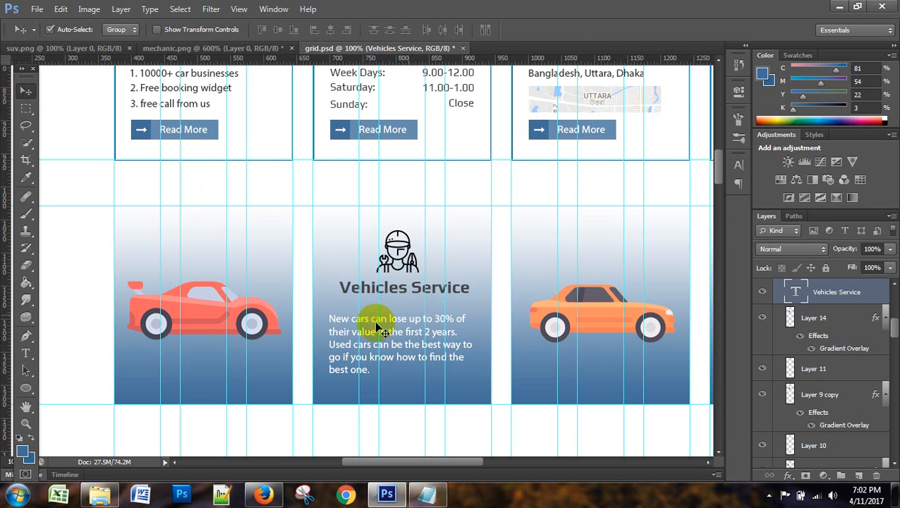
- Nudge the Vehicles Service heading a few pixels left and down to centre it under the mechanic icon
key("Left")
key("Down")
key("Left")
key("Down")
key("Left")
key("Down")
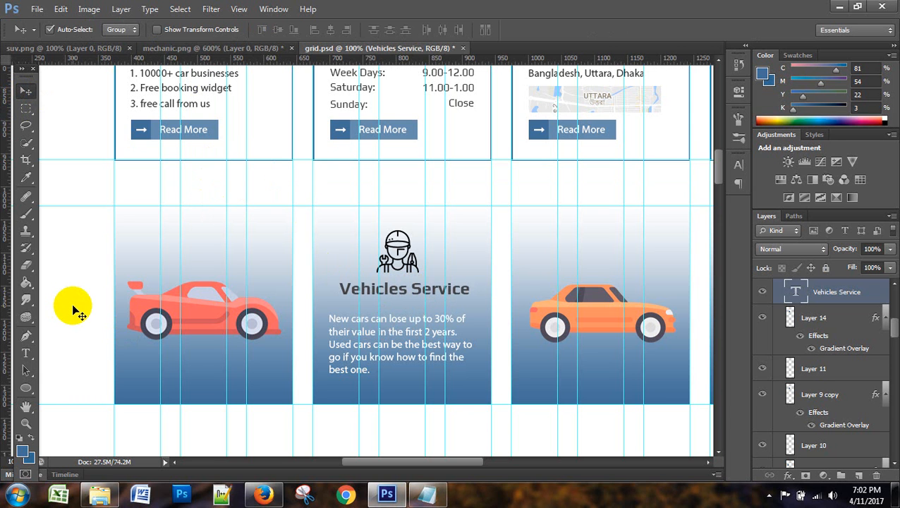
key("Left")
key("Left")
key("Left")
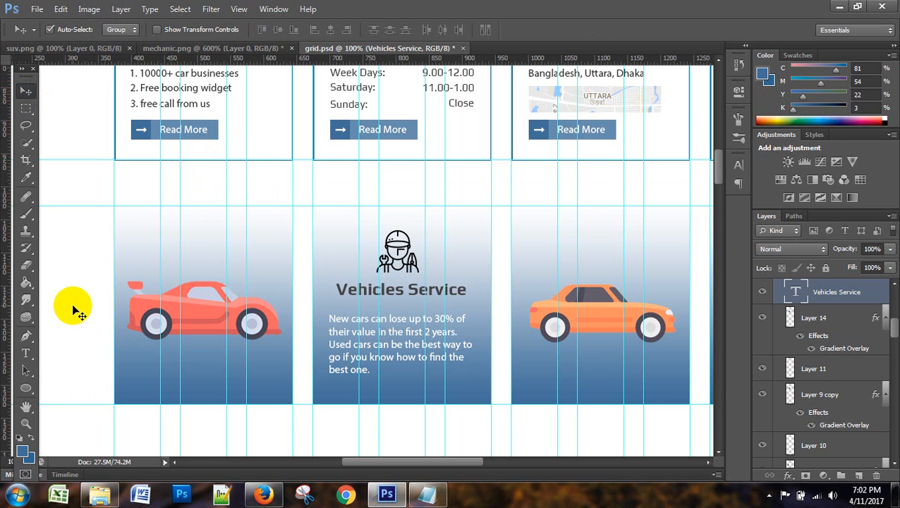
- Set the whole description paragraph under the Vehicles Service heading to the Play font and centre-align it
scroll(402, 351, "down", 3)
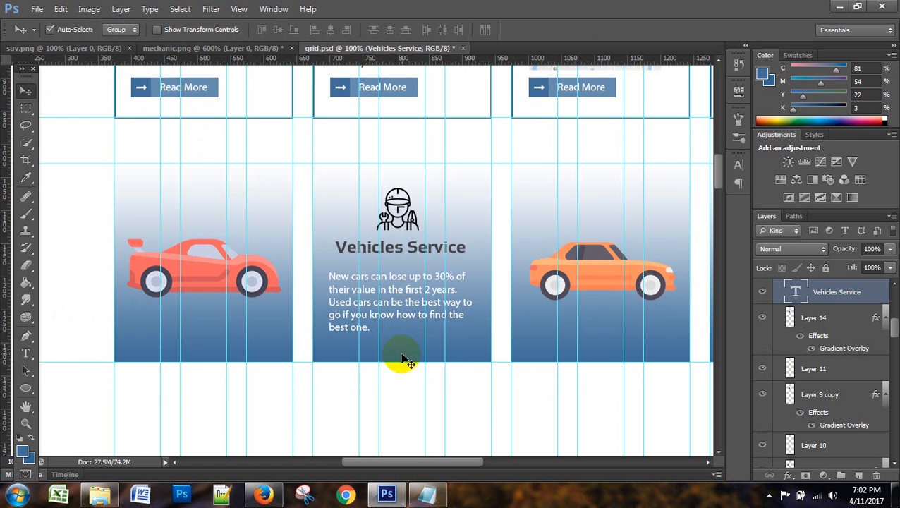
left_click(25, 352)
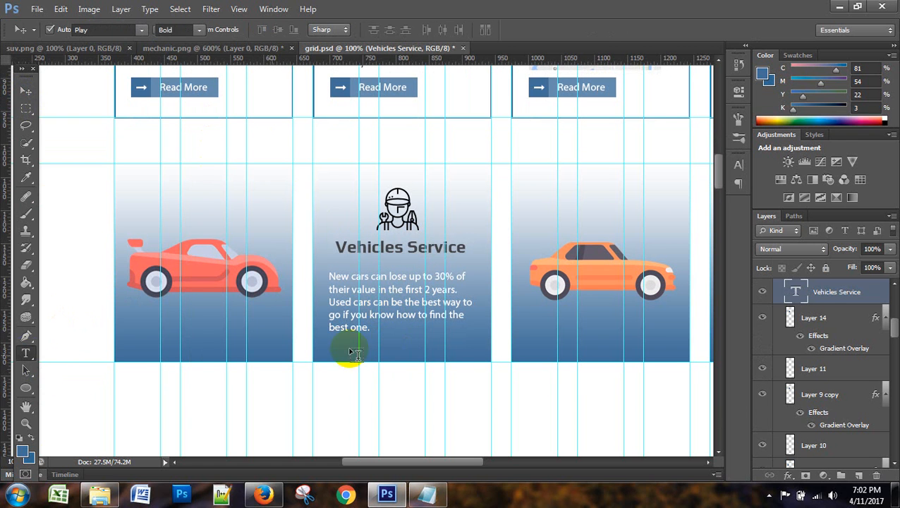
left_click(388, 317)
key("ctrl+a")
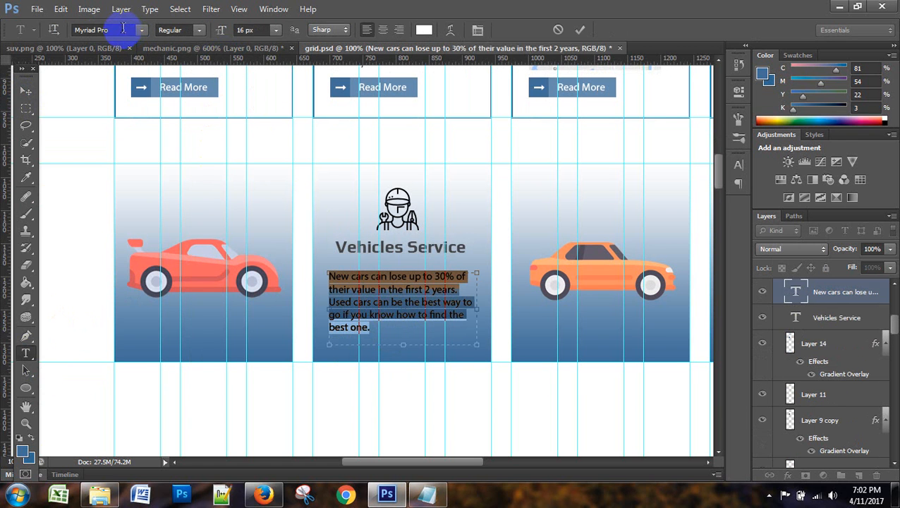
type("lay")
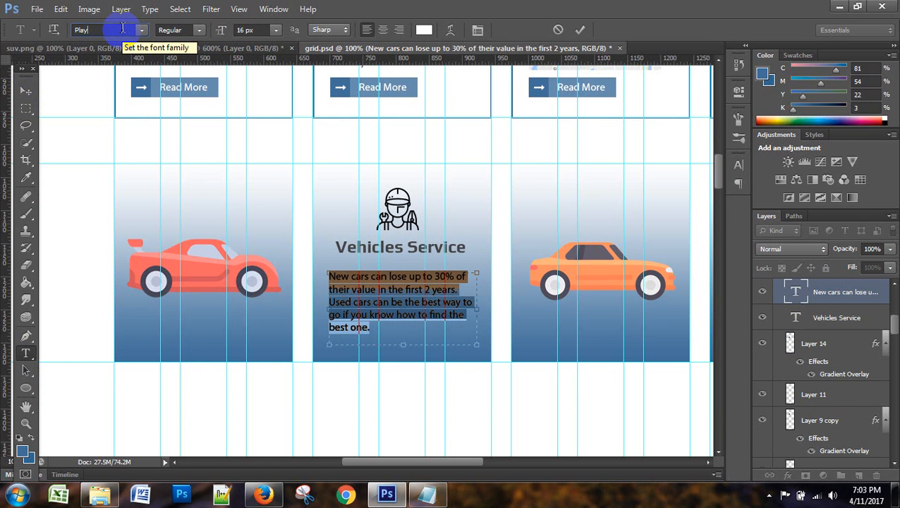
key("Return")
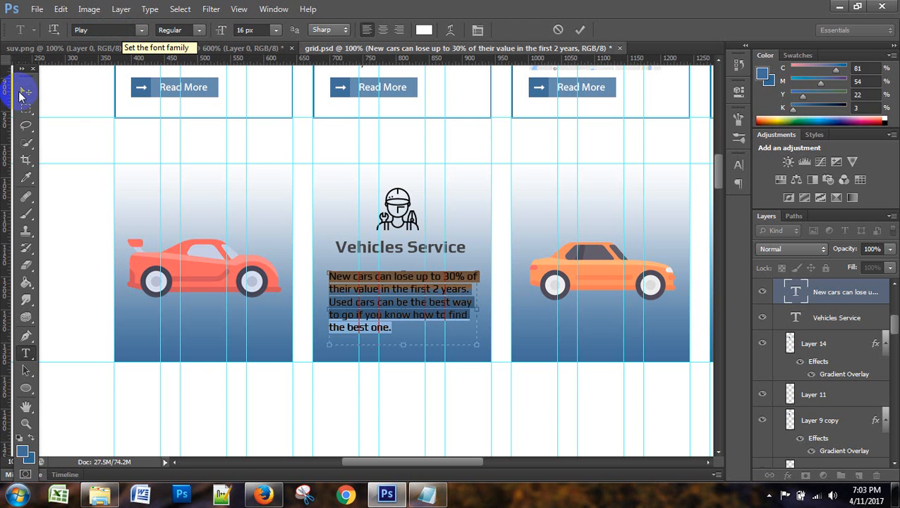
left_click_drag(411, 319, 430, 320)
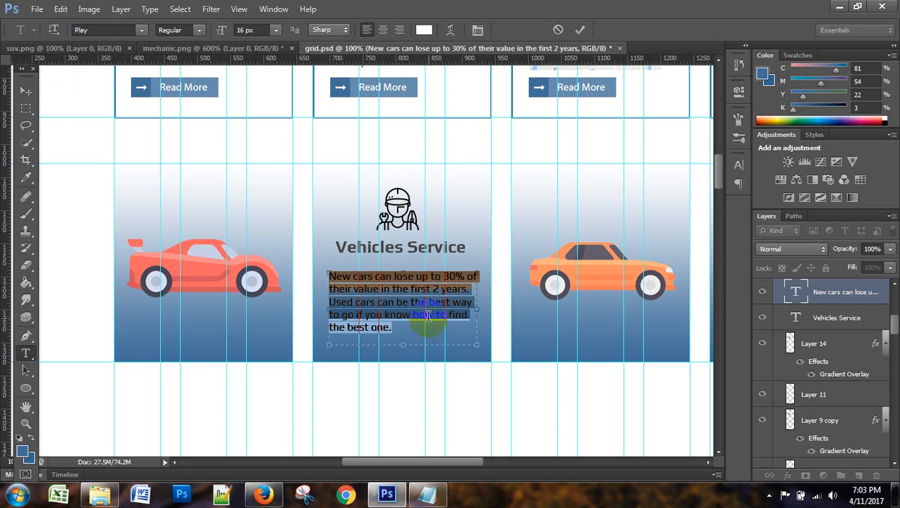
left_click(383, 29)
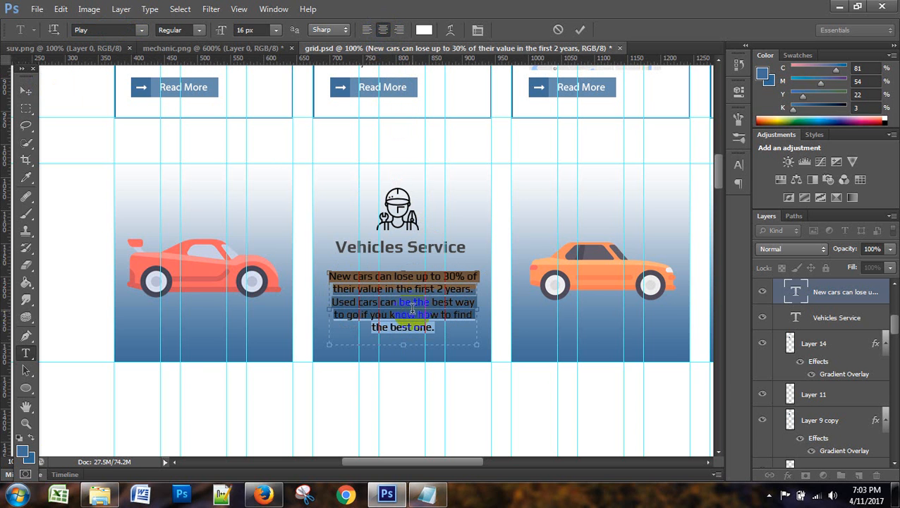
left_click(25, 90)
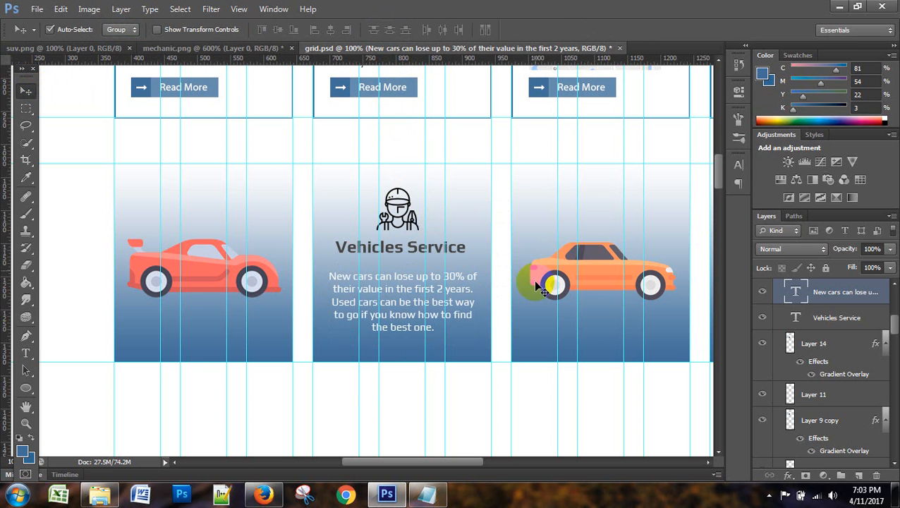
- Try removing the word "of" after "30%" in the description paragraph, and retype it
scroll(536, 328, "down", 1)
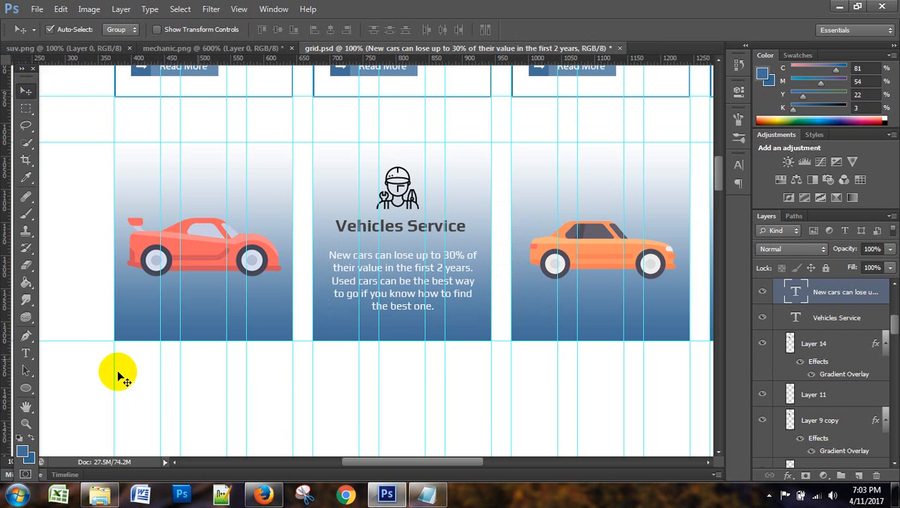
left_click(25, 357)
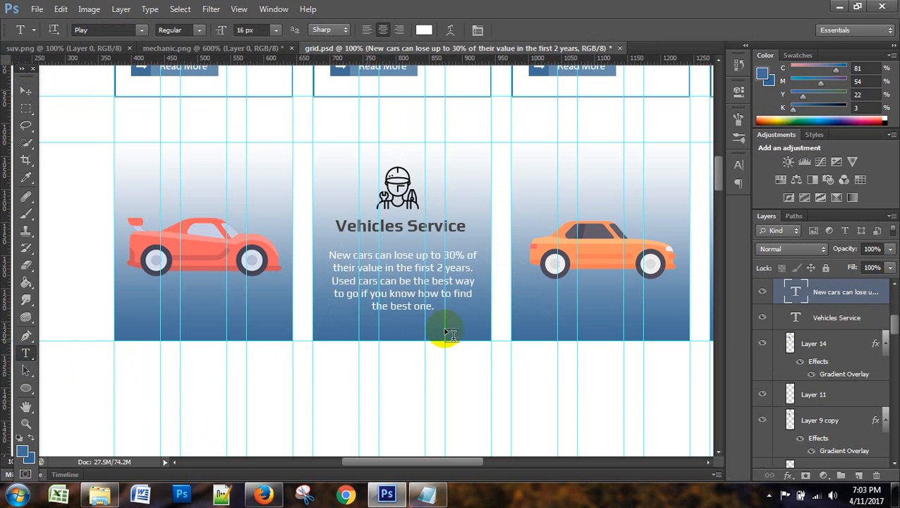
left_click(413, 293)
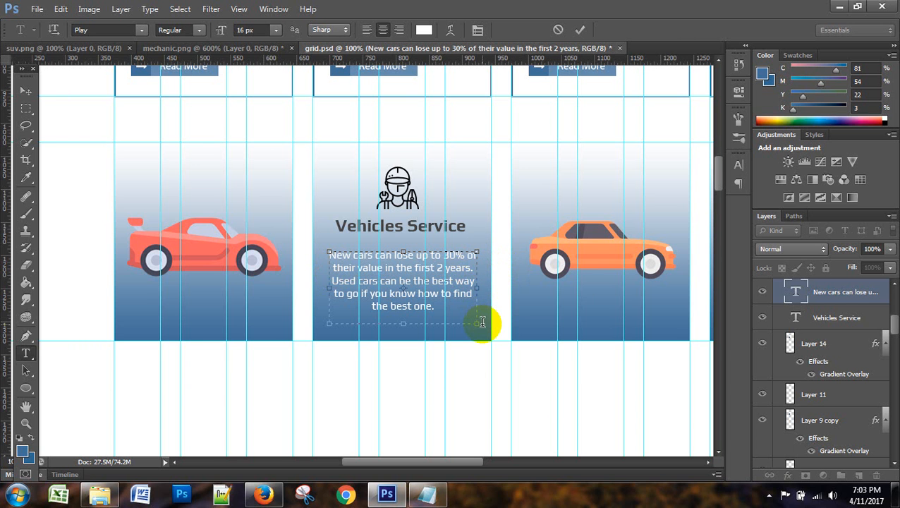
key("BackSpace")
key("BackSpace")
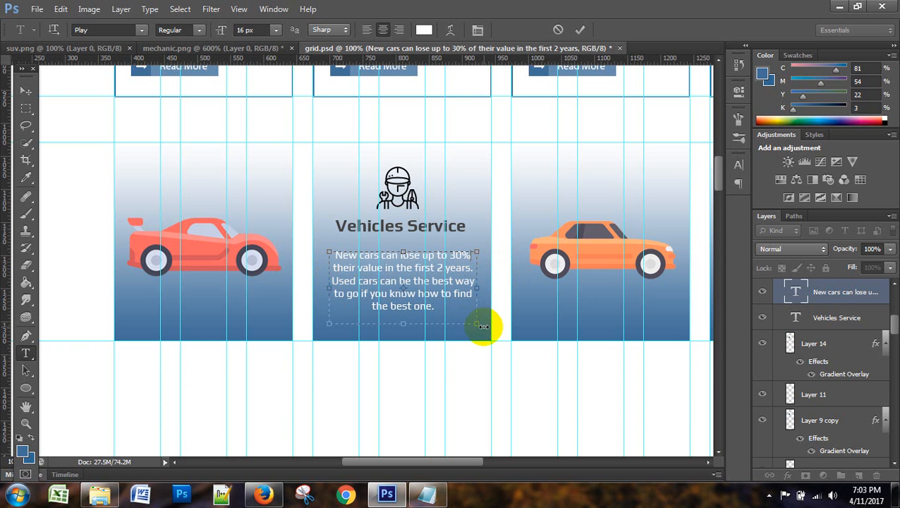
type("of")
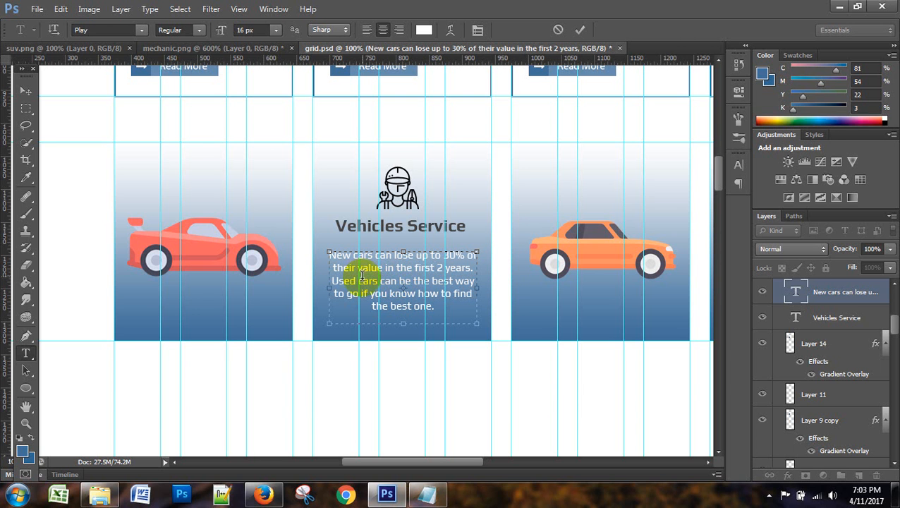
left_click(26, 90)
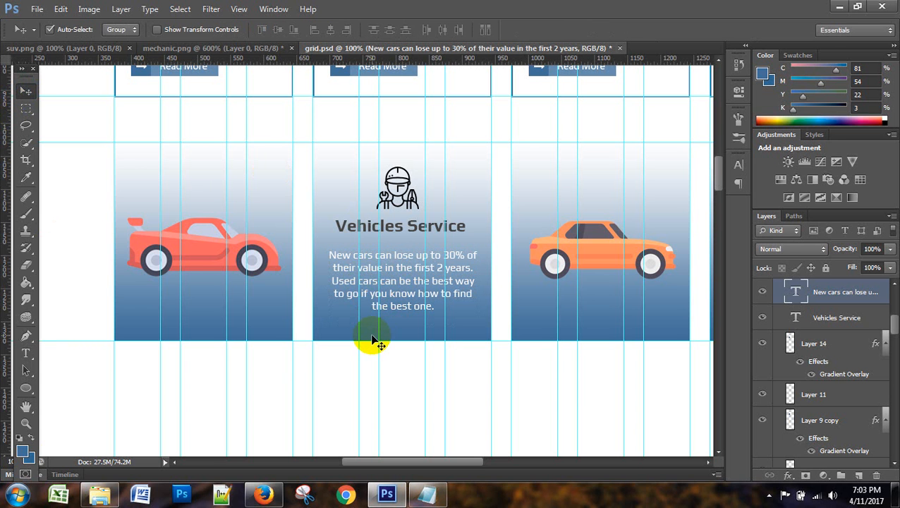
- Find replacement text in the EzineArticles results in Firefox and copy the first two sentences of the "Tips On How To Negotiate When Buying A Used Car" summary
left_click(264, 494)
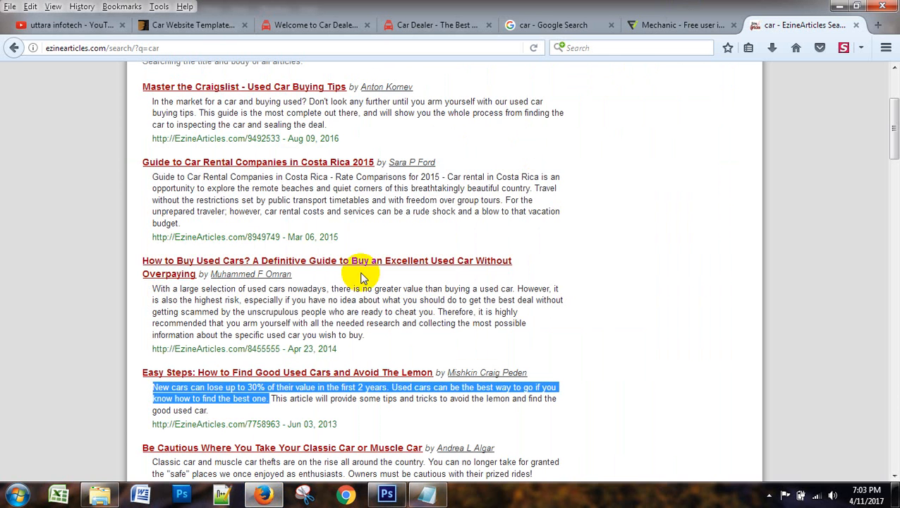
left_click(387, 493)
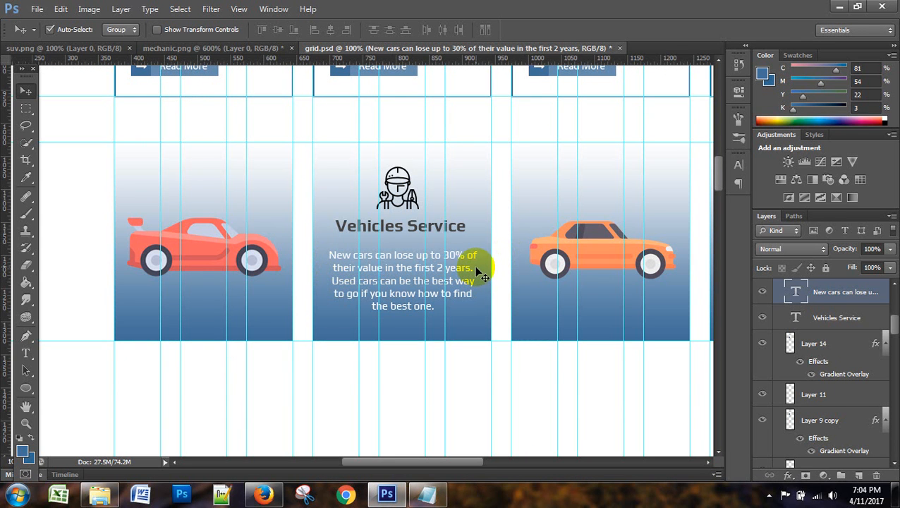
left_click(264, 494)
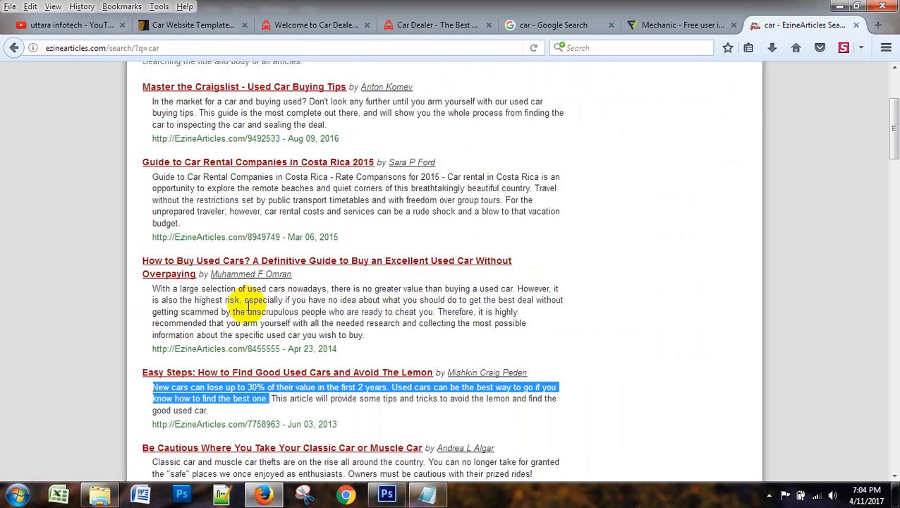
scroll(379, 289, "down", 5)
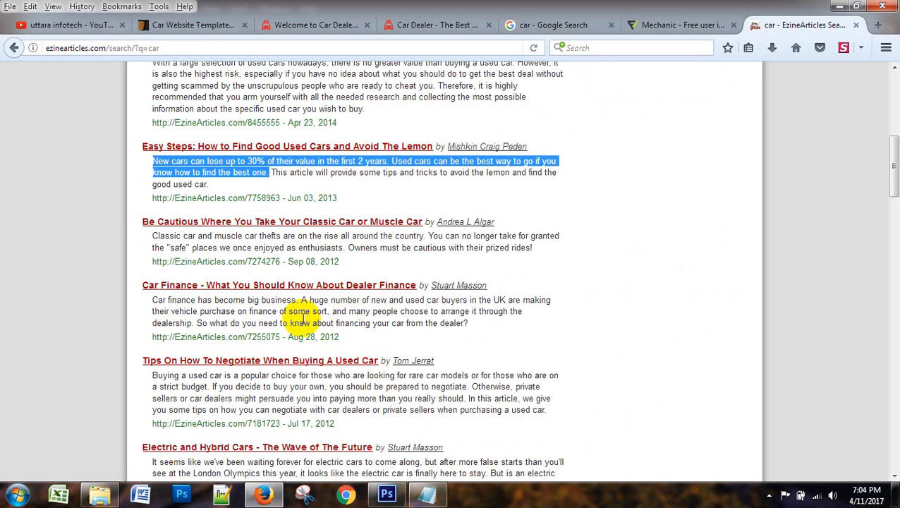
left_click_drag(370, 237, 512, 232)
left_click(512, 232)
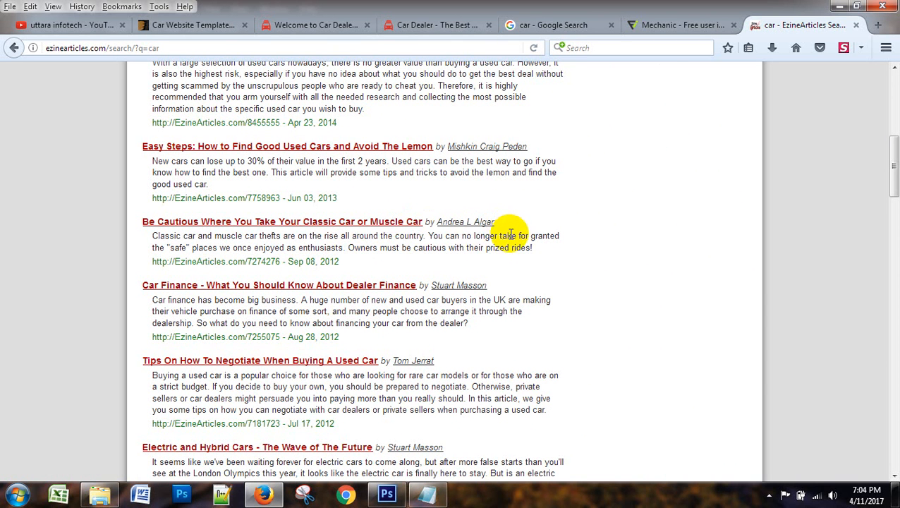
scroll(431, 326, "down", 2)
left_click_drag(272, 300, 154, 302)
left_click(467, 311)
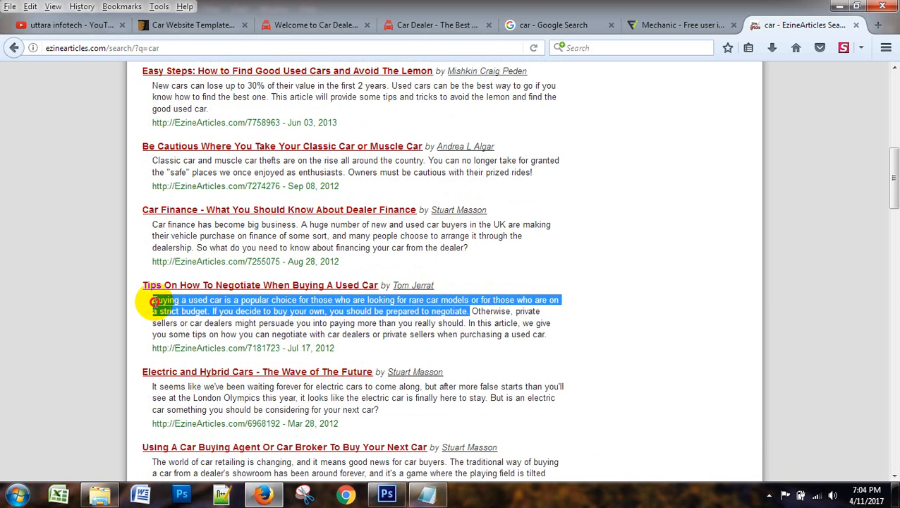
key("ctrl+c")
- Replace the old text in the Notepad window with the copied used-car excerpt and select it for copying as plain text
left_click(426, 495)
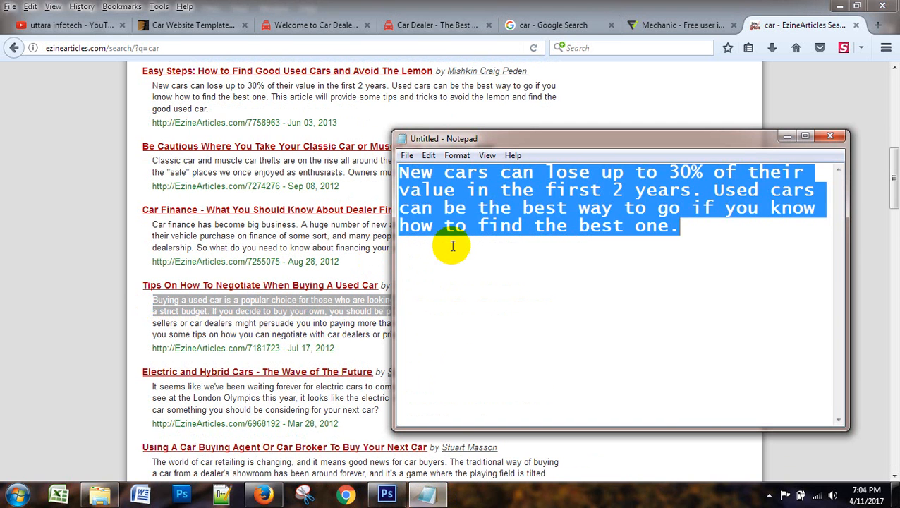
key("ctrl+v")
left_click_drag(515, 265, 393, 182)
- Back in Photoshop, replace the whole description paragraph under the Vehicles Service heading with the copied used-car text
left_click(387, 494)
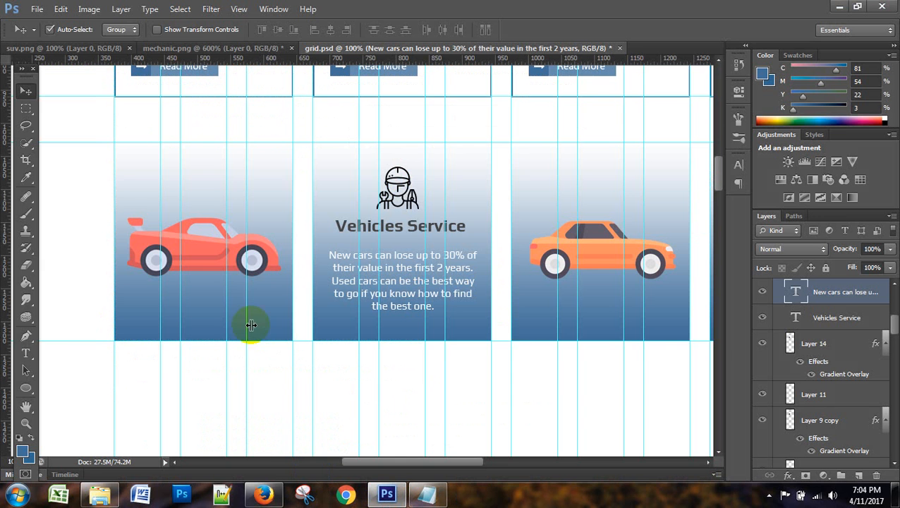
left_click(25, 353)
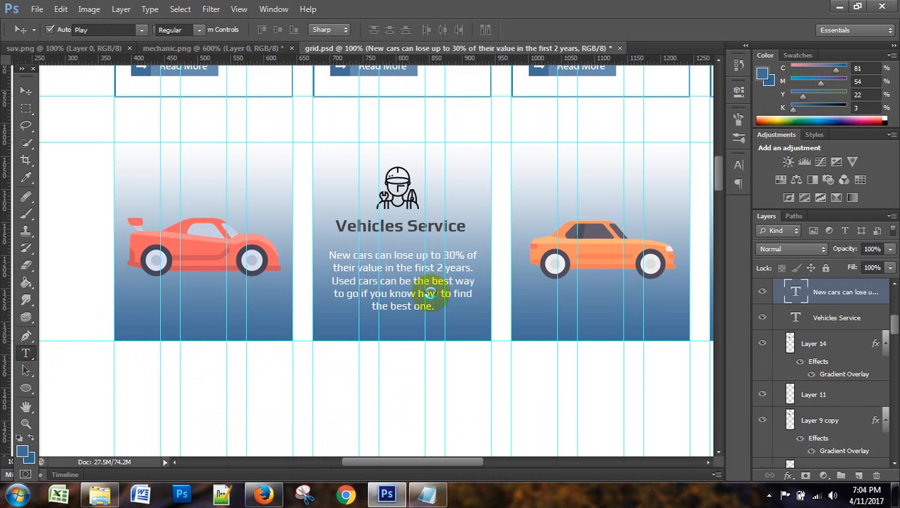
triple_click(400, 281)
key("ctrl+a")
key("ctrl+v")
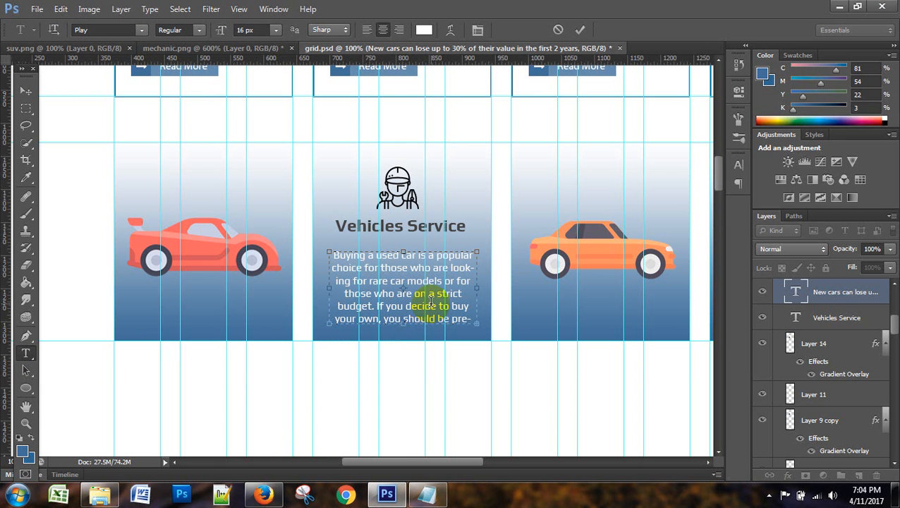
- Delete the sentence "If you decide to buy your own, you should be prepared to negotiate." from the description and commit the text
left_click_drag(376, 306, 474, 319)
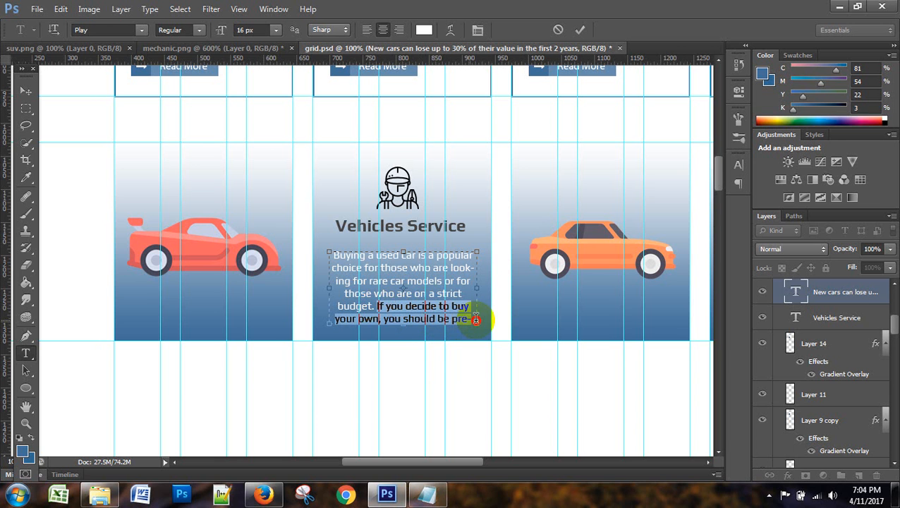
key("BackSpace")
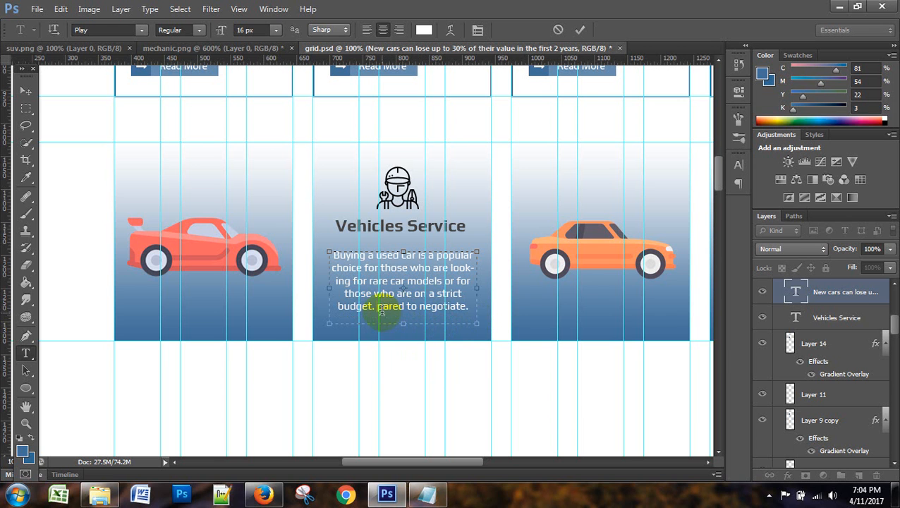
left_click_drag(380, 308, 462, 327)
left_click(463, 337)
key("BackSpace")
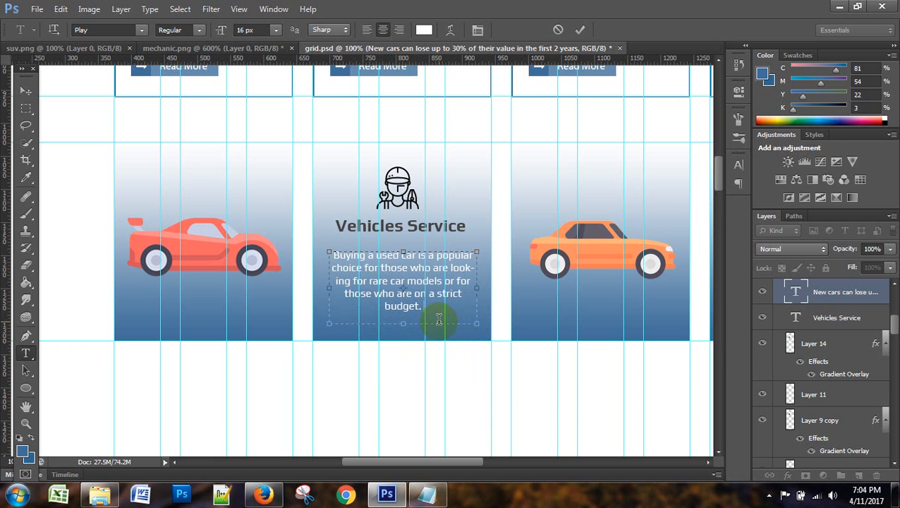
left_click(25, 91)
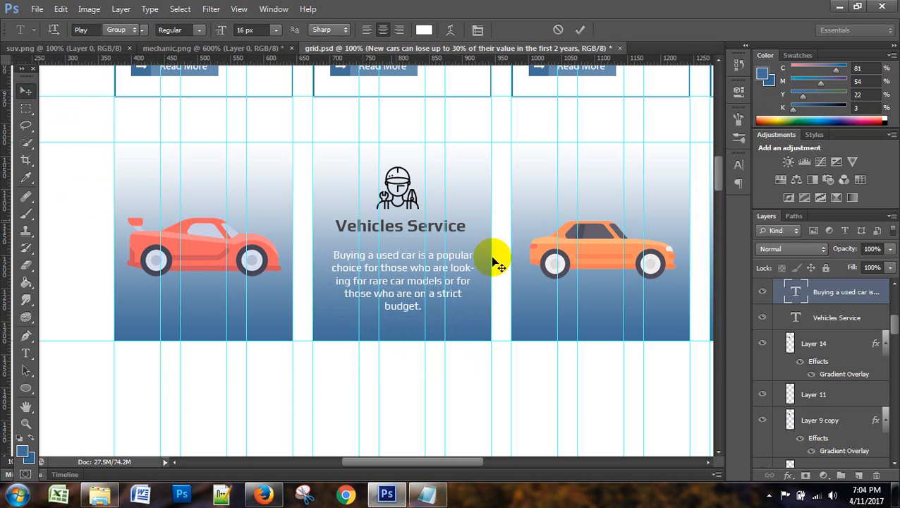
- Nudge the description paragraph up about 7 px, closer to the Vehicles Service heading
scroll(511, 359, "down", 3)
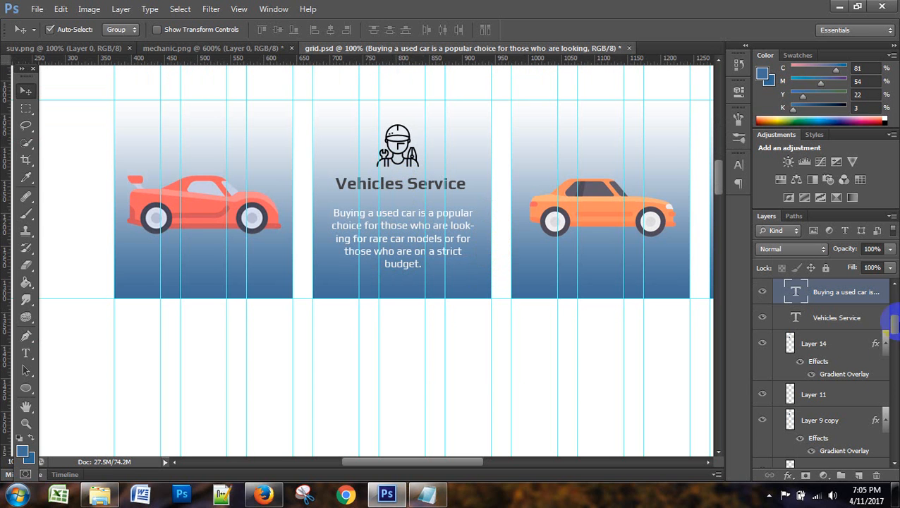
scroll(868, 367, "up", 2)
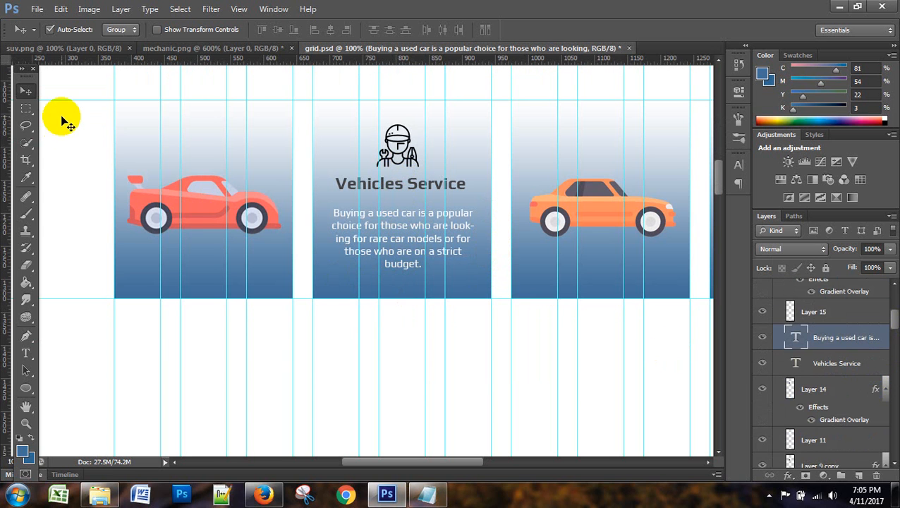
key("Up")
key("Up")
key("Up")
key("Up")
key("Up")
key("Up")
key("Up")
key("Up")
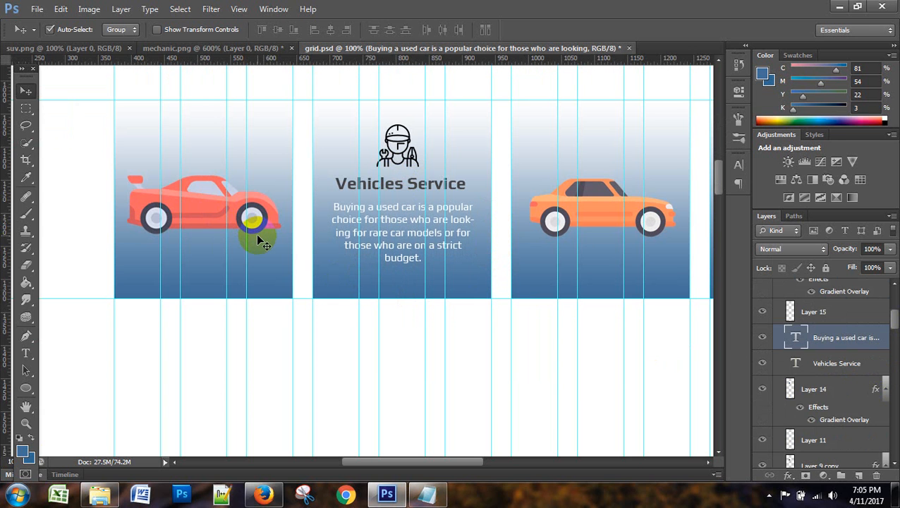
- Change the colour of the whole Vehicles Service heading to white (ffffff) and commit the text
scroll(412, 328, "up", 2)
scroll(416, 333, "up", 4)
scroll(412, 328, "down", 5)
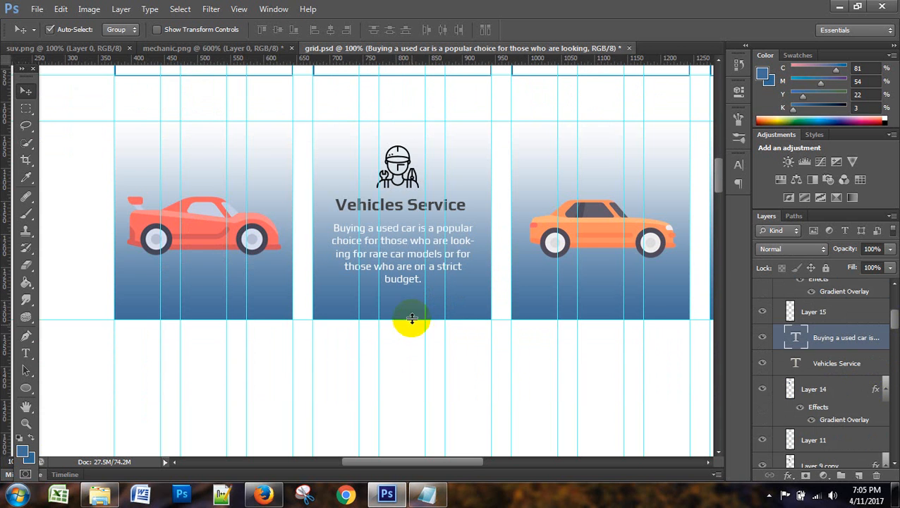
left_click(26, 352)
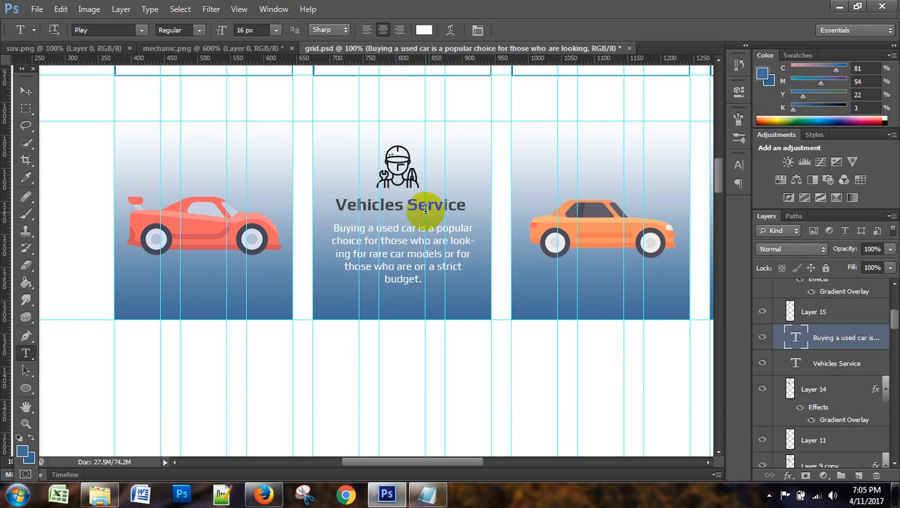
left_click(426, 204)
key("ctrl+a")
left_click(425, 28)
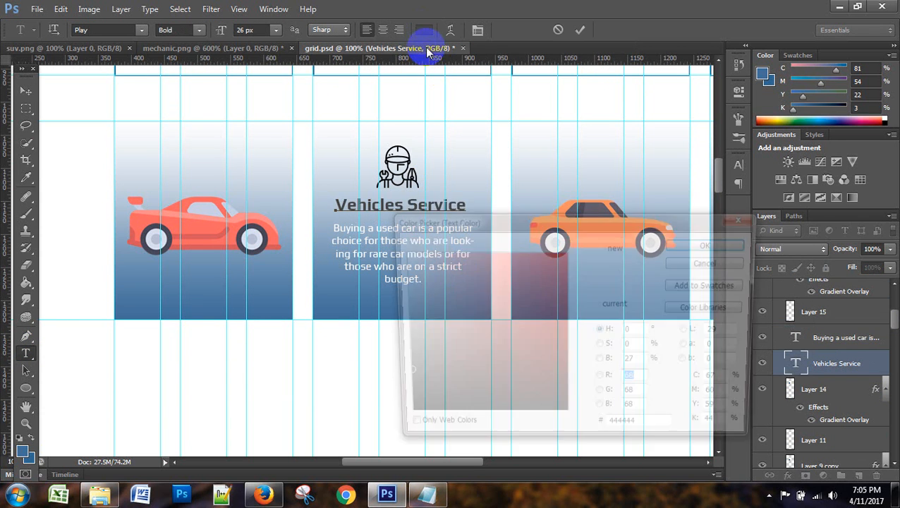
left_click_drag(639, 431, 609, 435)
type("ffffff")
left_click(709, 244)
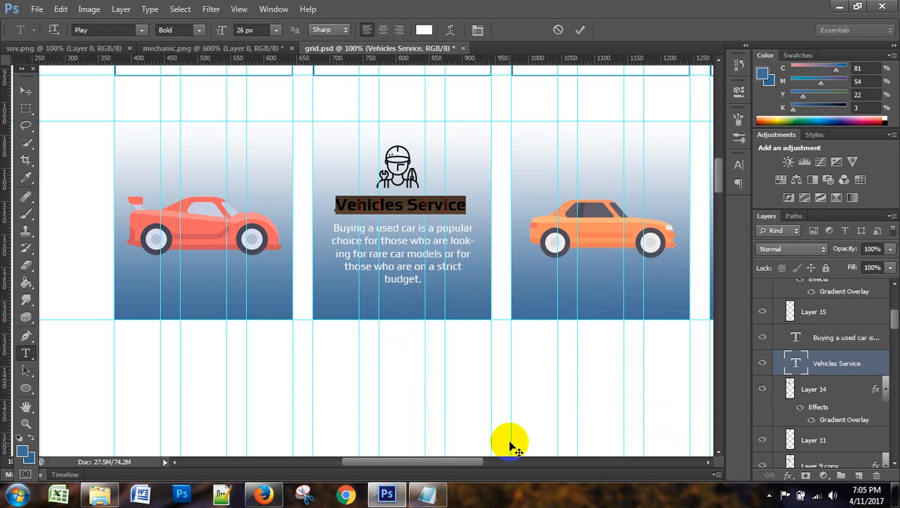
left_click(26, 90)
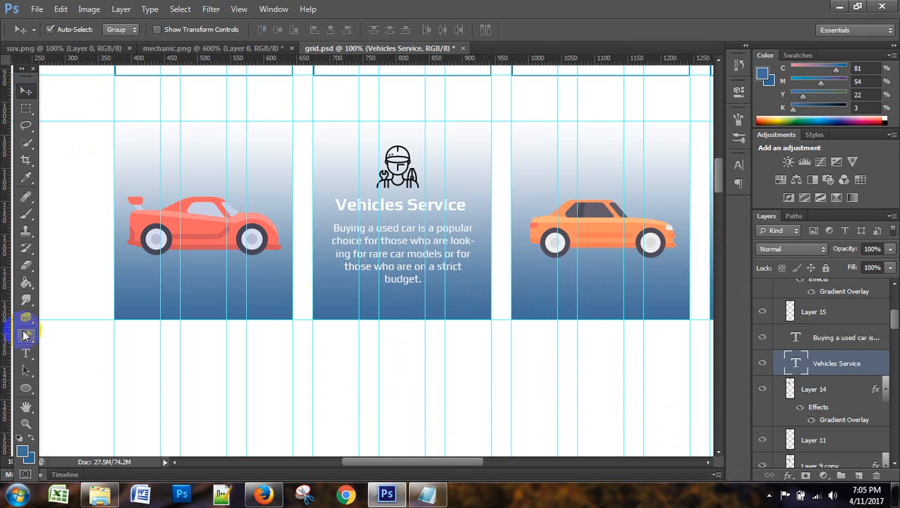
- Identify the mechanic icon's layer by toggling layer visibility, select Layer 15, and nudge the icon about 5 px right to centre it above the heading
left_click(25, 353)
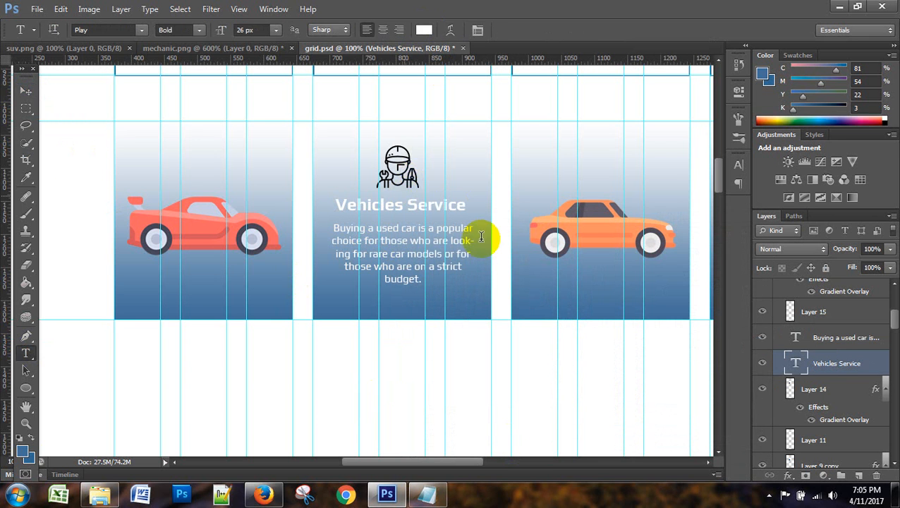
scroll(866, 395, "down", 2)
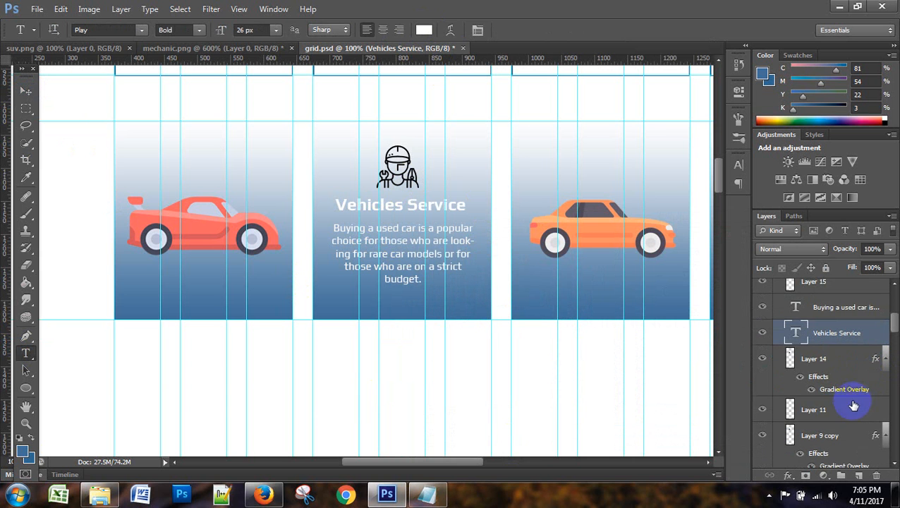
left_click(797, 410)
left_click(766, 413)
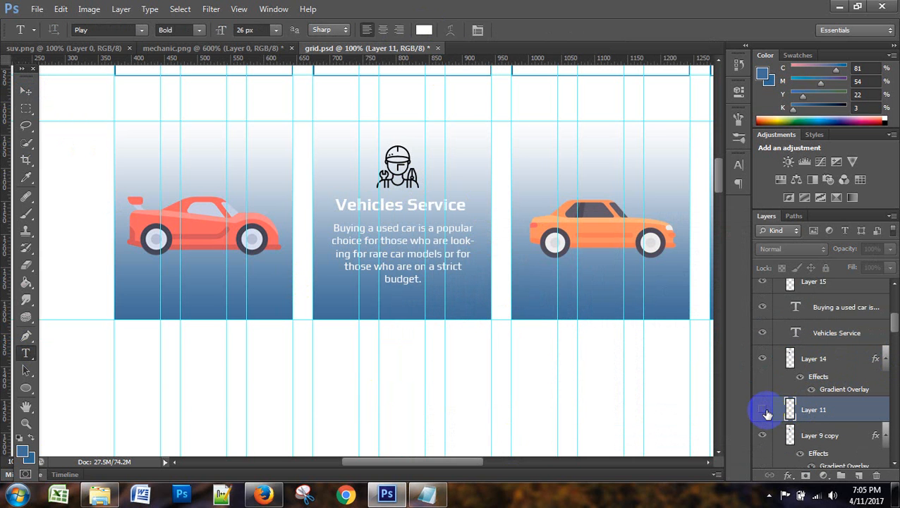
left_click(764, 411)
scroll(825, 404, "up", 1)
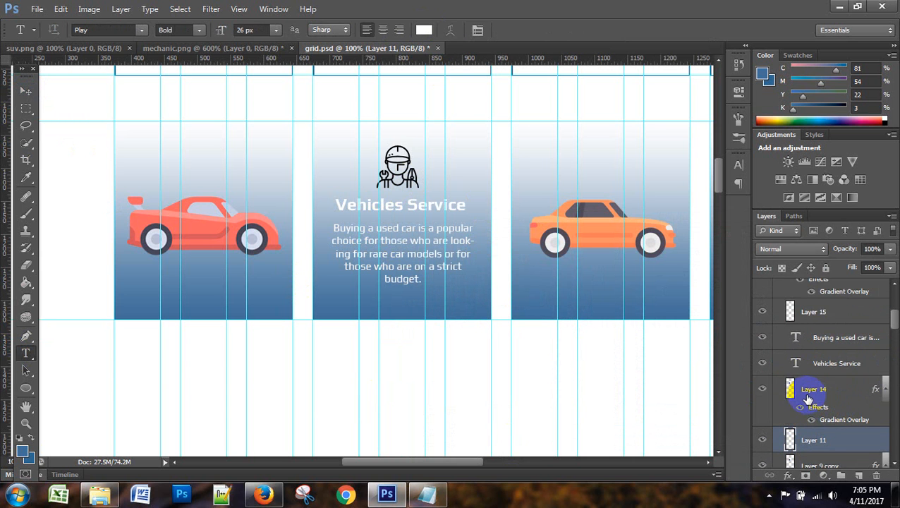
scroll(808, 400, "up", 2)
scroll(807, 400, "up", 1)
left_click(761, 343)
left_click(762, 343)
left_click(793, 342)
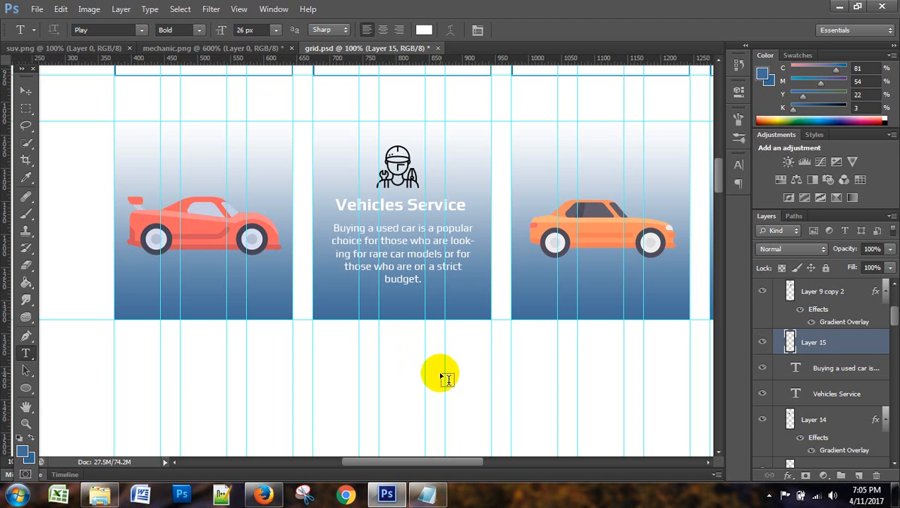
left_click(426, 460)
left_click_drag(426, 460, 434, 463)
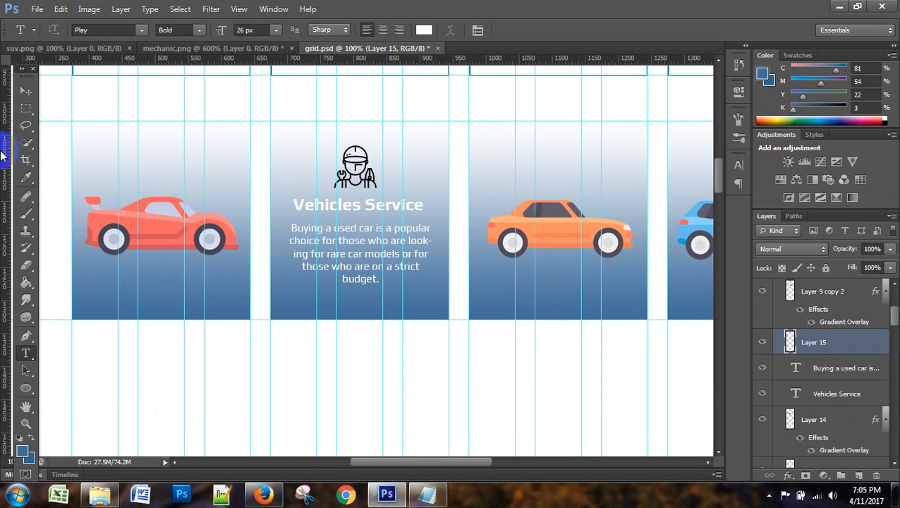
left_click(25, 90)
key("Right")
key("Right")
key("Right")
key("Right")
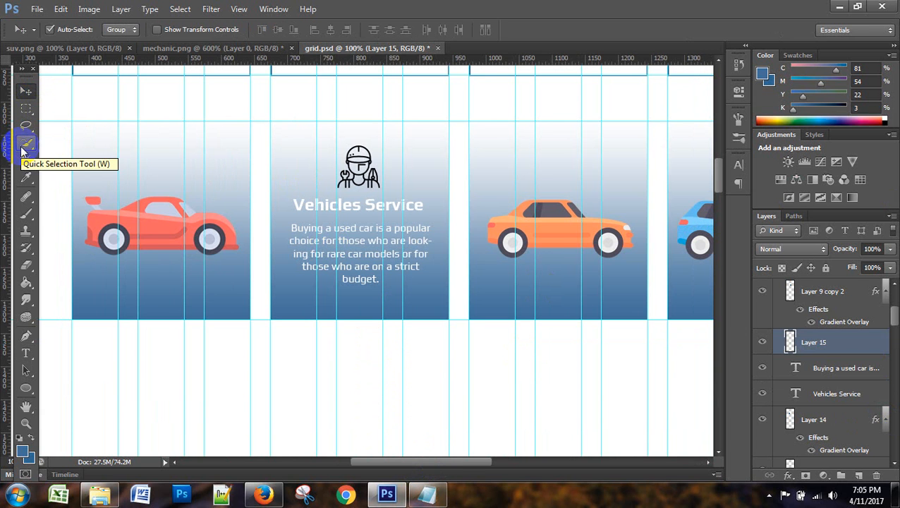
key("Right")
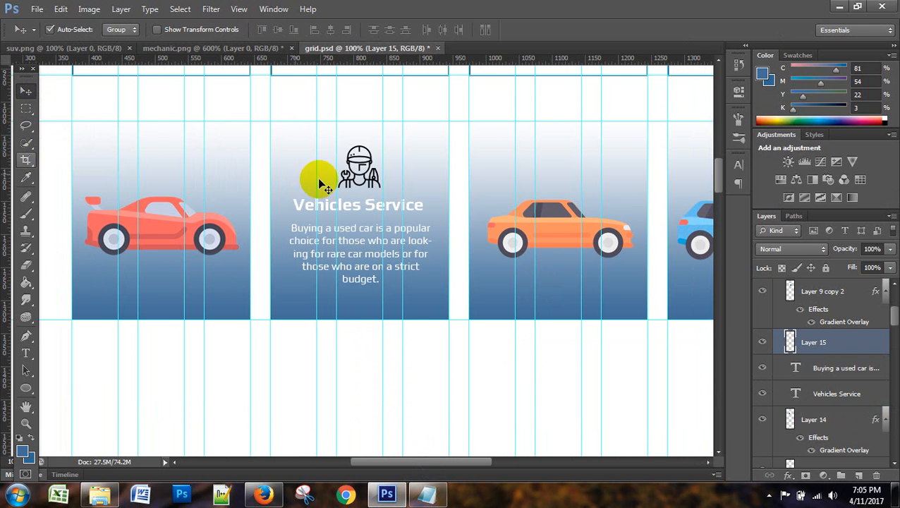
- Examine the lower edges and the gap between the Vehicles Service card and the orange car card, and review the whole card row
scroll(346, 290, "down", 2)
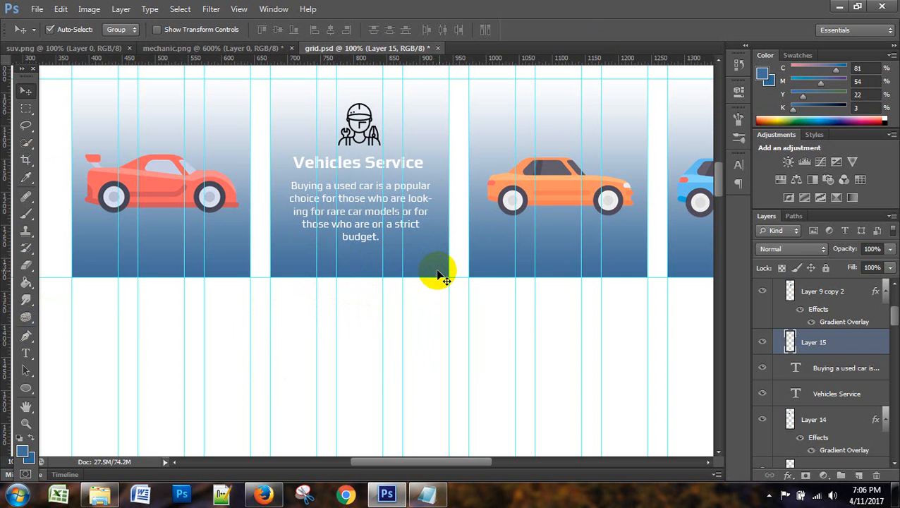
key("ctrl+plus")
key("ctrl+plus")
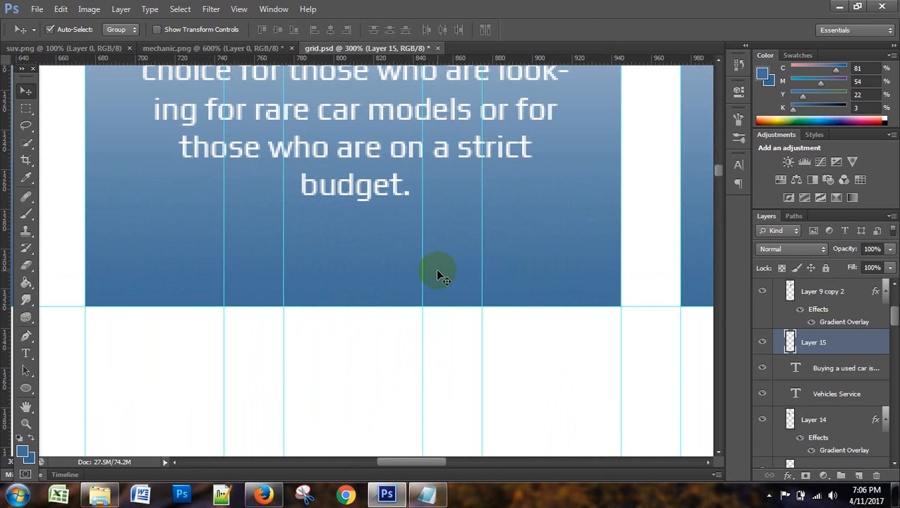
left_click_drag(435, 465, 462, 465)
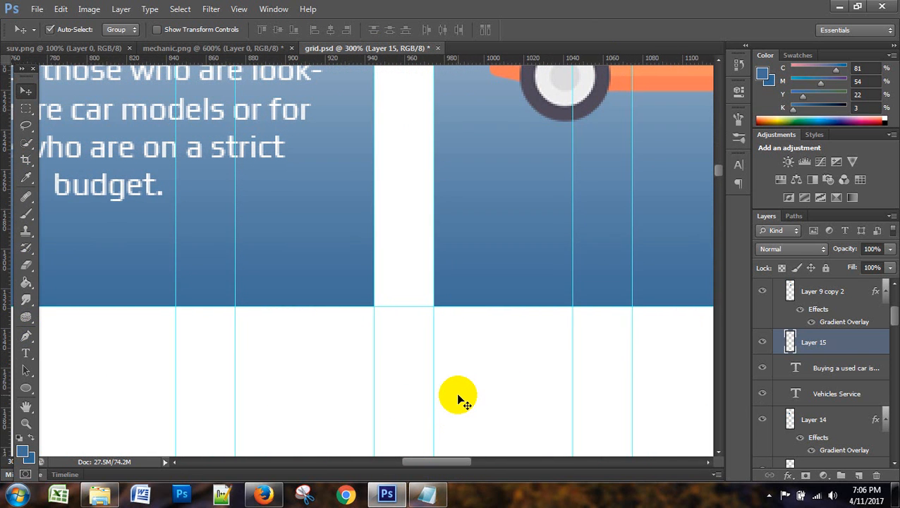
scroll(458, 399, "up", 1)
key("ctrl+plus")
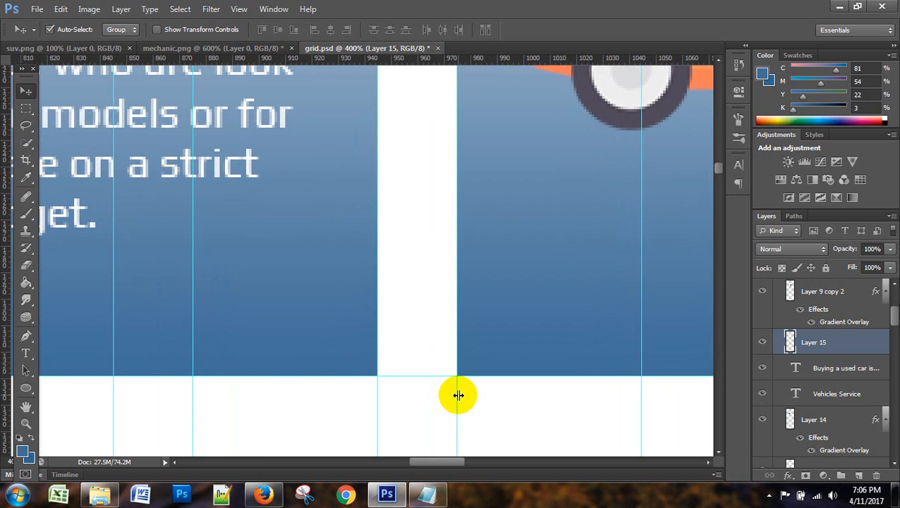
key("ctrl+minus")
key("ctrl+minus")
key("ctrl+minus")
key("ctrl+minus")
scroll(364, 351, "up", 6)
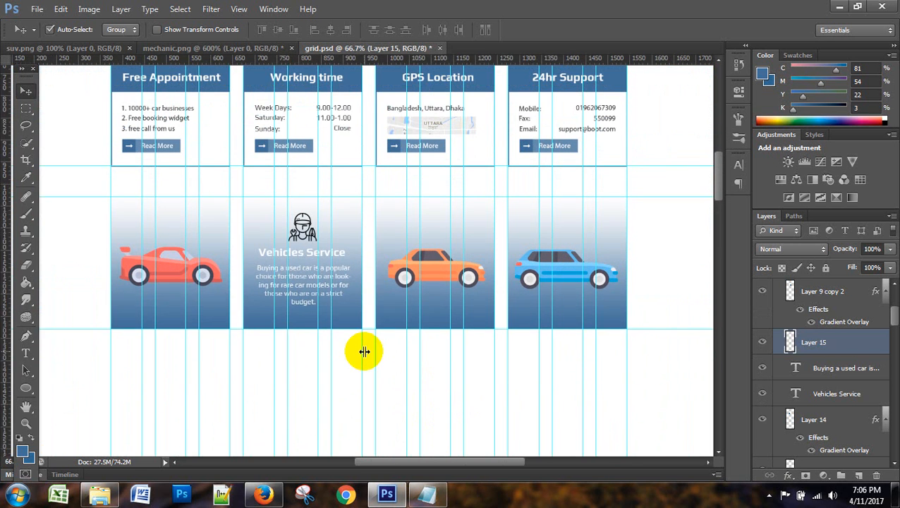
- Draw a closed triangular Pen path about 27 px wide and 26 px tall in the Vehicles Service card's lower-right corner, and convert it to a selection
scroll(364, 351, "down", 5)
scroll(364, 352, "up", 2)
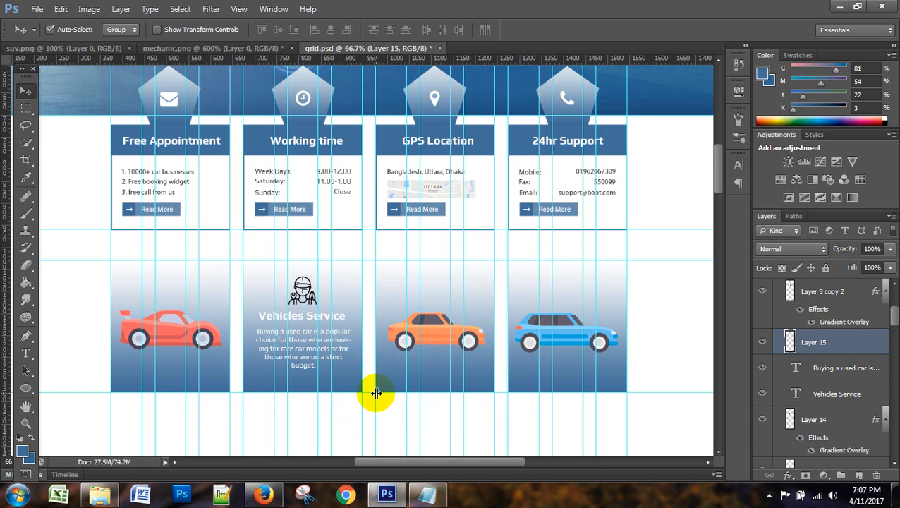
scroll(376, 393, "up", 2)
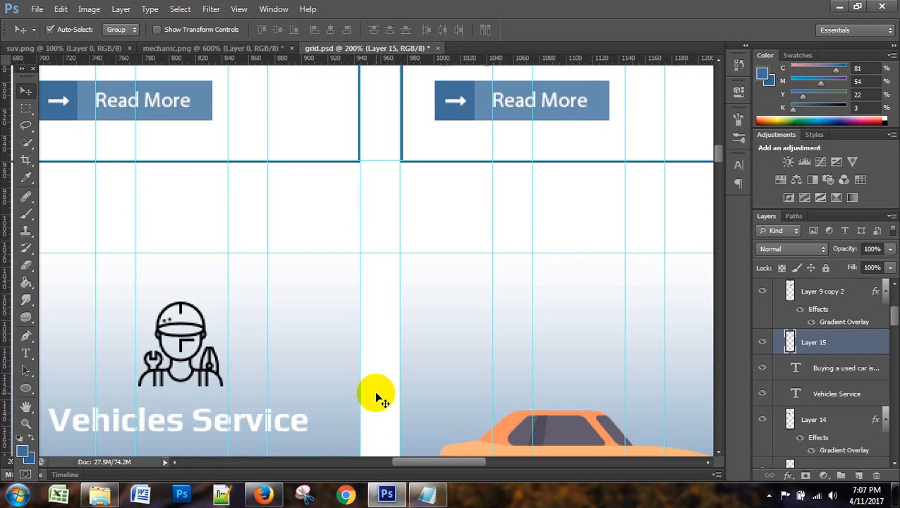
scroll(381, 395, "down", 2)
scroll(382, 392, "down", 5)
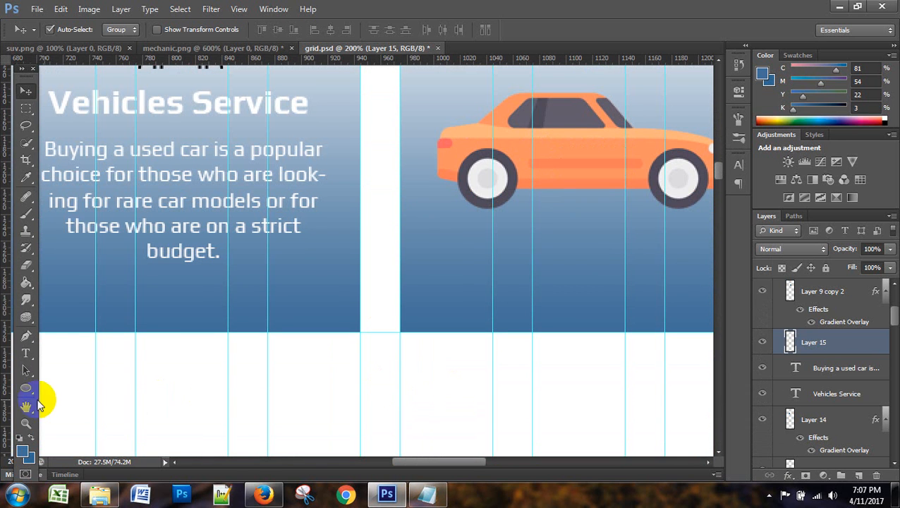
left_click(27, 338)
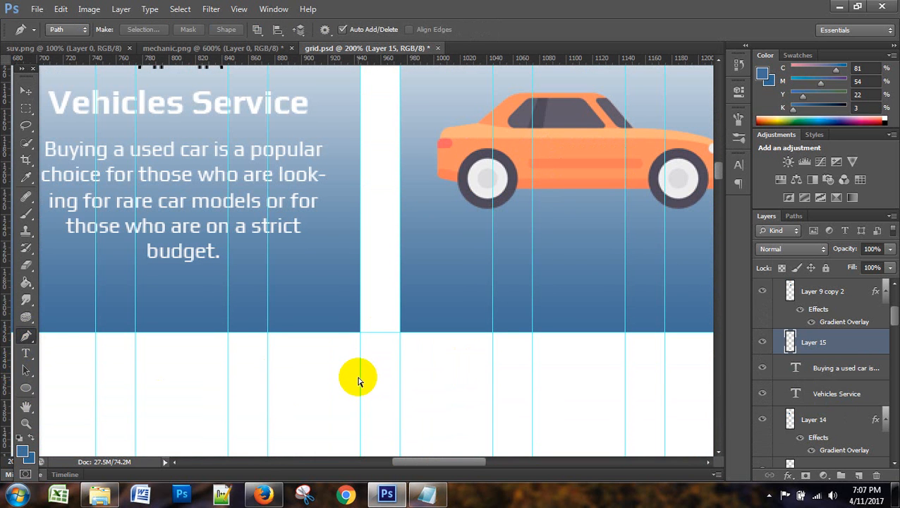
scroll(357, 381, "up", 2)
scroll(334, 330, "down", 3)
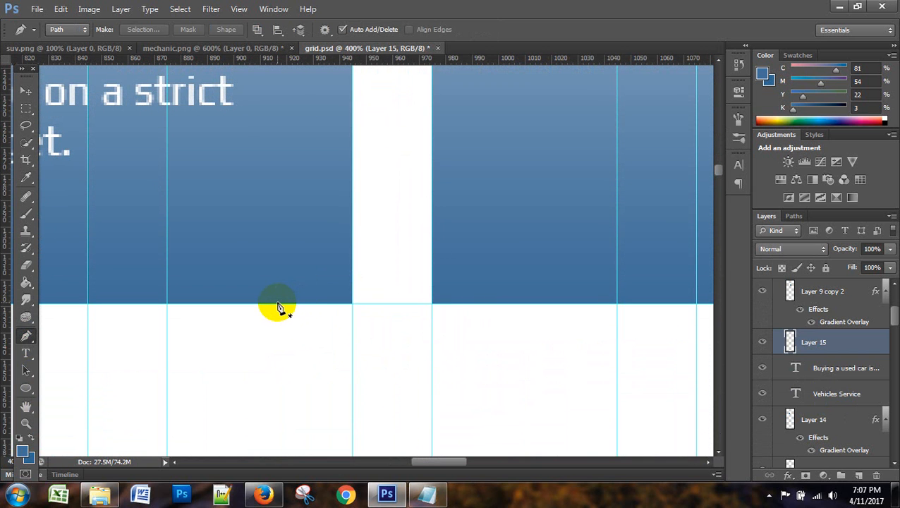
left_click(281, 304)
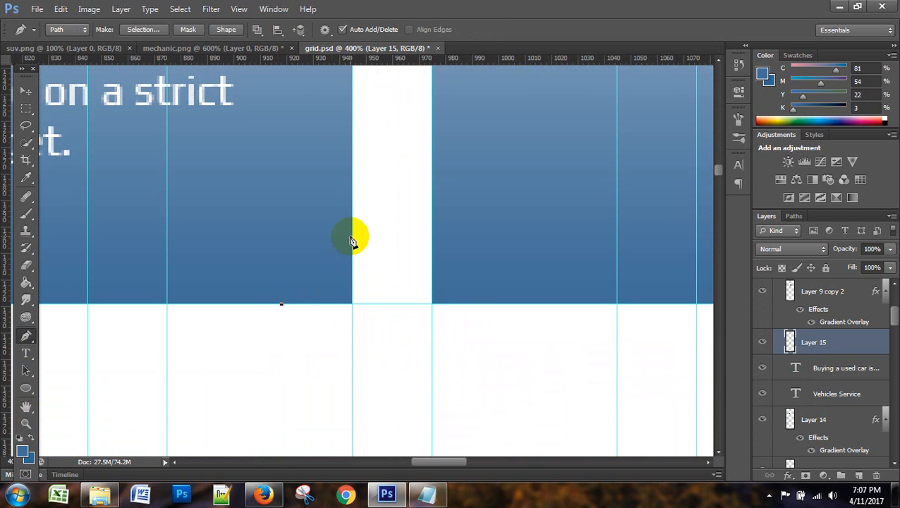
left_click(352, 236)
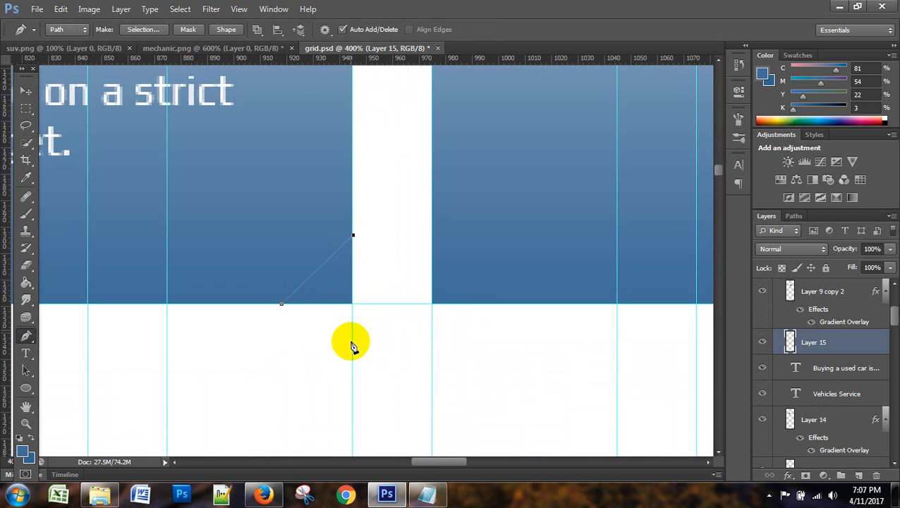
left_click(353, 304)
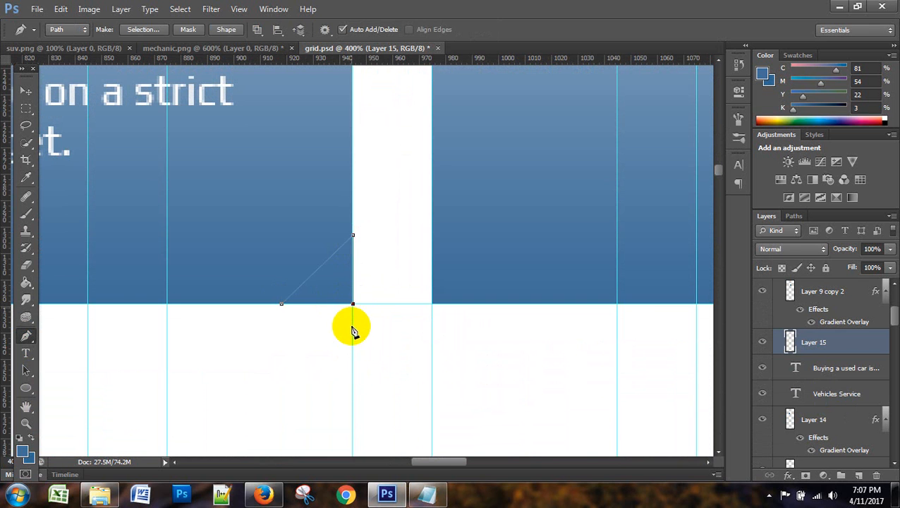
key("ctrl+z")
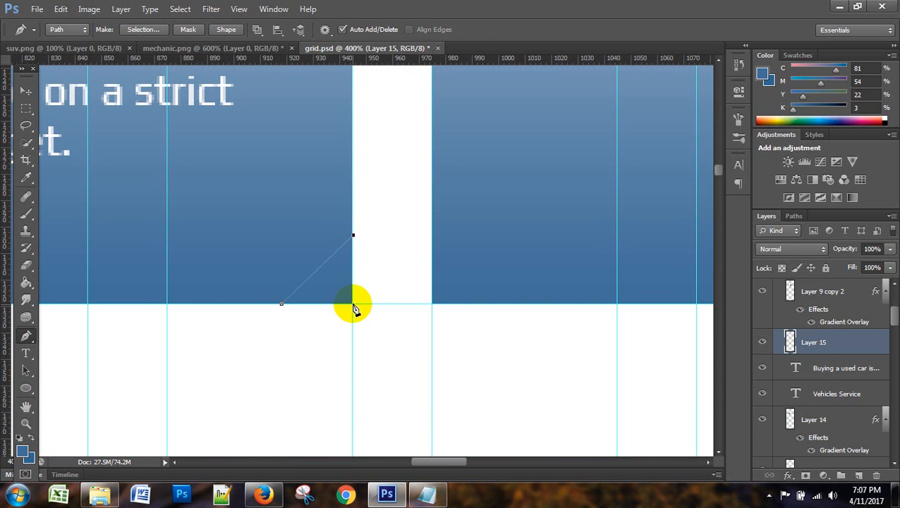
left_click(352, 304)
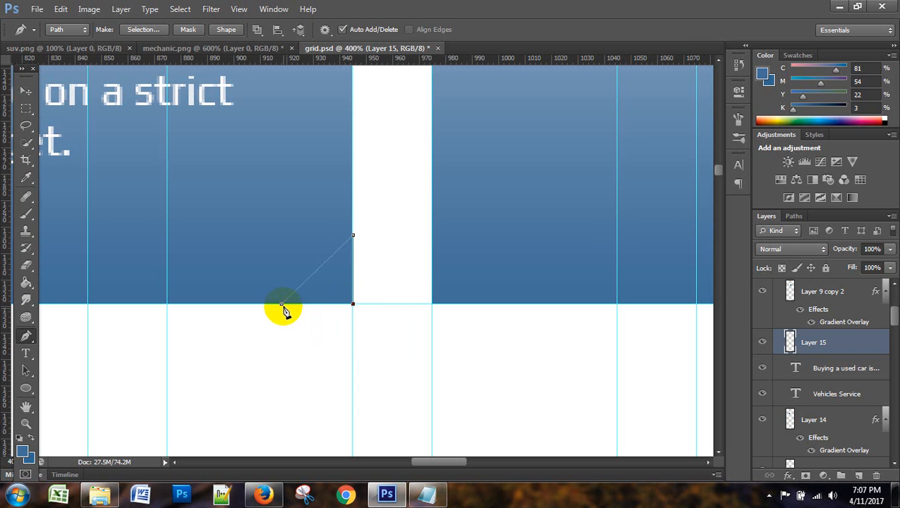
left_click(282, 304)
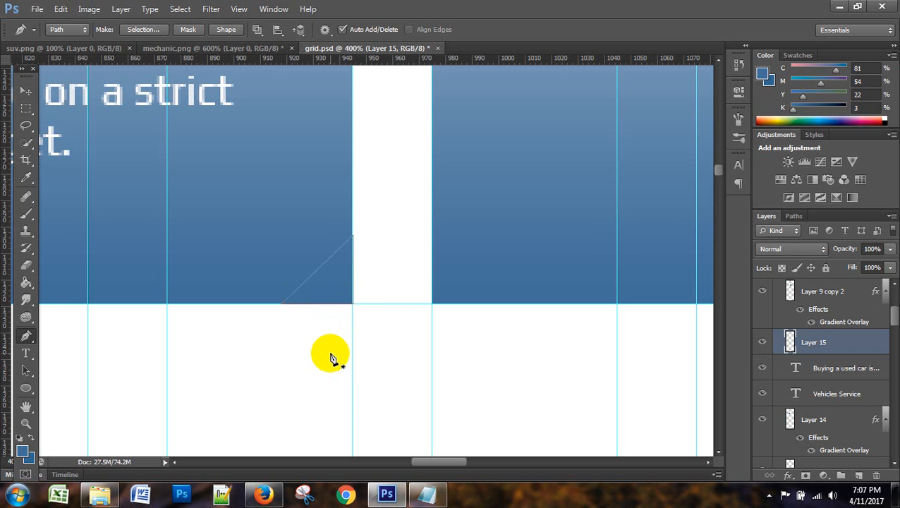
key("ctrl+Return")
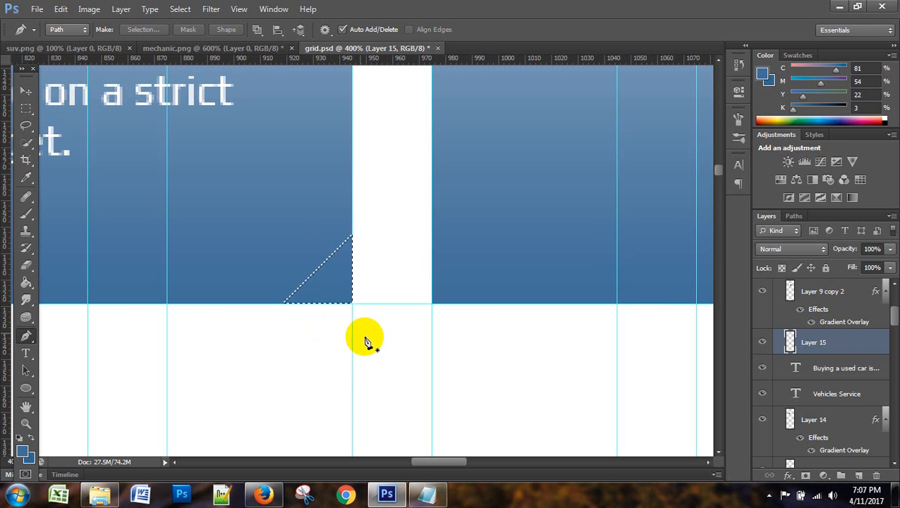
- Sample the orange-red of the banner's Read More button as the foreground colour with the Eyedropper
scroll(366, 331, "up", 10)
scroll(388, 325, "up", 15)
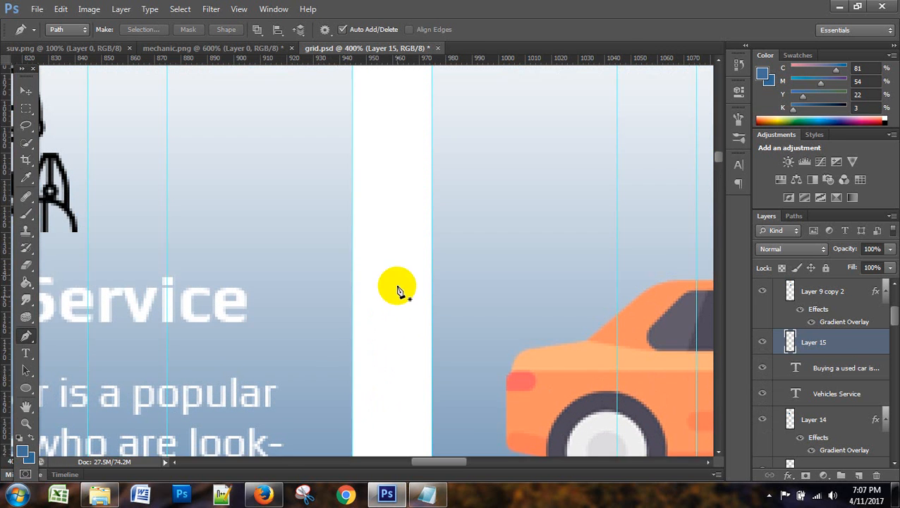
scroll(381, 289, "up", 15)
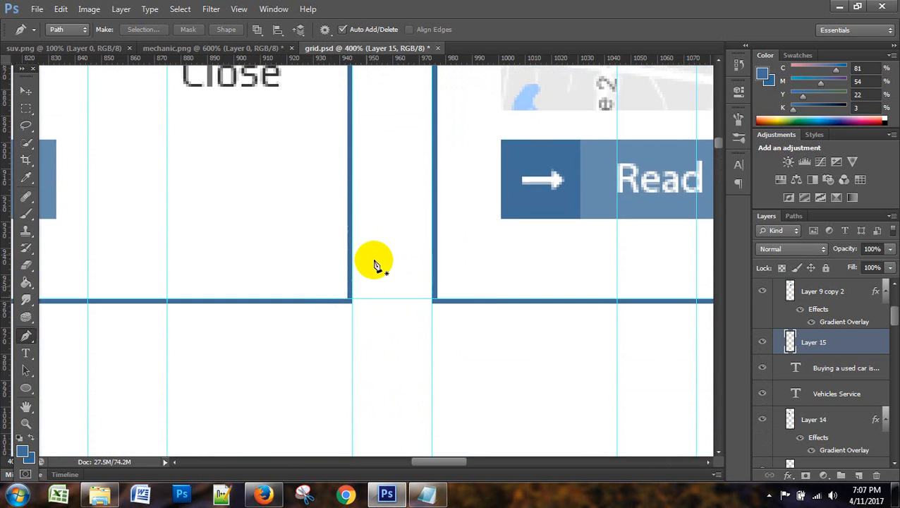
scroll(399, 289, "up", 15)
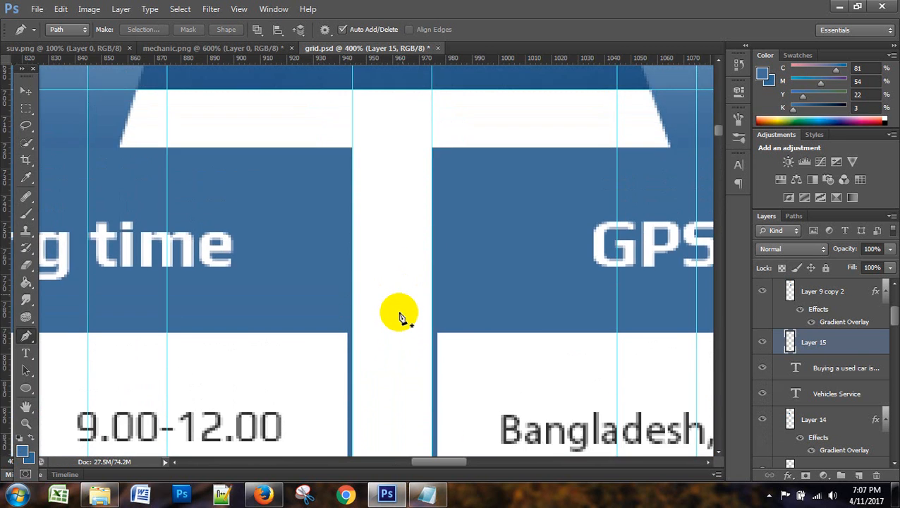
scroll(398, 302, "up", 15)
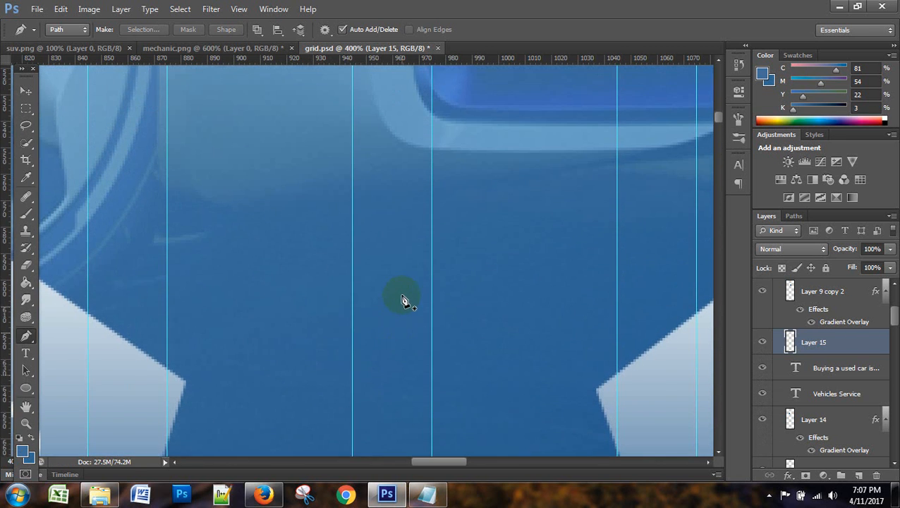
key("ctrl+minus")
key("ctrl+minus")
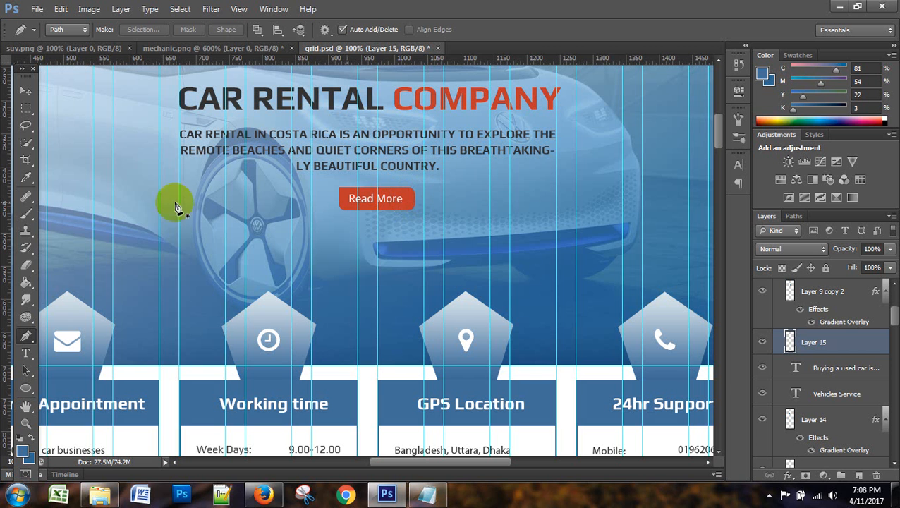
left_click(26, 177)
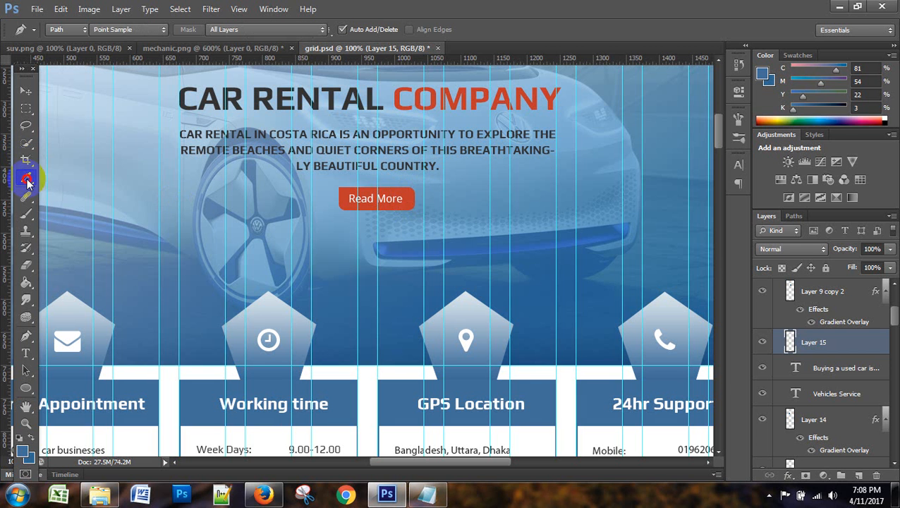
left_click(402, 200)
- Fill the triangular corner selection on Layer 15 with the orange-red foreground colour using the Paint Bucket, and deselect it
scroll(416, 293, "down", 10)
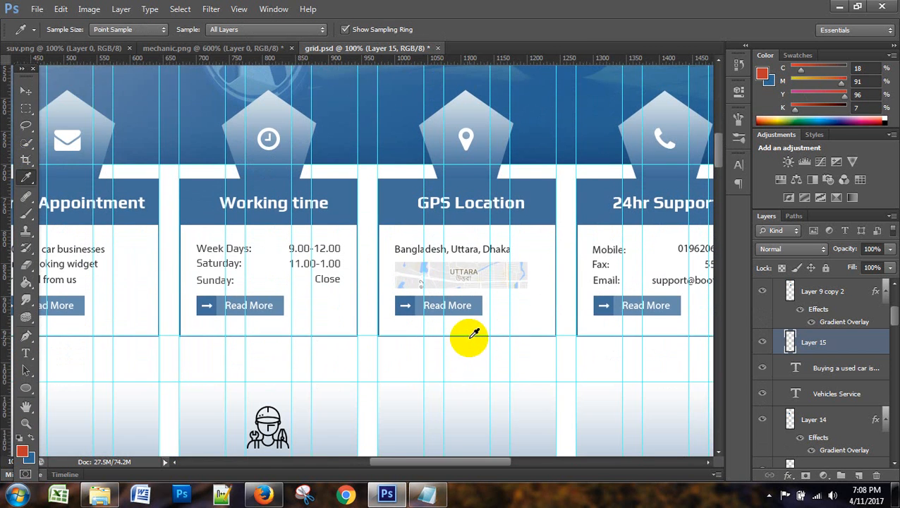
scroll(471, 337, "down", 12)
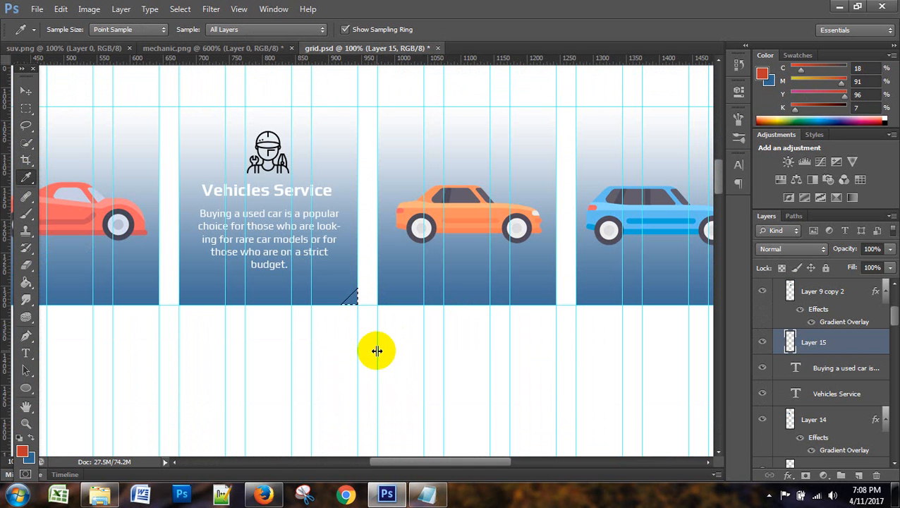
key("ctrl+plus")
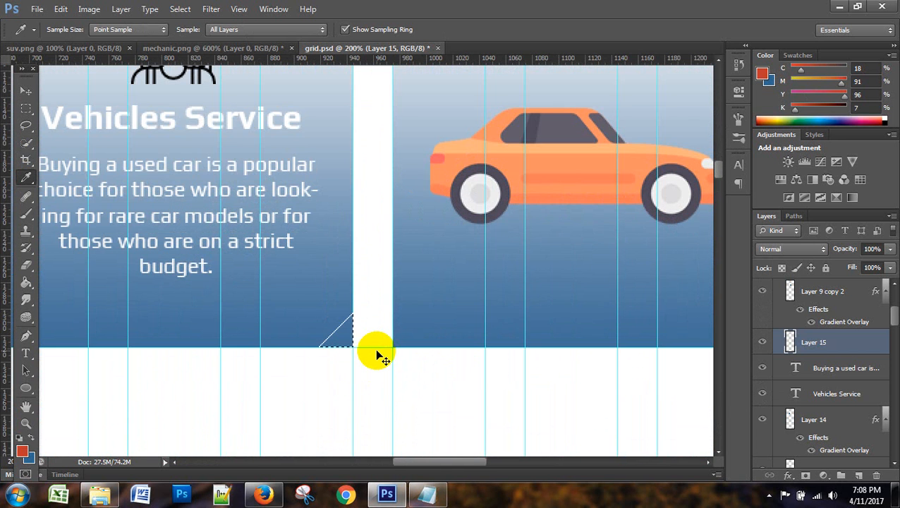
key("ctrl+plus")
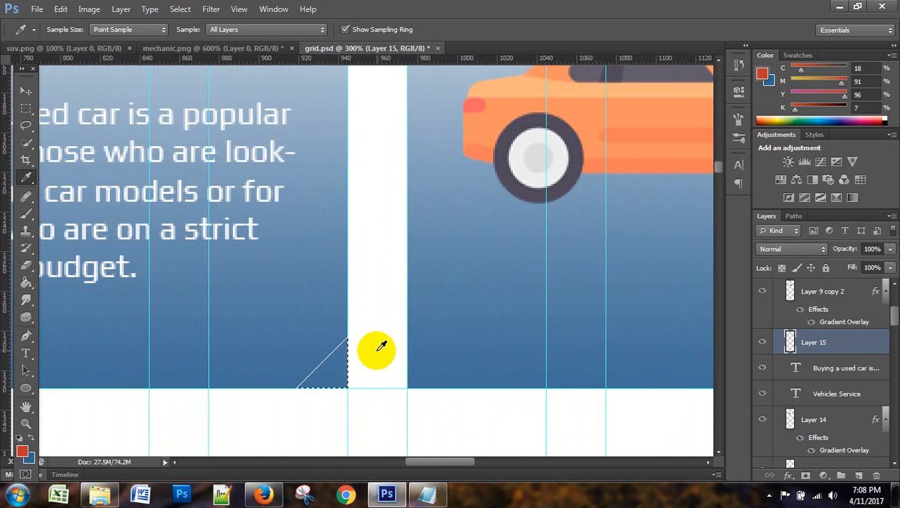
scroll(374, 349, "down", 5)
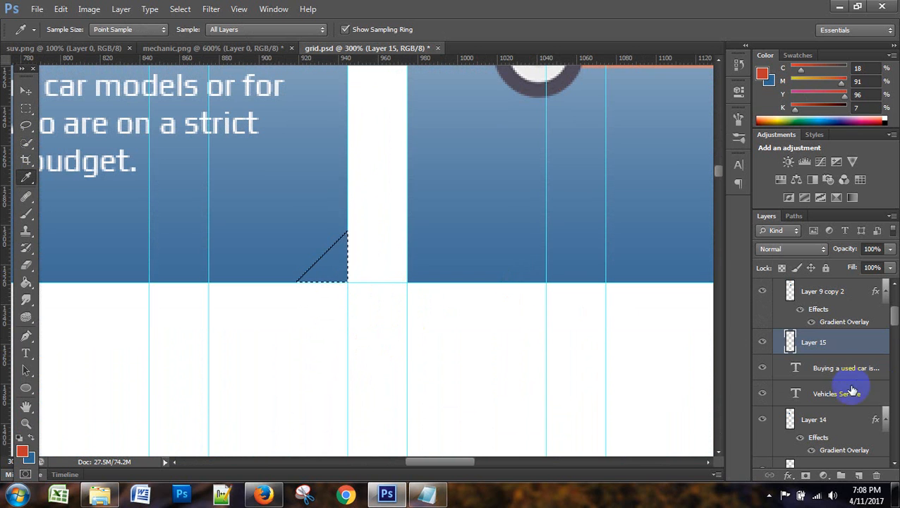
left_click(761, 342)
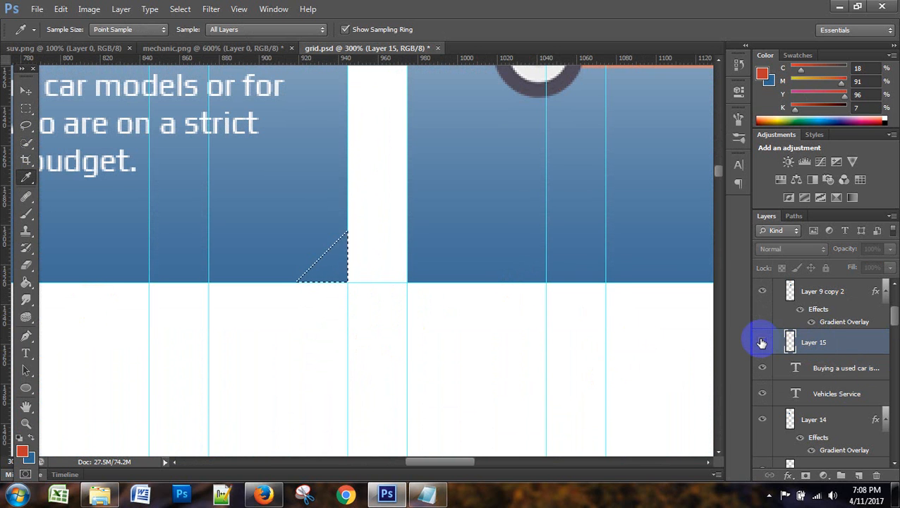
left_click(762, 342)
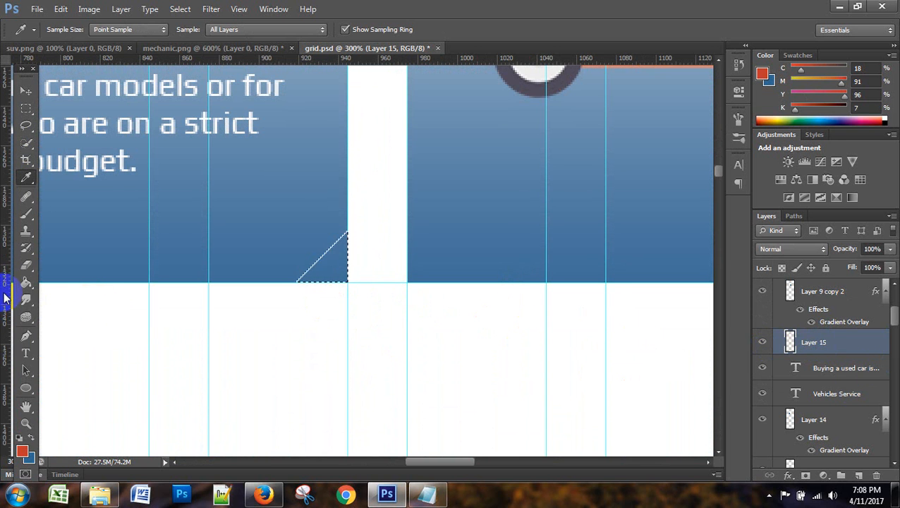
left_click(26, 282)
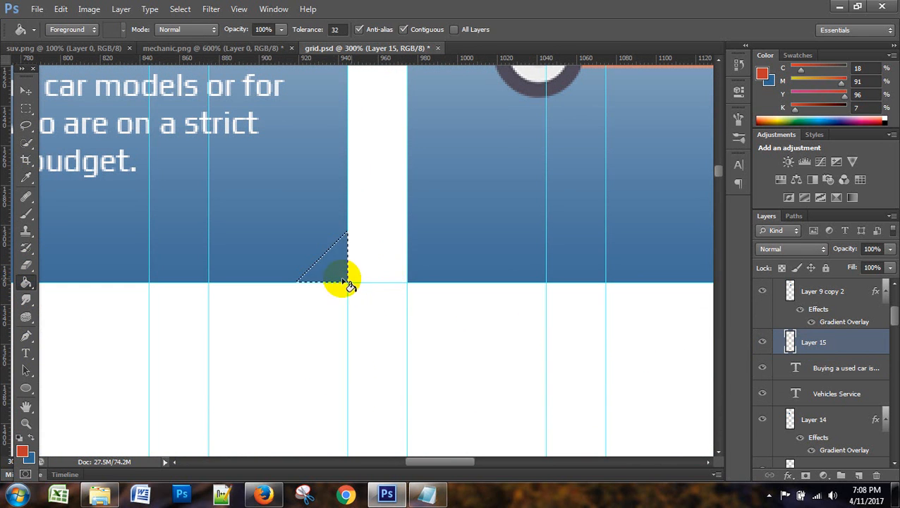
left_click(334, 272)
left_click(26, 108)
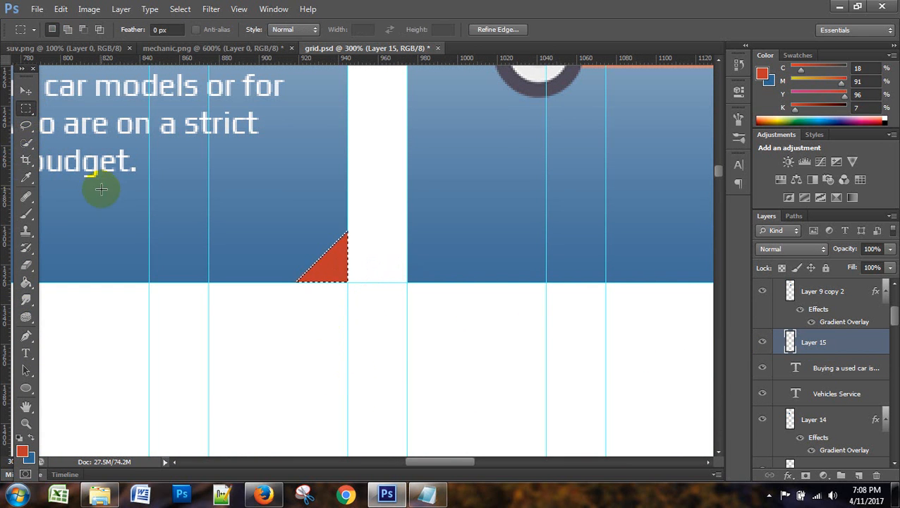
left_click(391, 353)
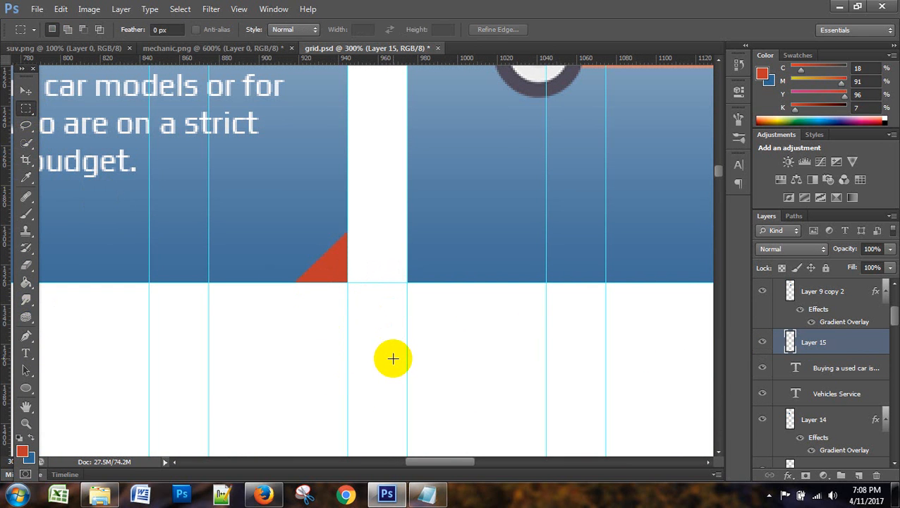
key("ctrl+semicolon")
key("ctrl+semicolon")
- Switch to Firefox's car image search tab, enter and copy the phrase "font awesome chearsheet" in the address field, and open google.com
left_click(263, 494)
left_click(565, 27)
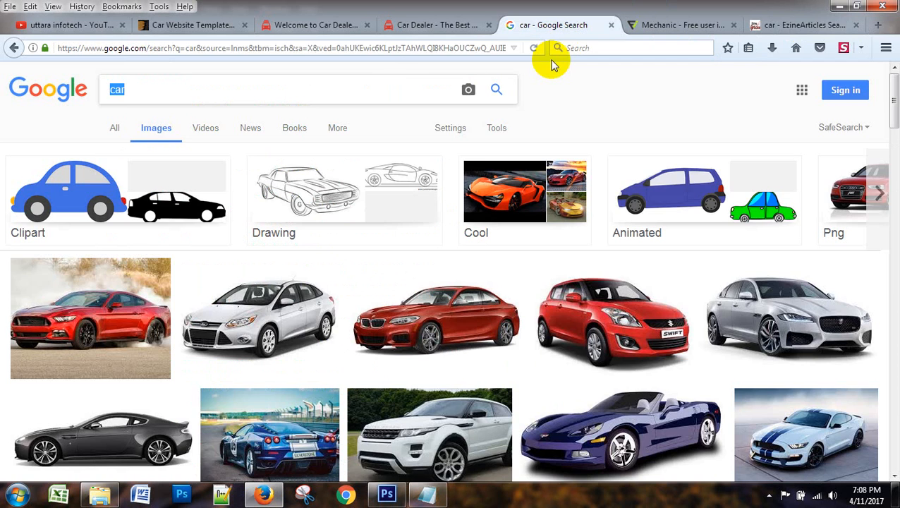
left_click(390, 48)
type("fo")
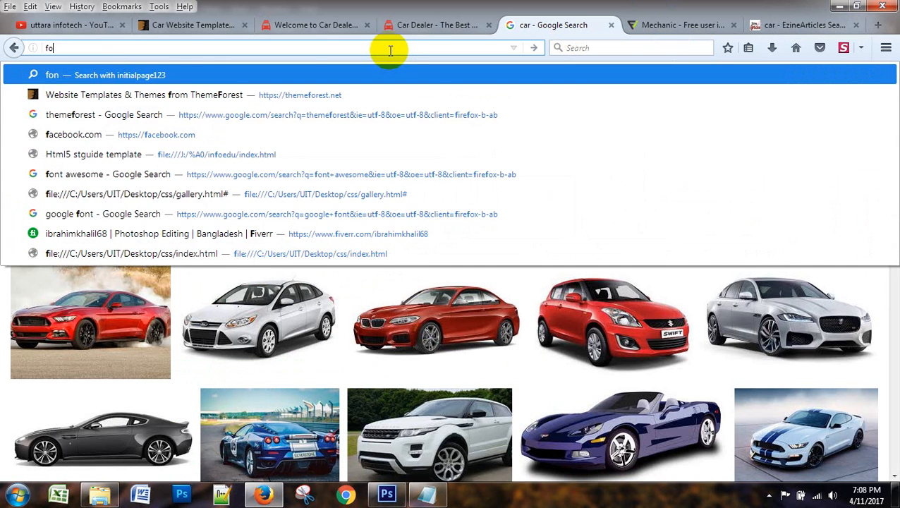
type("nt awesom")
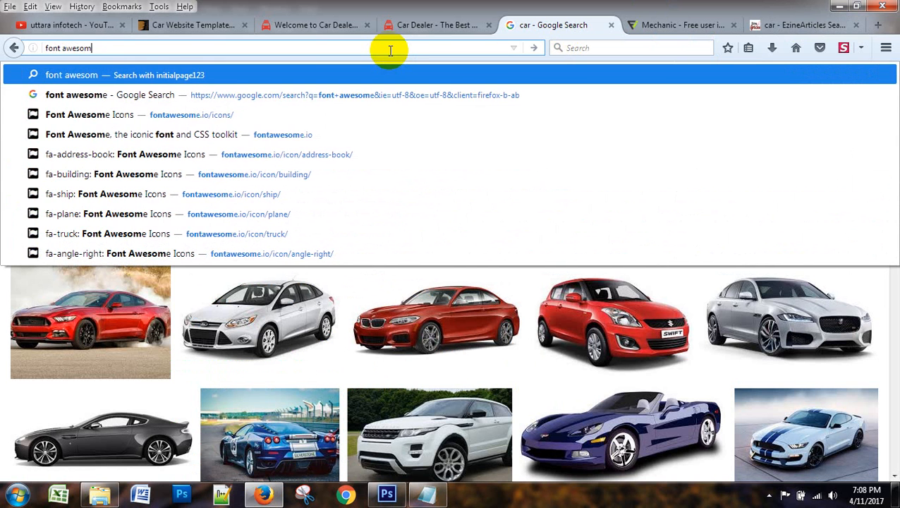
type("e ch")
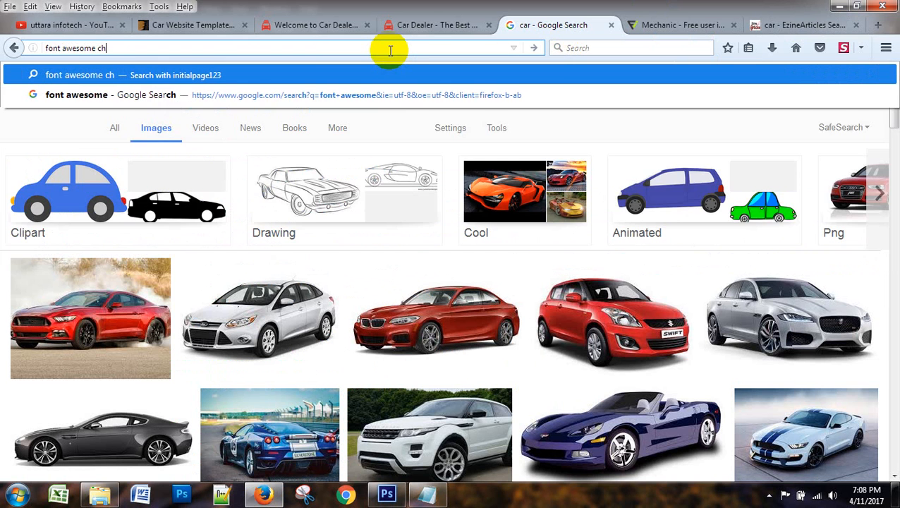
type("earsheet")
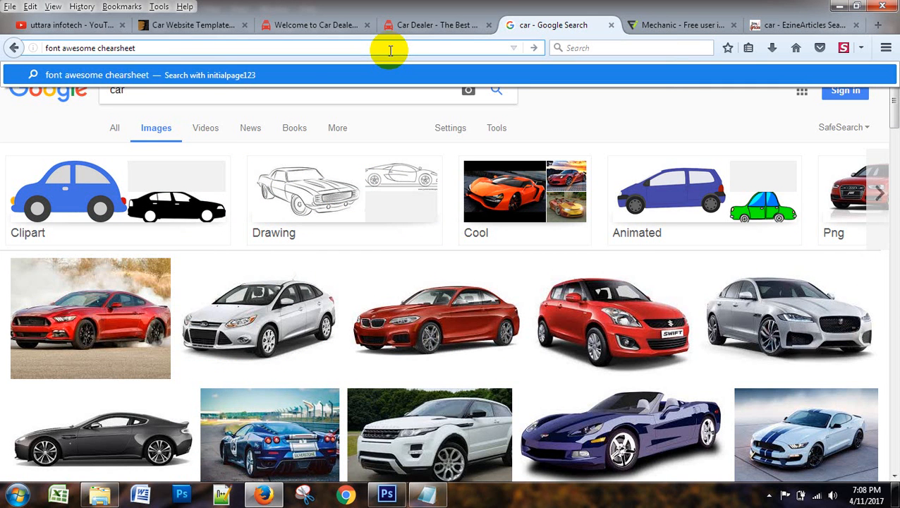
key("ctrl+a")
key("ctrl+c")
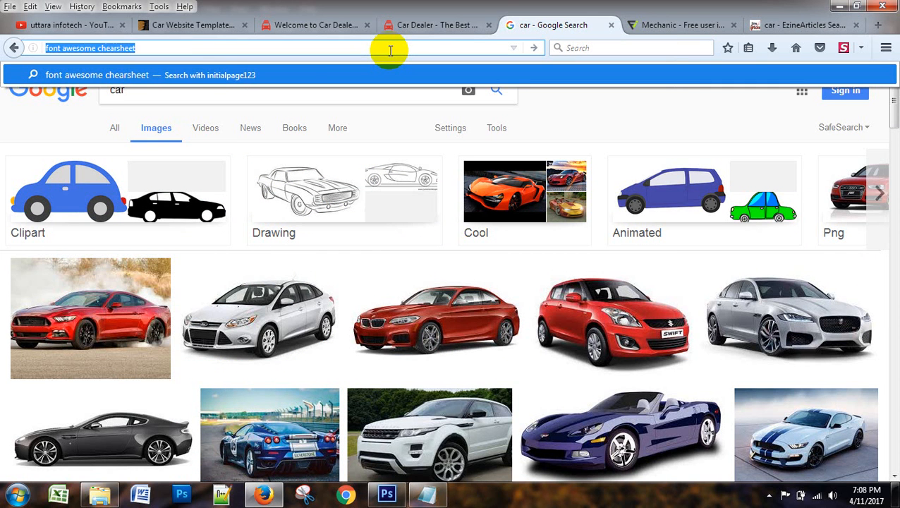
type("g")
key("Return")
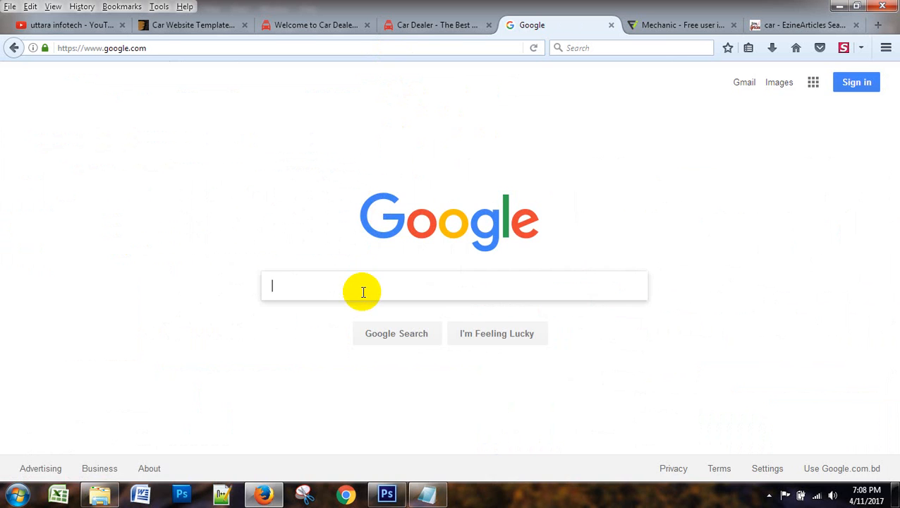
- Search Google for the copied phrase "font awesome chearsheet" and open the Font Awesome Cheatsheet page's icon list
key("ctrl+v")
key("Return")
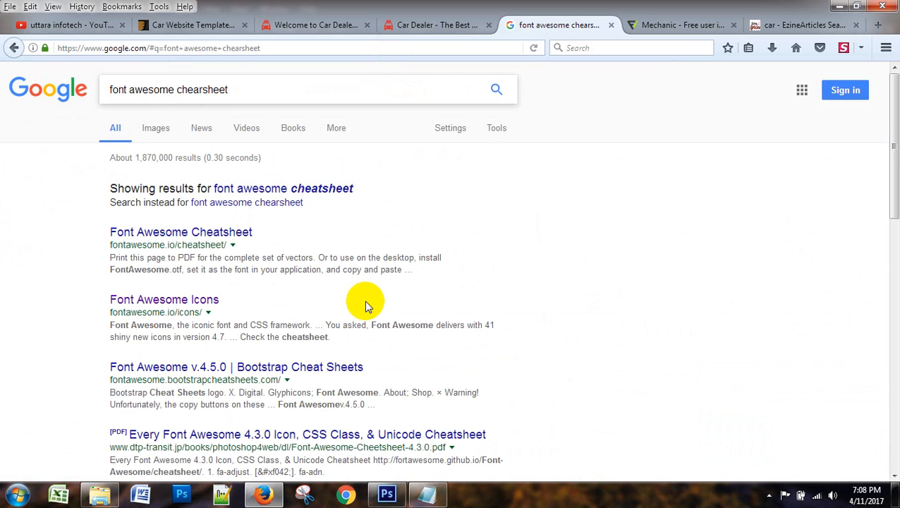
left_click(177, 231)
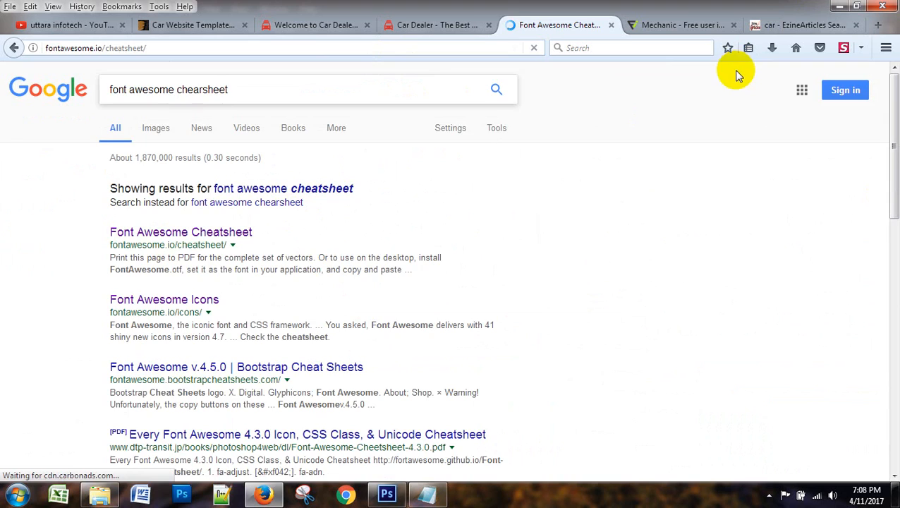
scroll(554, 280, "down", 3)
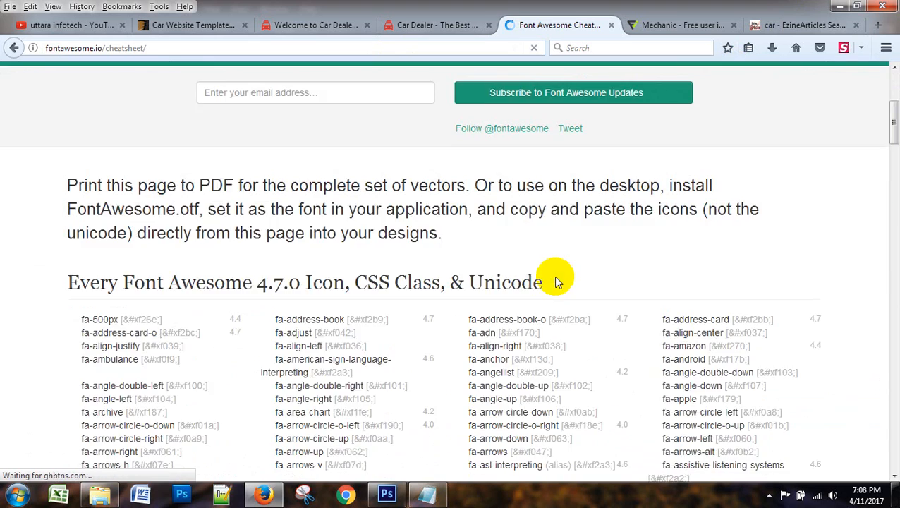
scroll(556, 282, "down", 5)
scroll(556, 281, "up", 5)
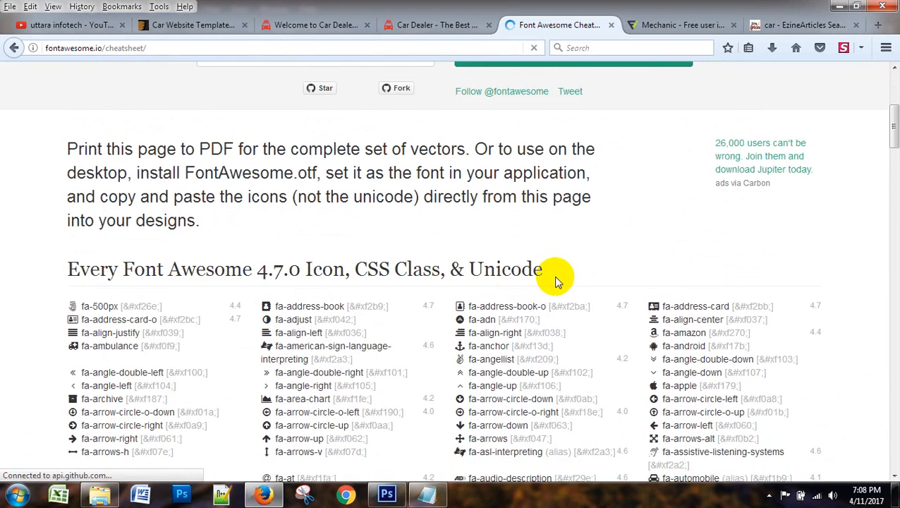
scroll(556, 282, "down", 2)
left_click(270, 314)
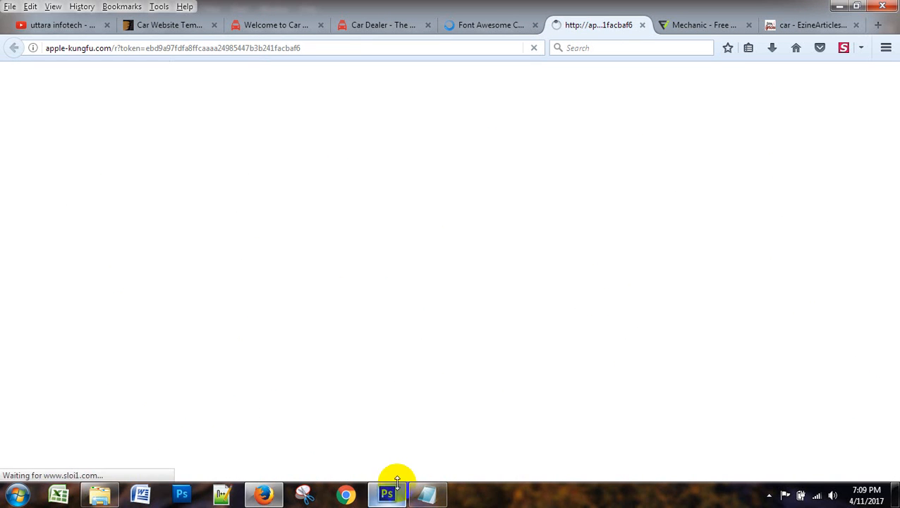
left_click(501, 27)
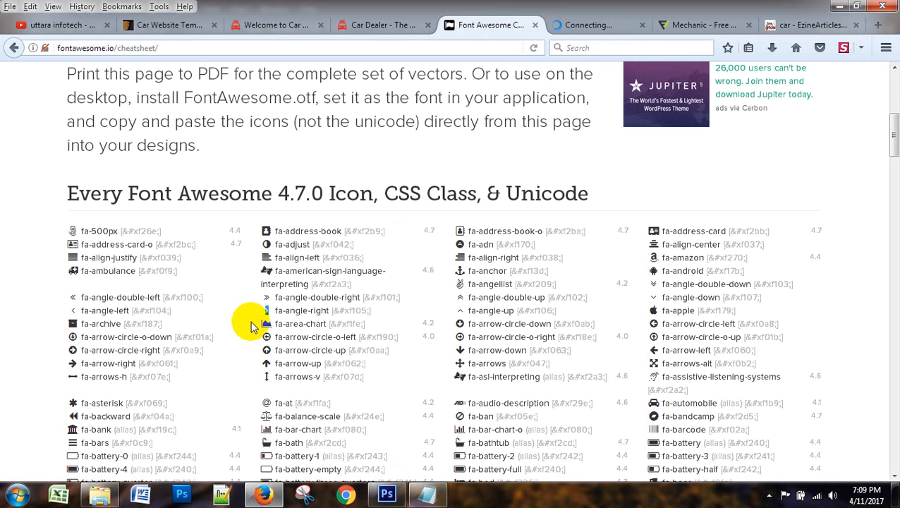
left_click(641, 25)
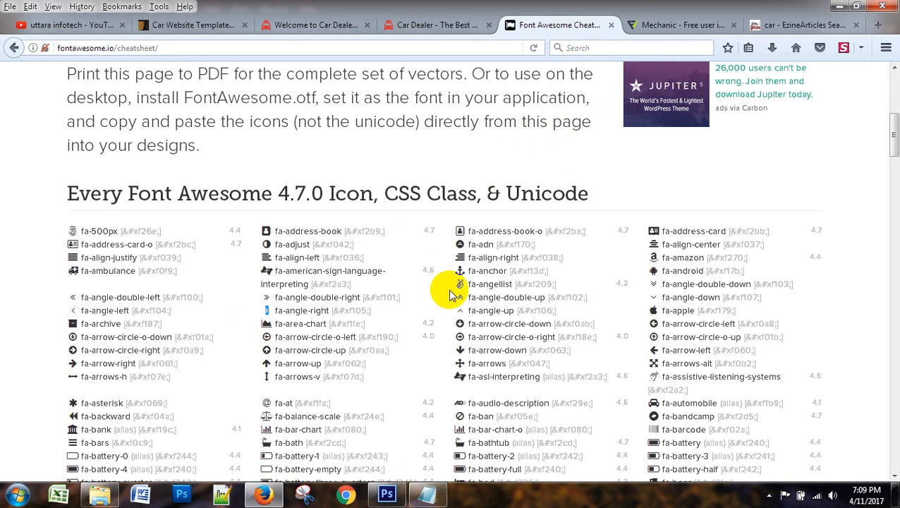
- Select and copy the fa-angle-right icon glyph in the Font Awesome cheatsheet
scroll(446, 287, "down", 2)
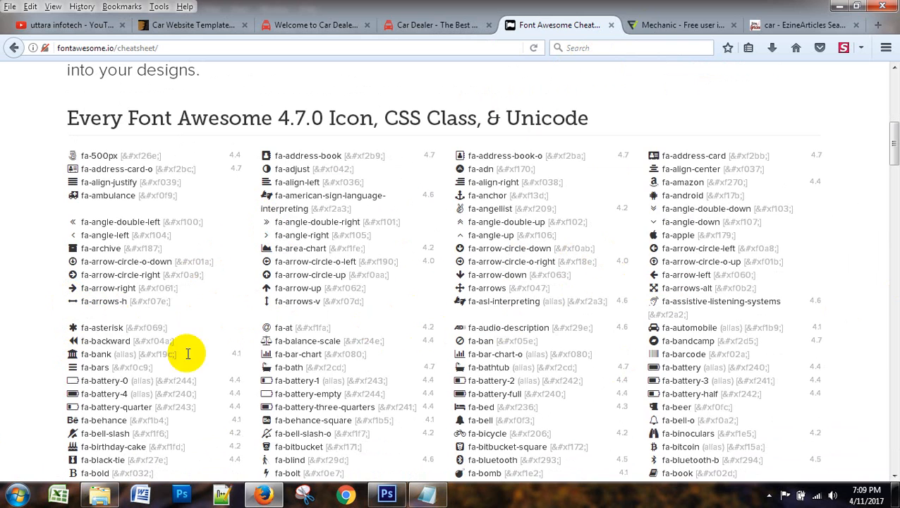
left_click(386, 494)
scroll(268, 269, "up", 4)
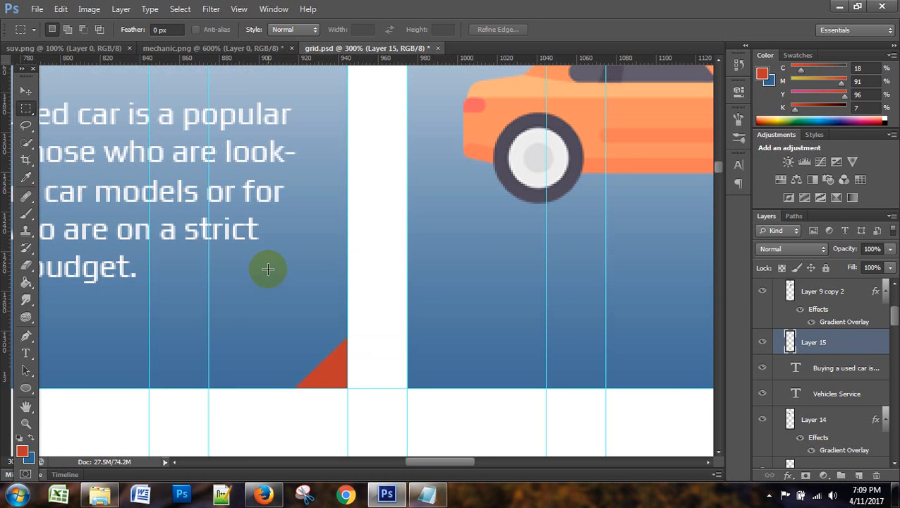
key("ctrl+minus")
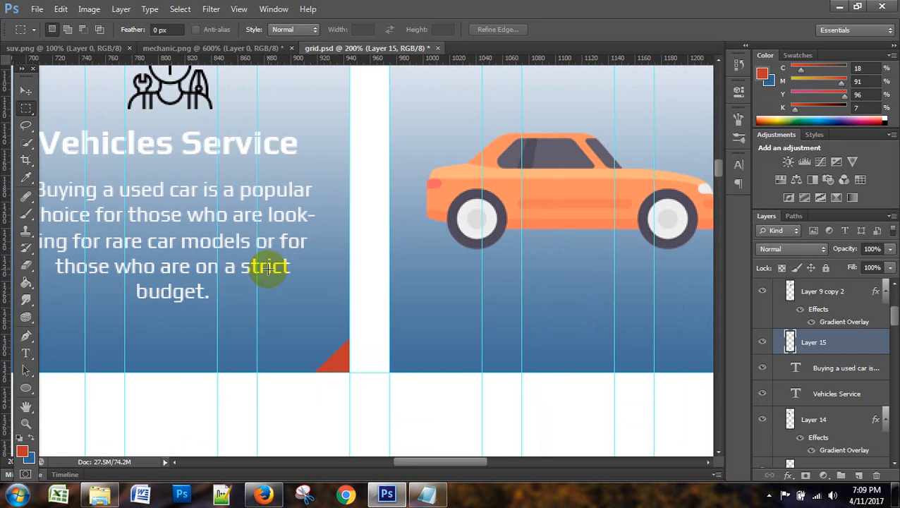
left_click(261, 495)
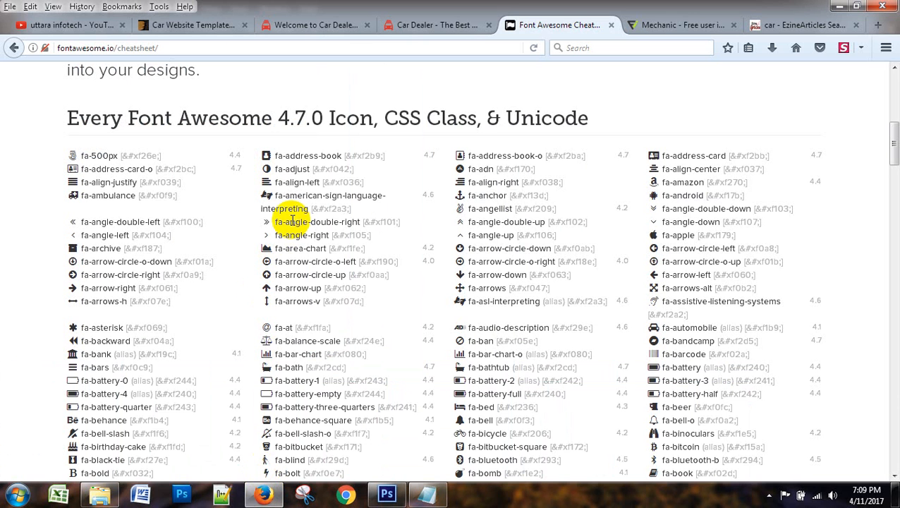
double_click(266, 237)
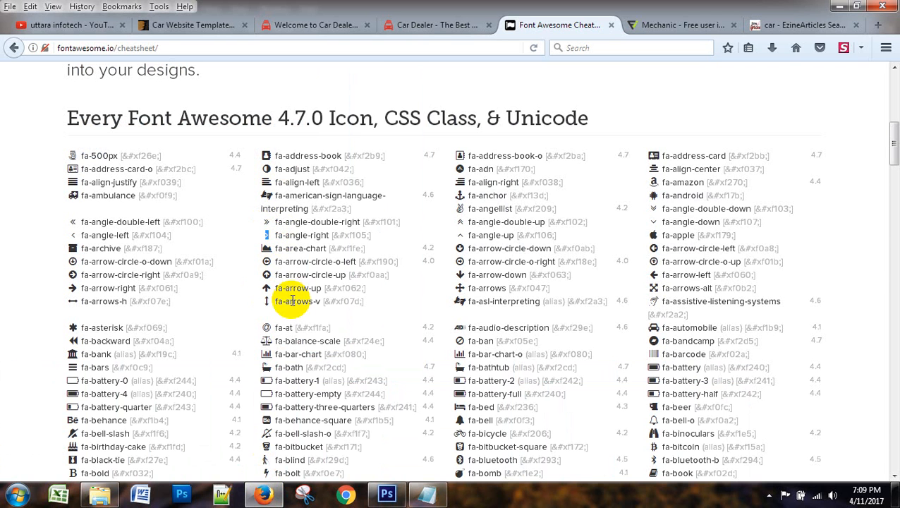
- Switch to Photoshop and paste the copied glyph as a new text layer on the Vehicles Service card's orange-red corner triangle
left_click(375, 502)
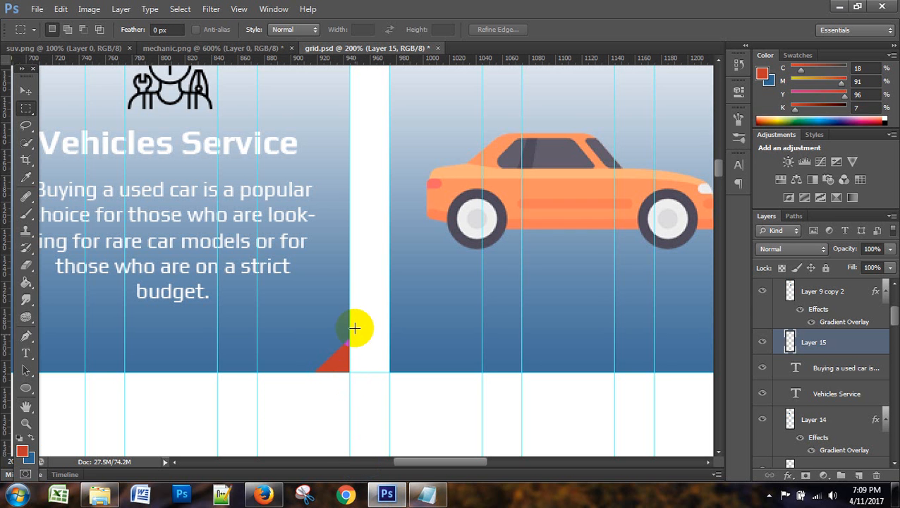
scroll(351, 325, "down", 1)
left_click(22, 356)
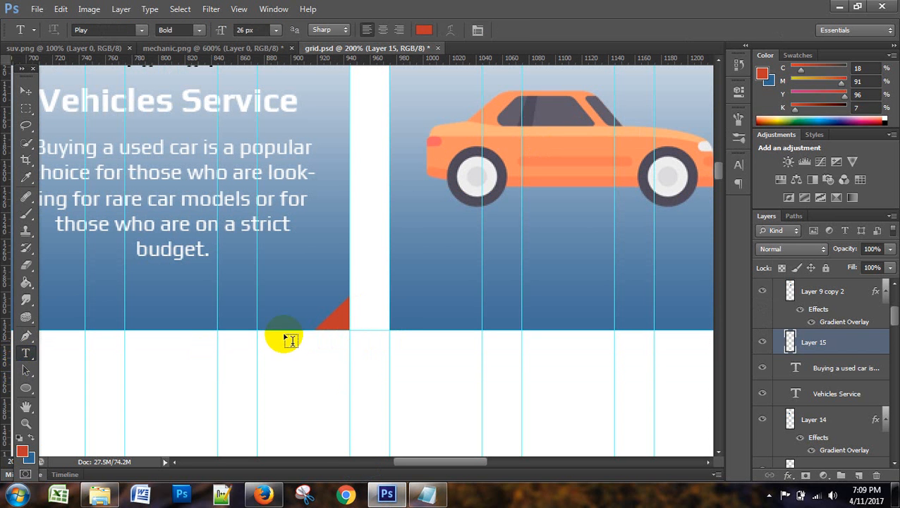
left_click(338, 324)
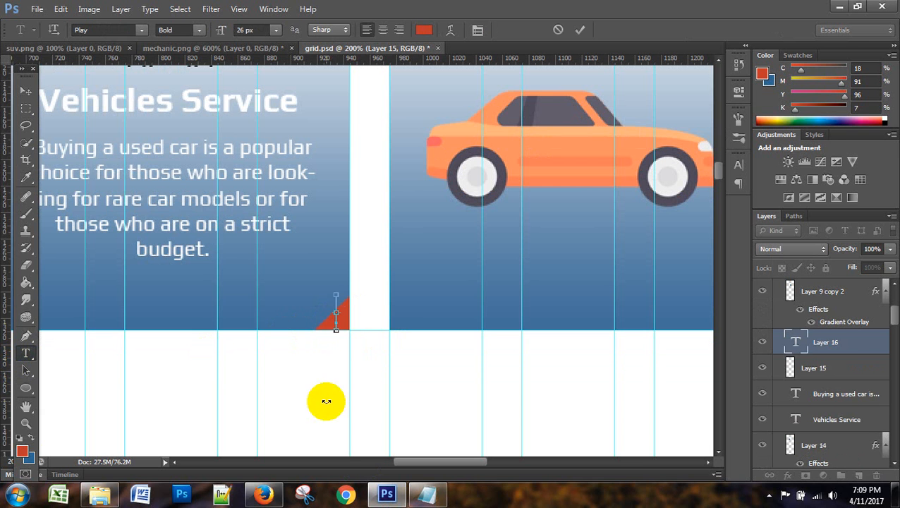
key("ctrl+v")
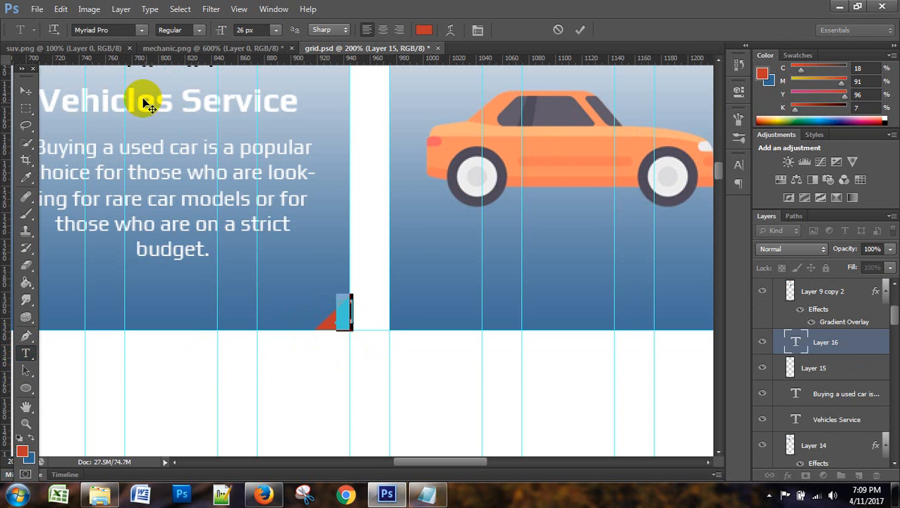
- Set the pasted glyph's text colour to white (fff)
left_click(424, 28)
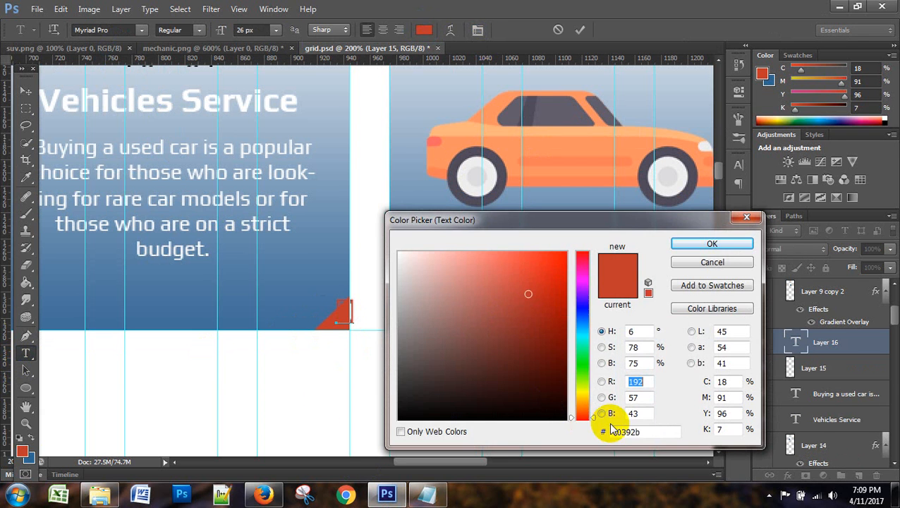
left_click_drag(639, 427, 587, 429)
type("ffffff")
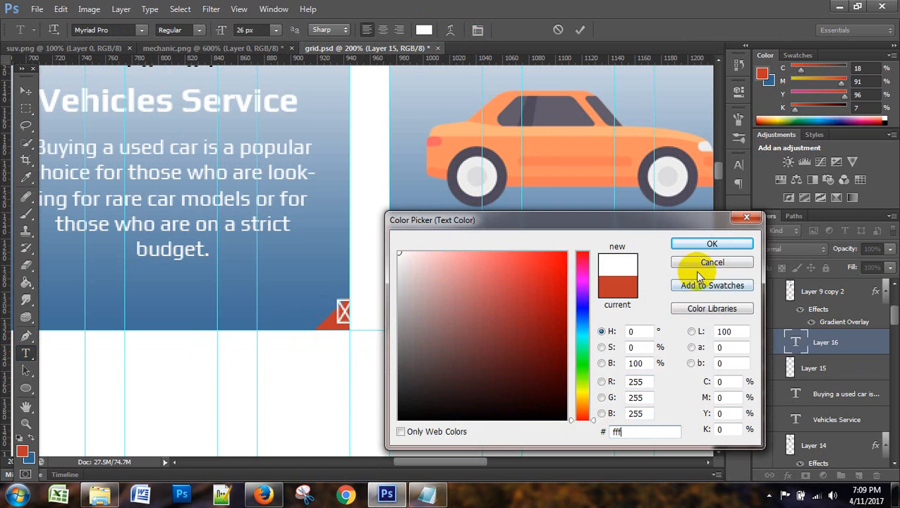
left_click(711, 243)
- Set the glyph's font to FontAwesome and its size to 18 px
left_click(92, 29)
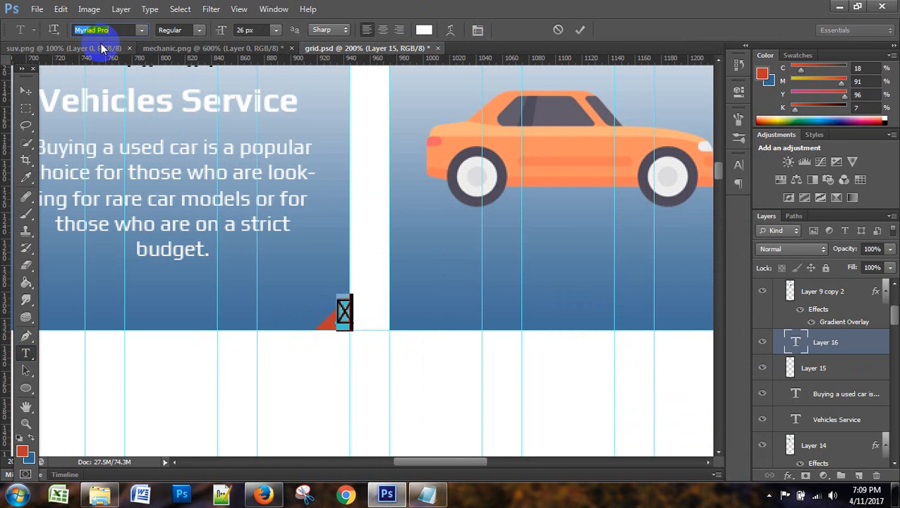
type("FontAwesome")
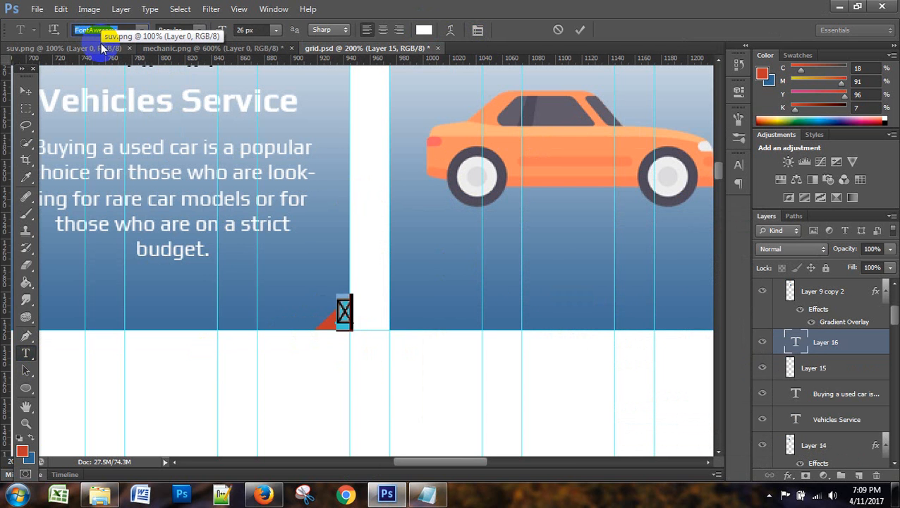
key("Return")
left_click(243, 30)
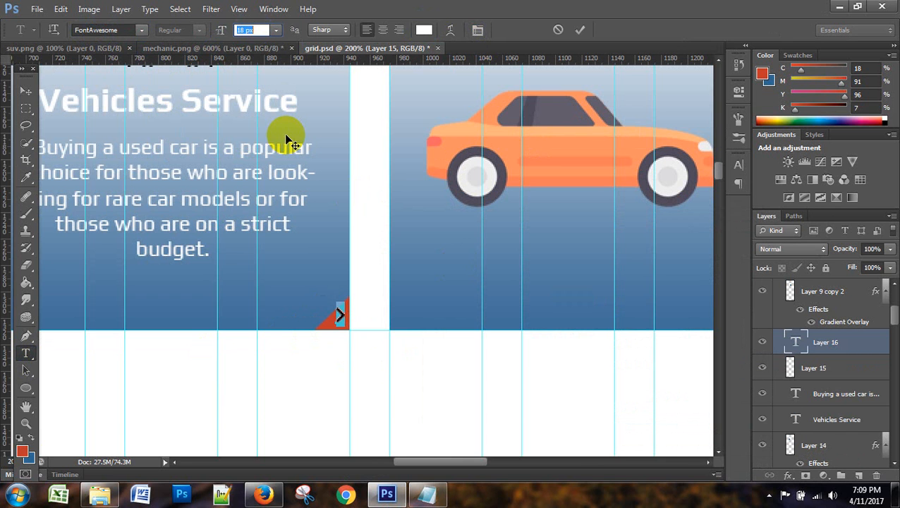
- Position the white angle icon inside the orange-red corner triangle with the Move tool, nudging it into place
left_click(26, 91)
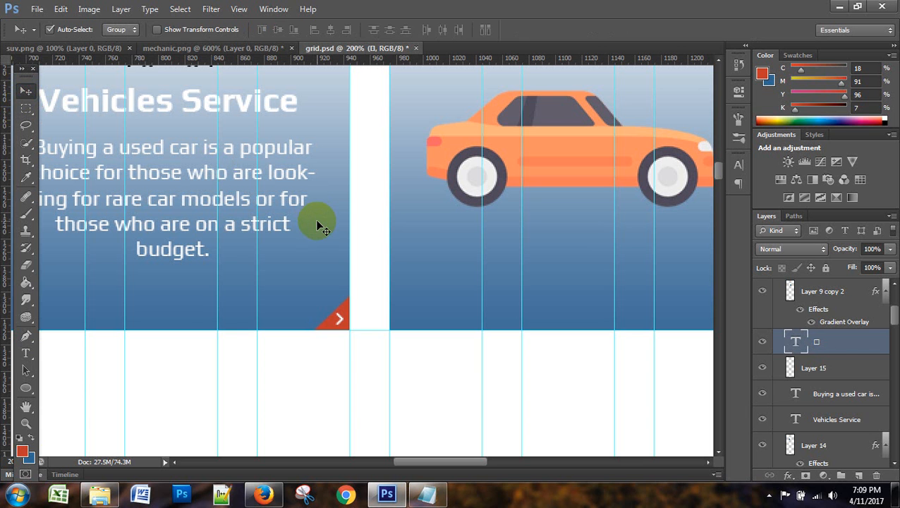
key("Right")
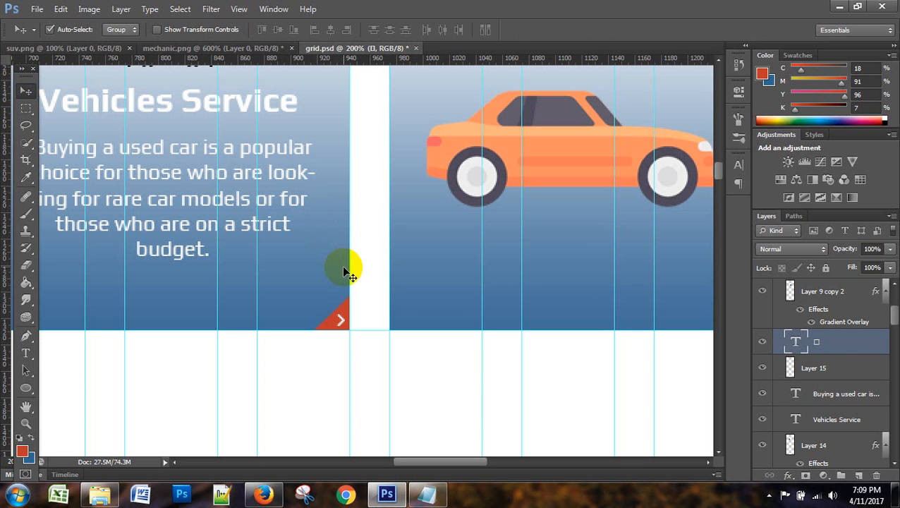
key("Left")
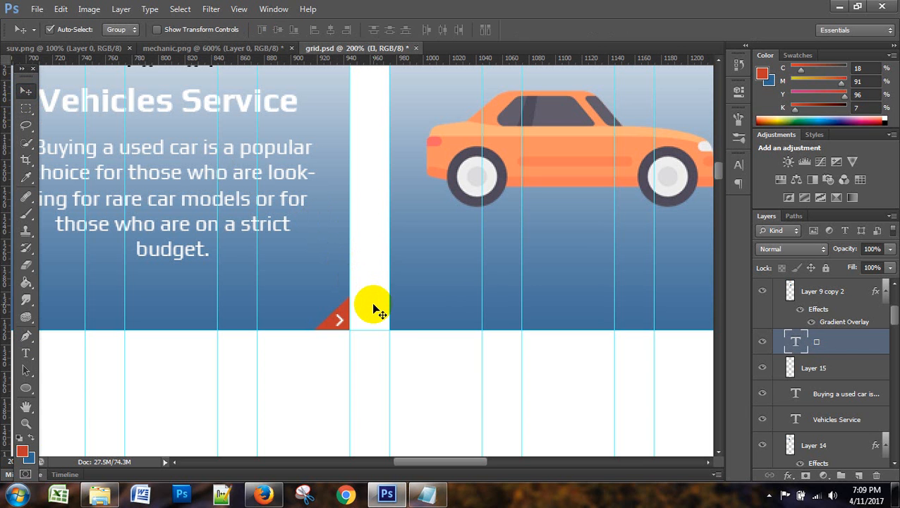
- On Layer 15, draw a closed Pen path about 30 px wide and 28 px tall around the corner triangle and convert it to a selection
key("ctrl+plus")
key("ctrl+plus")
scroll(321, 323, "down", 2)
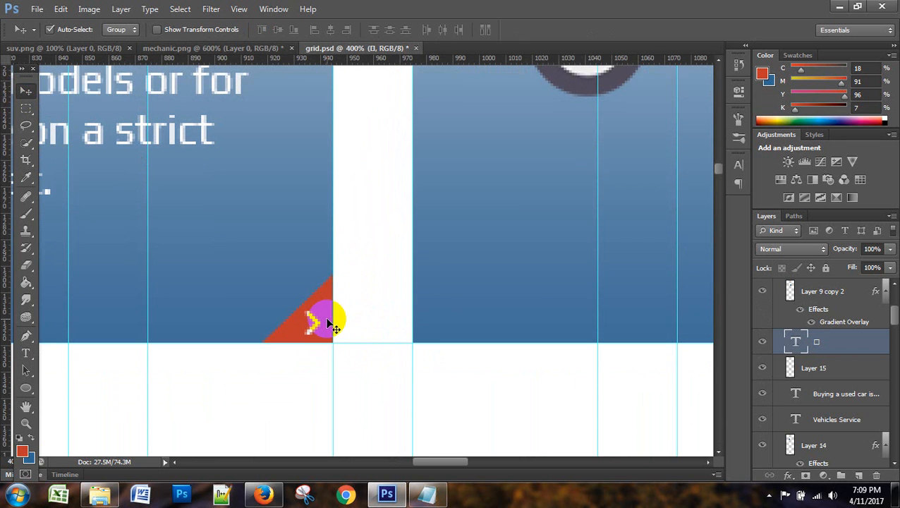
scroll(328, 323, "down", 2)
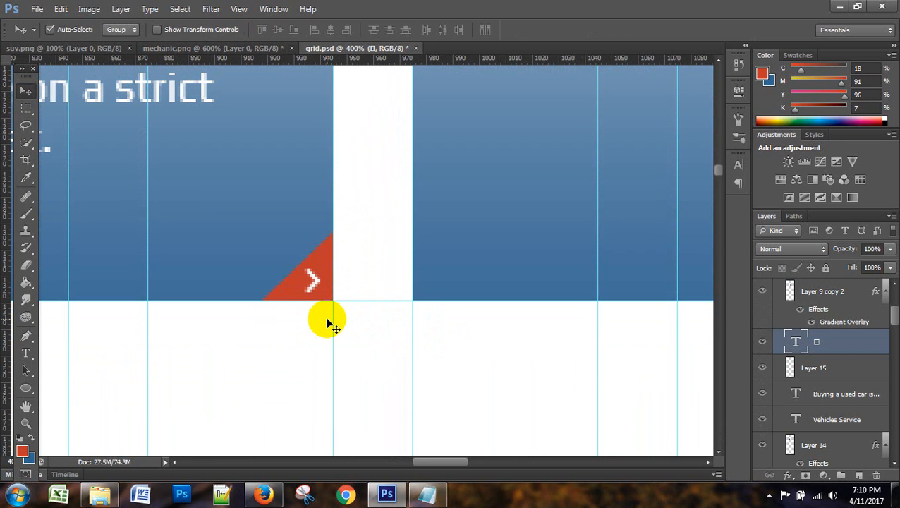
key("ctrl+plus")
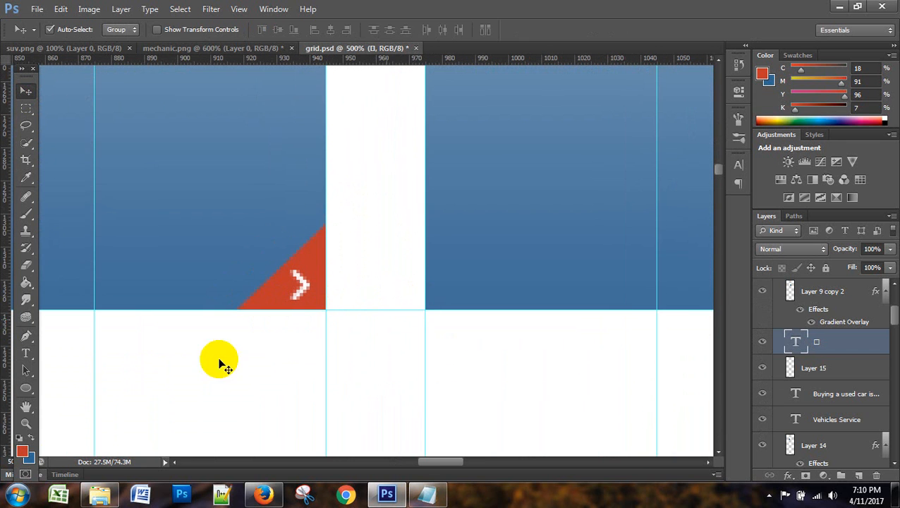
left_click(26, 336)
left_click(776, 376)
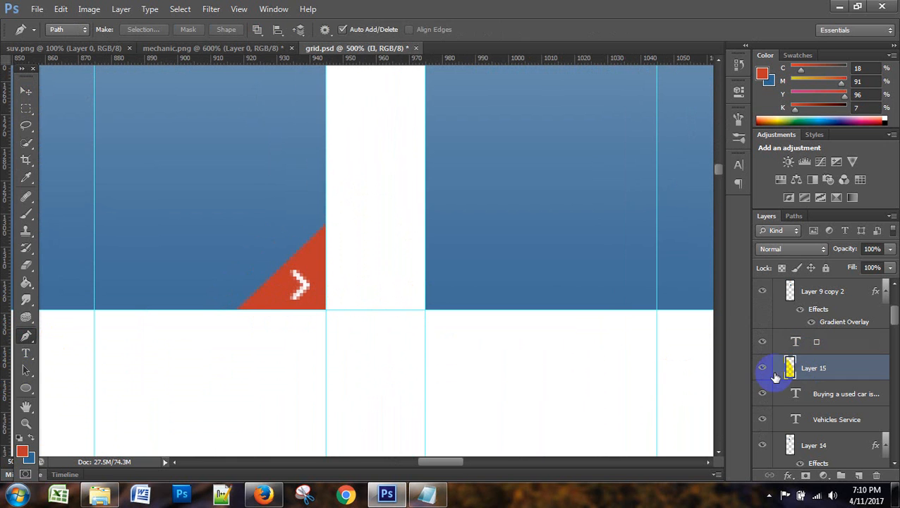
left_click(763, 368)
left_click(762, 367)
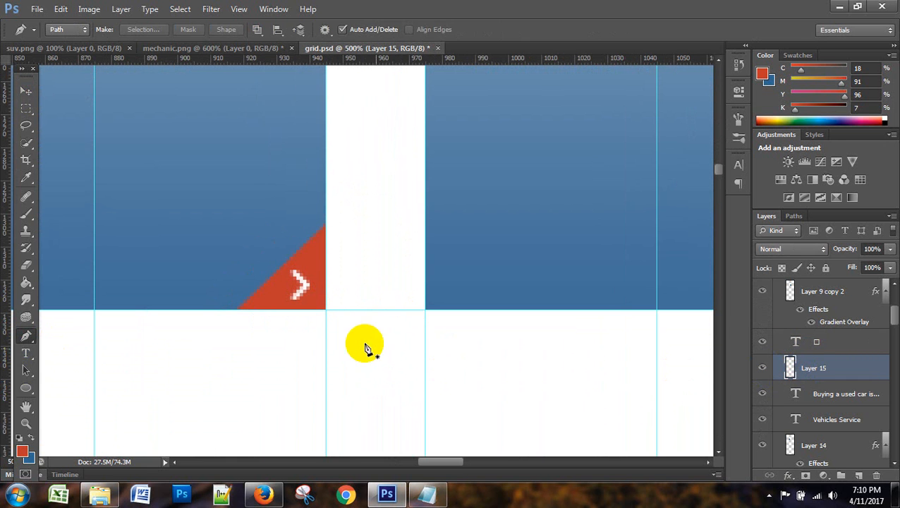
left_click(227, 309)
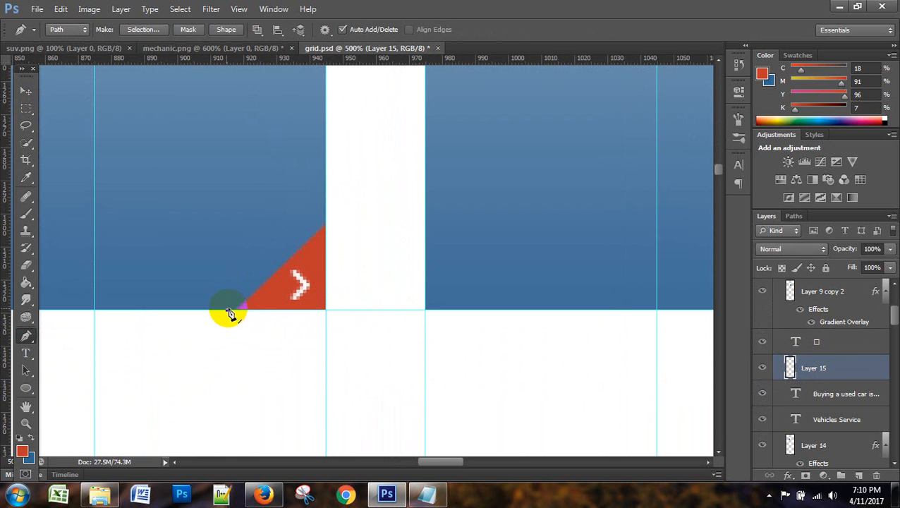
left_click(327, 218)
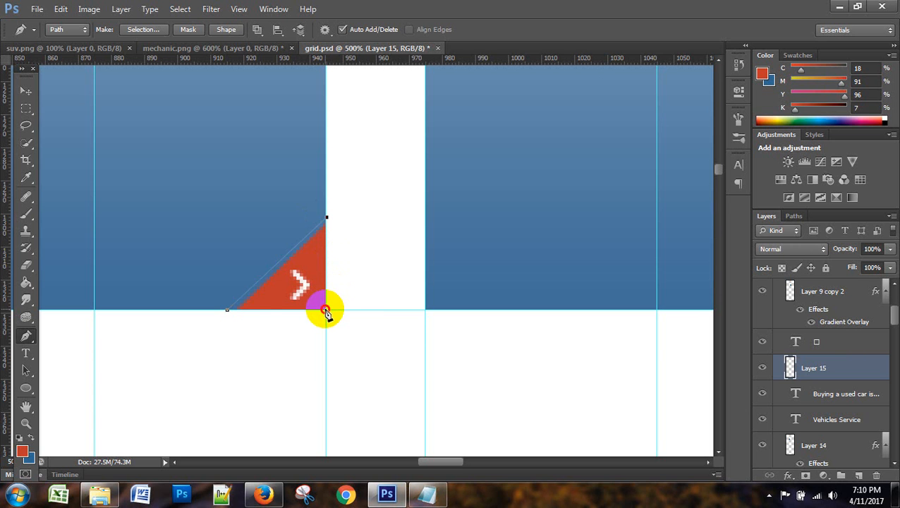
left_click(325, 311)
left_click(227, 310)
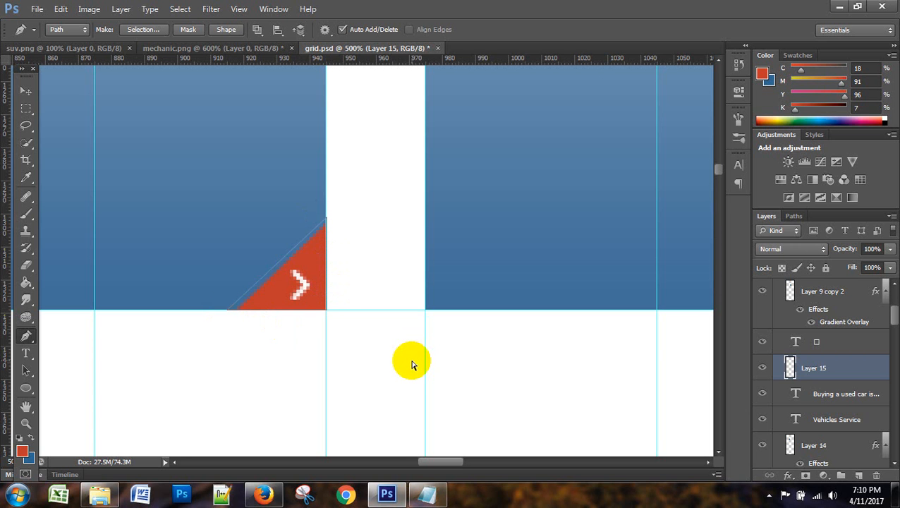
key("ctrl+Return")
- Fill the enlarged triangular selection on Layer 15 with the orange-red foreground colour using the Paint Bucket, and deselect it
left_click(26, 282)
left_click(296, 283)
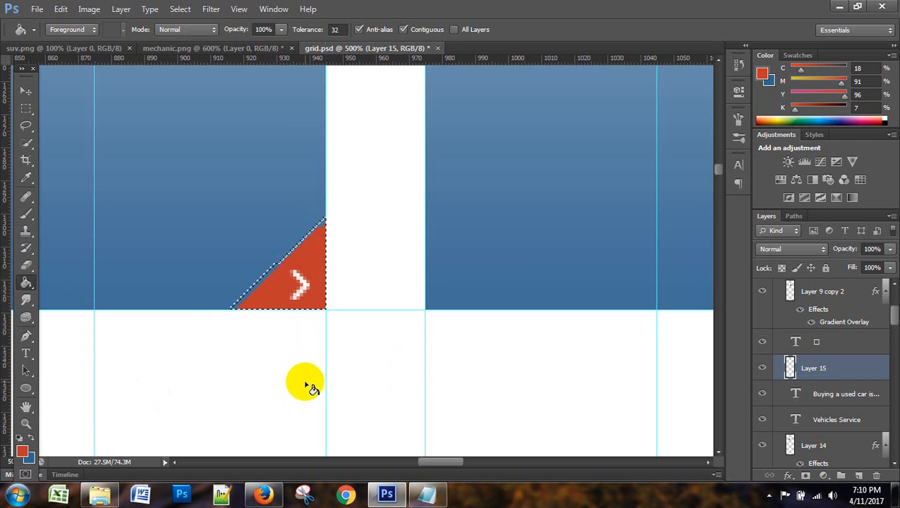
left_click(266, 279)
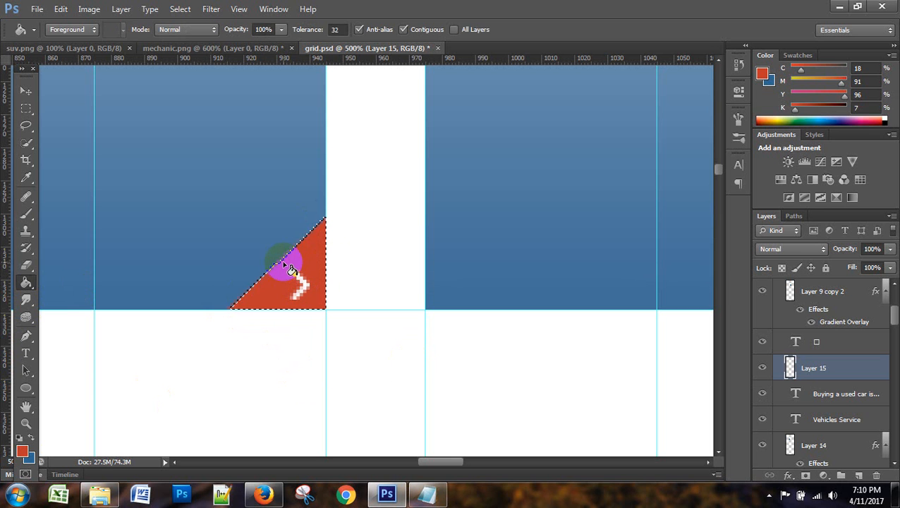
left_click(25, 108)
left_click(157, 143)
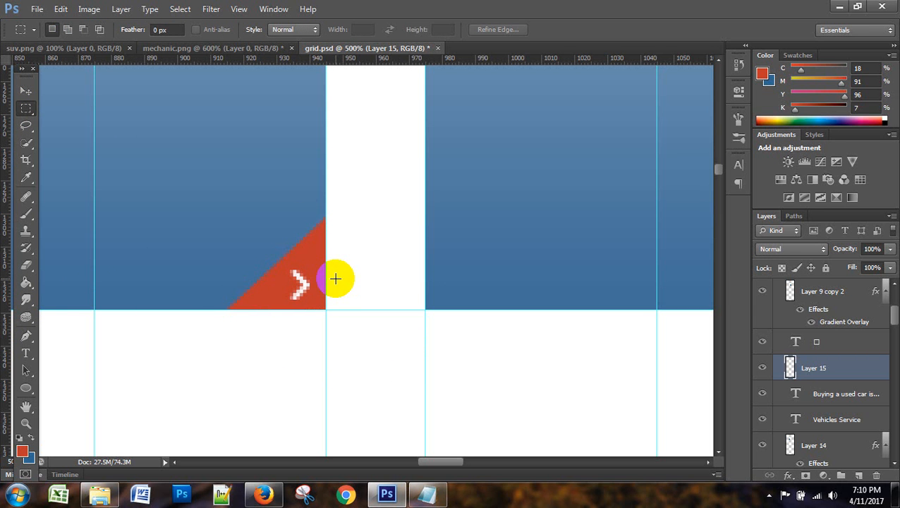
- Hide the guides and check the orange-red corner triangle on the Vehicles Service card up close
scroll(336, 282, "down", 3)
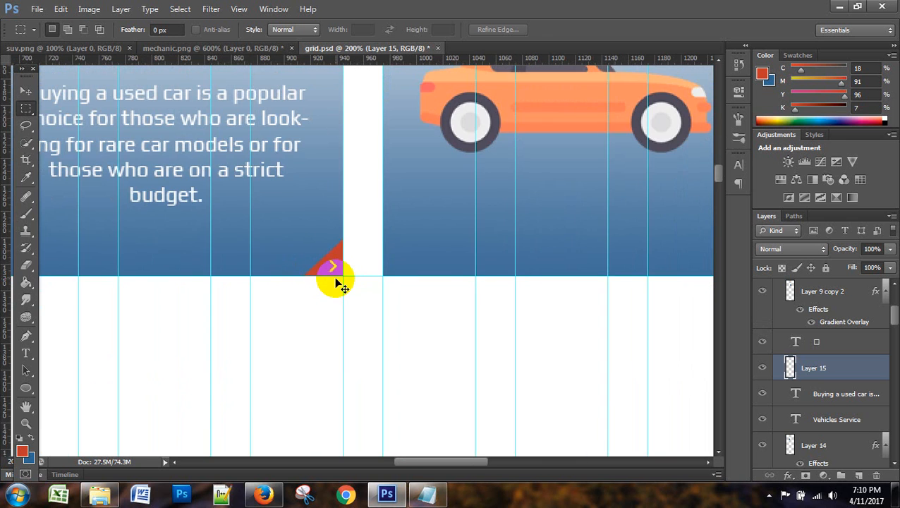
scroll(337, 283, "down", 1)
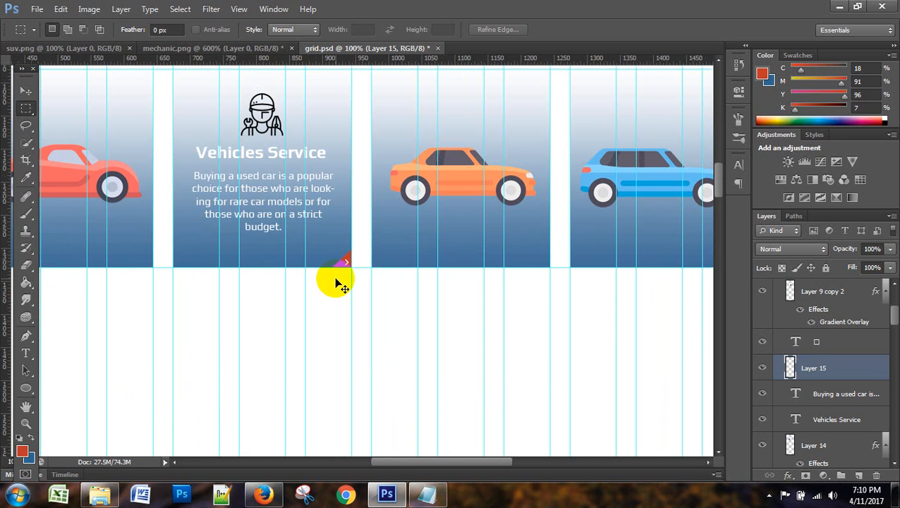
key("ctrl+semicolon")
scroll(336, 283, "up", 3)
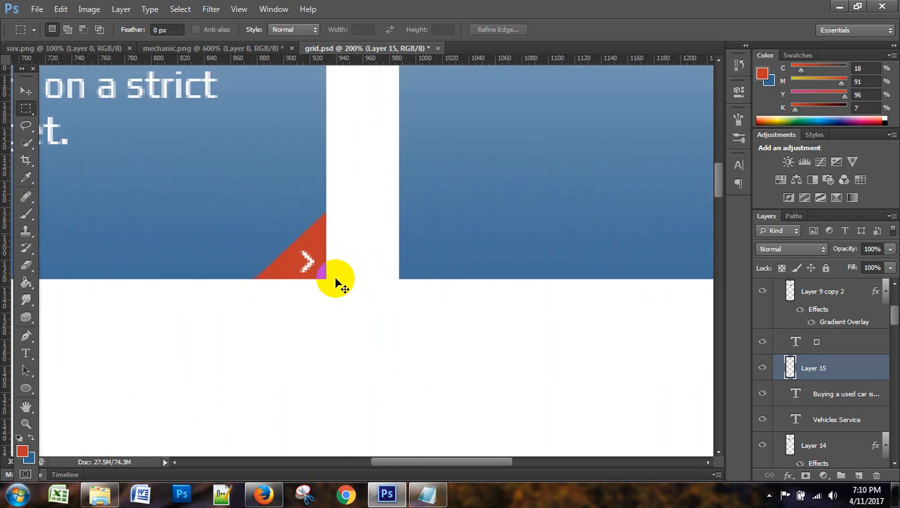
scroll(337, 282, "down", 3)
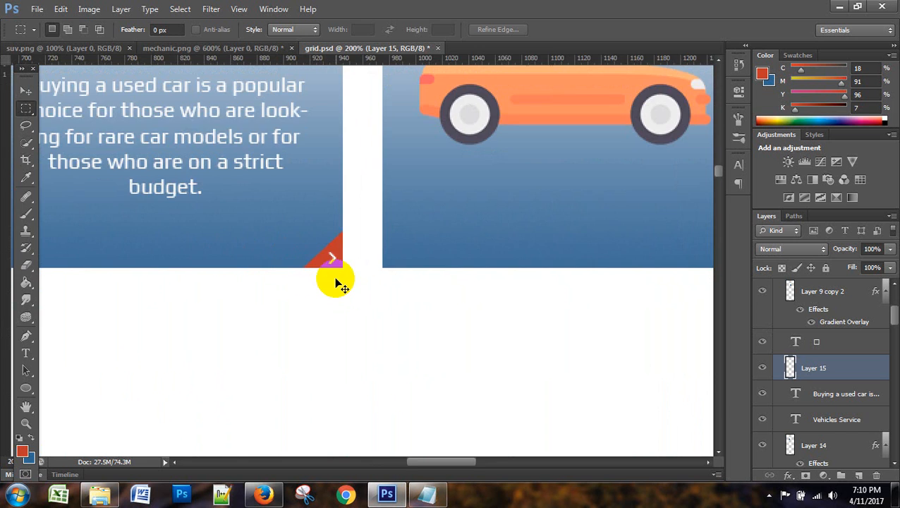
scroll(315, 287, "up", 2)
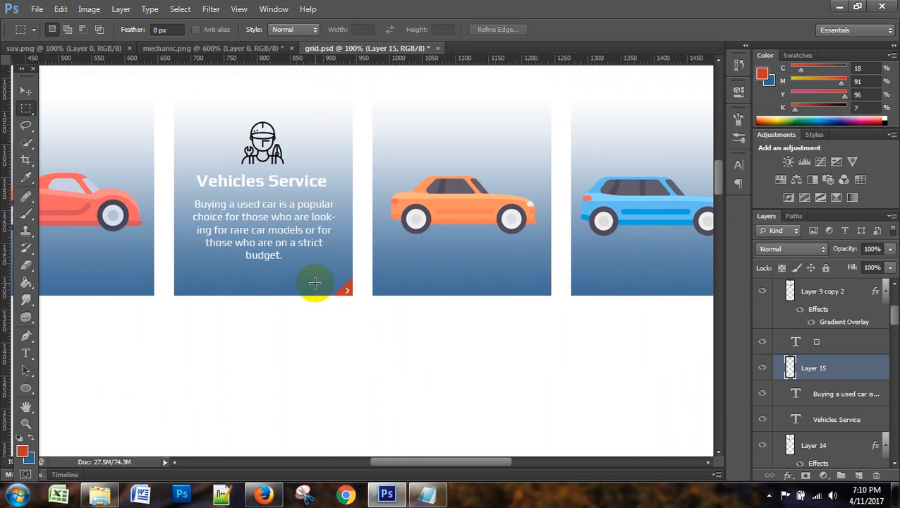
- Review the row of car cards together with the contact cards and banner above it
left_click_drag(413, 467, 390, 467)
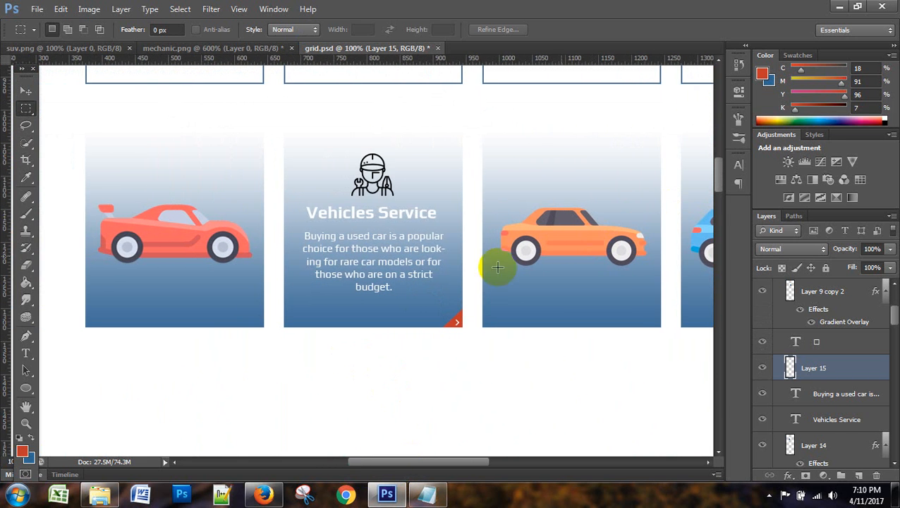
left_click_drag(418, 468, 452, 470)
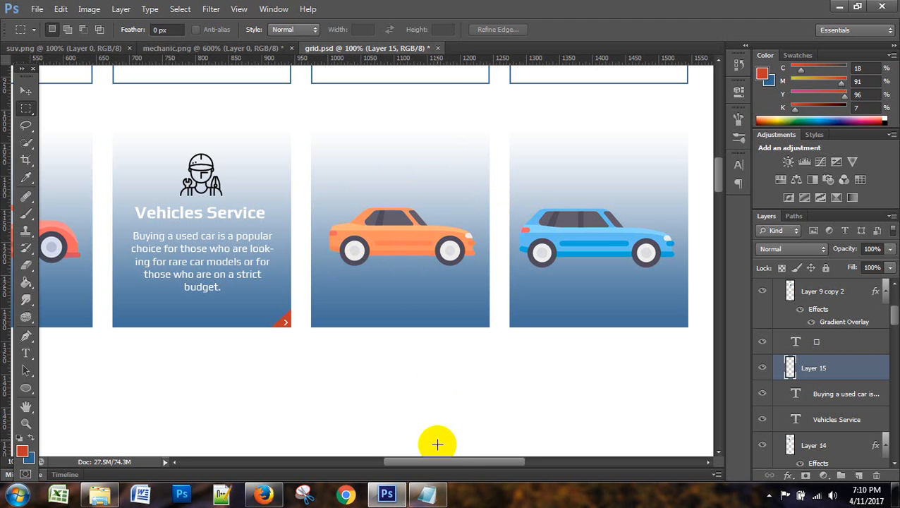
left_click_drag(455, 463, 413, 462)
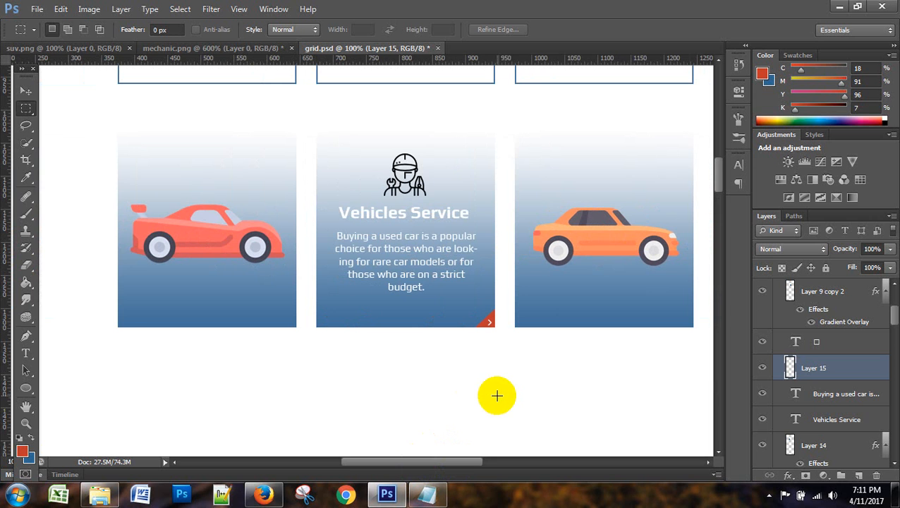
left_click_drag(428, 462, 457, 461)
scroll(479, 380, "up", 5)
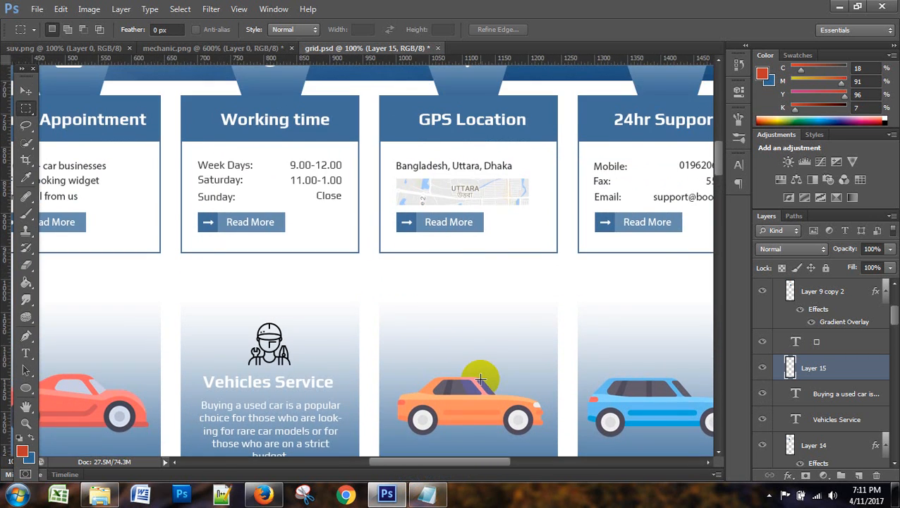
key("ctrl+minus")
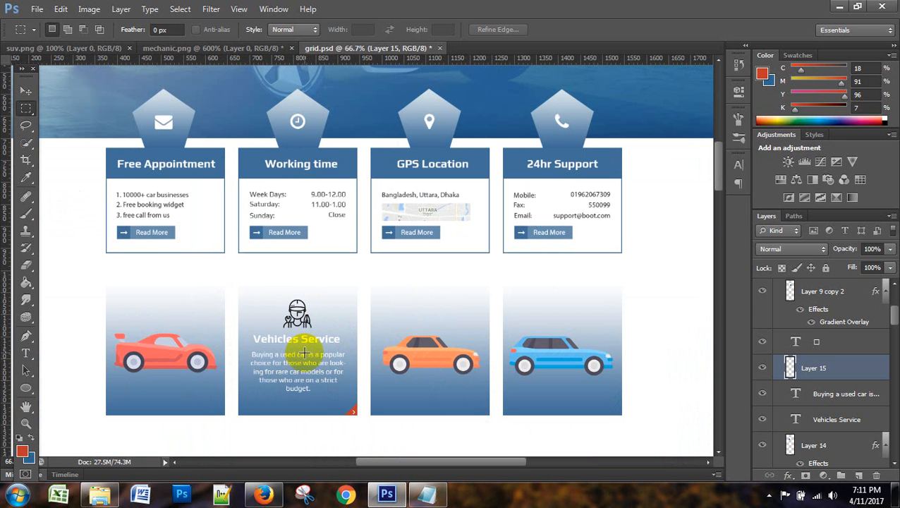
scroll(310, 345, "up", 3)
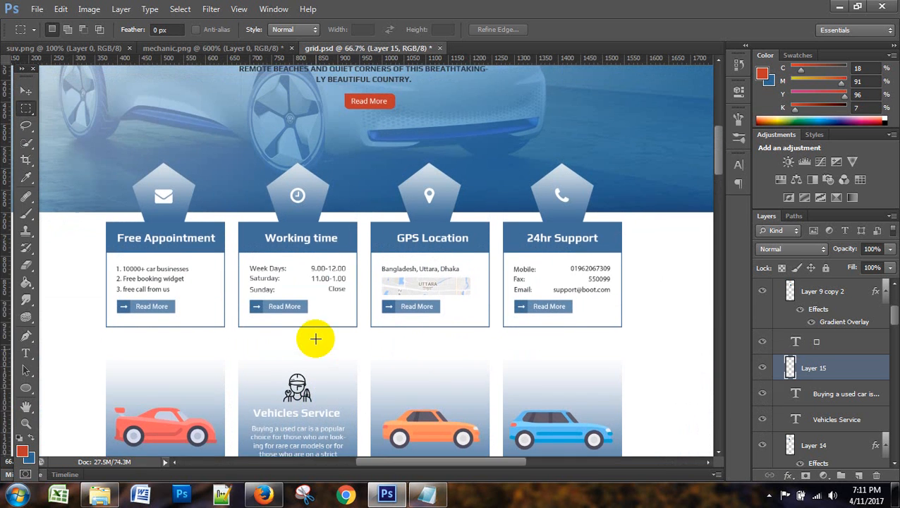
scroll(317, 335, "up", 6)
scroll(321, 337, "down", 10)
scroll(322, 338, "down", 2)
scroll(326, 341, "up", 2)
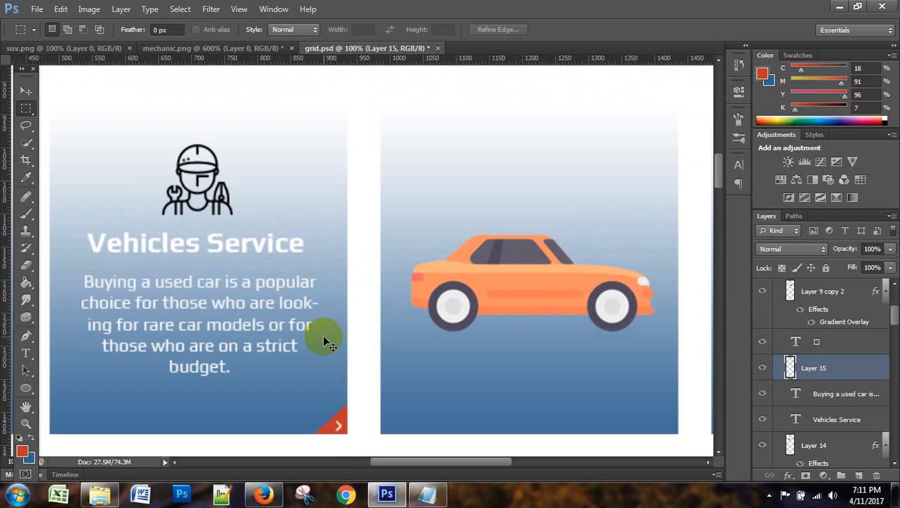
scroll(324, 340, "down", 2)
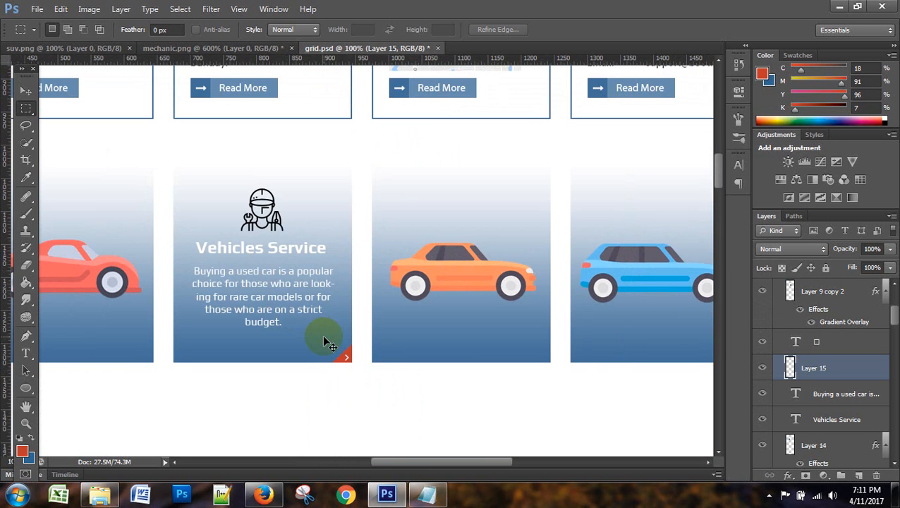
left_click_drag(403, 462, 390, 468)
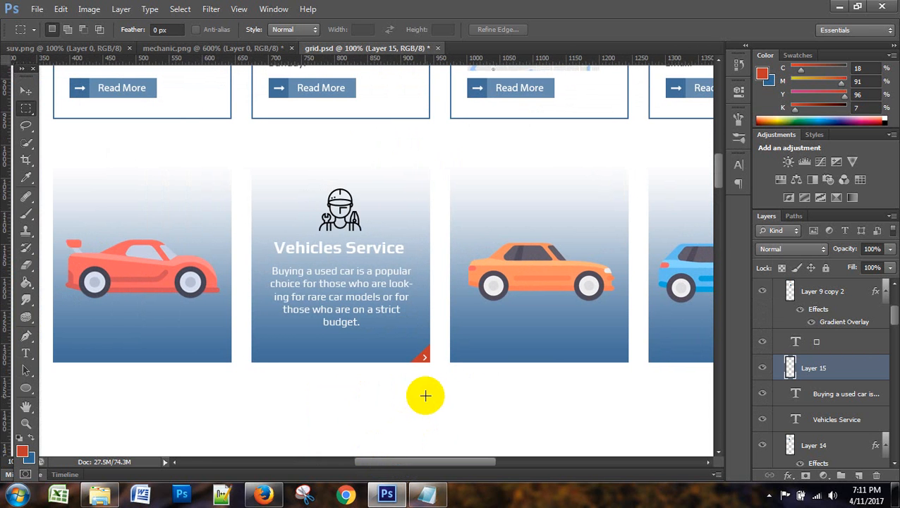
scroll(423, 397, "up", 2)
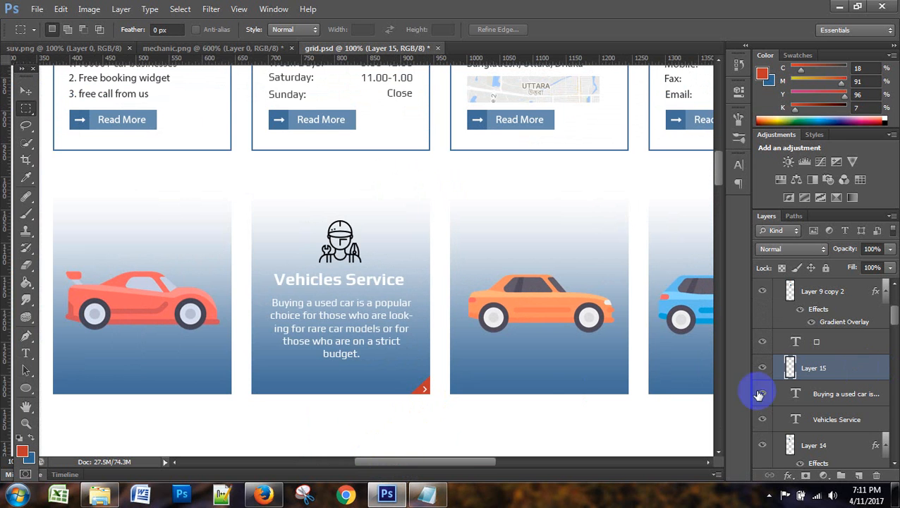
left_click_drag(453, 461, 491, 473)
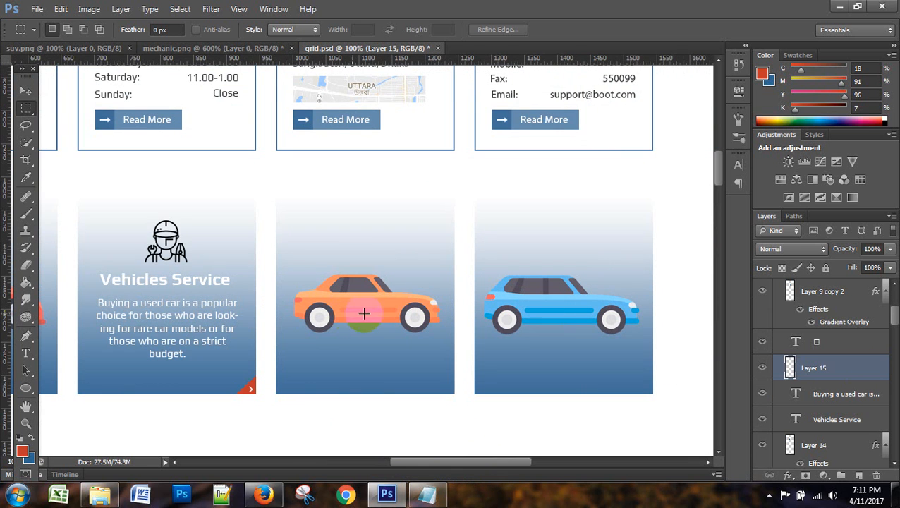
left_click_drag(437, 469, 411, 469)
left_click_drag(469, 467, 452, 466)
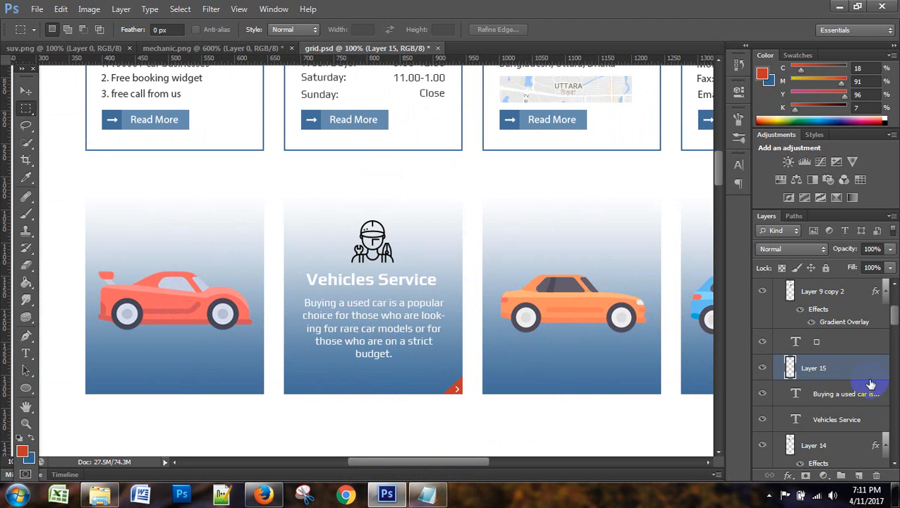
- Select the angle icon, Layer 15, the "Buying a used car is" paragraph and the Vehicles Service title layers together, dismissing the news pop-up
scroll(849, 368, "up", 3)
scroll(849, 367, "down", 6)
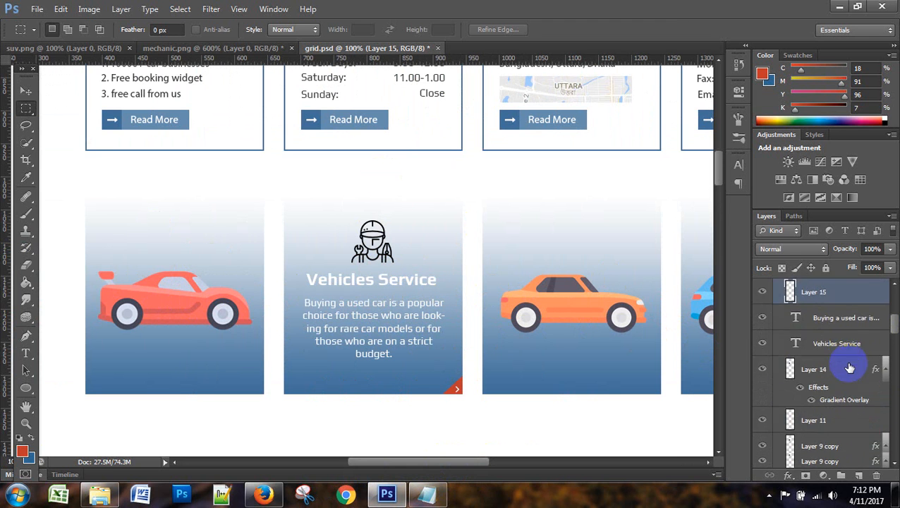
left_click(834, 339, "shift")
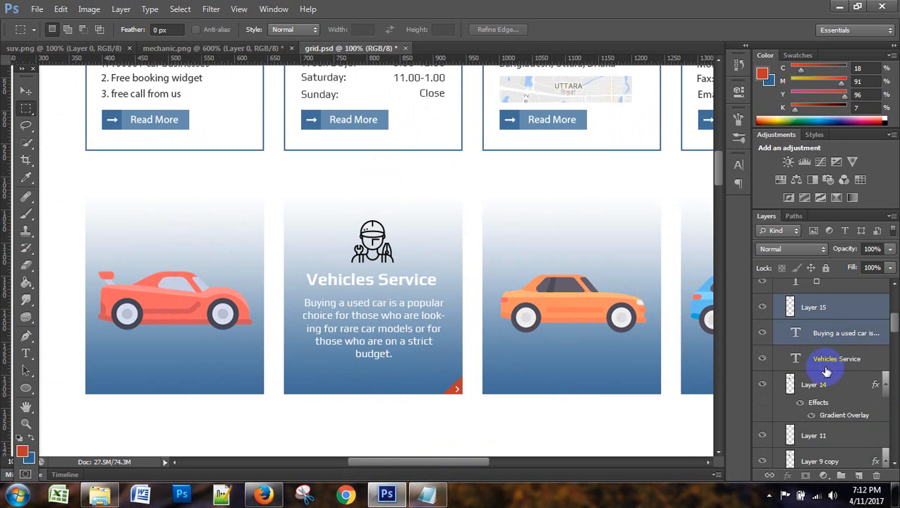
scroll(831, 371, "up", 2)
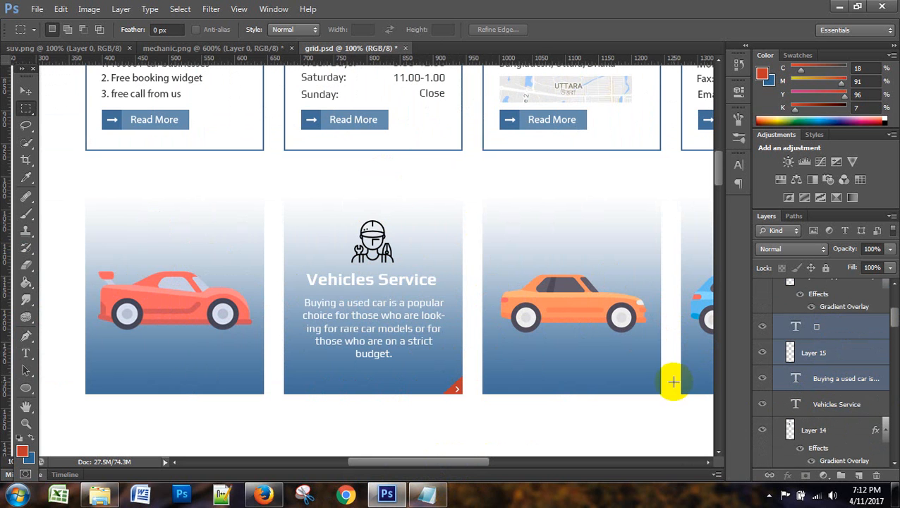
scroll(834, 428, "down", 1)
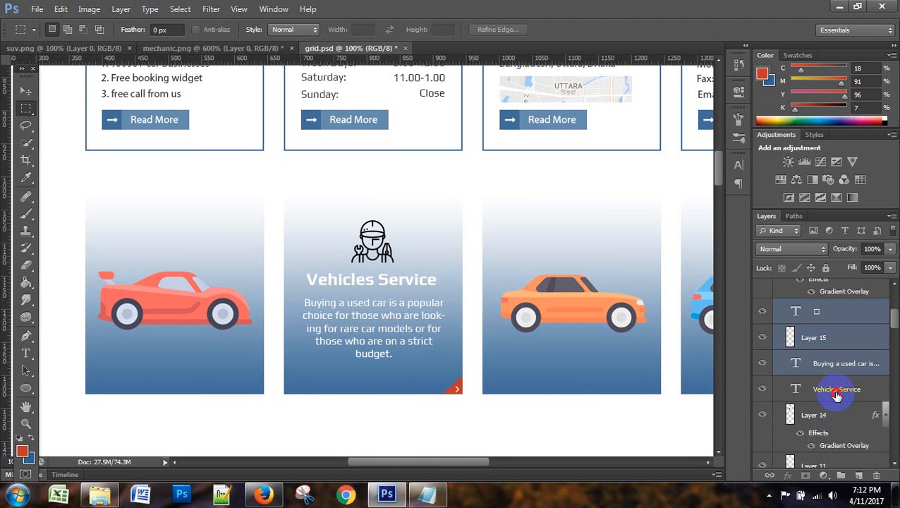
left_click(835, 390, "ctrl")
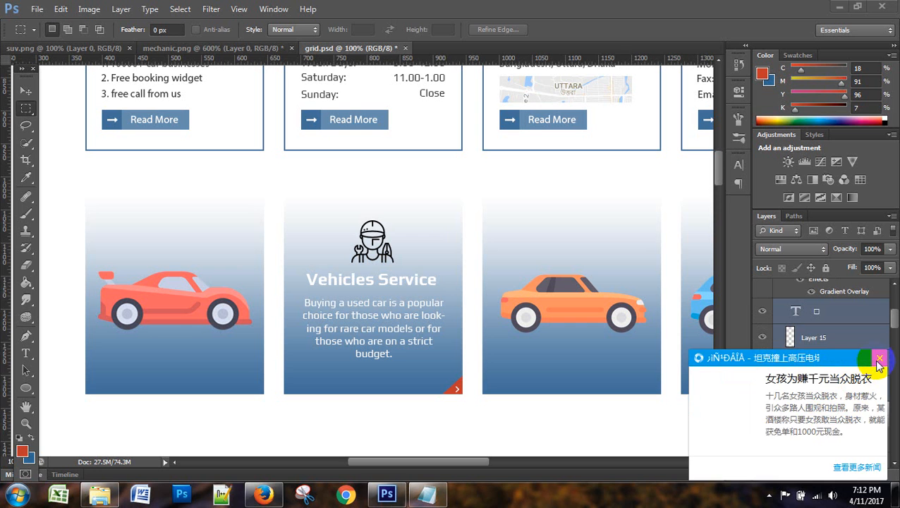
left_click(878, 360)
- Toggle the visibility of Layer 14 to check what it holds, and take it out of the layer selection
left_click(768, 415)
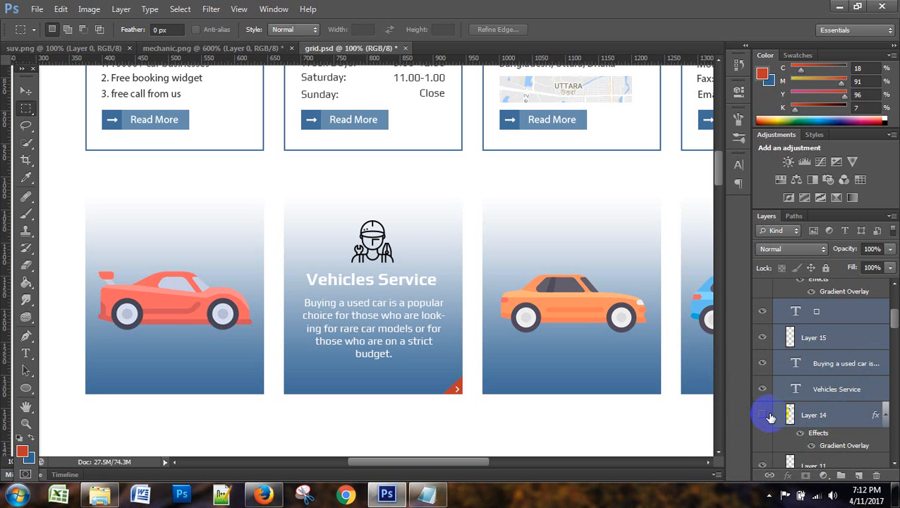
left_click(768, 416)
left_click(769, 416)
left_click(769, 416)
left_click(769, 417)
left_click(769, 416)
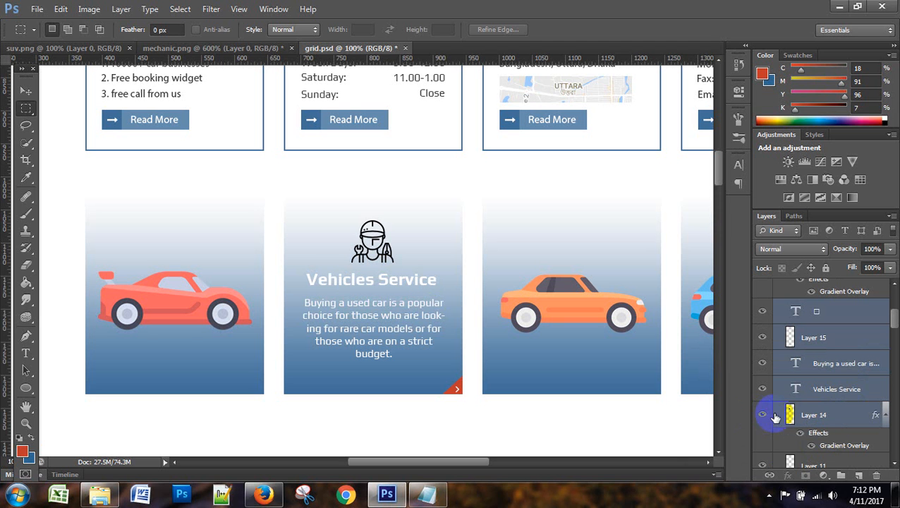
left_click(830, 413, "ctrl")
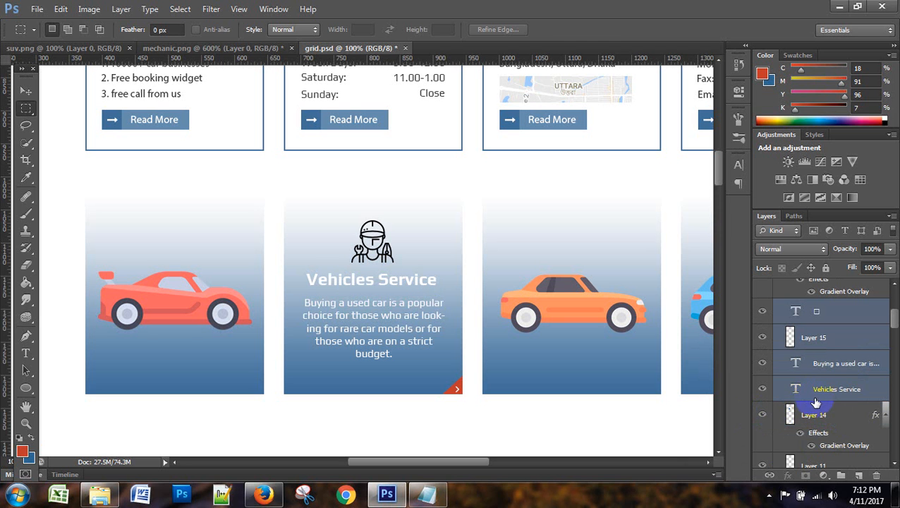
- Identify the parts of the card by toggling the visibility of Layer 14, Layer 15 and Layer 9 copy 2
scroll(816, 402, "down", 3)
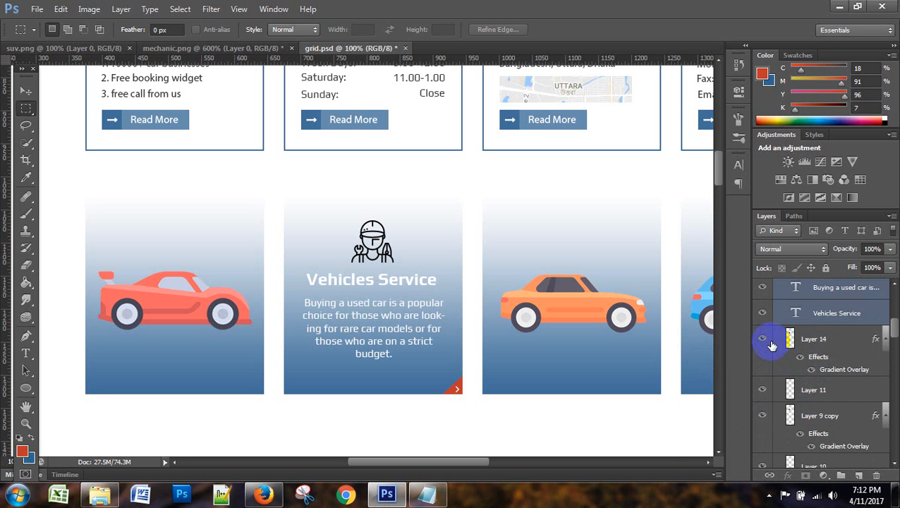
left_click(763, 340)
left_click(762, 340)
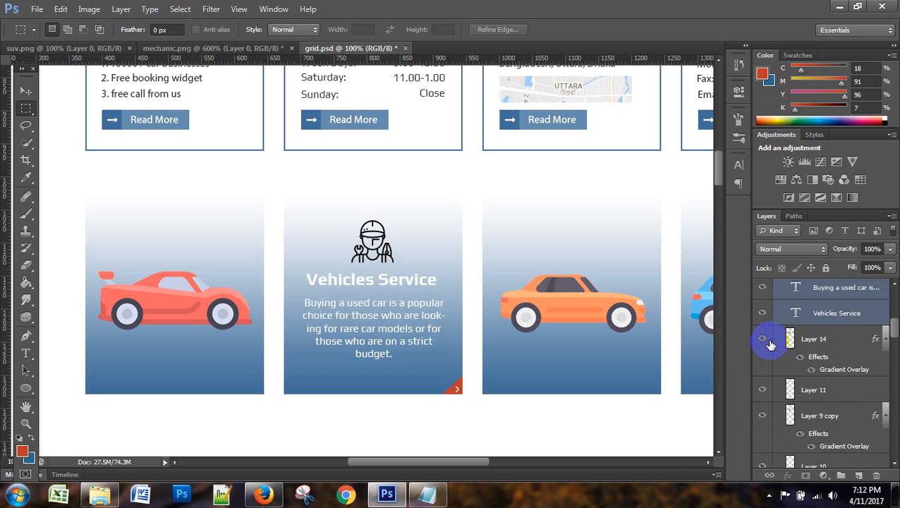
left_click(765, 392)
scroll(818, 411, "up", 2)
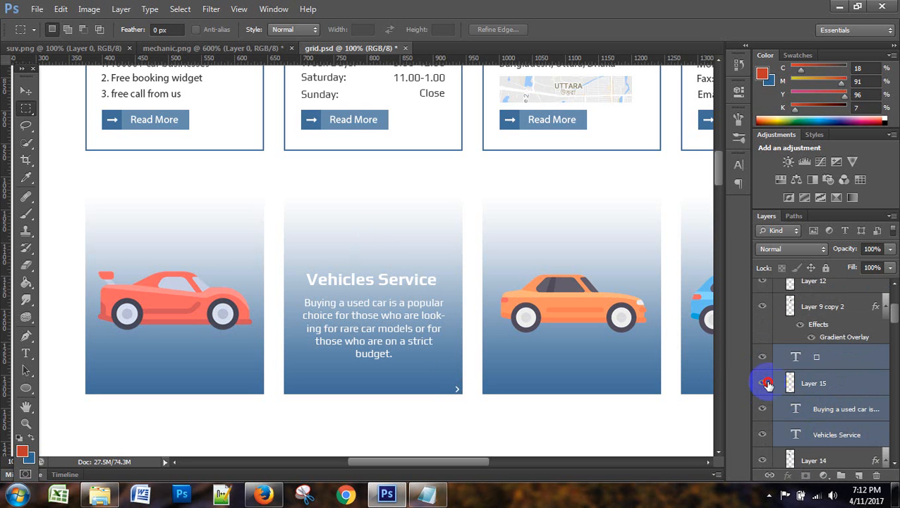
left_click(764, 383)
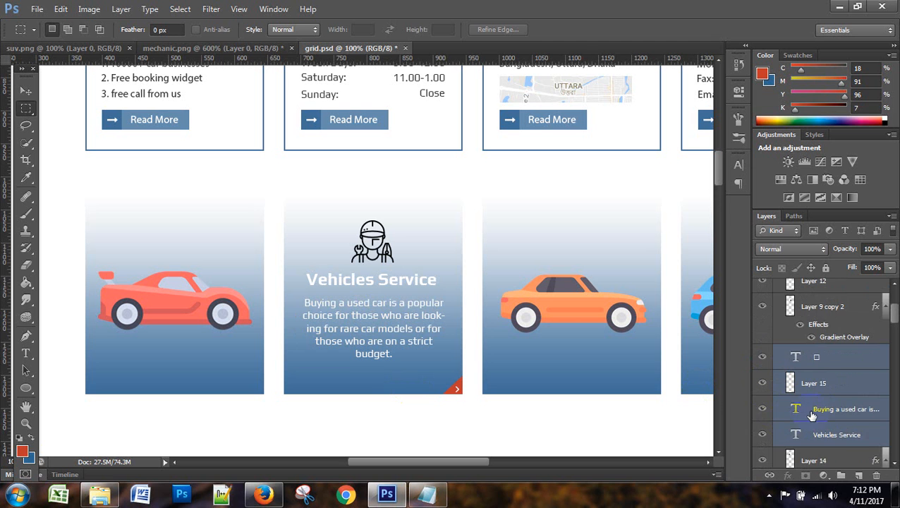
scroll(811, 416, "up", 2)
left_click(774, 353)
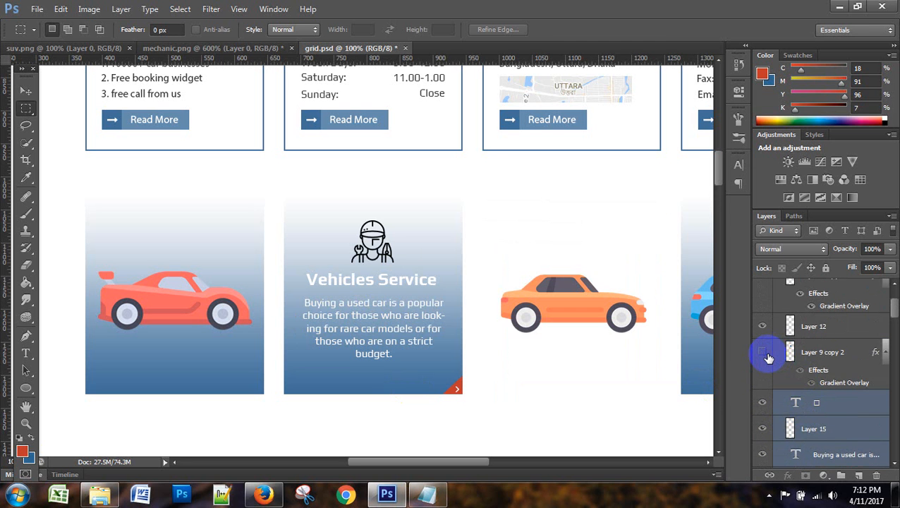
left_click(764, 353)
scroll(775, 396, "down", 3)
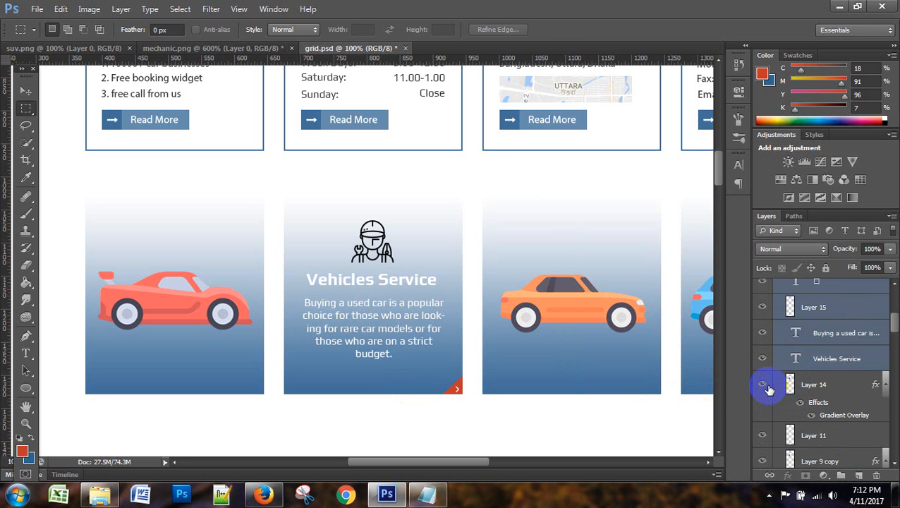
left_click(767, 387)
- Add Layer 14 to the selected card layers and nudge the whole Vehicles Service card left until it covers the red car card
left_click(816, 389, "ctrl")
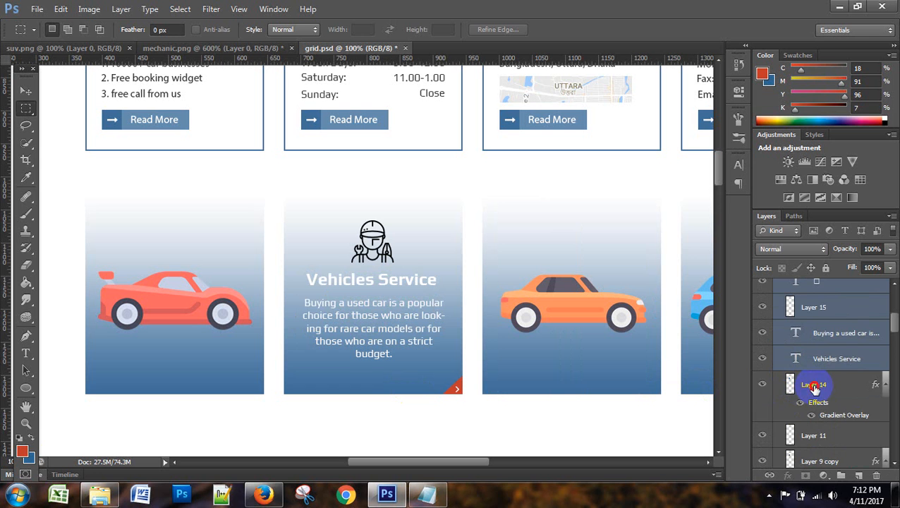
scroll(836, 405, "up", 3)
scroll(835, 405, "up", 1)
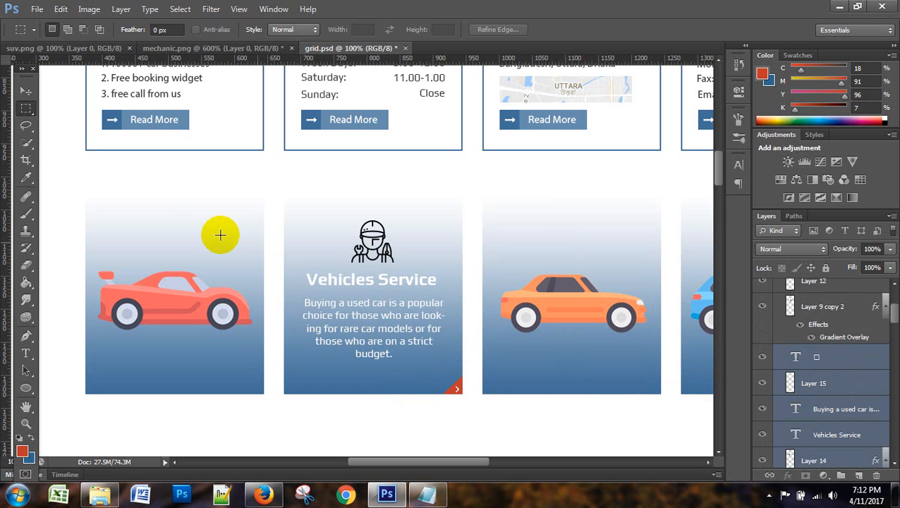
left_click(26, 91)
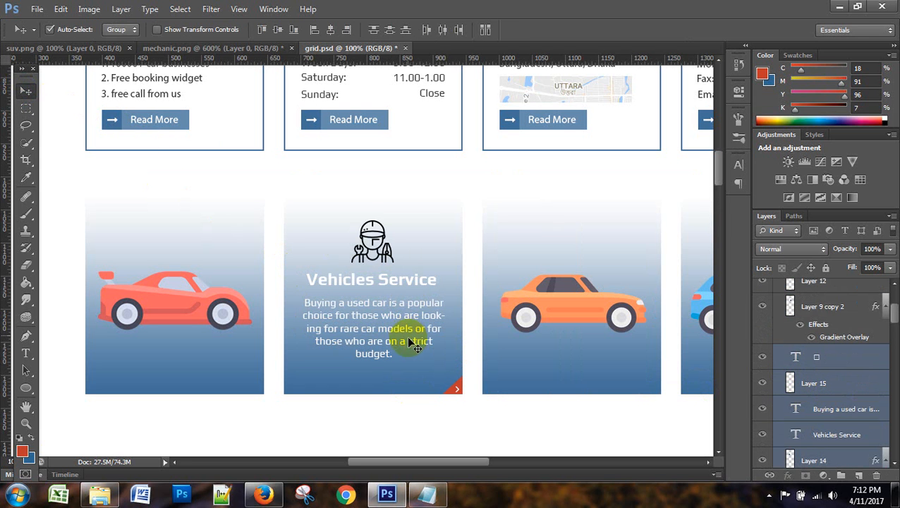
key("Left")
key("Left")
key("Left")
key("Left")
key("Left")
key("Left")
key("Left")
key("Left")
key("Left")
key("Left")
key("Left")
key("Left")
key("Left")
key("Left")
key("Left")
key("Left")
key("Left")
key("Left")
key("Left")
key("Left")
key("Left")
key("Left")
key("Left")
key("Left")
key("Left")
key("Left")
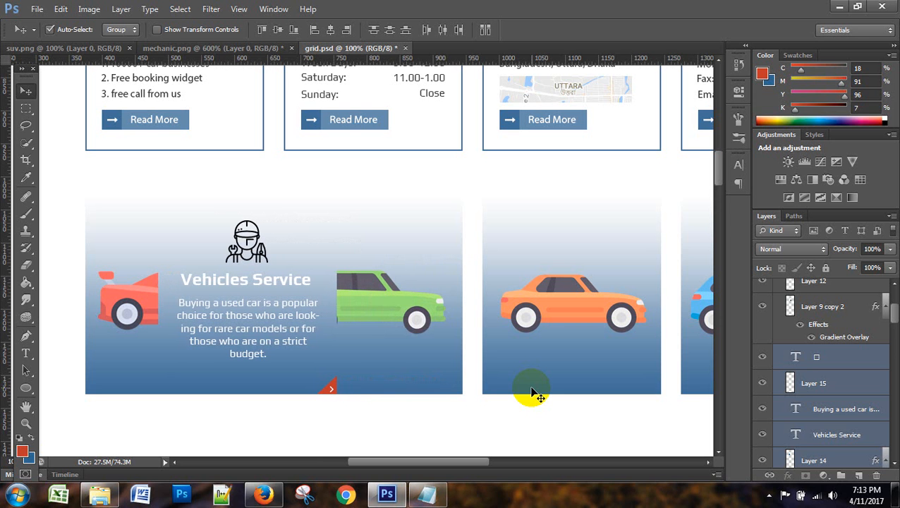
key("Left")
key("Left")
key("Left")
key("Left")
key("Left")
key("Left")
key("Left")
key("Left")
key("Left")
key("Left")
key("Left")
key("Left")
key("Left")
key("Left")
key("Left")
key("Left")
key("Left")
key("Left")
key("Left")
key("Left")
key("Left")
key("Left")
key("Left")
key("Left")
key("Left")
key("Left")
key("Left")
key("Left")
key("Left")
key("Left")
key("Left")
key("Left")
key("Left")
key("Left")
key("Left")
key("Left")
key("Left")
key("Left")
key("Left")
key("Left")
key("Left")
key("Left")
key("Left")
key("Left")
key("Left")
key("Left")
key("Left")
key("Left")
key("Left")
key("Left")
key("Left")
key("Left")
key("Left")
key("Left")
key("Left")
key("Left")
key("Left")
key("Left")
key("Left")
key("Left")
key("Left")
key("Left")
key("Left")
key("Left")
key("Left")
key("Left")
key("Left")
key("Left")
key("Left")
key("Left")
key("Left")
key("Left")
key("Left")
key("Left")
- Show the guides and nudge the Vehicles Service card right until its right edge meets the first column's guide
key("ctrl+semicolon")
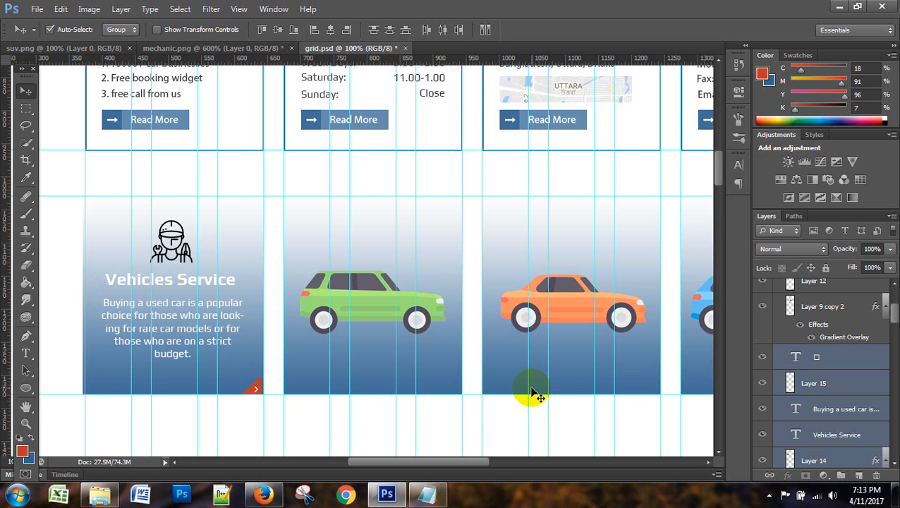
key("ctrl+plus")
key("ctrl+plus")
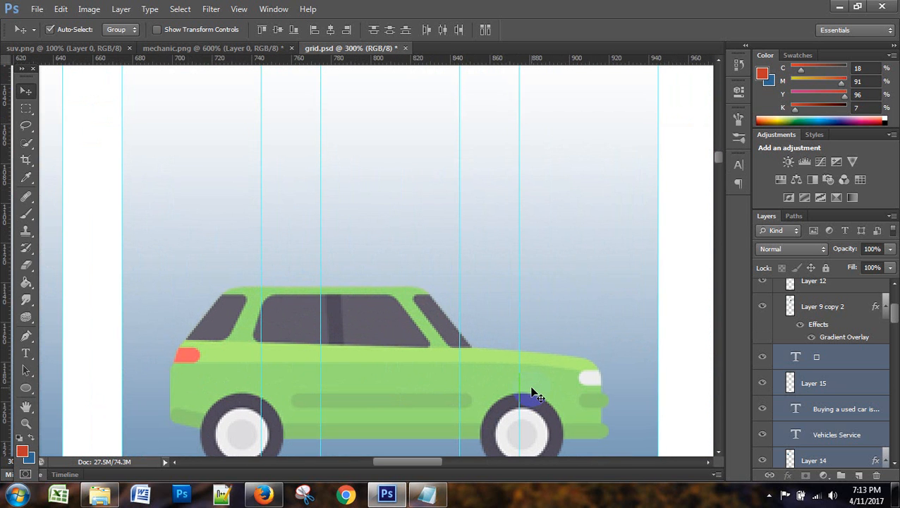
scroll(534, 392, "down", 10)
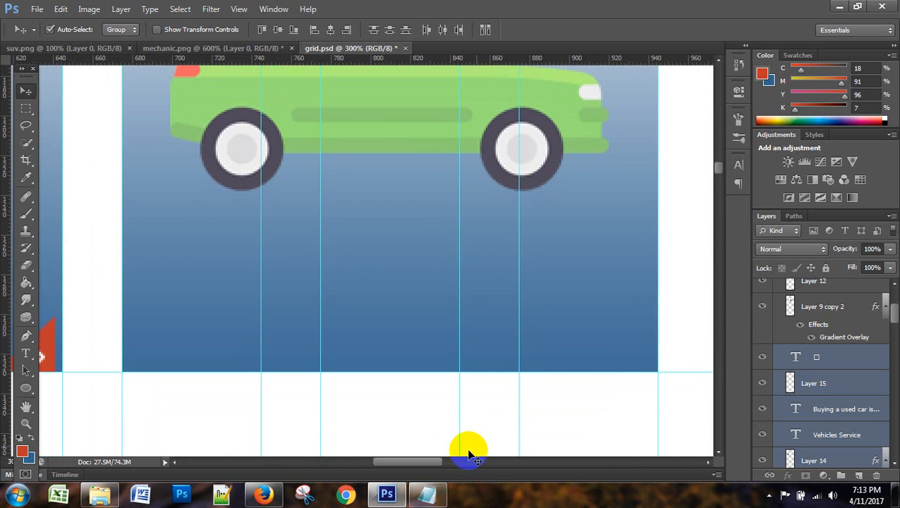
left_click_drag(433, 463, 394, 415)
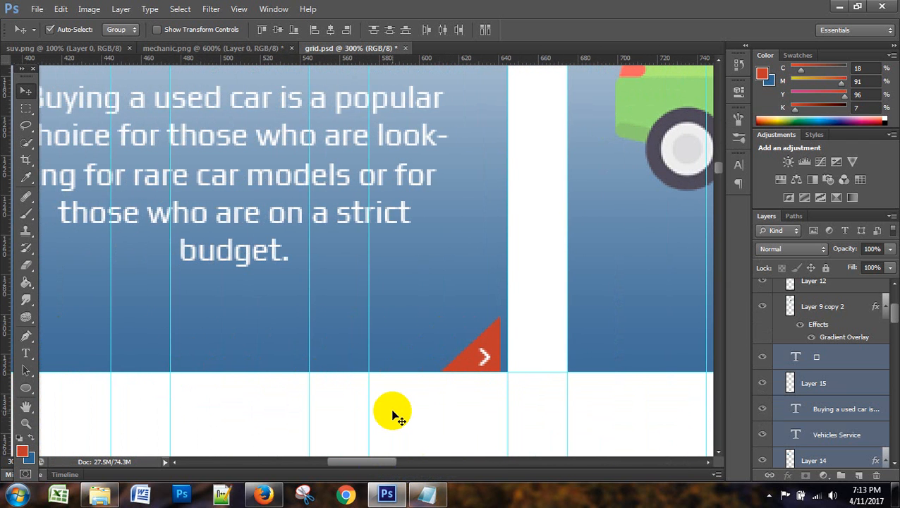
key("Right")
key("Right")
key("Right")
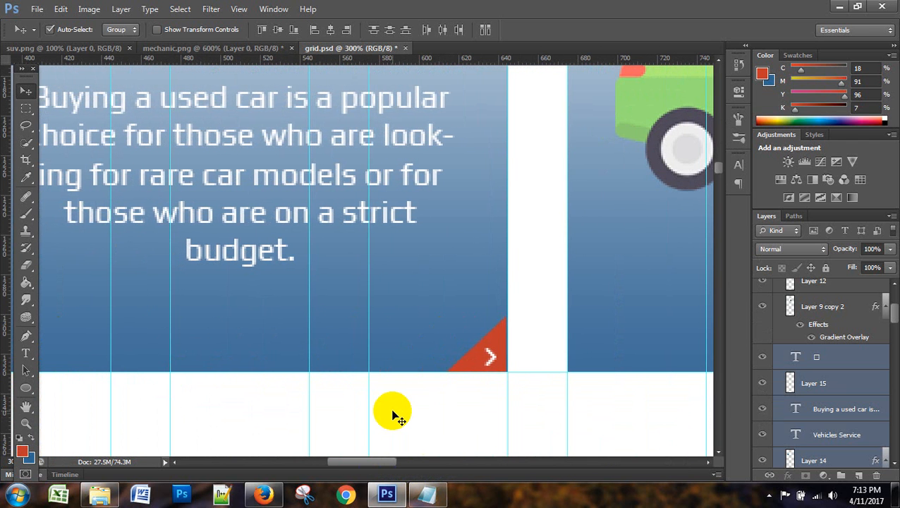
key("Right")
scroll(524, 331, "down", 2)
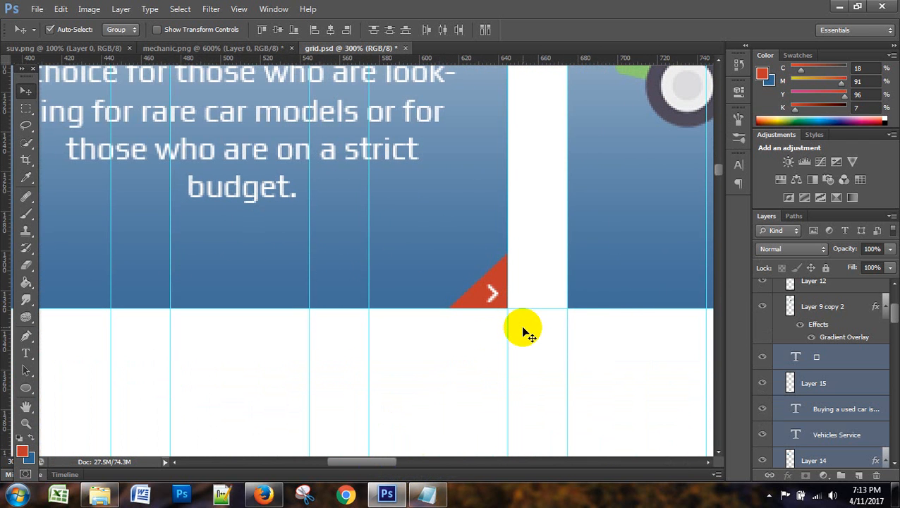
- Review the banner, contact cards and car-card row against the guides, and check the Car Dealer page in Firefox for reference
key("ctrl+minus")
key("ctrl+minus")
key("ctrl+minus")
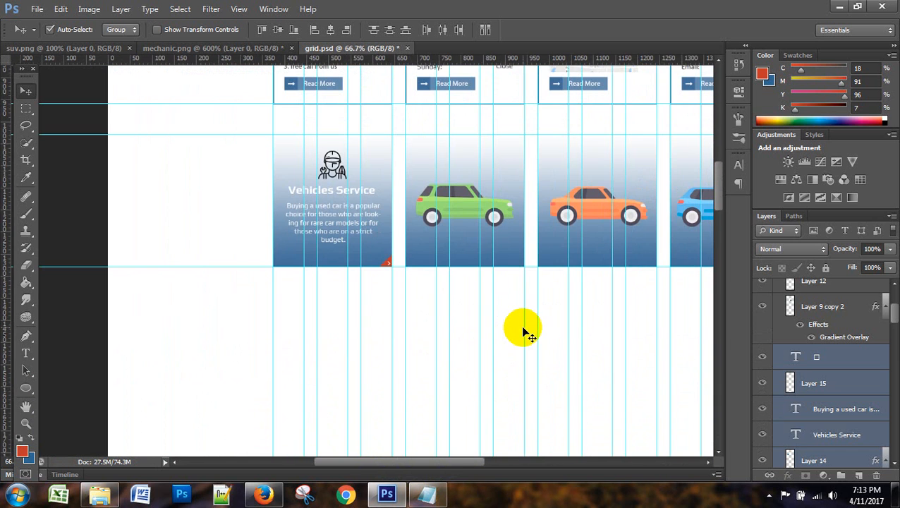
left_click_drag(444, 463, 492, 462)
scroll(508, 361, "up", 3)
scroll(508, 361, "up", 5)
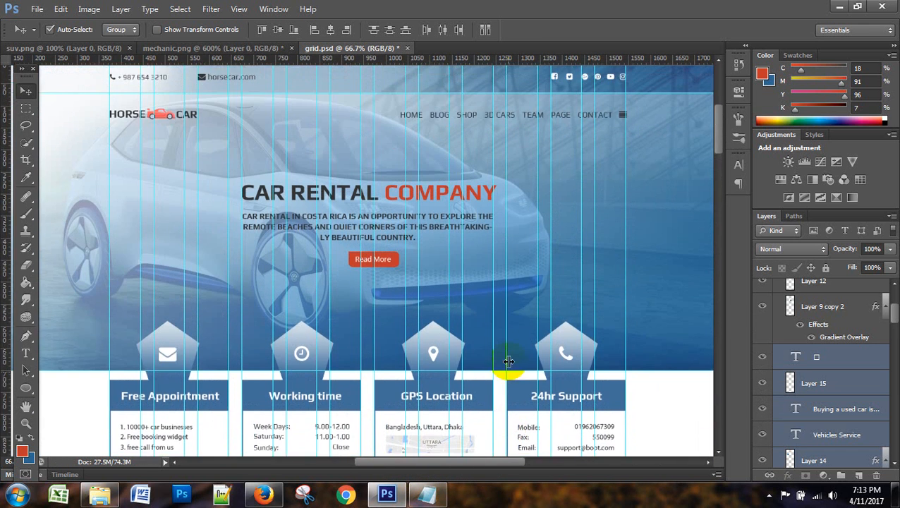
scroll(508, 361, "down", 10)
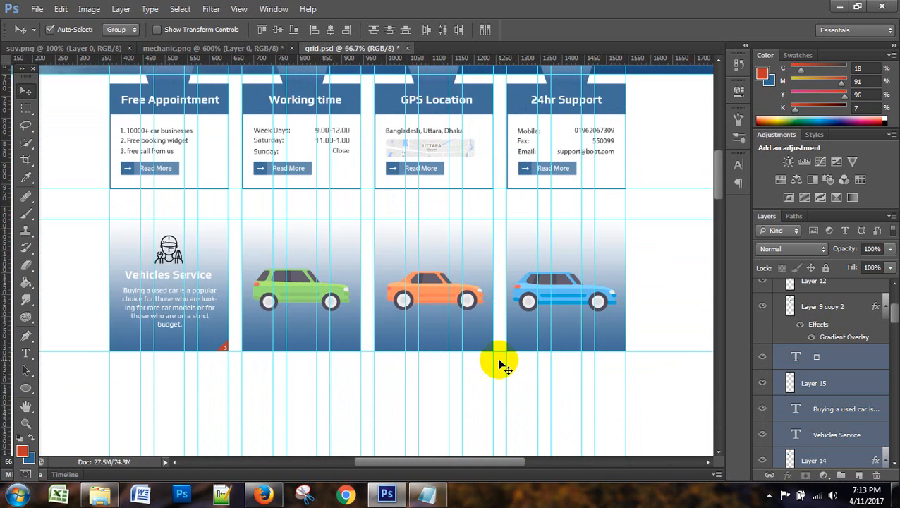
scroll(498, 363, "down", 1)
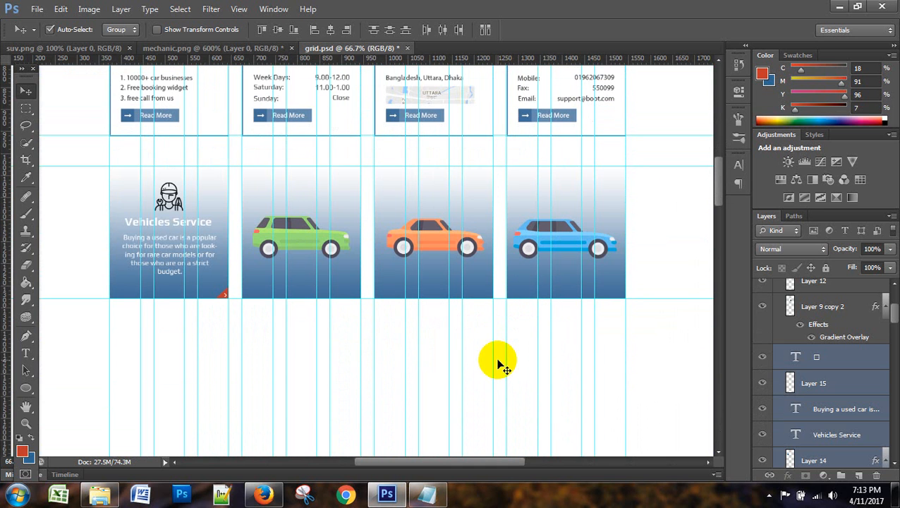
scroll(482, 368, "up", 2)
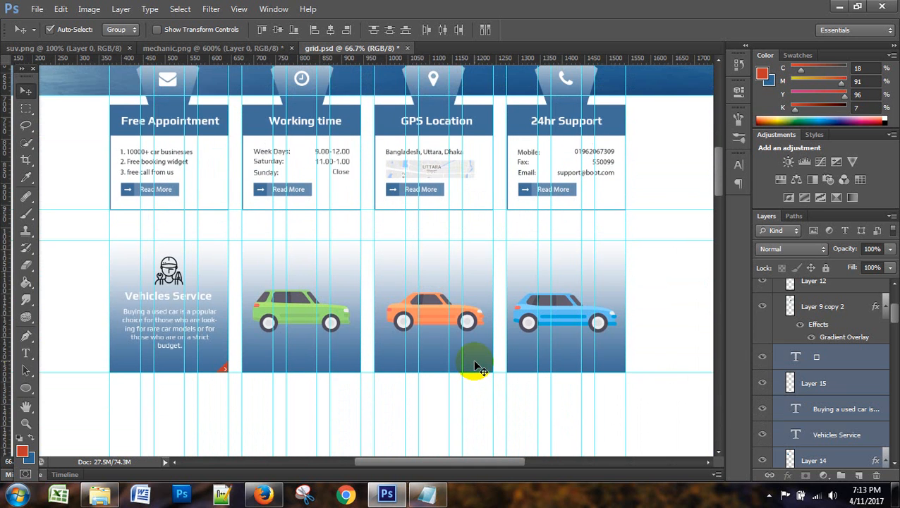
scroll(477, 368, "down", 1)
scroll(473, 360, "up", 1)
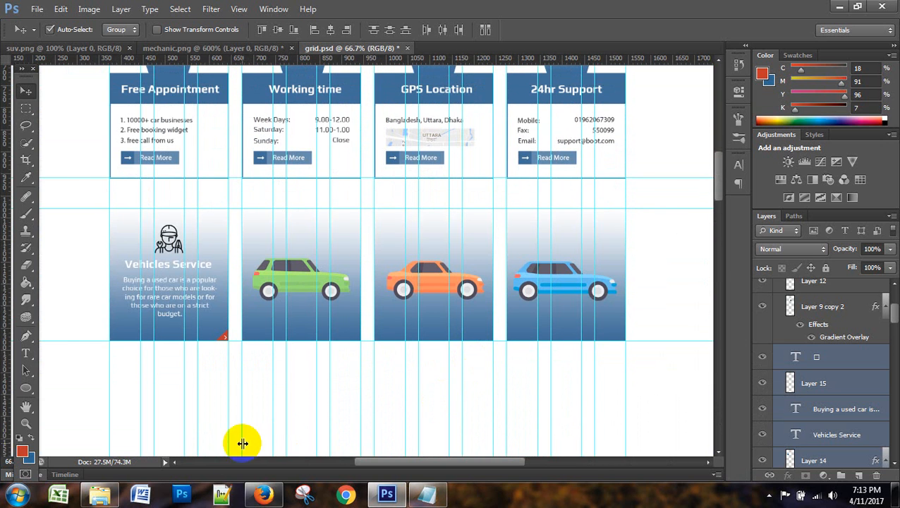
left_click(263, 493)
left_click(421, 27)
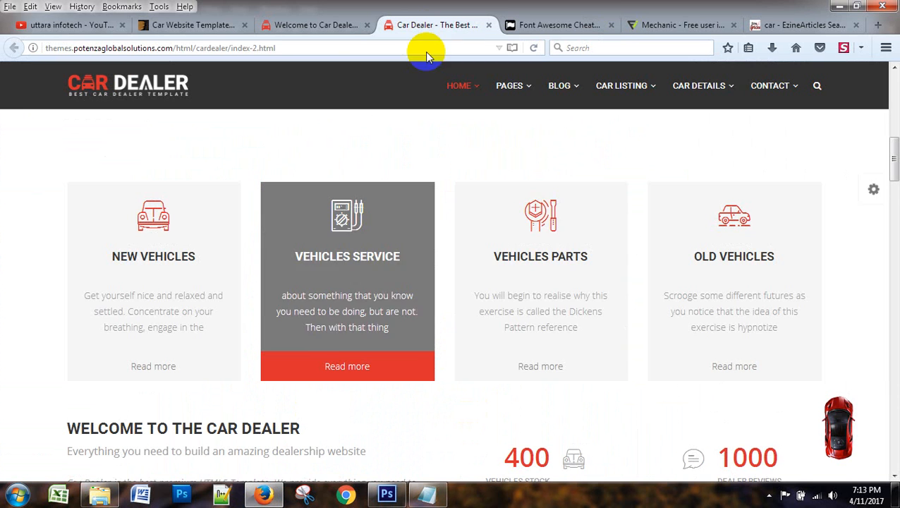
left_click(388, 493)
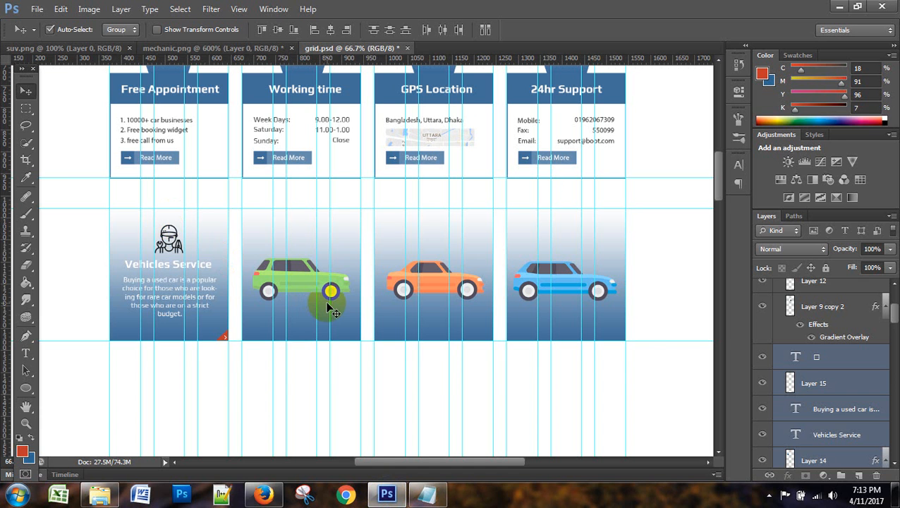
- Save grid.psd and minimize the Photoshop and Firefox windows to reach the desktop
key("ctrl+s")
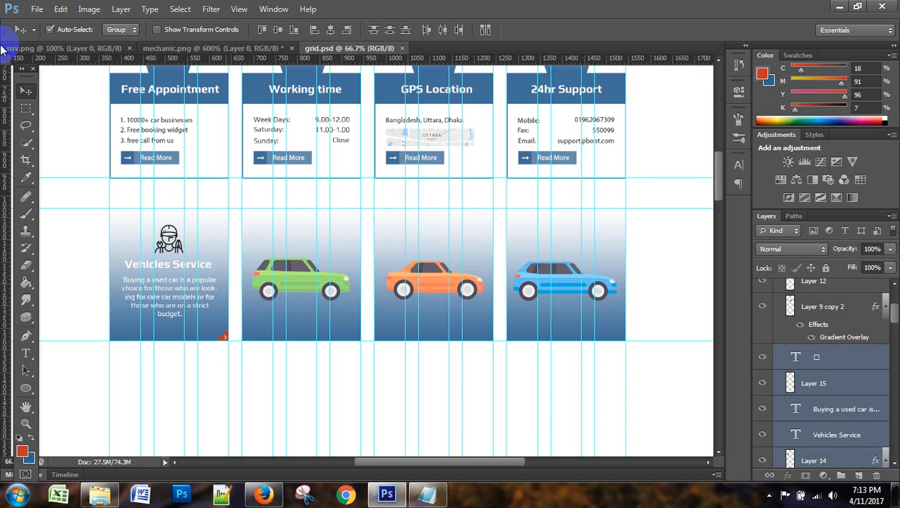
left_click(37, 8)
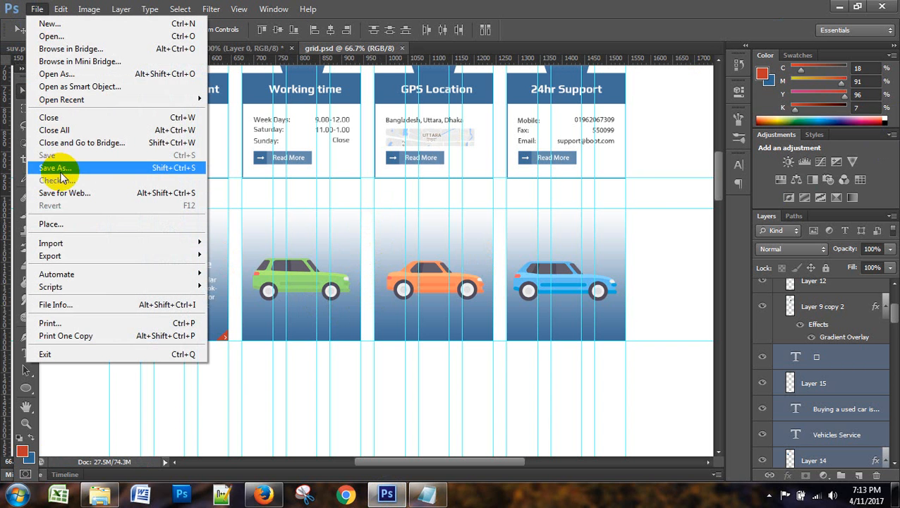
left_click(765, 14)
left_click(840, 6)
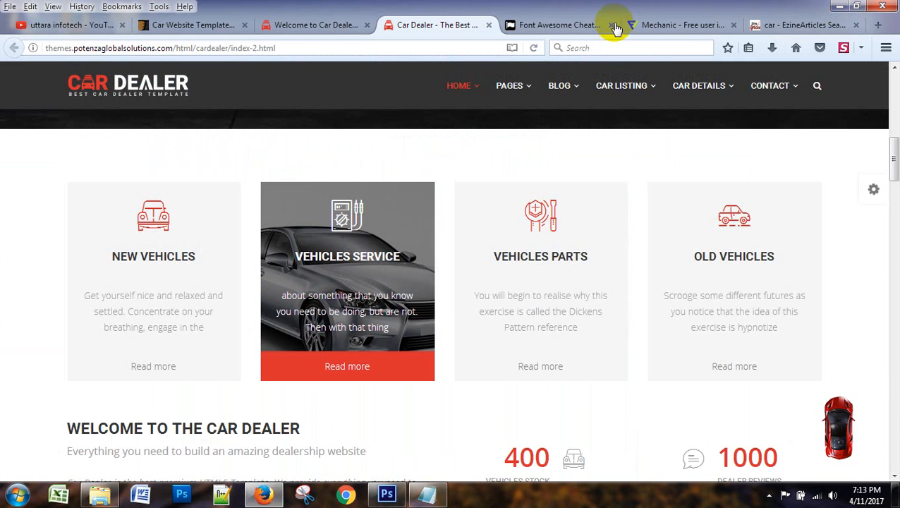
left_click(839, 6)
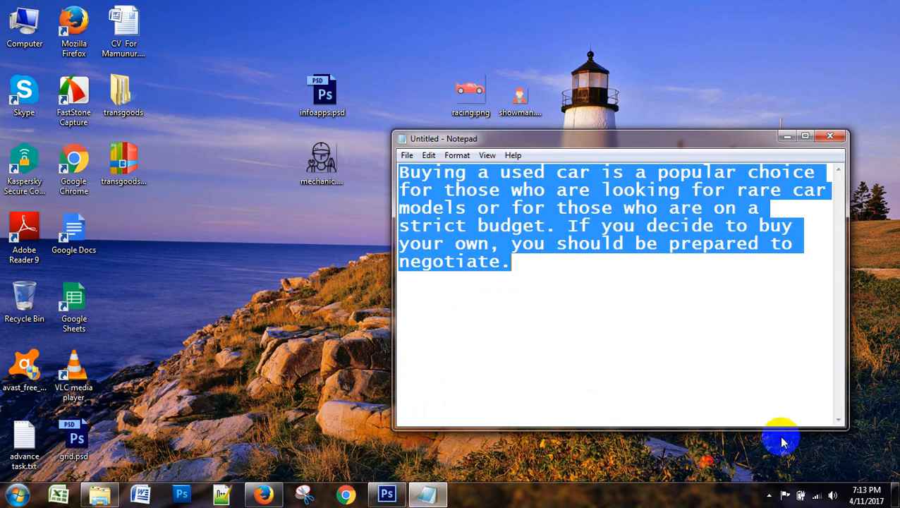